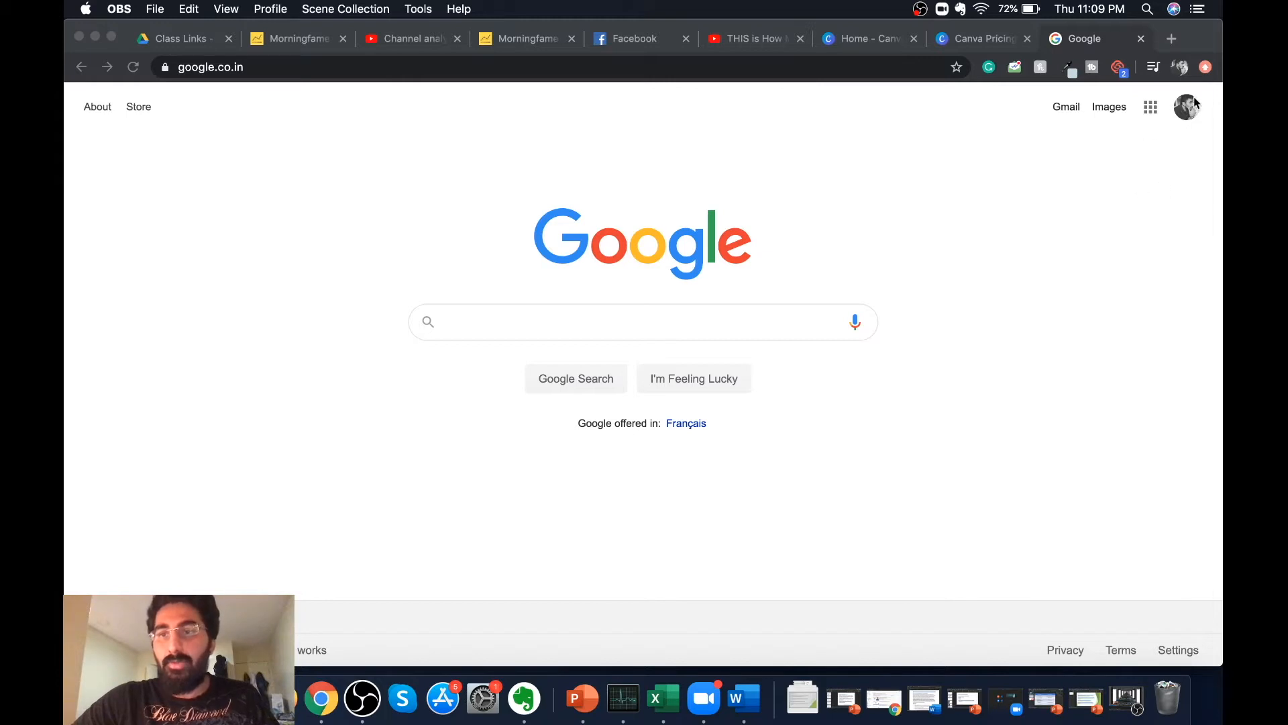
Open Google Calendar from the Google homepage
{"action": "left_click", "coordinate": [1078, 257]}
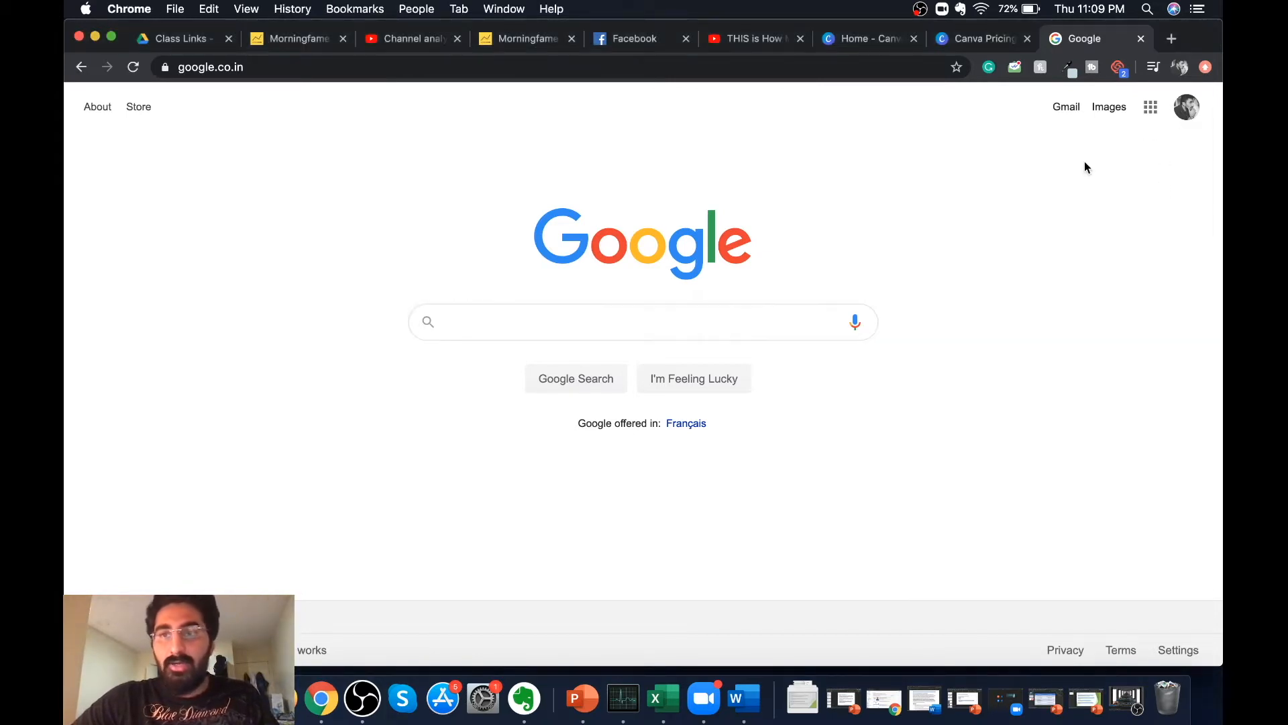
{"action": "left_click", "coordinate": [1151, 109]}
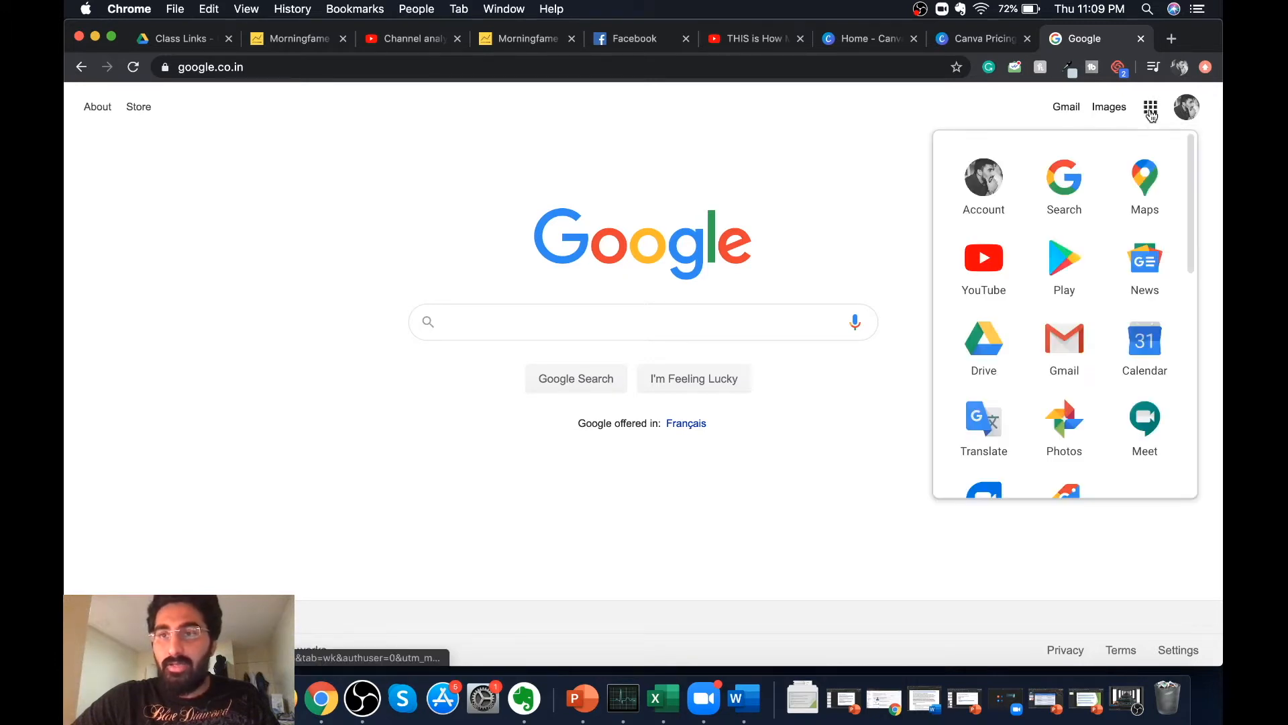
{"action": "left_click", "coordinate": [1152, 357]}
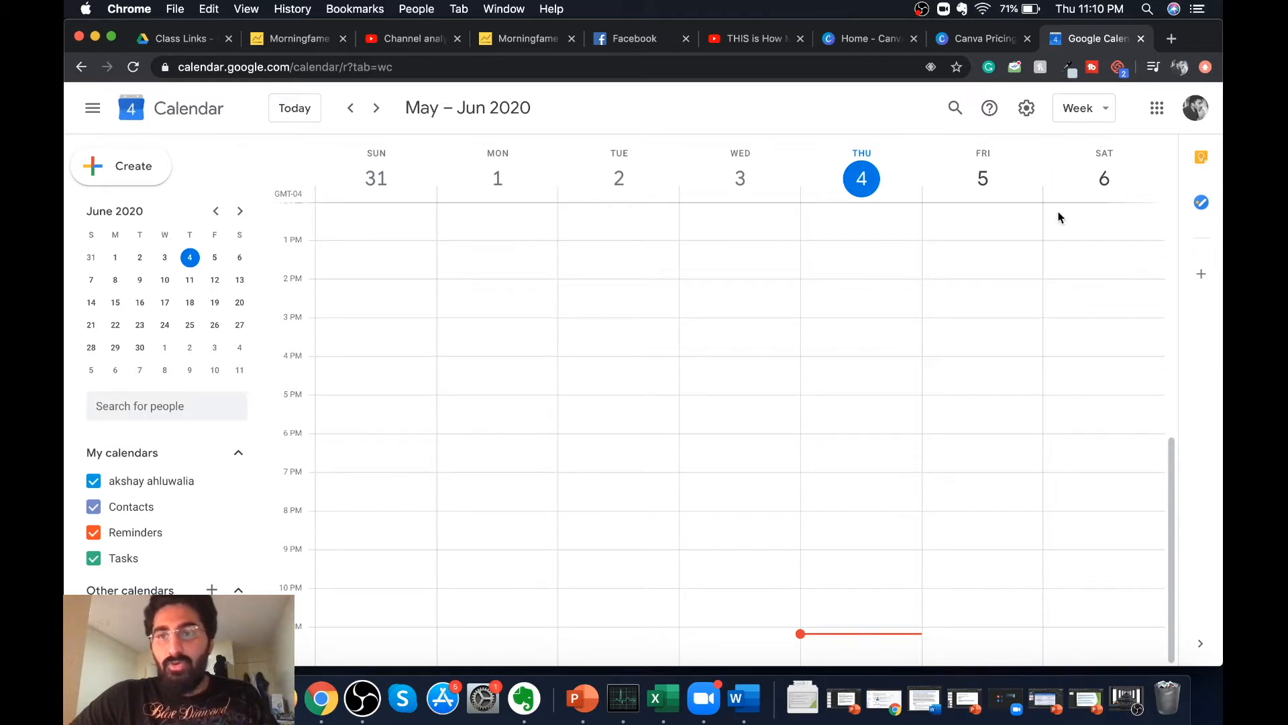
Show the calendar in Day view, and return it to Week view
{"action": "left_click", "coordinate": [1103, 118]}
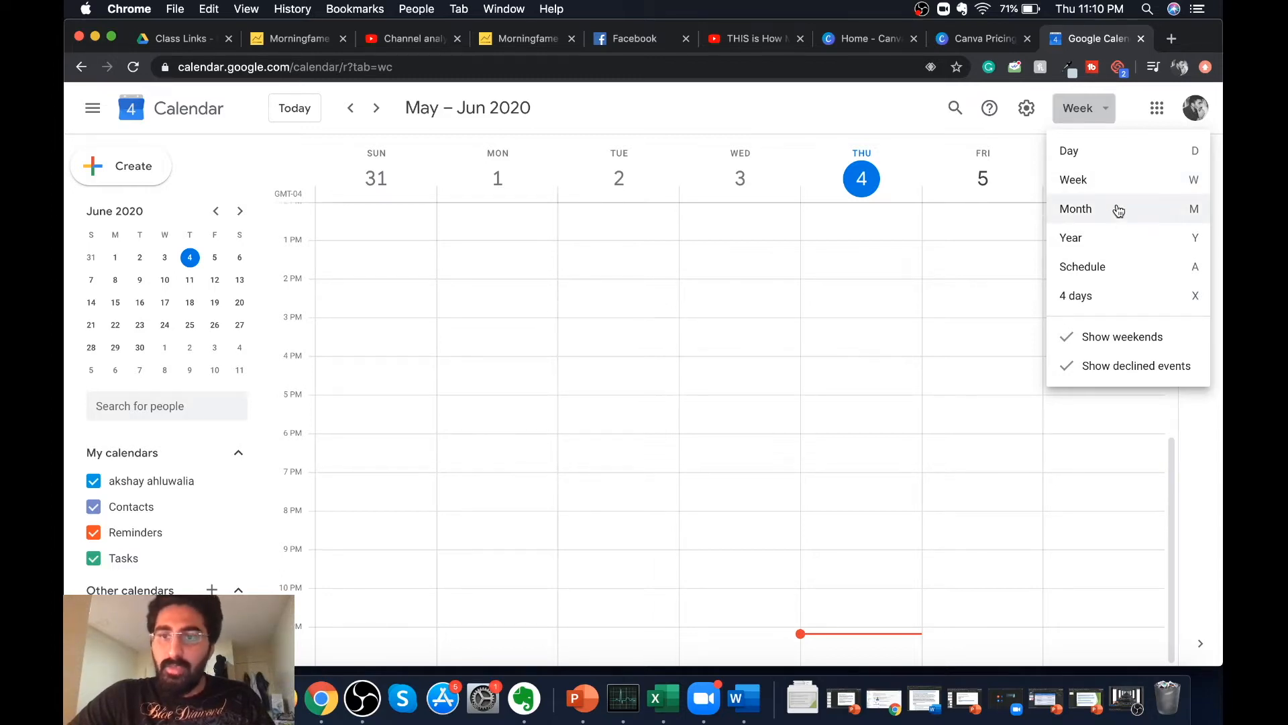
{"action": "left_click", "coordinate": [1107, 152]}
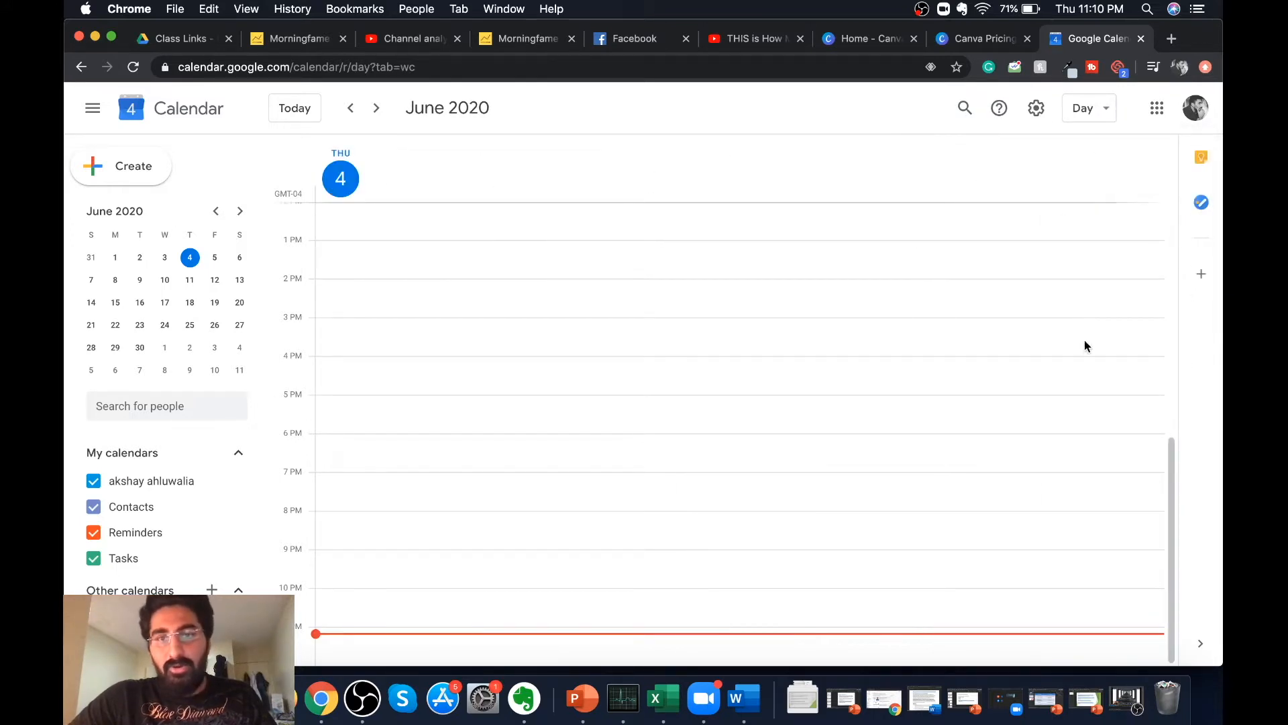
{"action": "left_click", "coordinate": [1101, 115]}
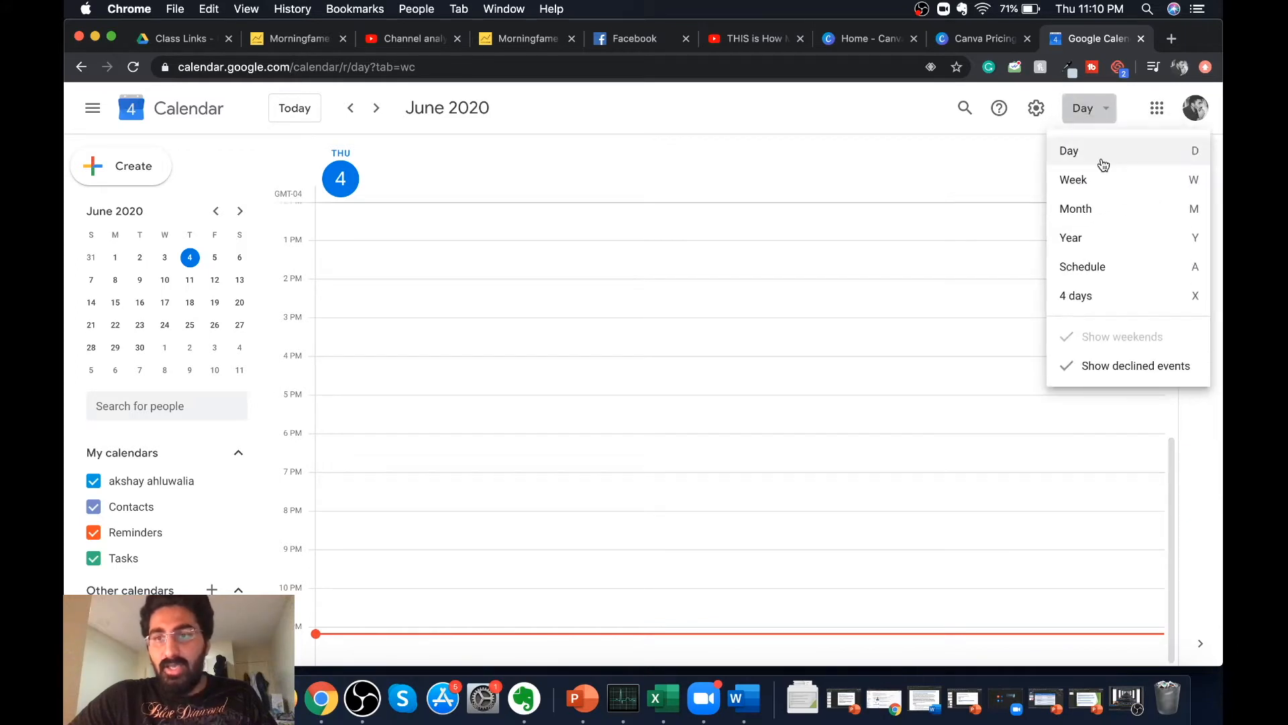
{"action": "left_click", "coordinate": [1100, 185]}
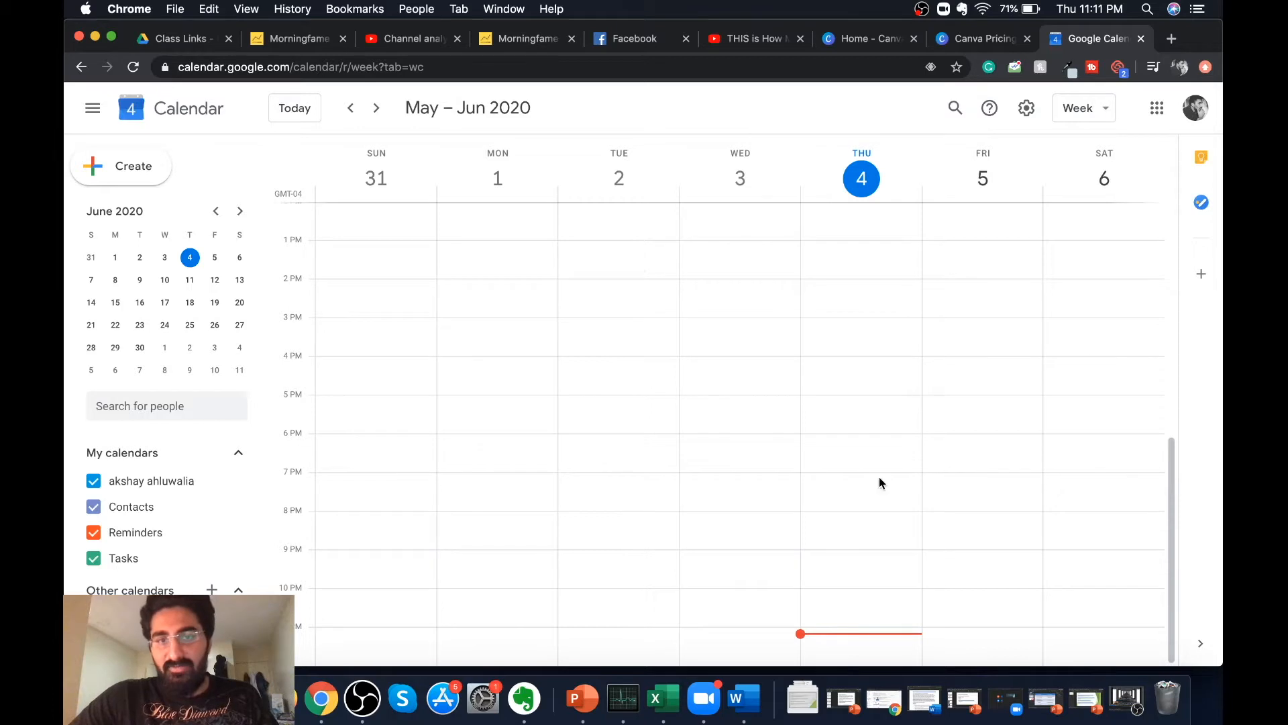
Display the calendar in the Month, Year and Schedule views in turn
{"action": "left_click", "coordinate": [1101, 110]}
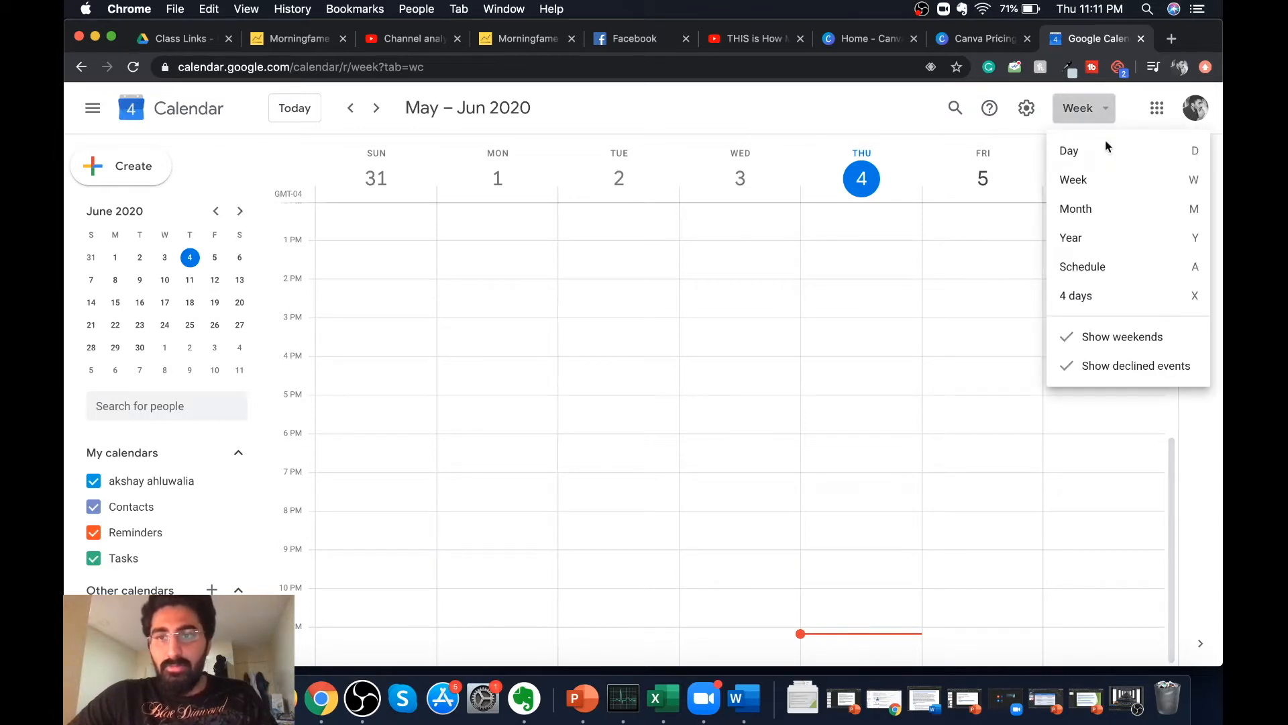
{"action": "left_click", "coordinate": [1101, 210]}
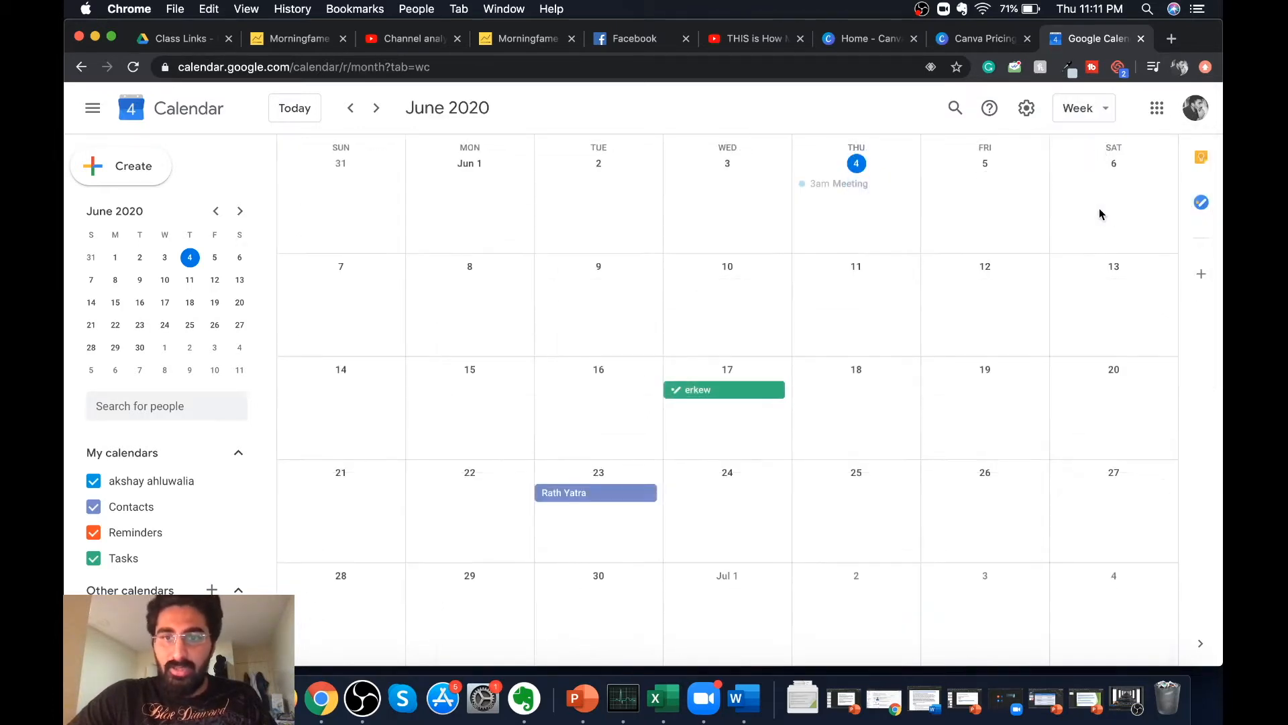
{"action": "left_click", "coordinate": [1105, 117]}
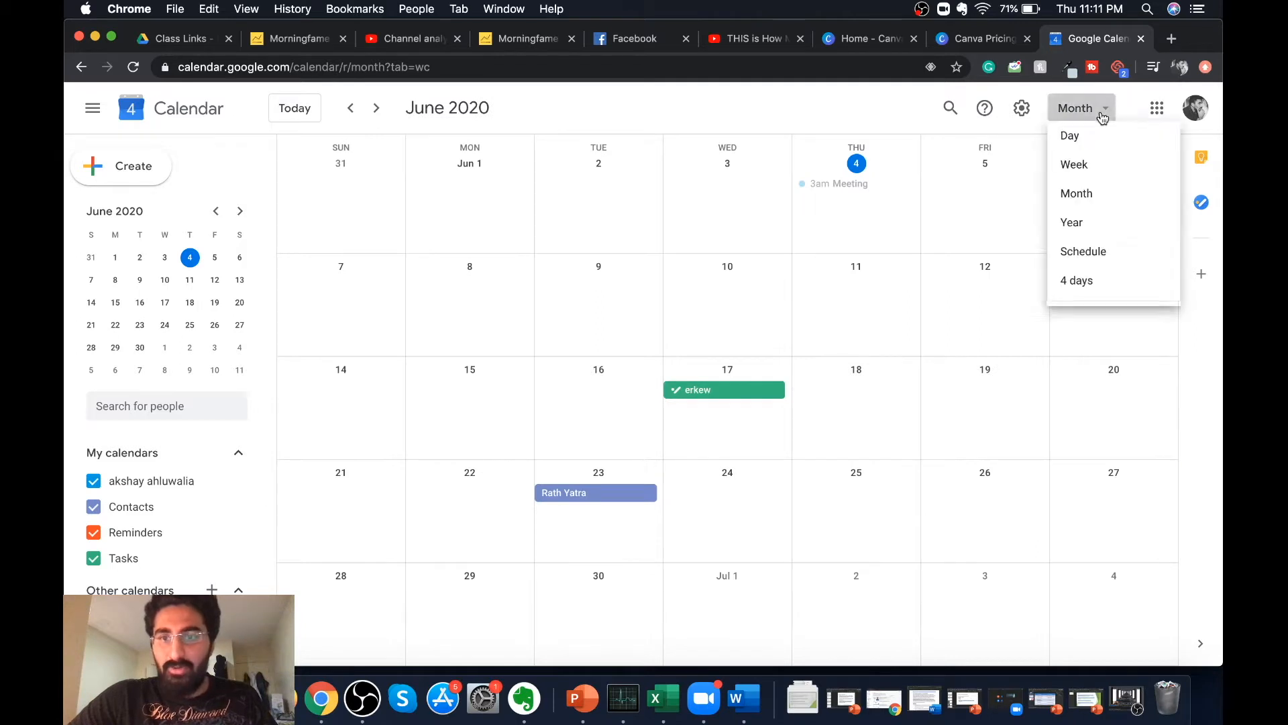
{"action": "left_click", "coordinate": [1112, 237]}
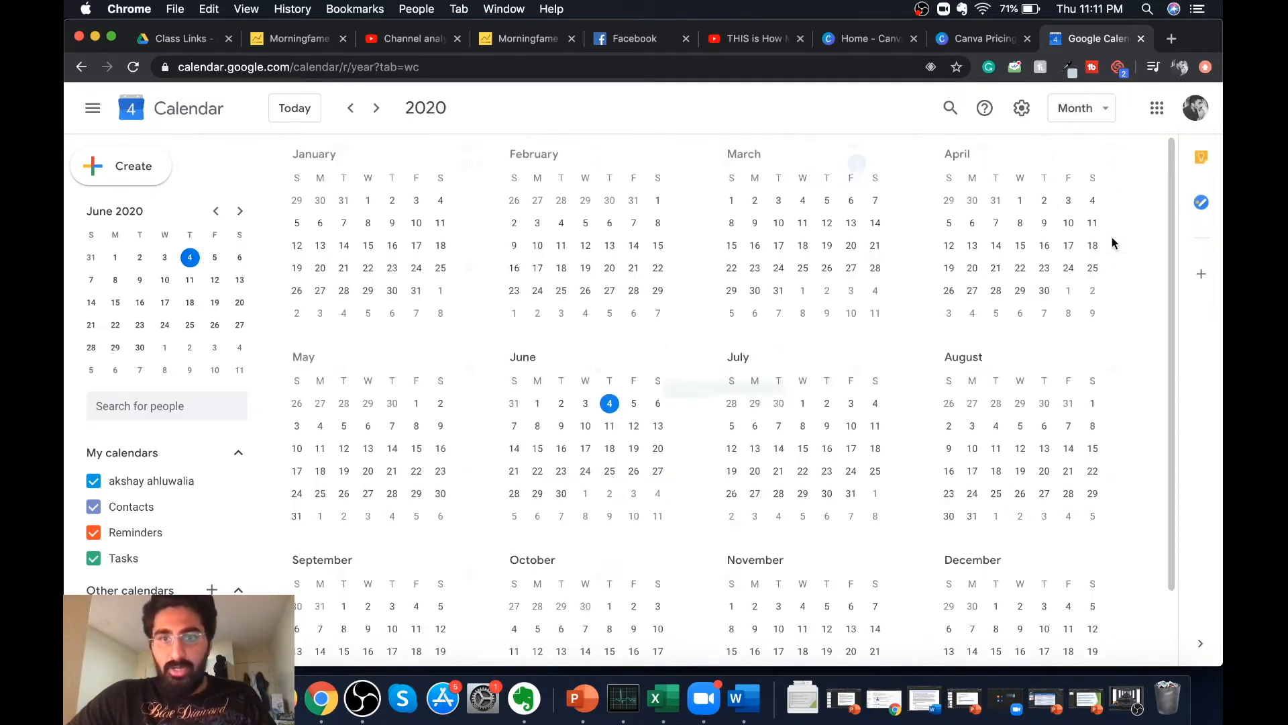
{"action": "left_click", "coordinate": [1099, 111]}
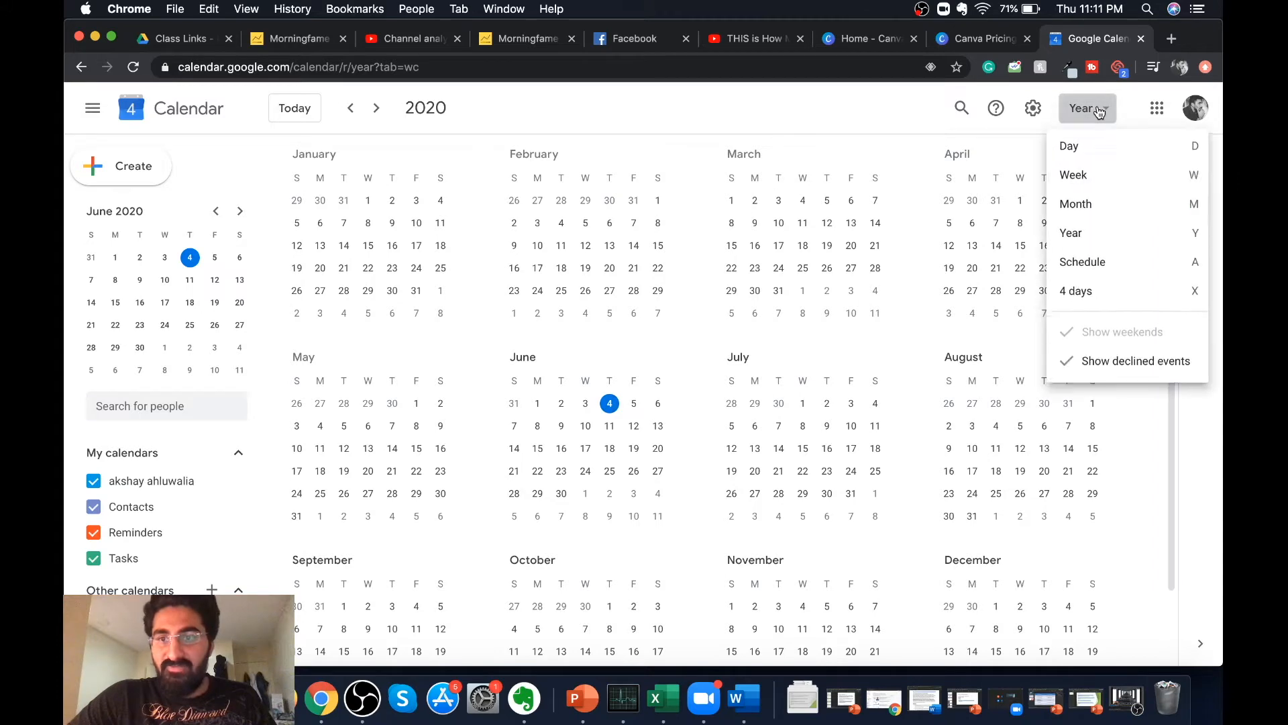
{"action": "left_click", "coordinate": [1095, 266]}
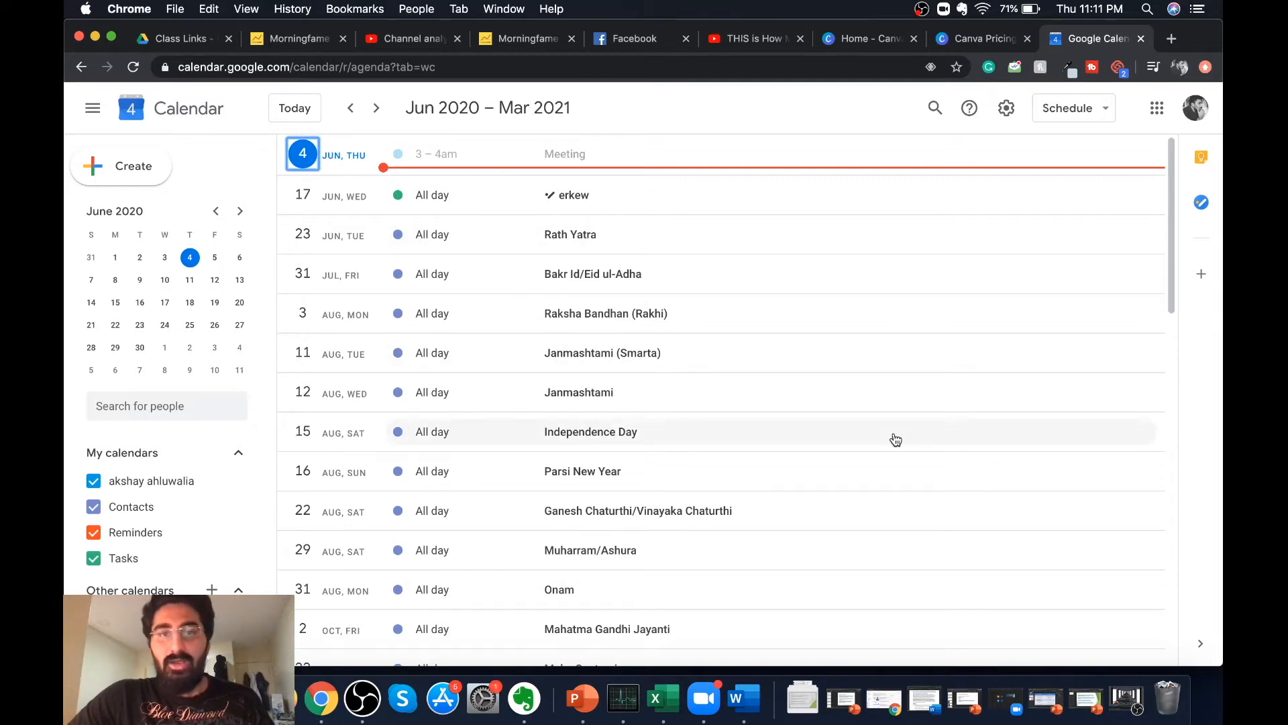
Switch the calendar to Month view, and bring it back to Week view
{"action": "left_click", "coordinate": [1092, 110]}
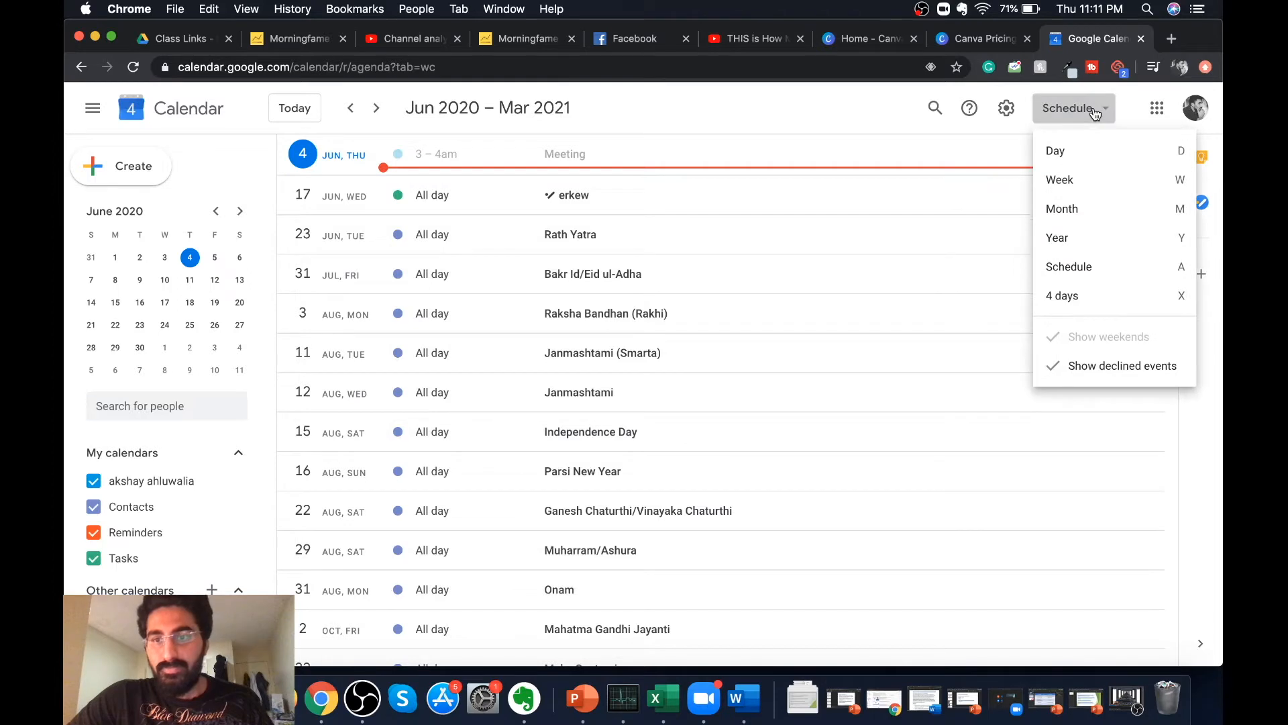
{"action": "left_click", "coordinate": [1101, 216]}
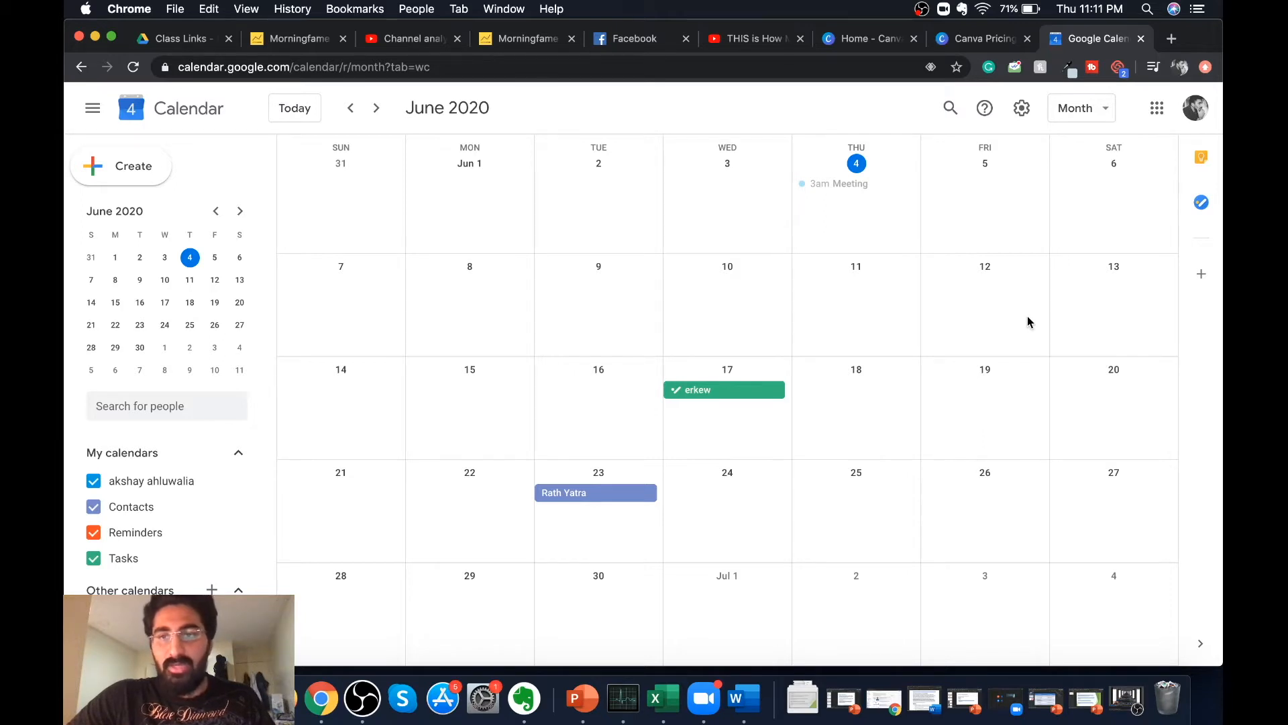
{"action": "left_click", "coordinate": [1106, 112]}
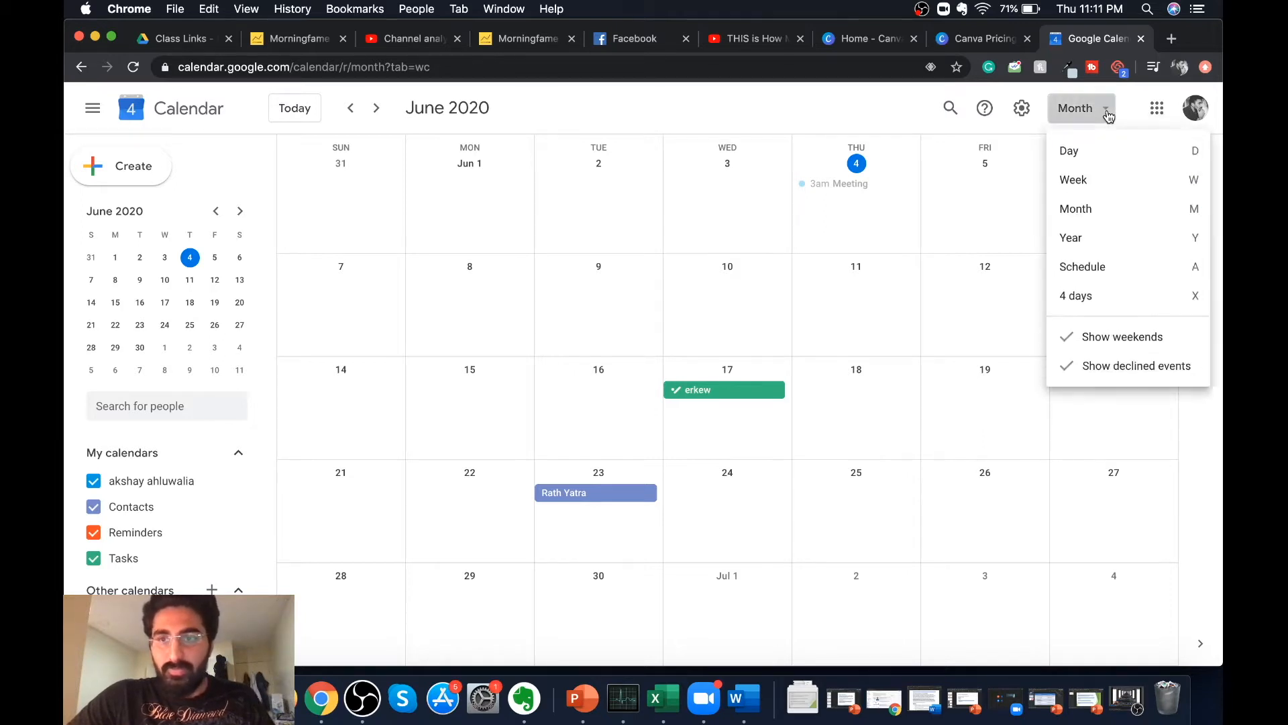
{"action": "left_click", "coordinate": [1090, 188]}
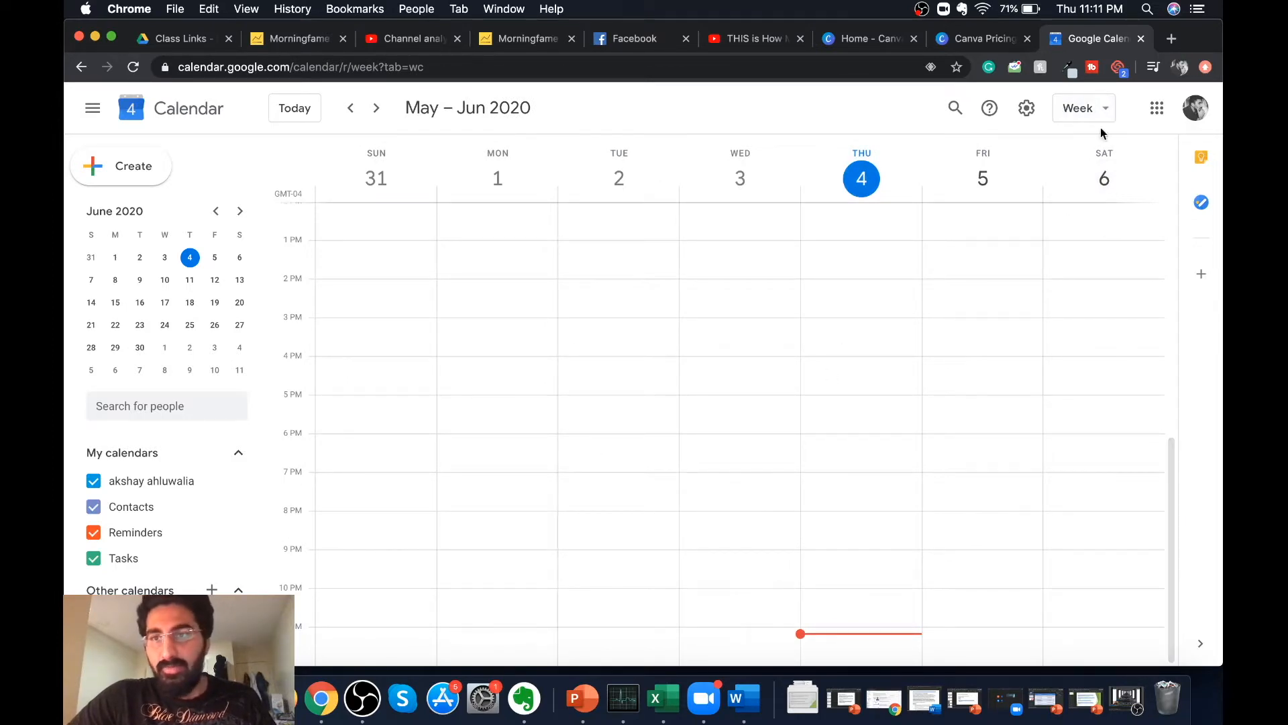
Look over the calendar's settings options, and open and close the calendar search
{"action": "left_click", "coordinate": [1027, 112]}
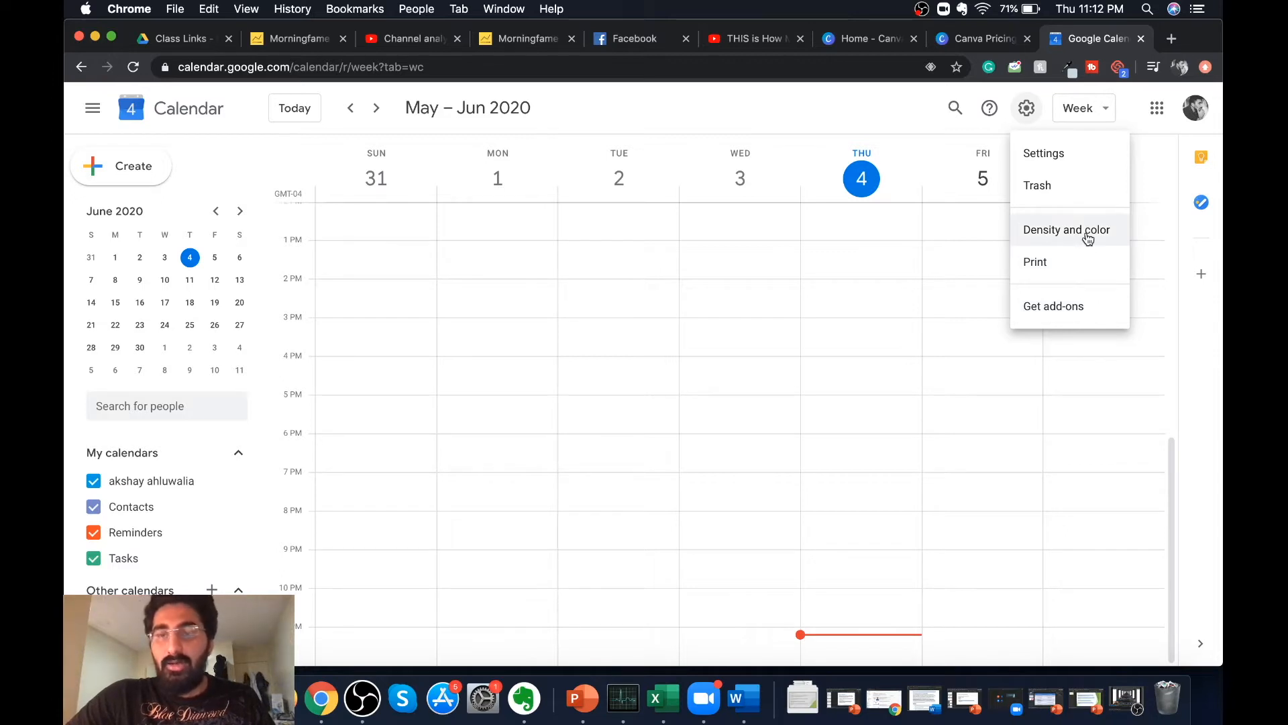
{"action": "left_click", "coordinate": [955, 110]}
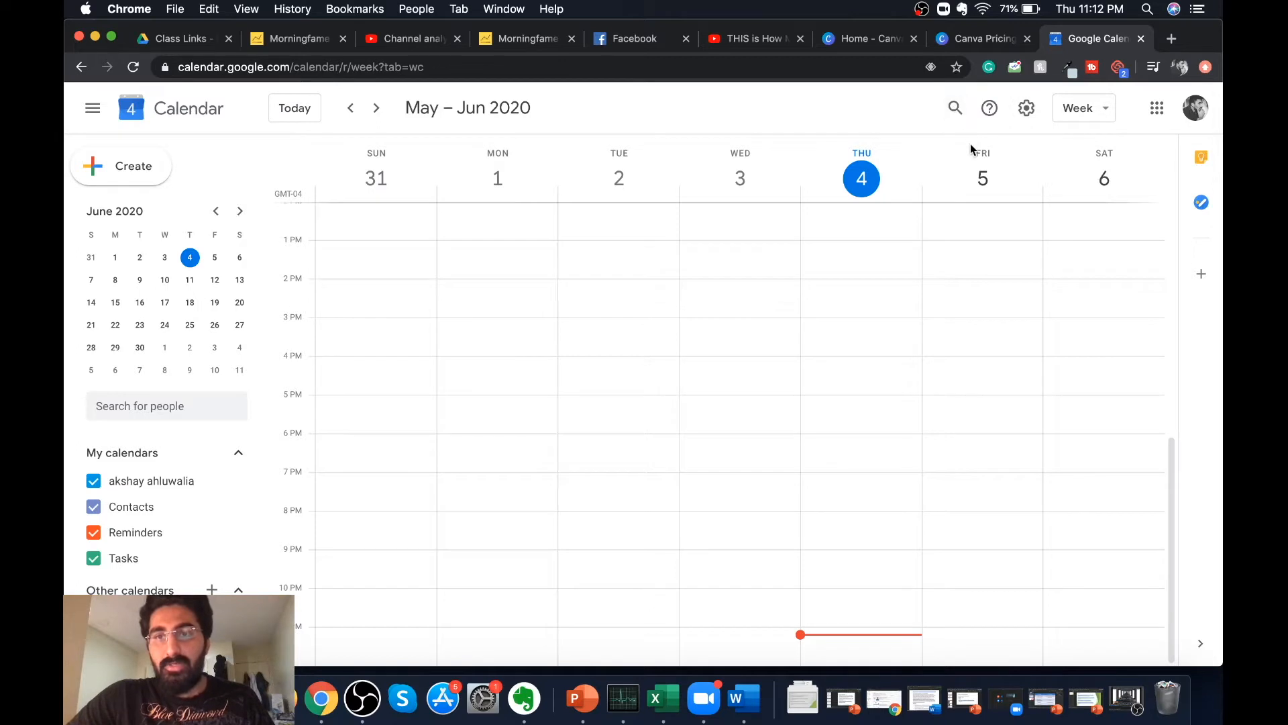
{"action": "left_click", "coordinate": [955, 109]}
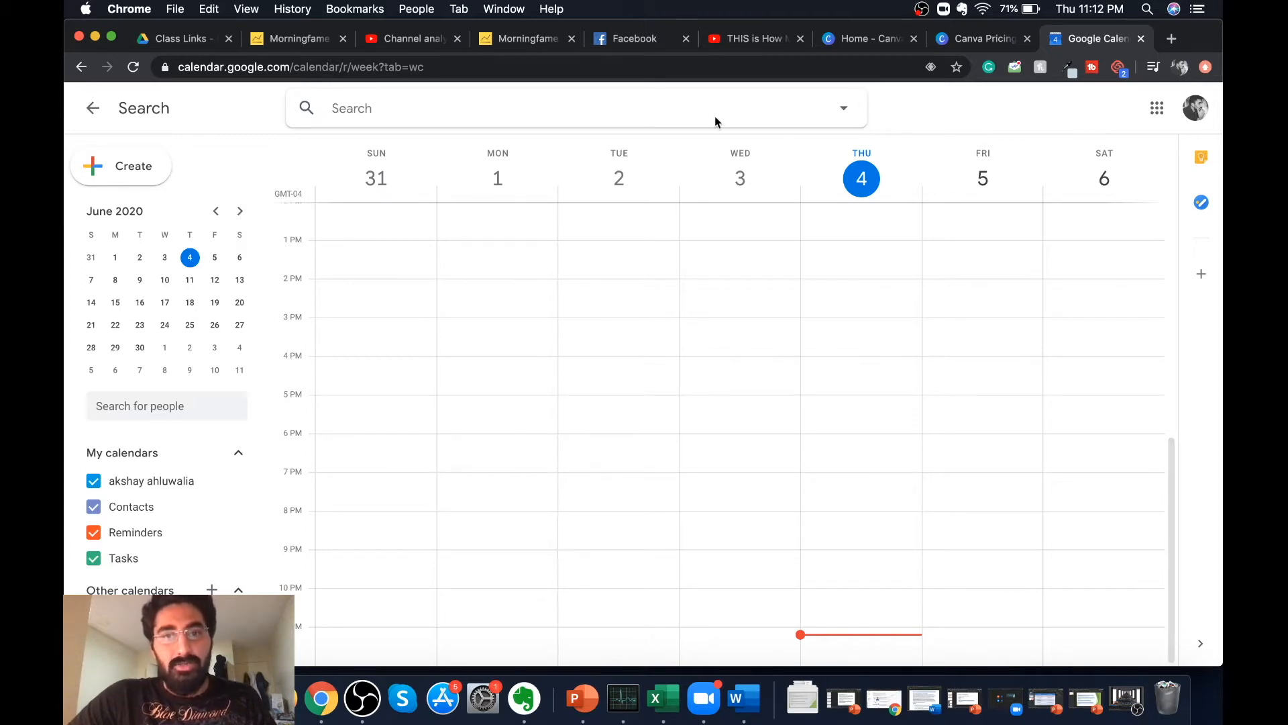
{"action": "left_click", "coordinate": [907, 112]}
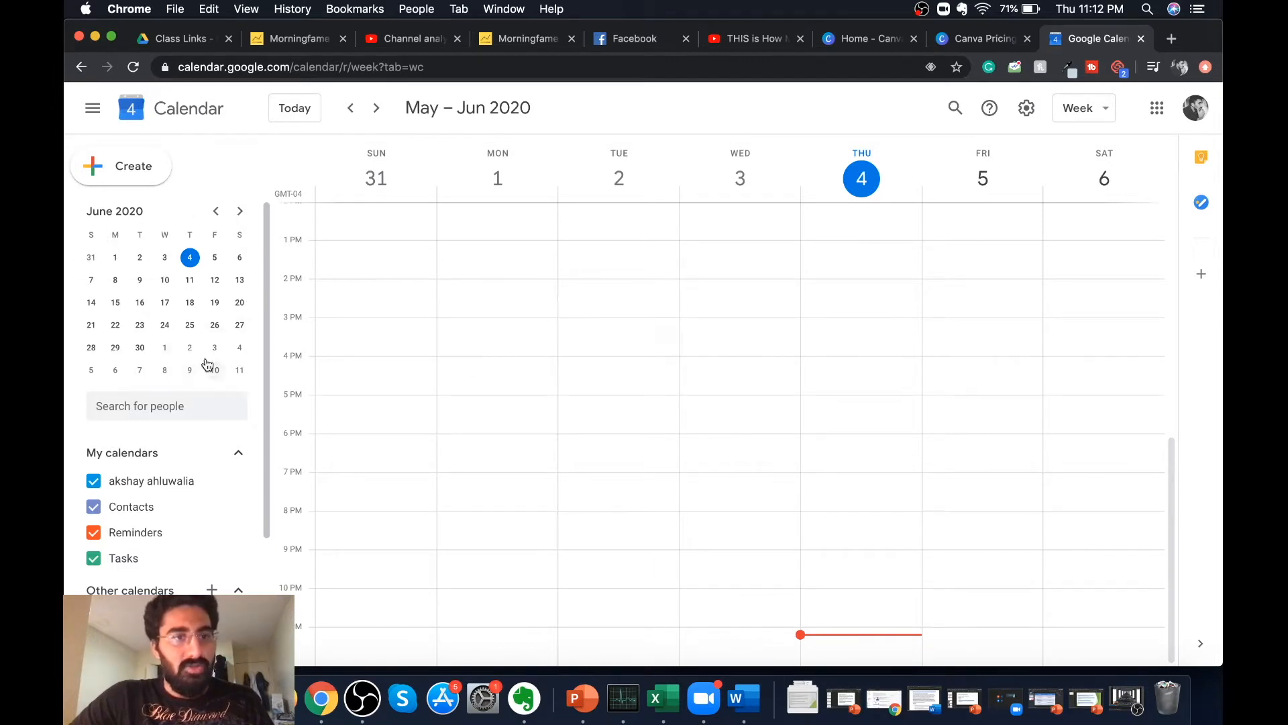
Browse the mini calendar forward to July 2020, back to May, and return to June
{"action": "left_click", "coordinate": [240, 212]}
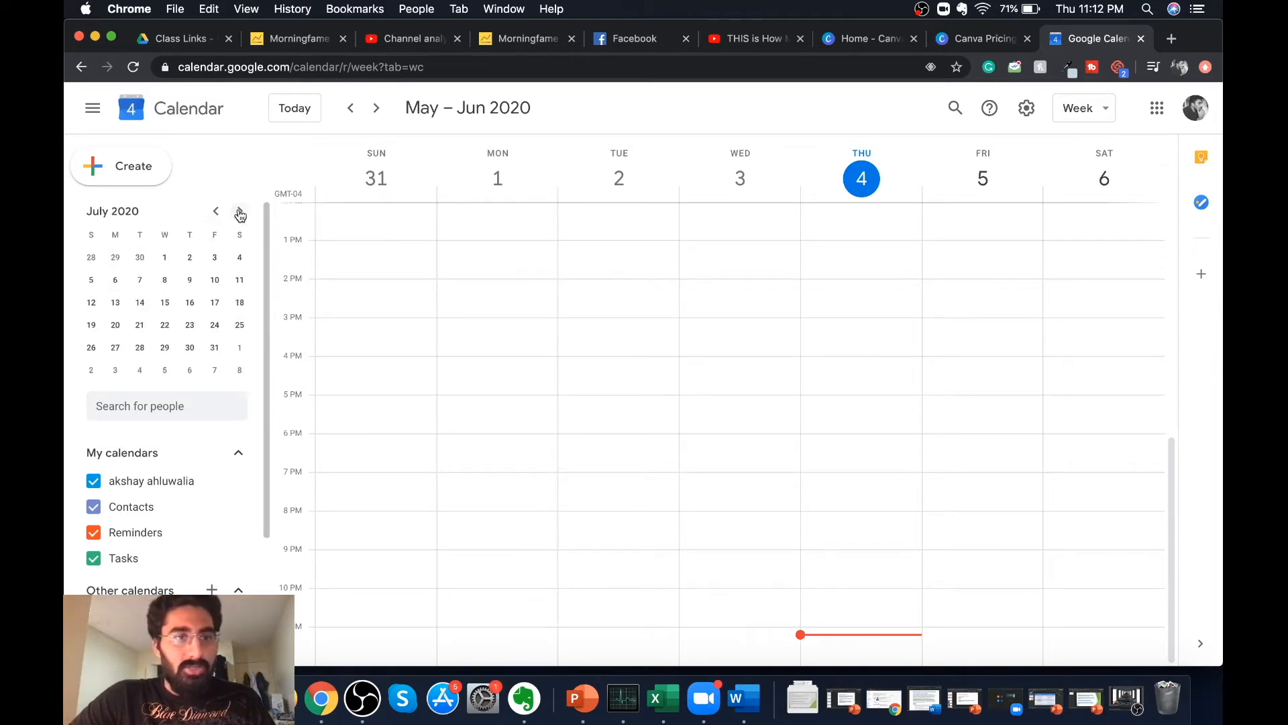
{"action": "left_click", "coordinate": [219, 215]}
{"action": "left_click", "coordinate": [219, 216]}
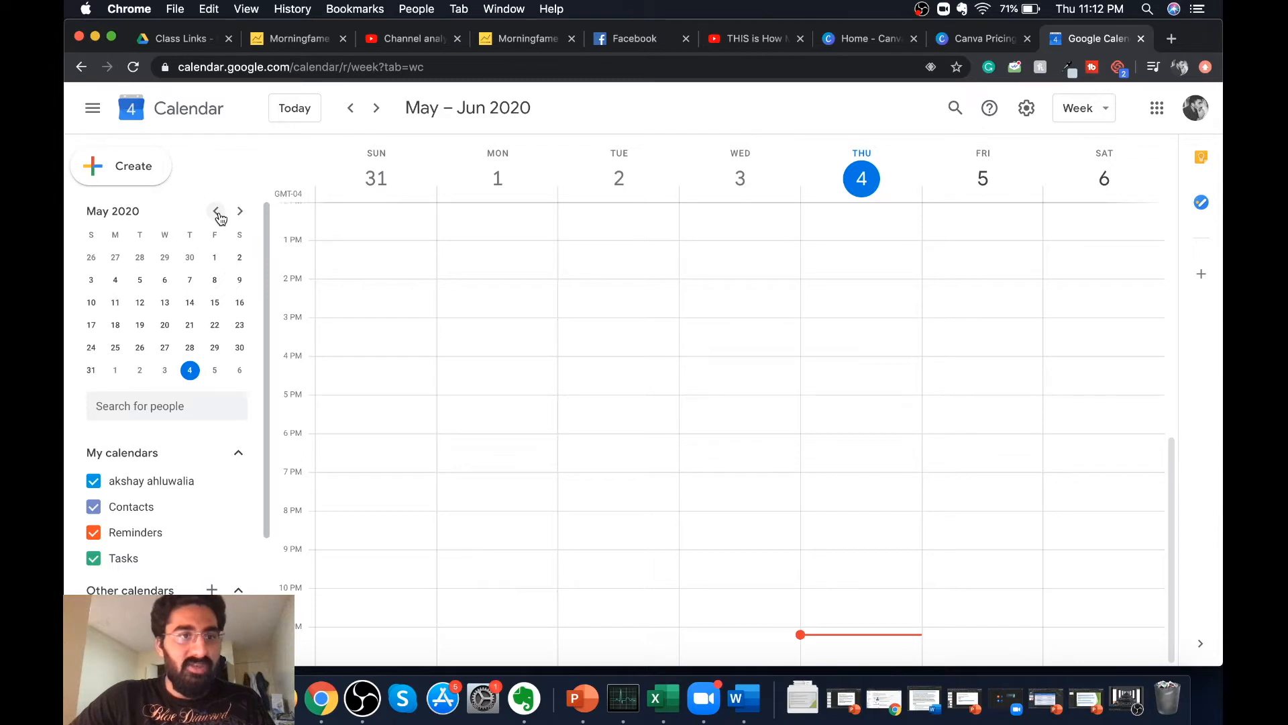
{"action": "left_click", "coordinate": [240, 213]}
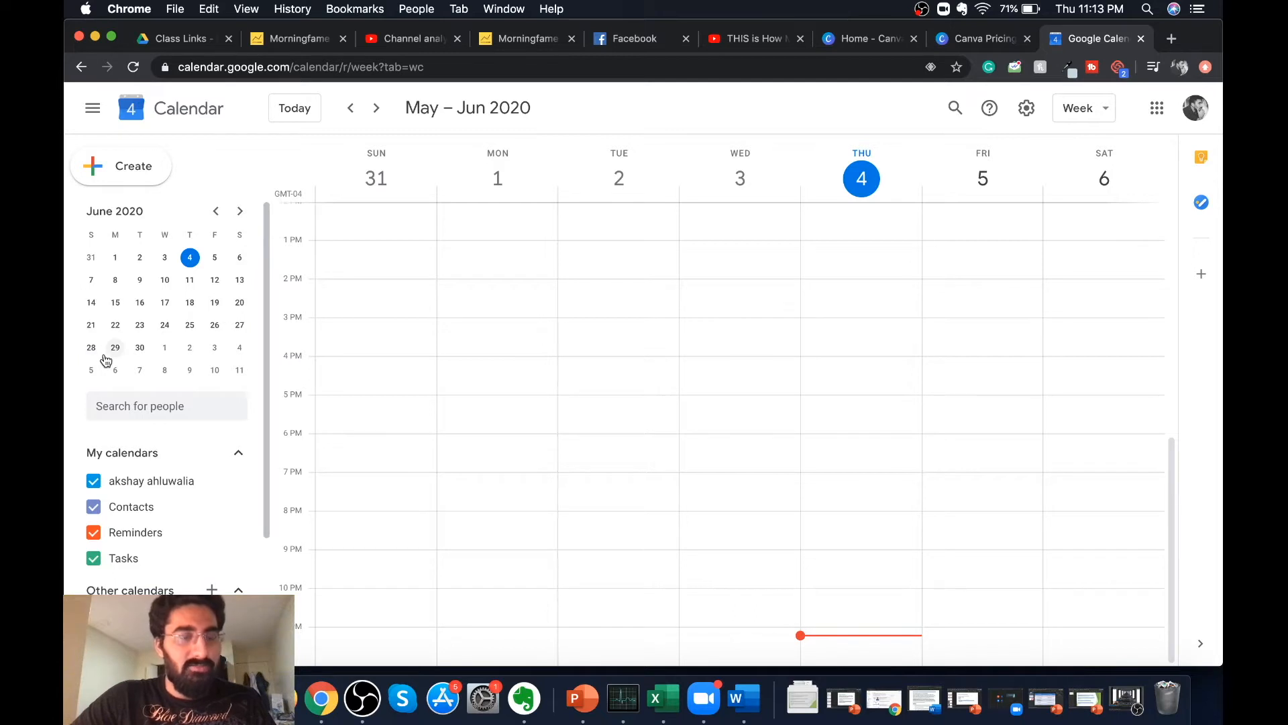
View the contact suggestions offered by the people search, and dismiss them
{"action": "scroll", "coordinate": [186, 348], "scroll_direction": "down", "scroll_amount": 2}
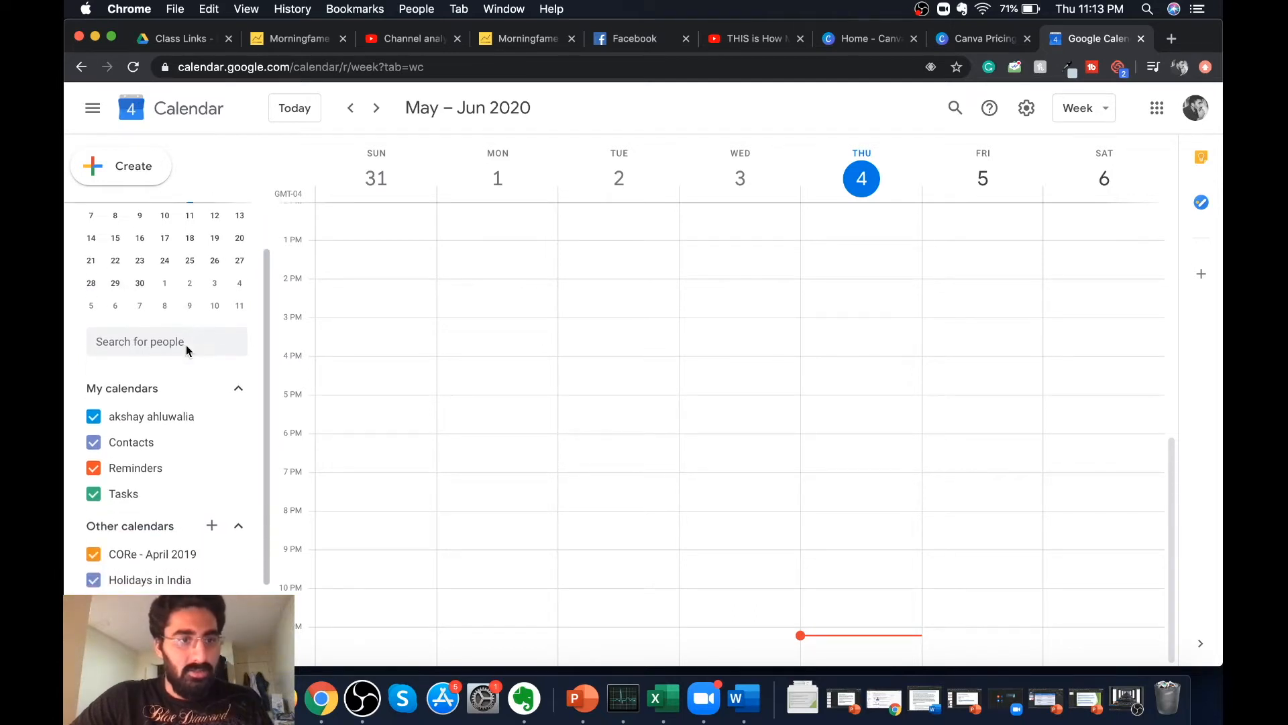
{"action": "scroll", "coordinate": [187, 349], "scroll_direction": "up", "scroll_amount": 1}
{"action": "left_click", "coordinate": [169, 381]}
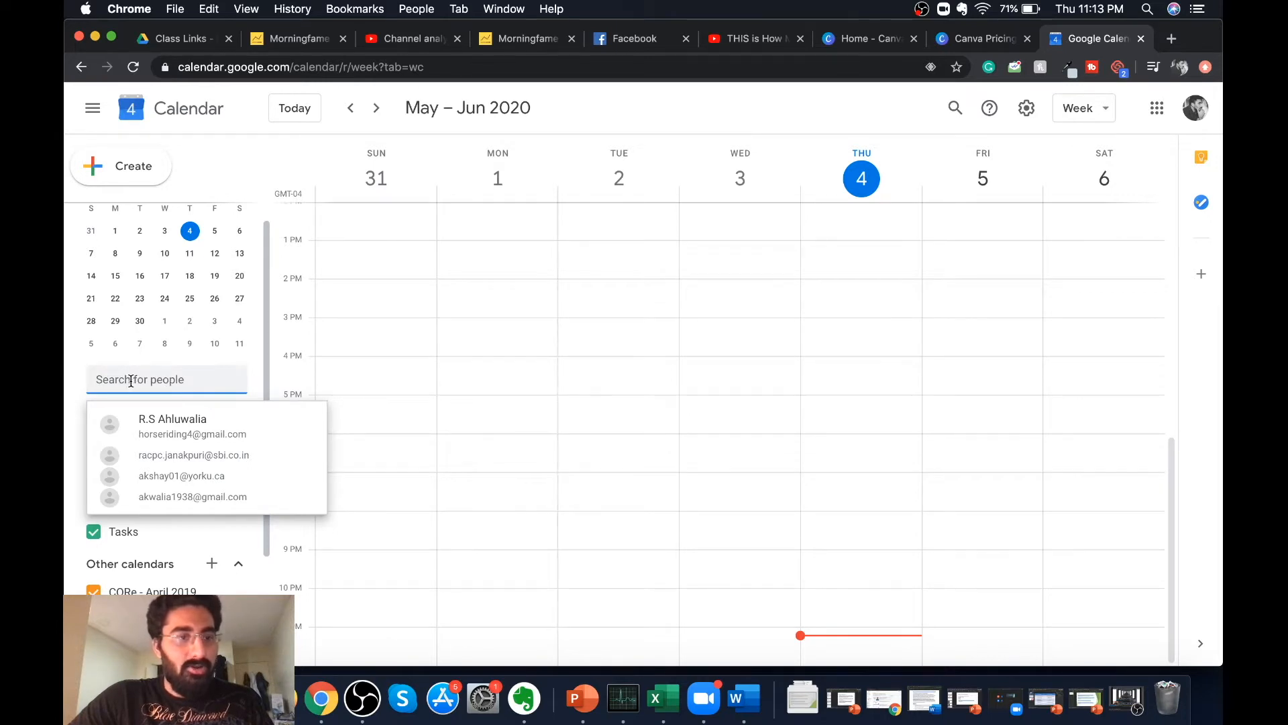
{"action": "left_click", "coordinate": [78, 388]}
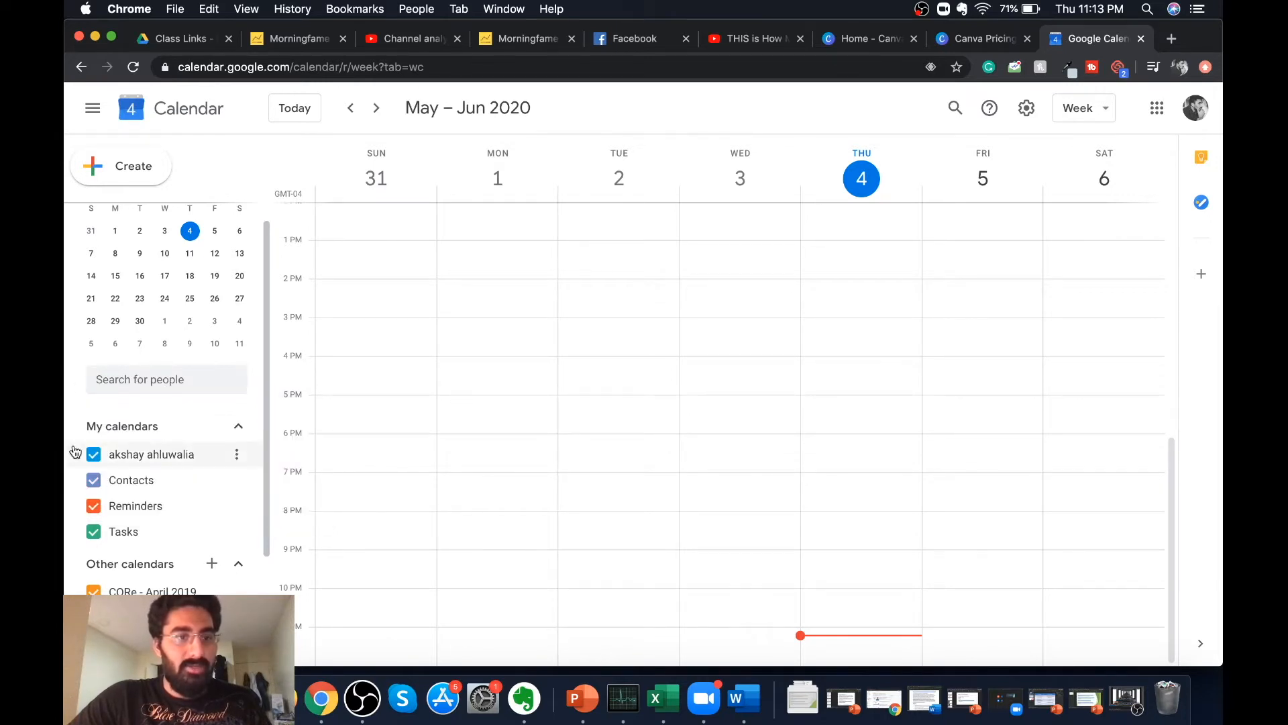
Hide the Tasks and Reminders calendars, and show both of them again
{"action": "scroll", "coordinate": [75, 450], "scroll_direction": "down", "scroll_amount": 3}
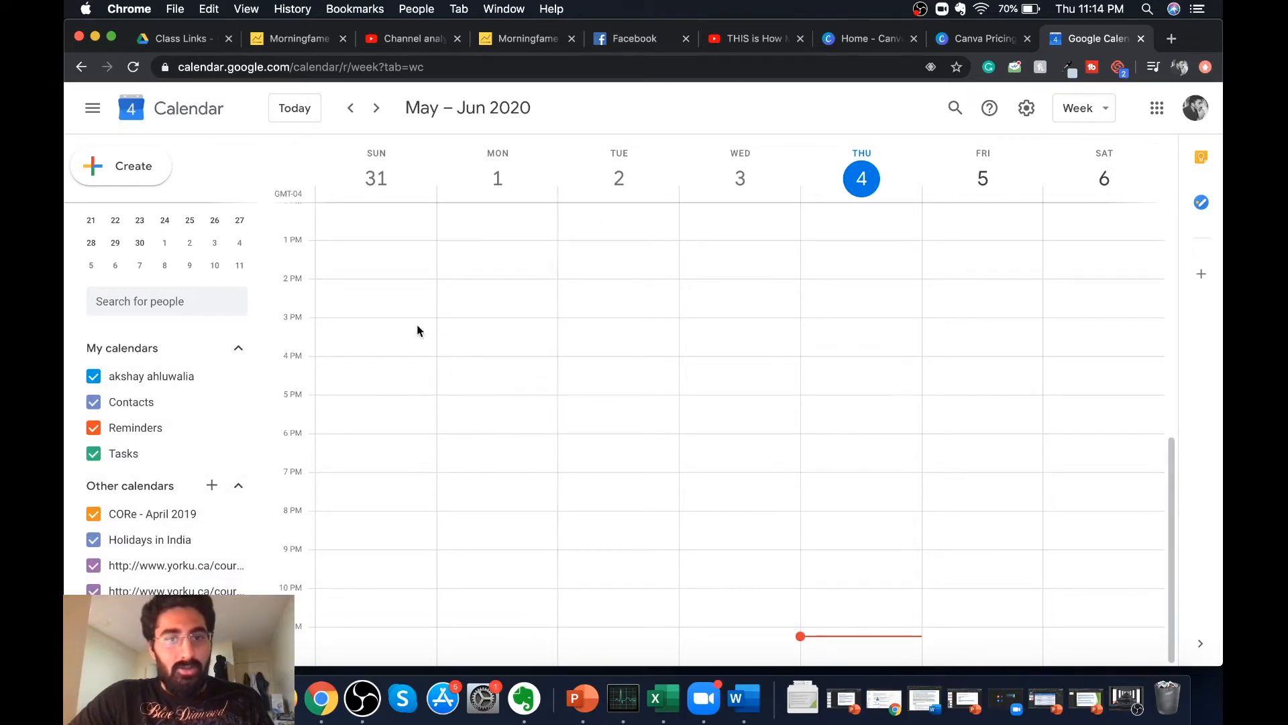
{"action": "left_click", "coordinate": [94, 455]}
{"action": "left_click", "coordinate": [94, 430]}
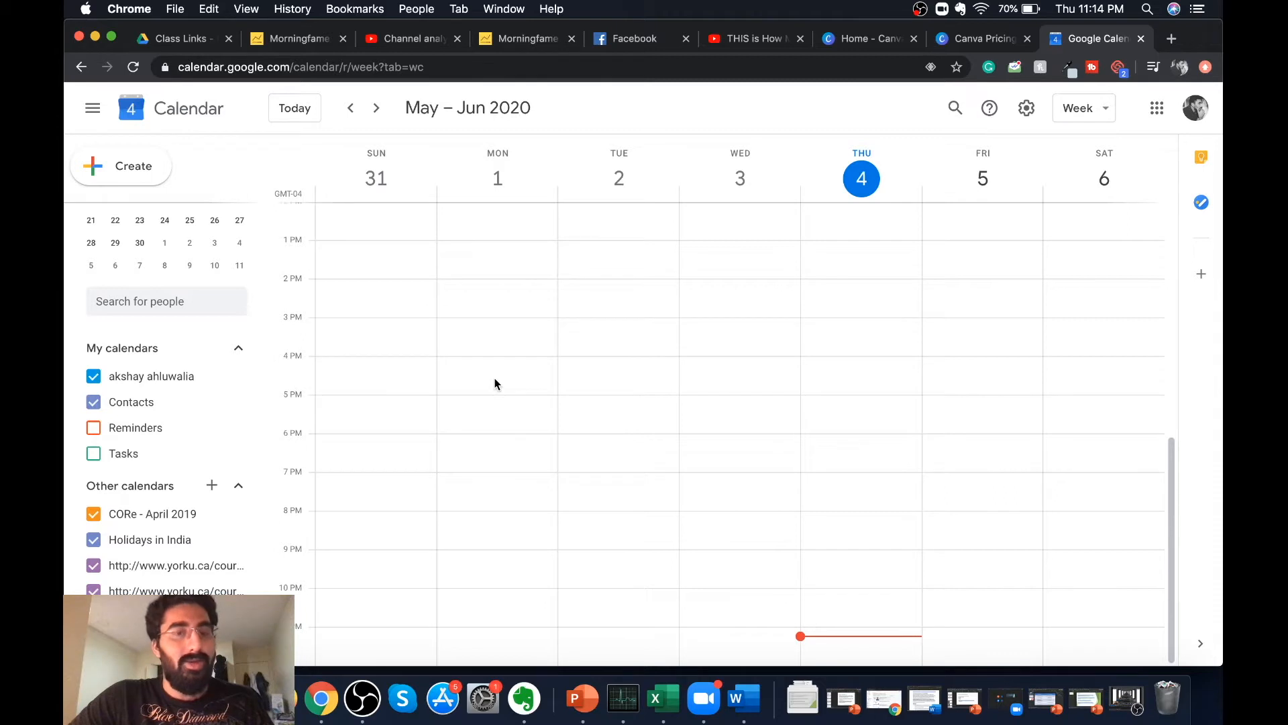
{"action": "left_click", "coordinate": [95, 428]}
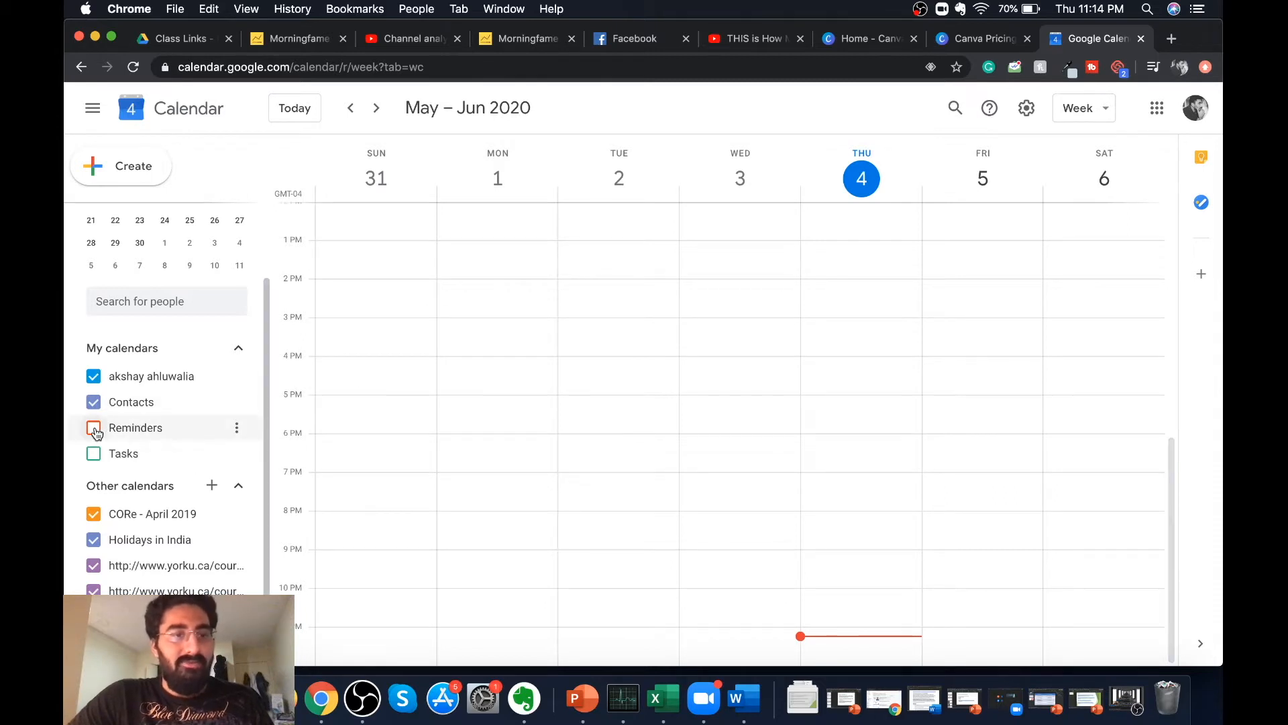
{"action": "left_click", "coordinate": [94, 454]}
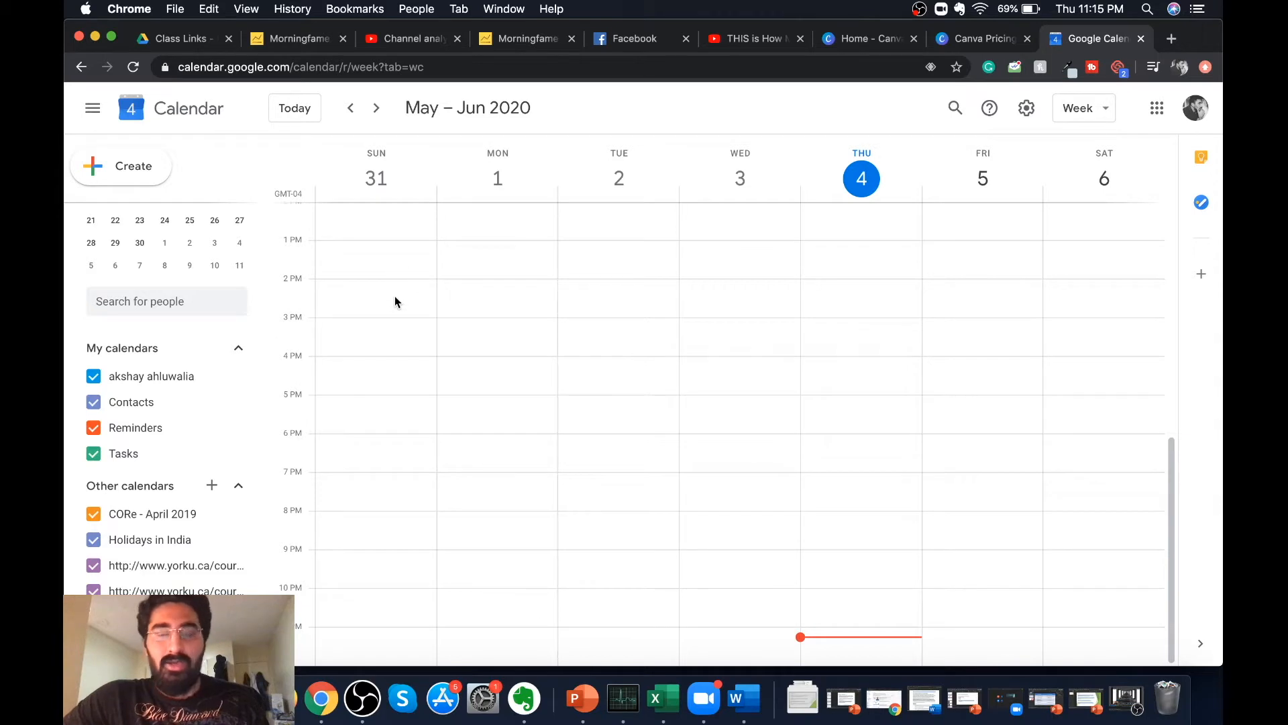
{"action": "scroll", "coordinate": [395, 300], "scroll_direction": "up", "scroll_amount": 2}
{"action": "scroll", "coordinate": [394, 302], "scroll_direction": "up", "scroll_amount": 1}
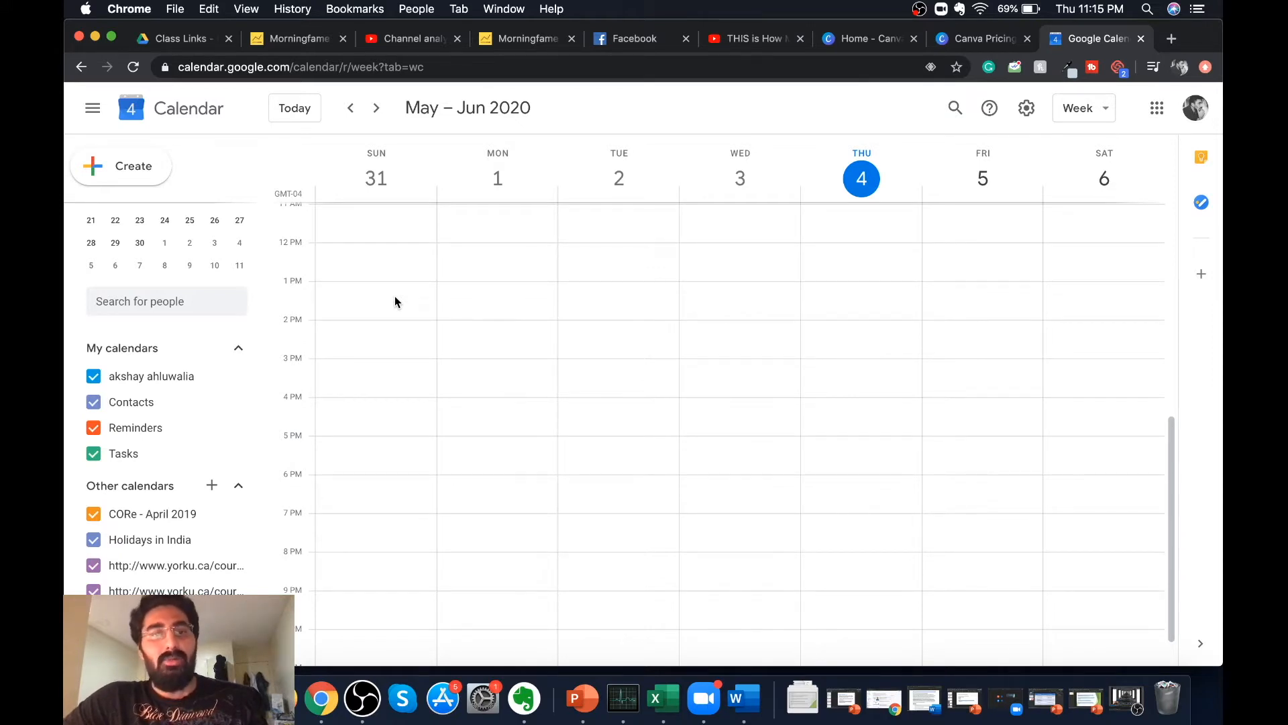
{"action": "scroll", "coordinate": [395, 302], "scroll_direction": "up", "scroll_amount": 3}
{"action": "scroll", "coordinate": [394, 302], "scroll_direction": "up", "scroll_amount": 2}
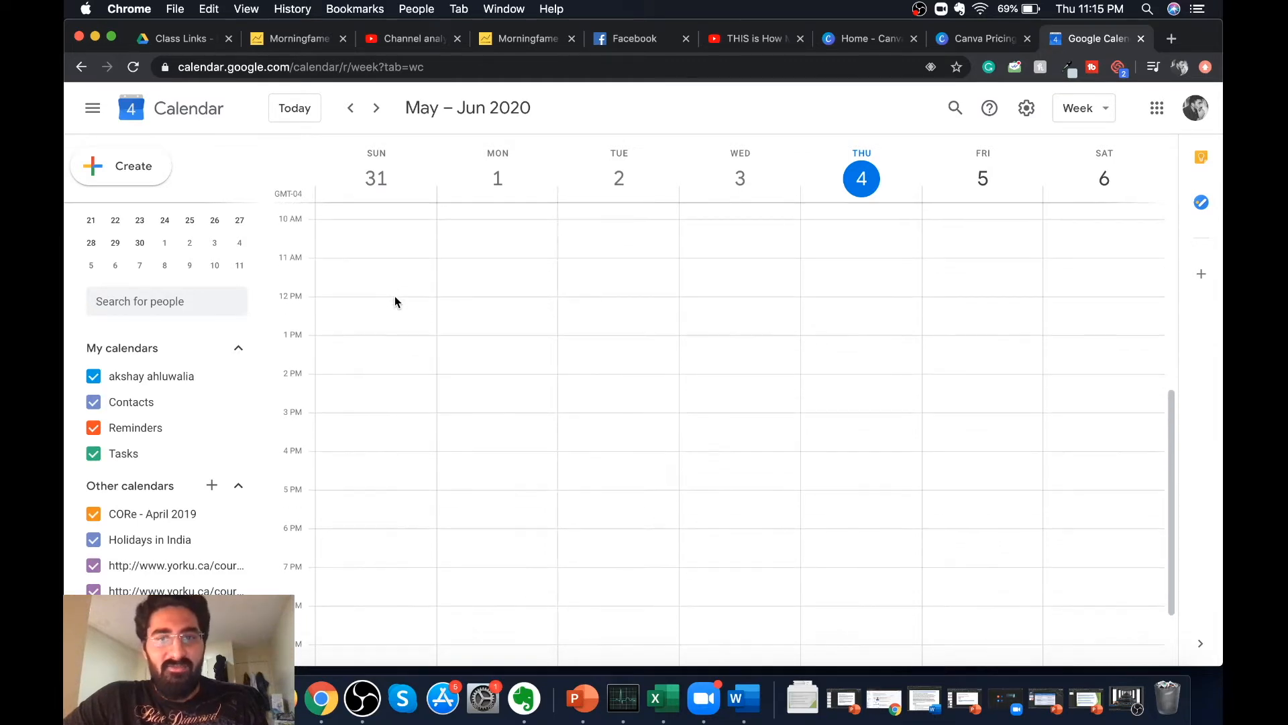
{"action": "scroll", "coordinate": [394, 297], "scroll_direction": "down", "scroll_amount": 1}
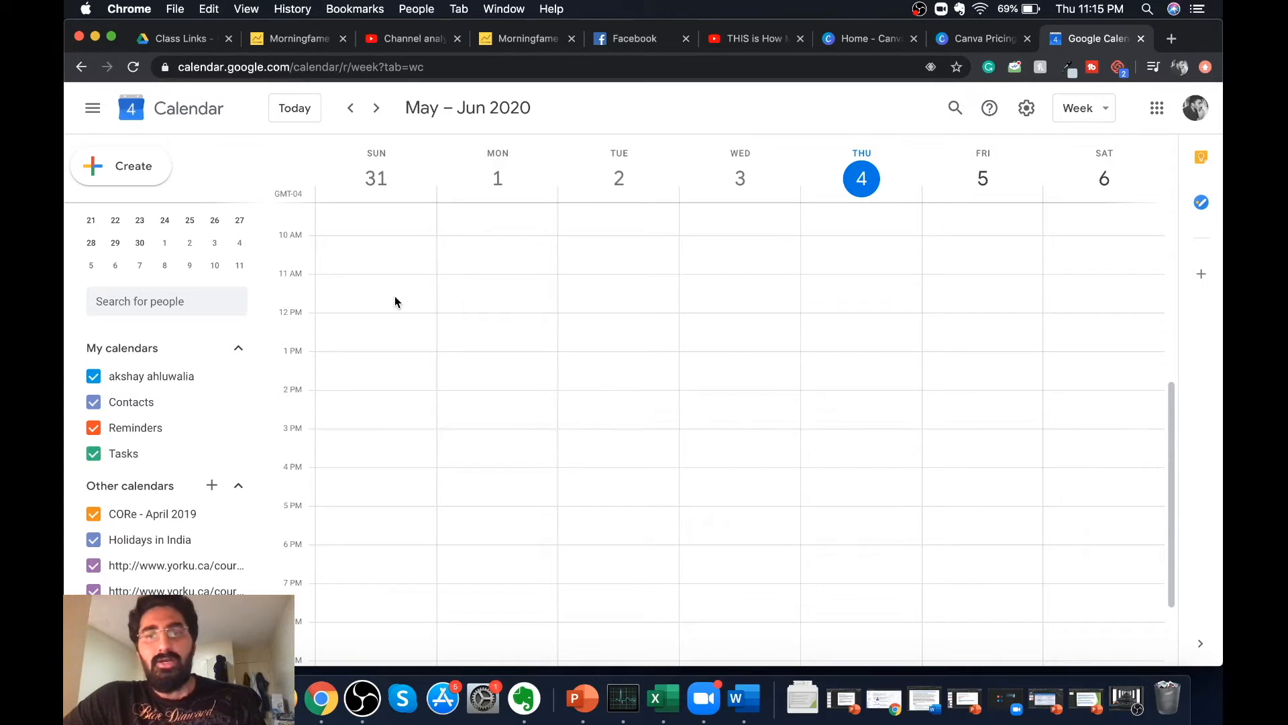
{"action": "scroll", "coordinate": [394, 302], "scroll_direction": "down", "scroll_amount": 2}
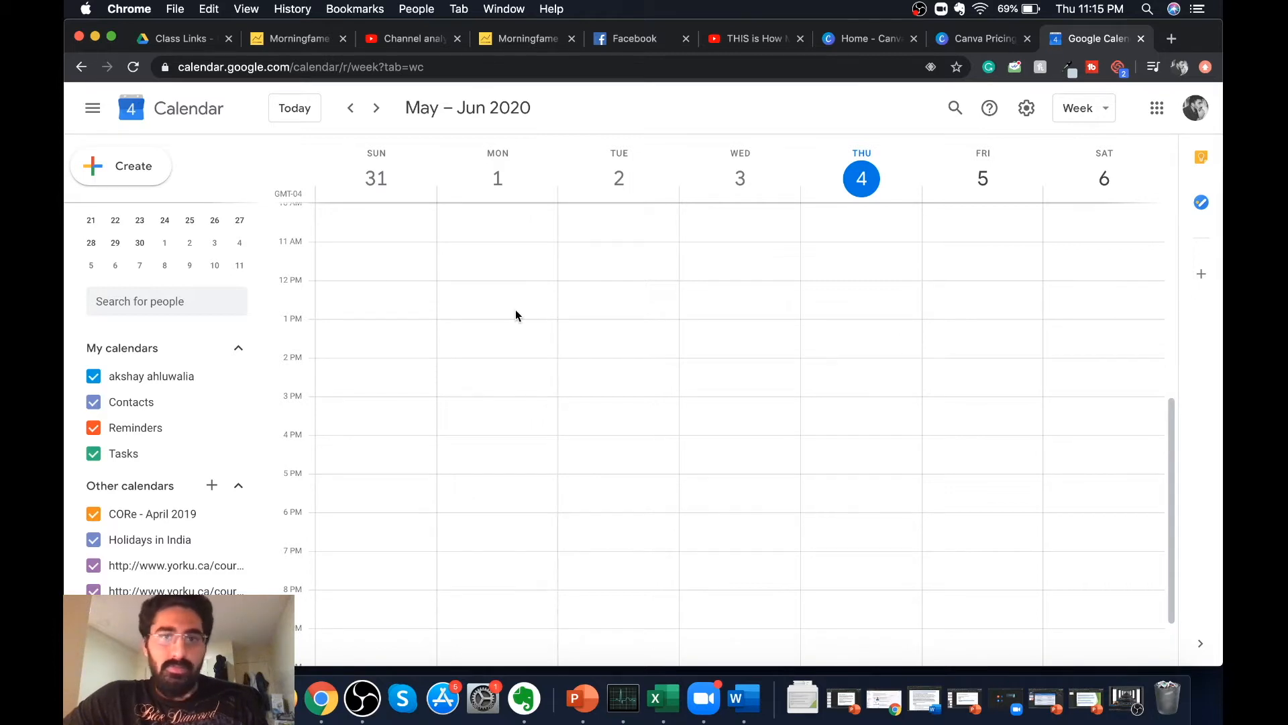
Switch the calendar to Month view, browse ahead to August 2020 and back to June, and go to July 2020
{"action": "left_click", "coordinate": [1104, 112]}
{"action": "left_click", "coordinate": [1113, 206]}
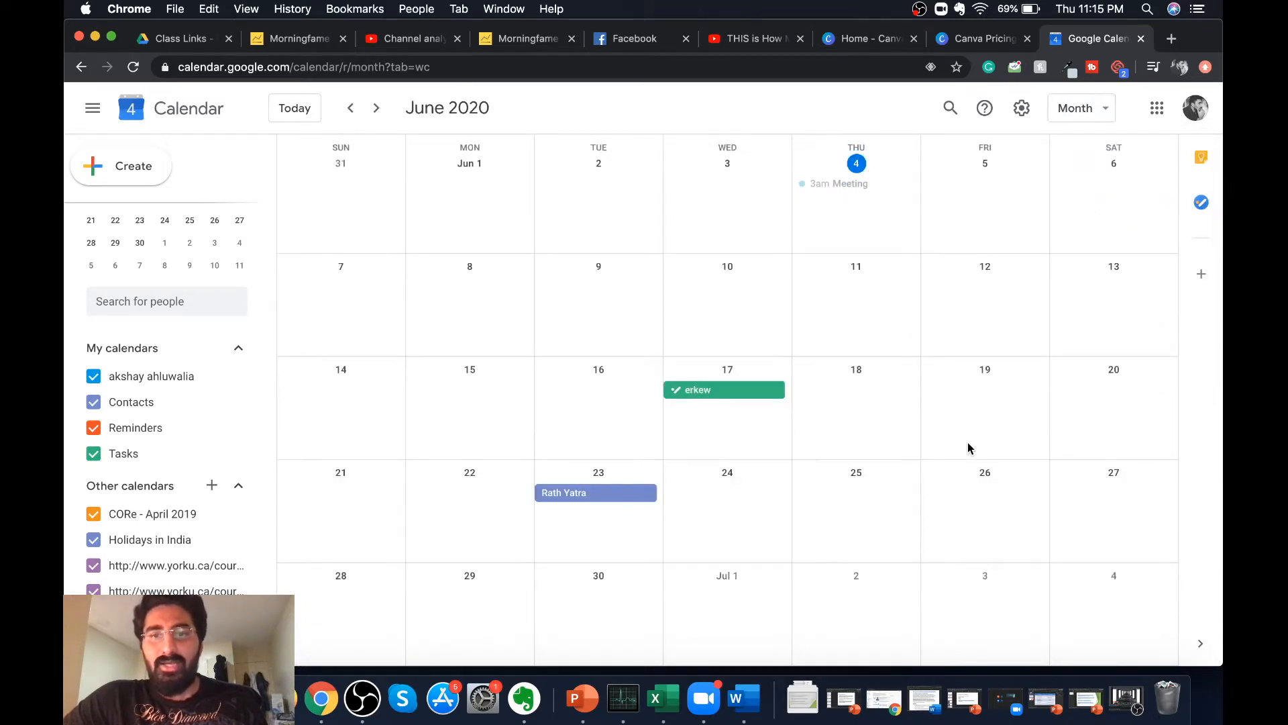
{"action": "scroll", "coordinate": [973, 461], "scroll_direction": "down", "scroll_amount": 2}
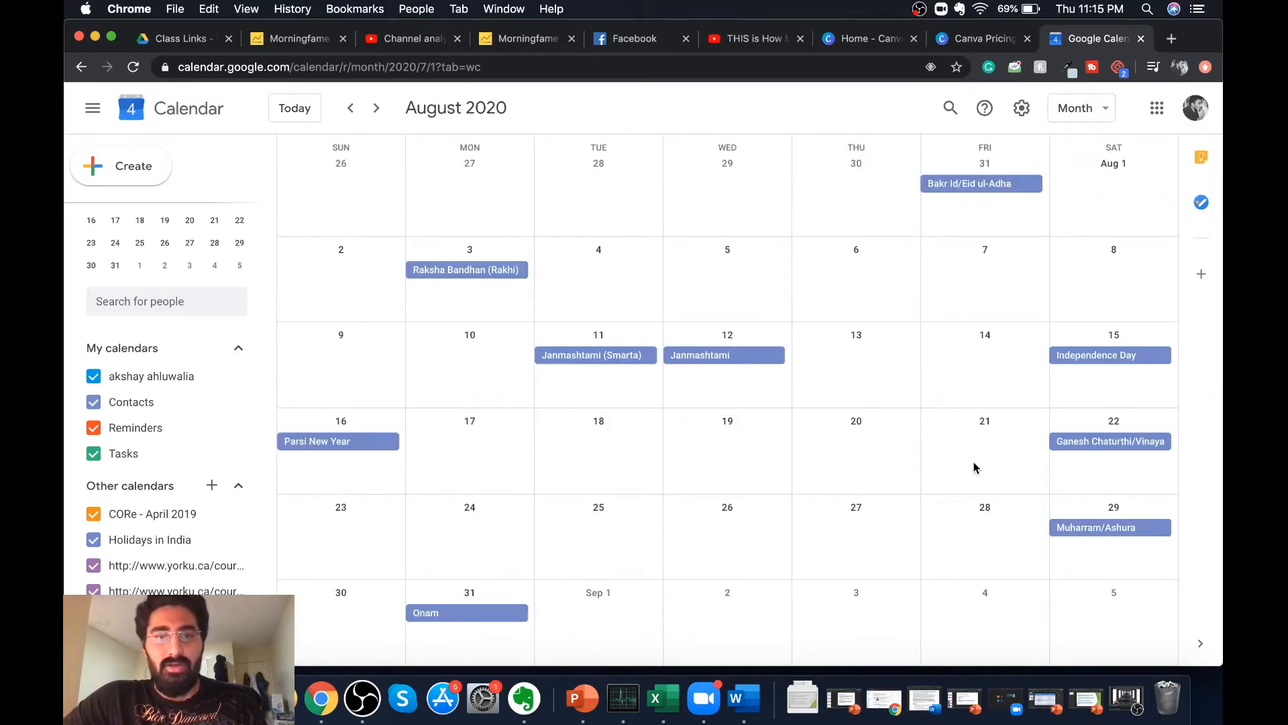
{"action": "scroll", "coordinate": [975, 468], "scroll_direction": "up", "scroll_amount": 2}
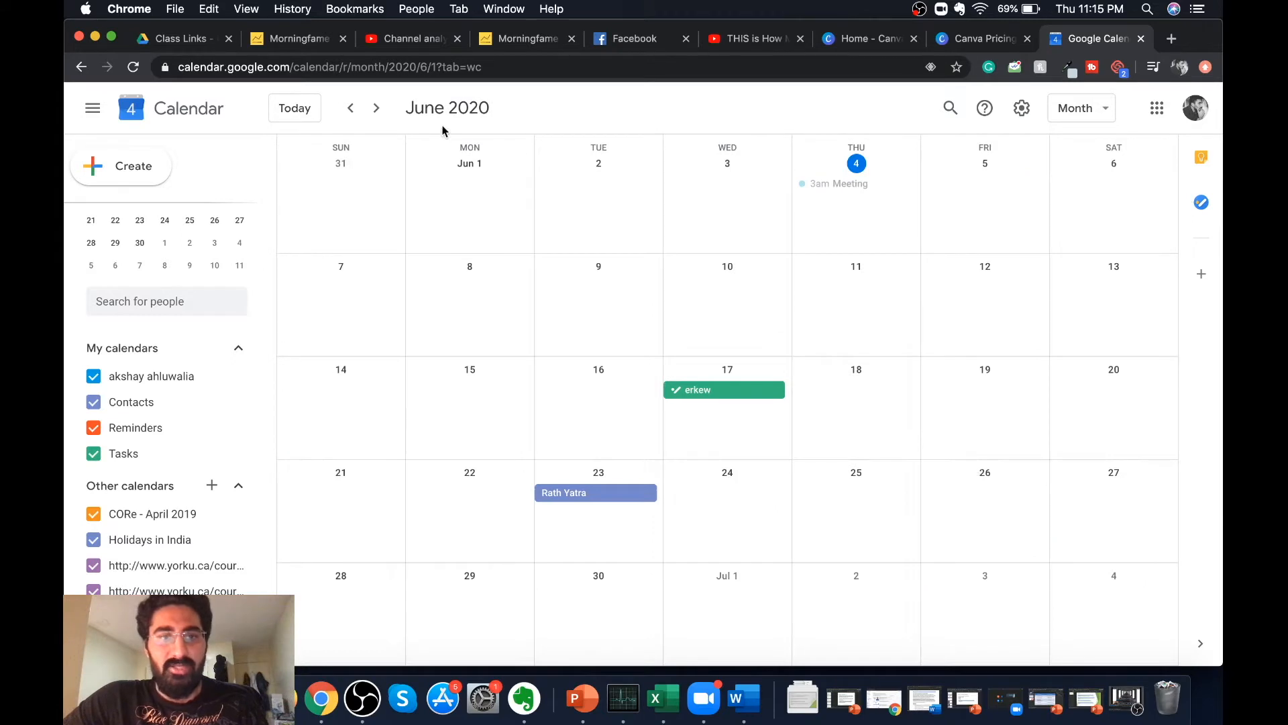
{"action": "left_click", "coordinate": [377, 109]}
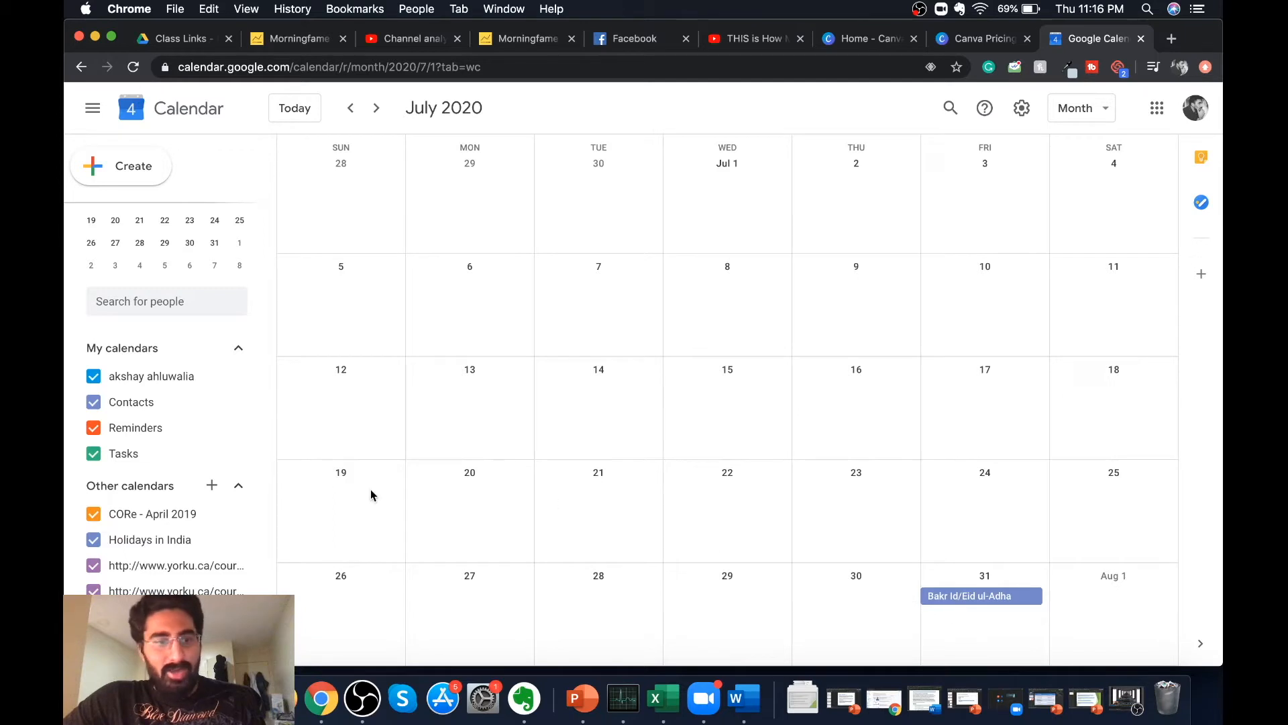
Hide and show the Holidays in India calendar again, and change its colour to orange
{"action": "left_click", "coordinate": [94, 540]}
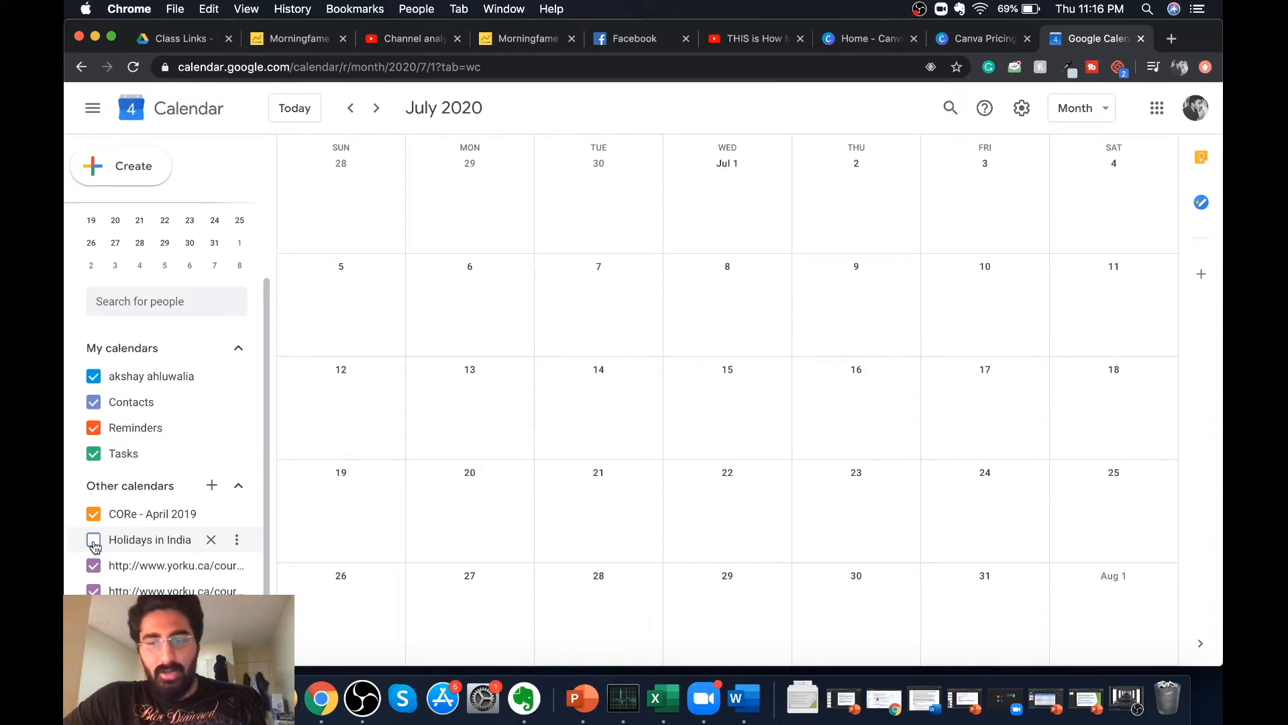
{"action": "left_click", "coordinate": [94, 542]}
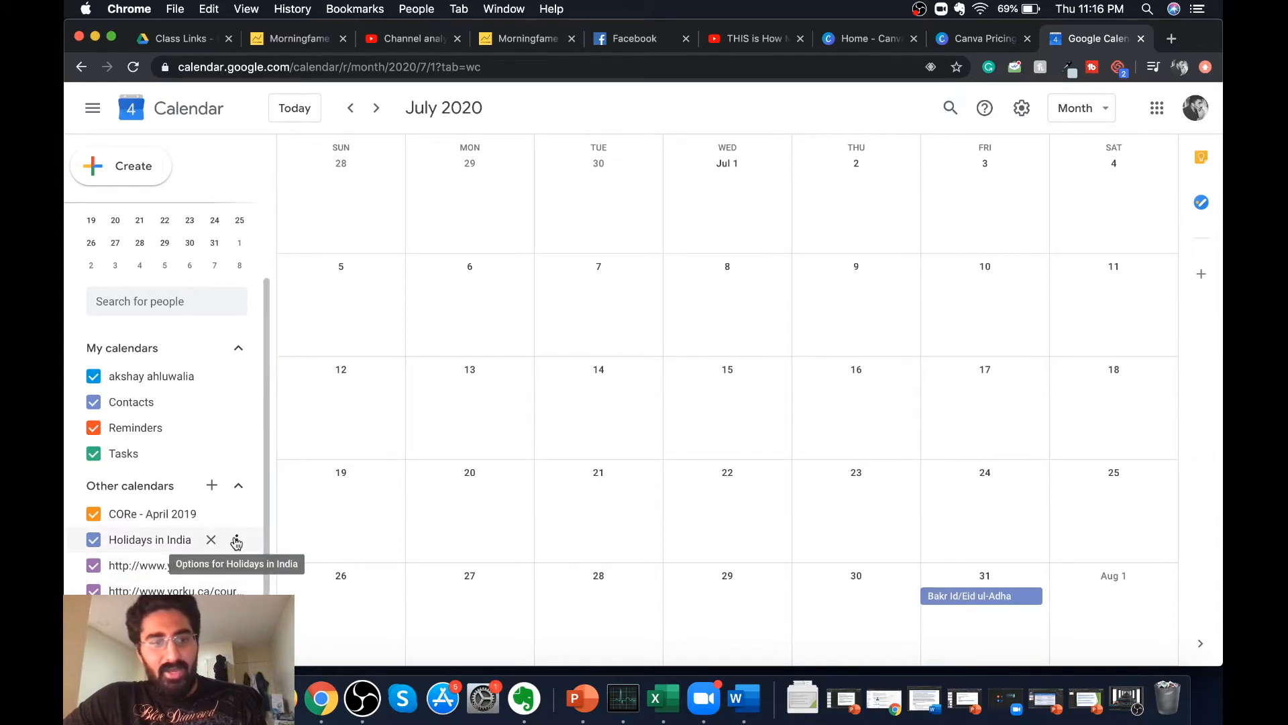
{"action": "left_click", "coordinate": [237, 541]}
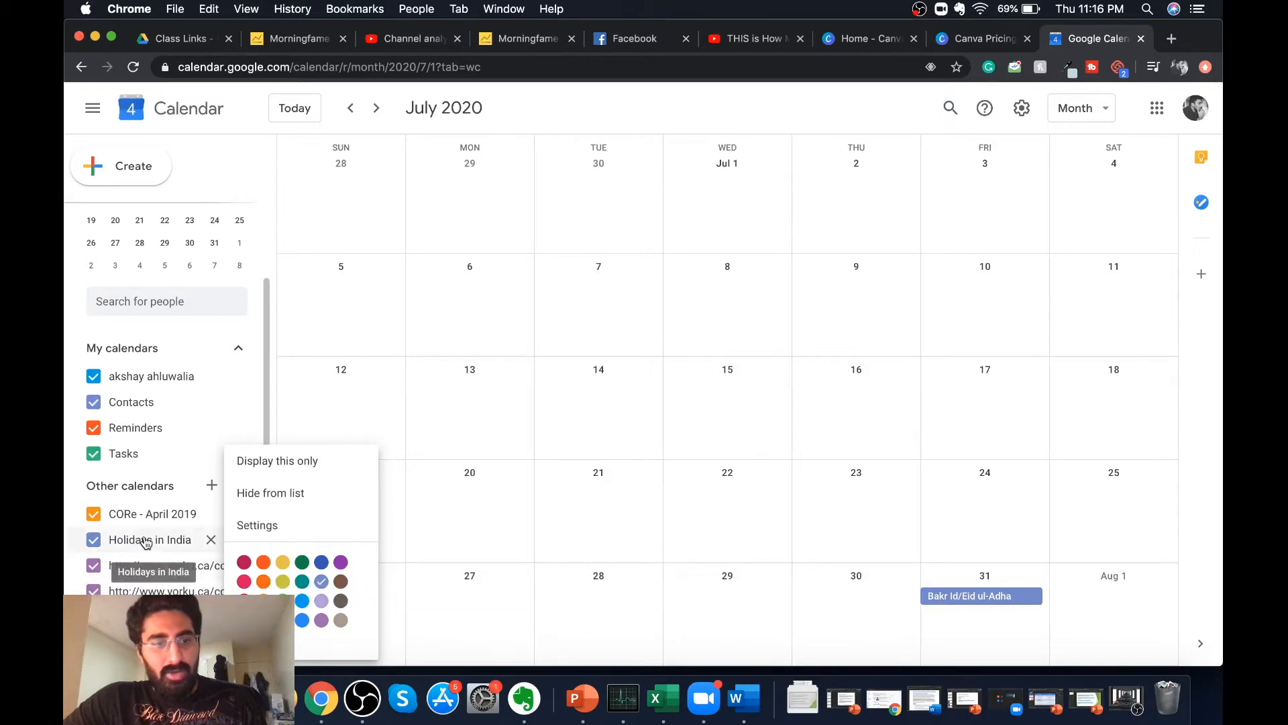
{"action": "left_click", "coordinate": [263, 569]}
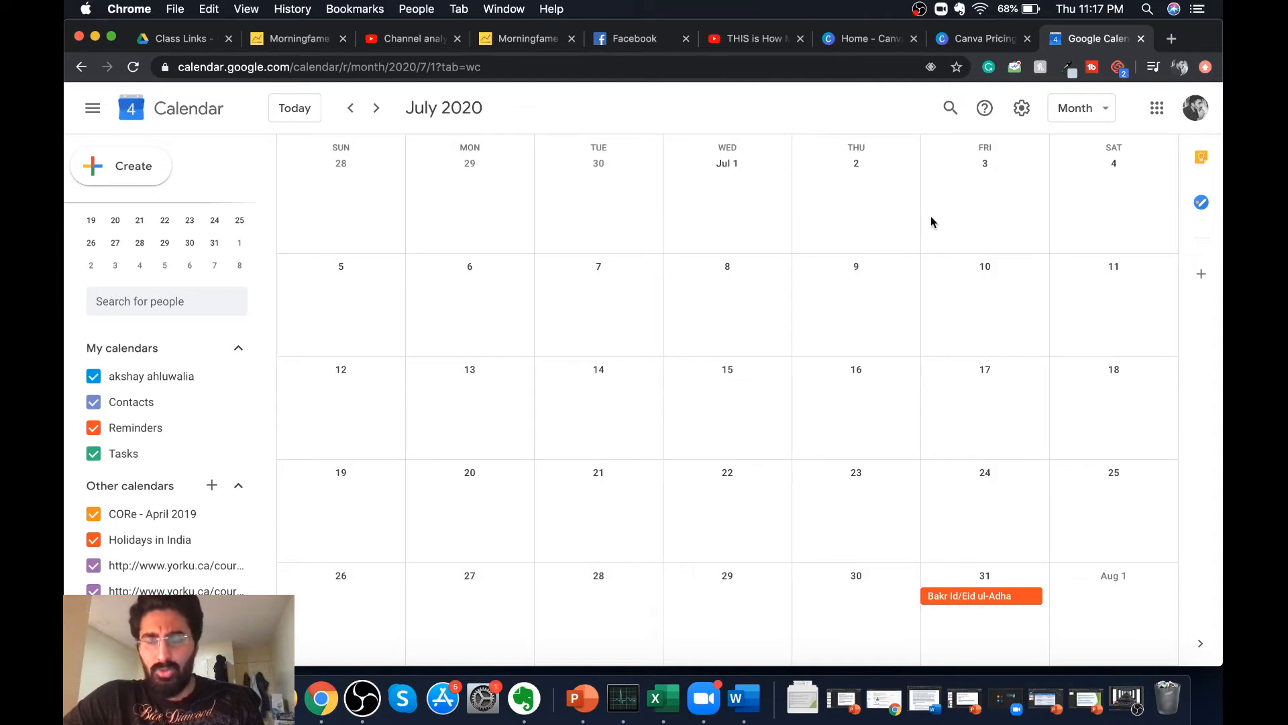
Create an event on July 3, 2020 with the full event options open, and title it "Go for swimming"
{"action": "left_click", "coordinate": [982, 186]}
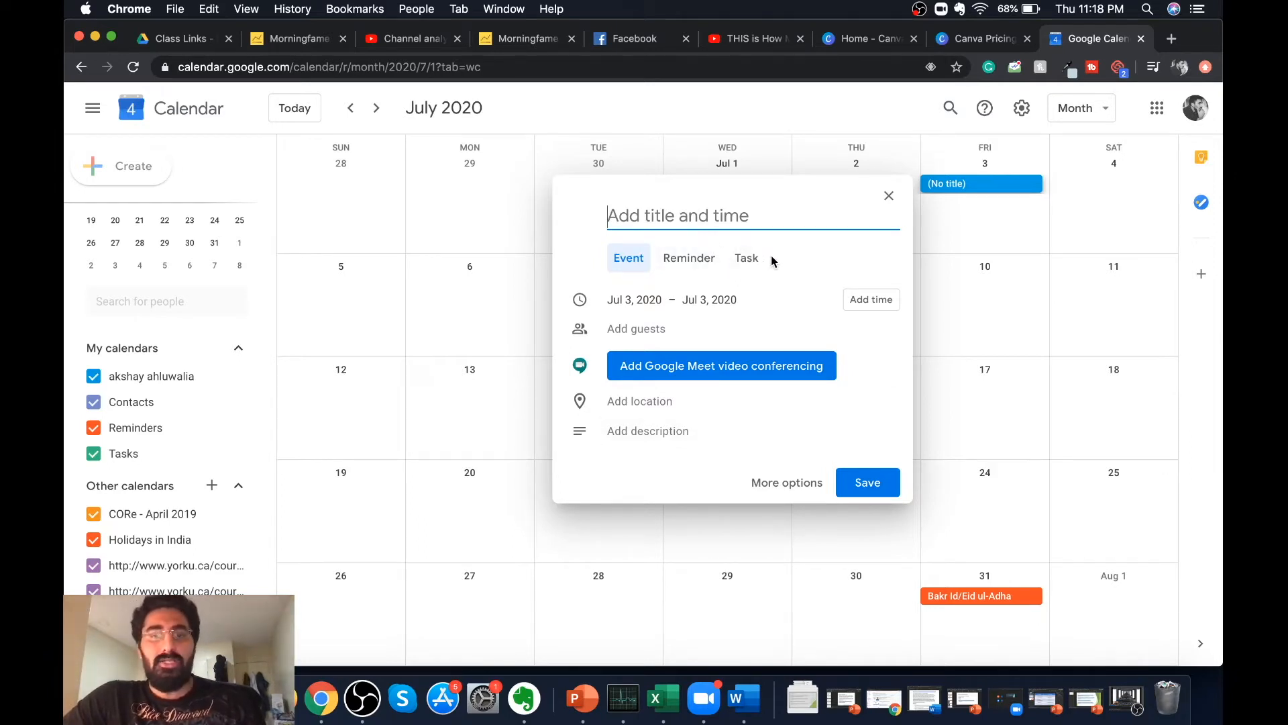
{"action": "left_click", "coordinate": [779, 490]}
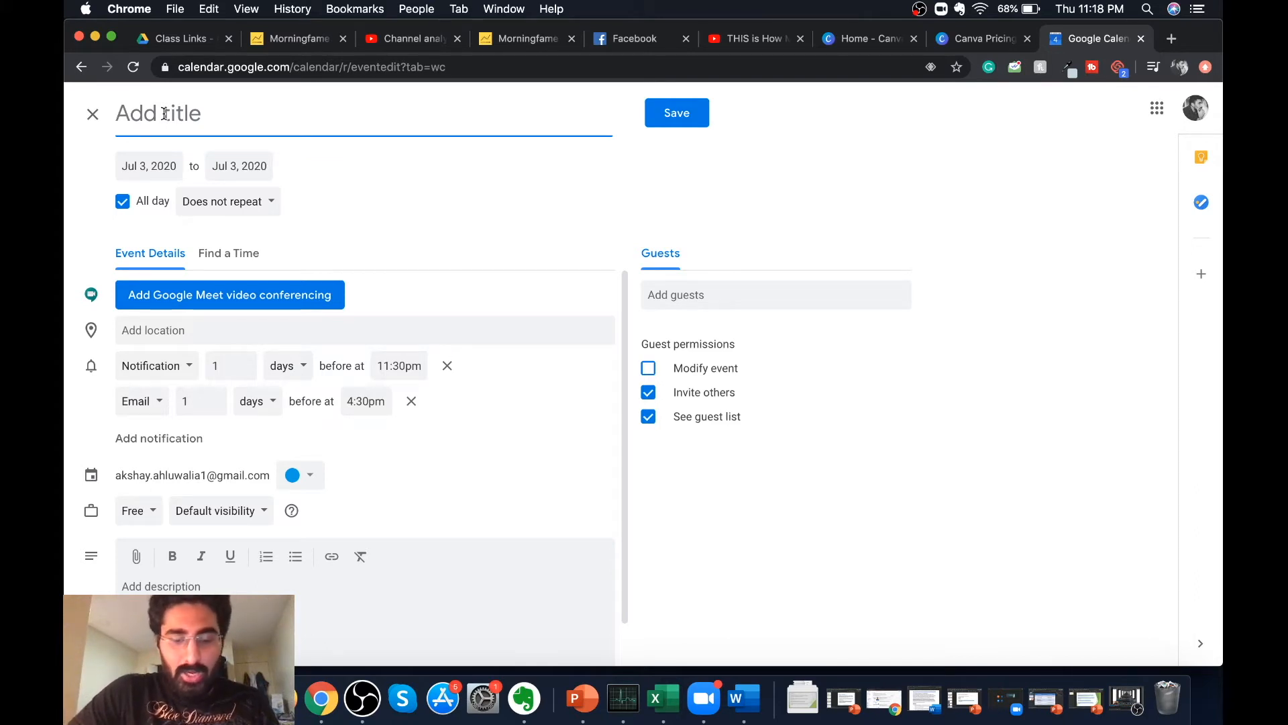
{"action": "type", "text": "o for swimming"}
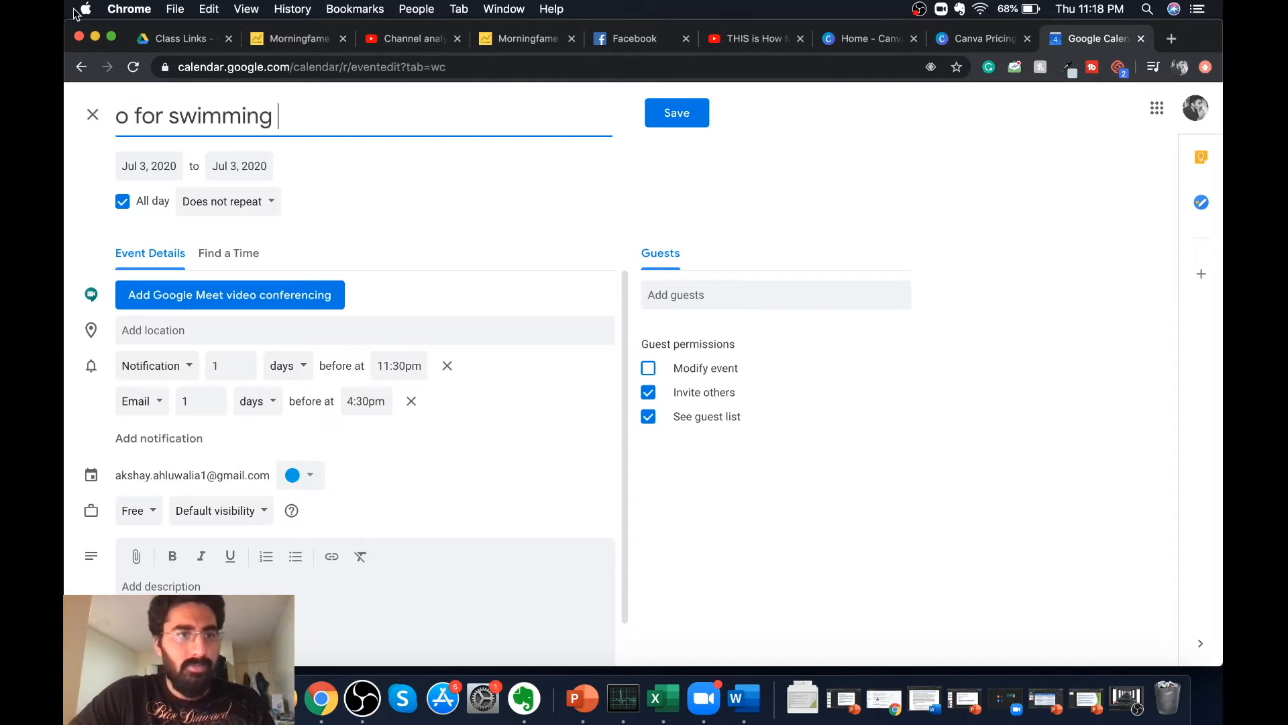
{"action": "left_click", "coordinate": [115, 117]}
{"action": "type", "text": "G"}
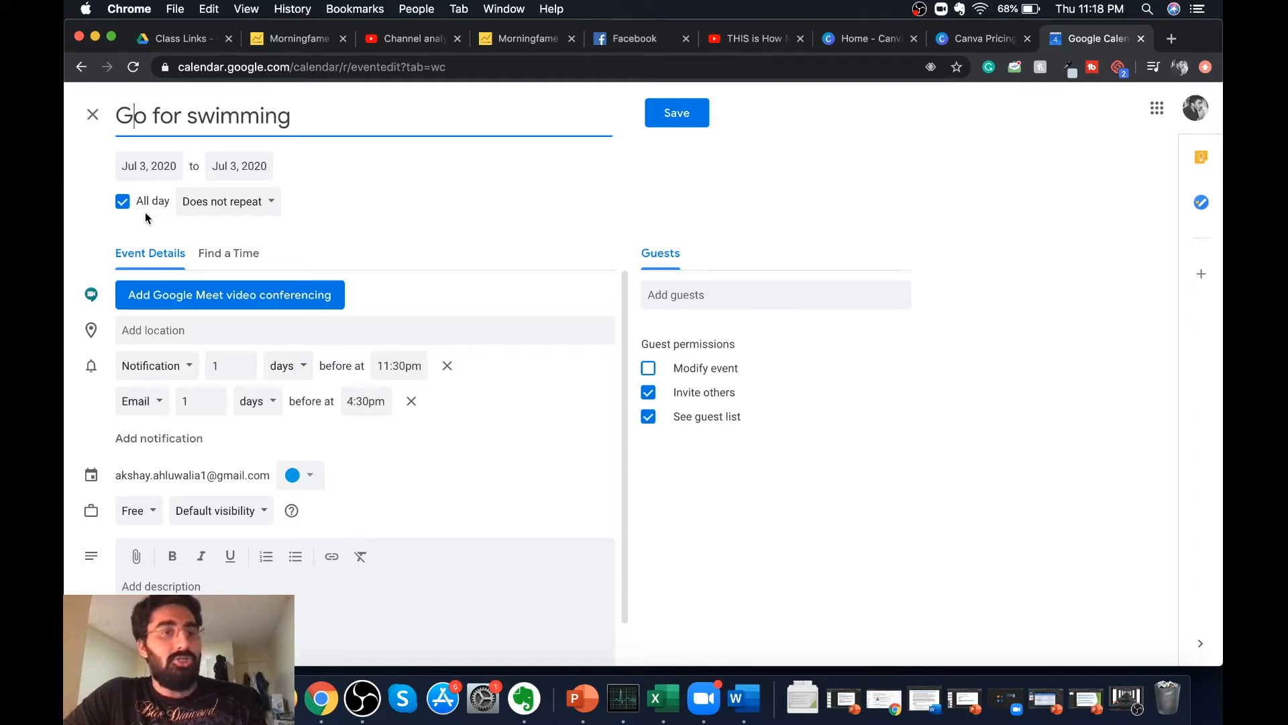
Make the event a timed one instead of all day, running from 5:00pm to 6:00pm
{"action": "left_click", "coordinate": [123, 202]}
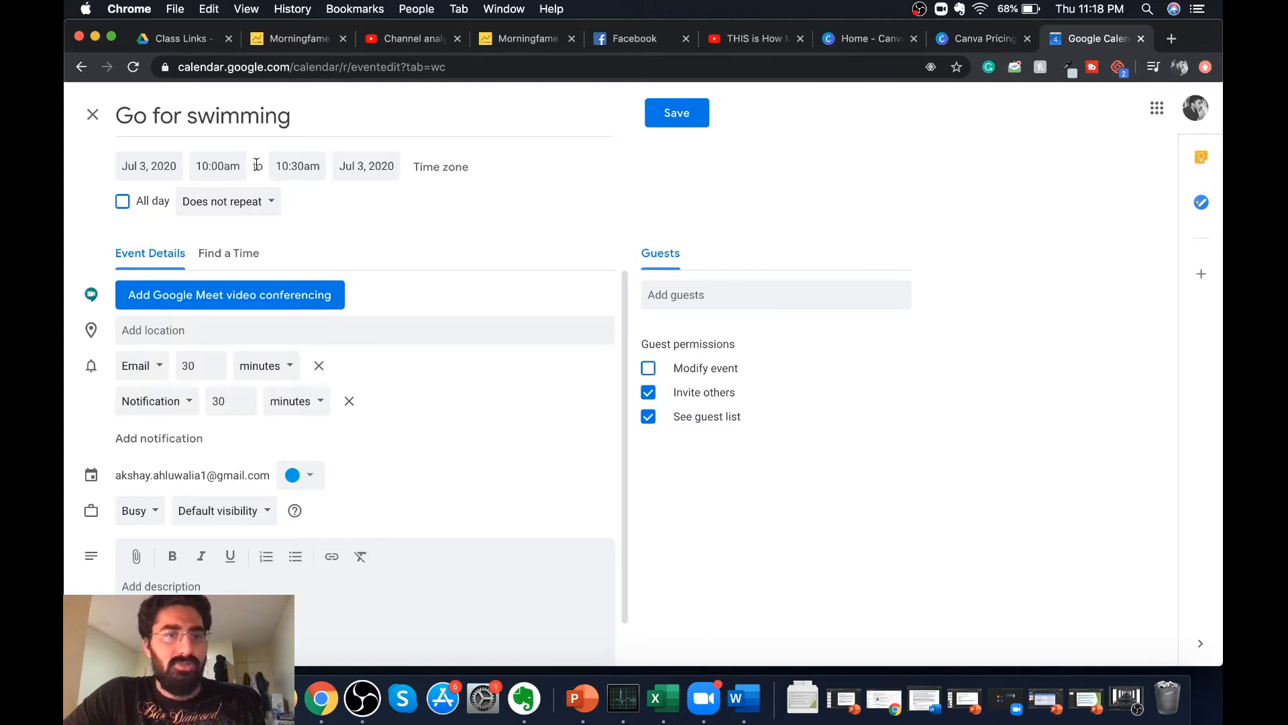
{"action": "left_click", "coordinate": [208, 166]}
{"action": "scroll", "coordinate": [266, 280], "scroll_direction": "down", "scroll_amount": 5}
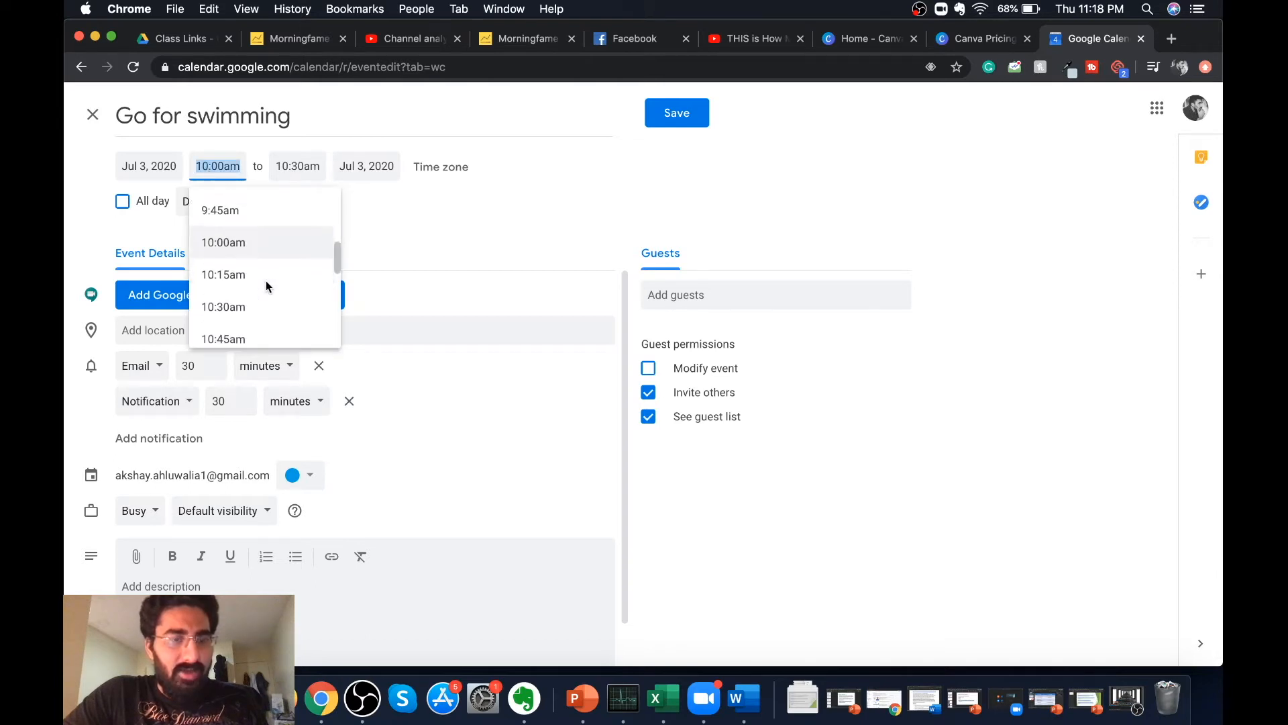
{"action": "scroll", "coordinate": [266, 280], "scroll_direction": "down", "scroll_amount": 10}
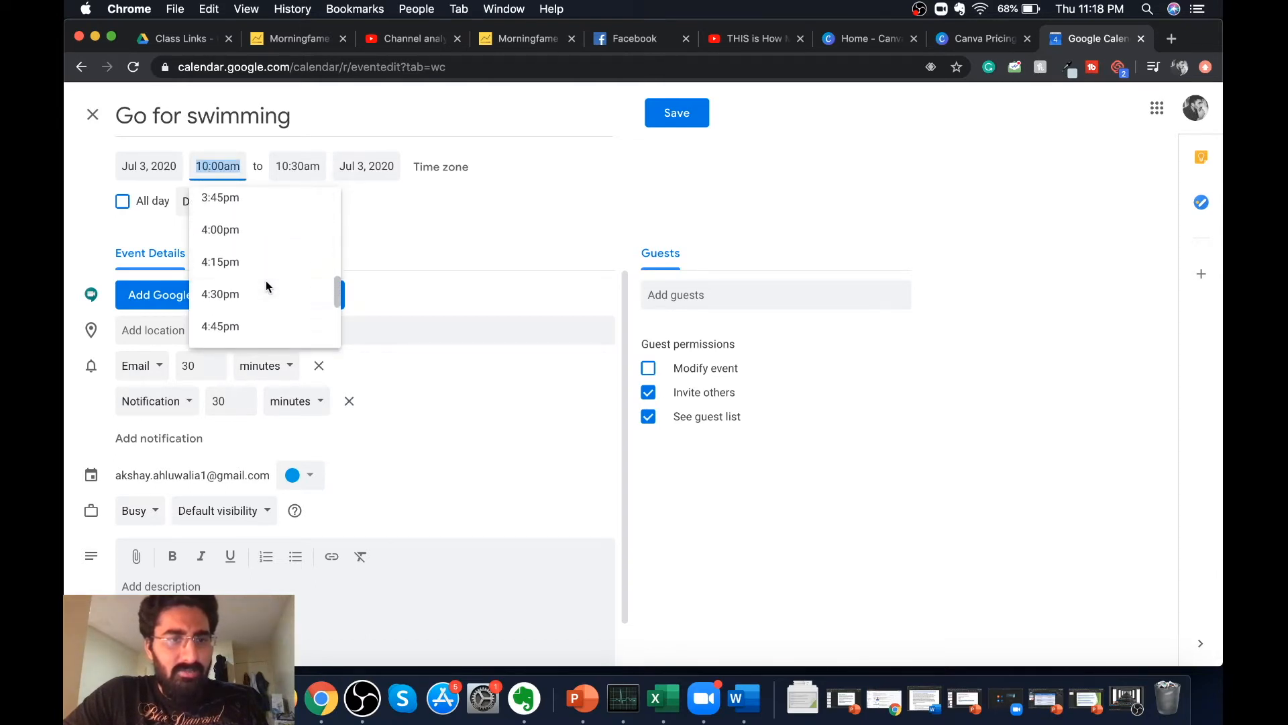
{"action": "left_click", "coordinate": [262, 246]}
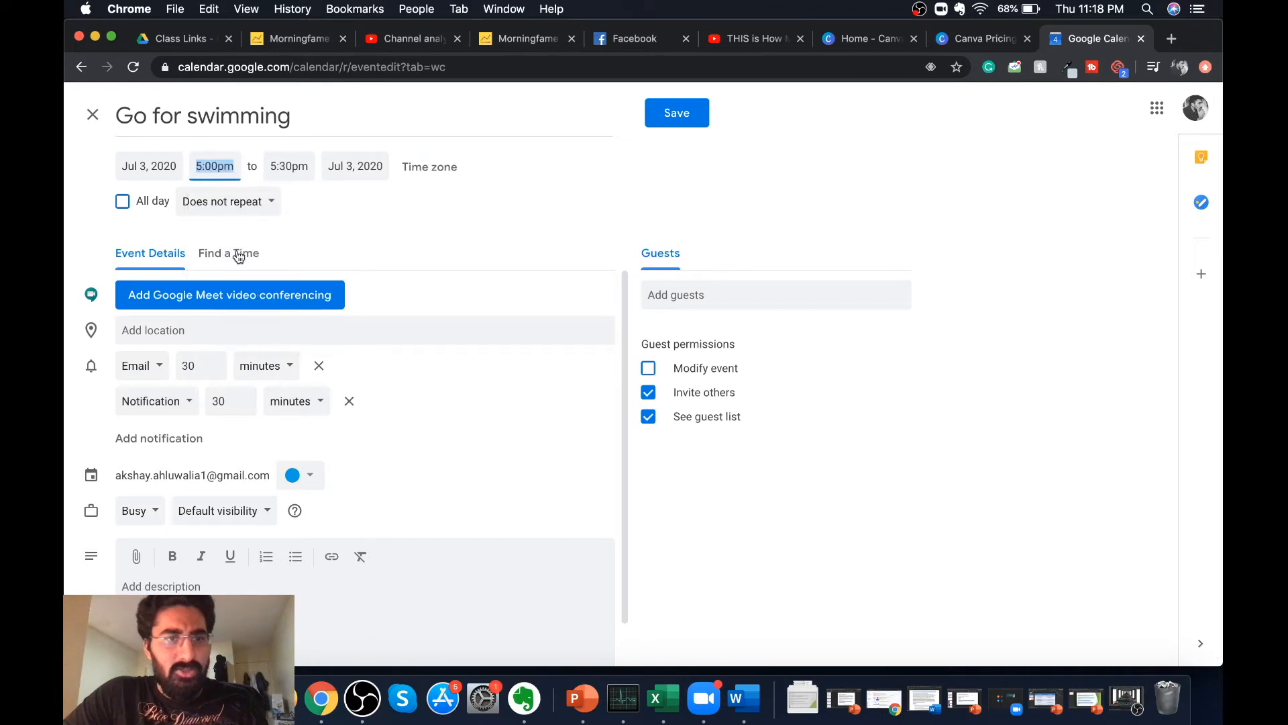
{"action": "left_click", "coordinate": [282, 164]}
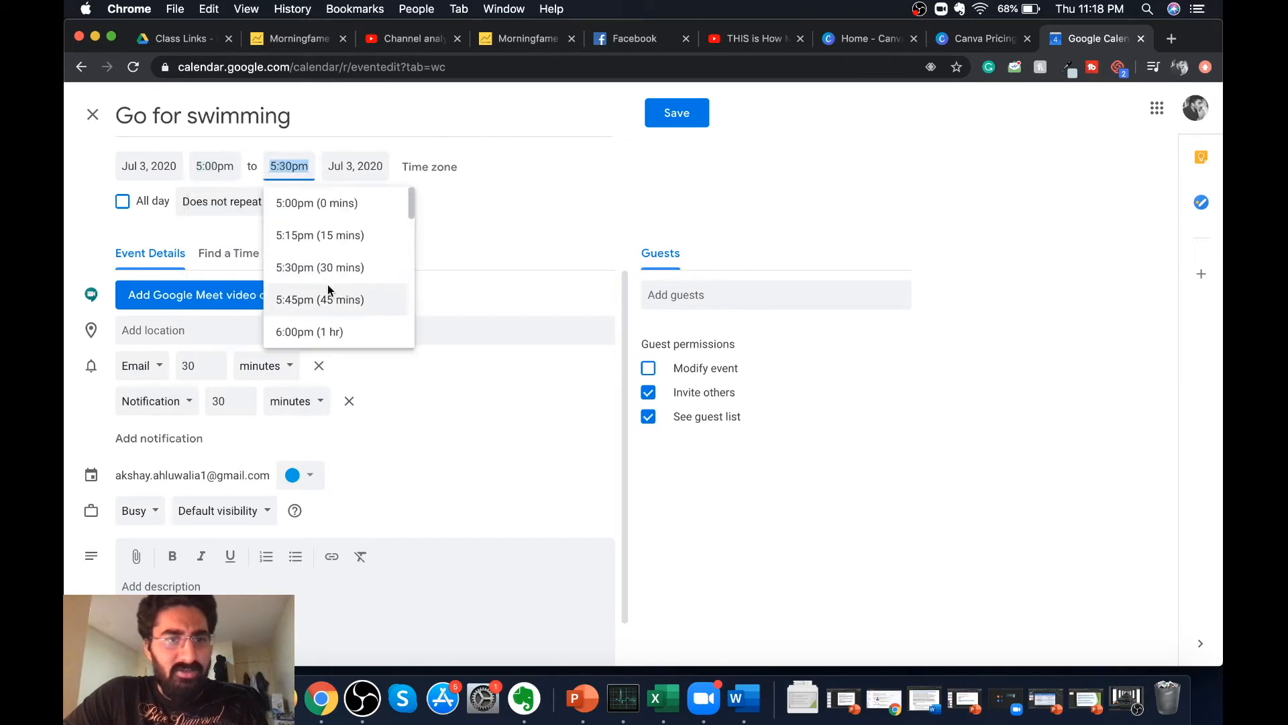
{"action": "left_click", "coordinate": [312, 331]}
{"action": "left_click", "coordinate": [364, 204]}
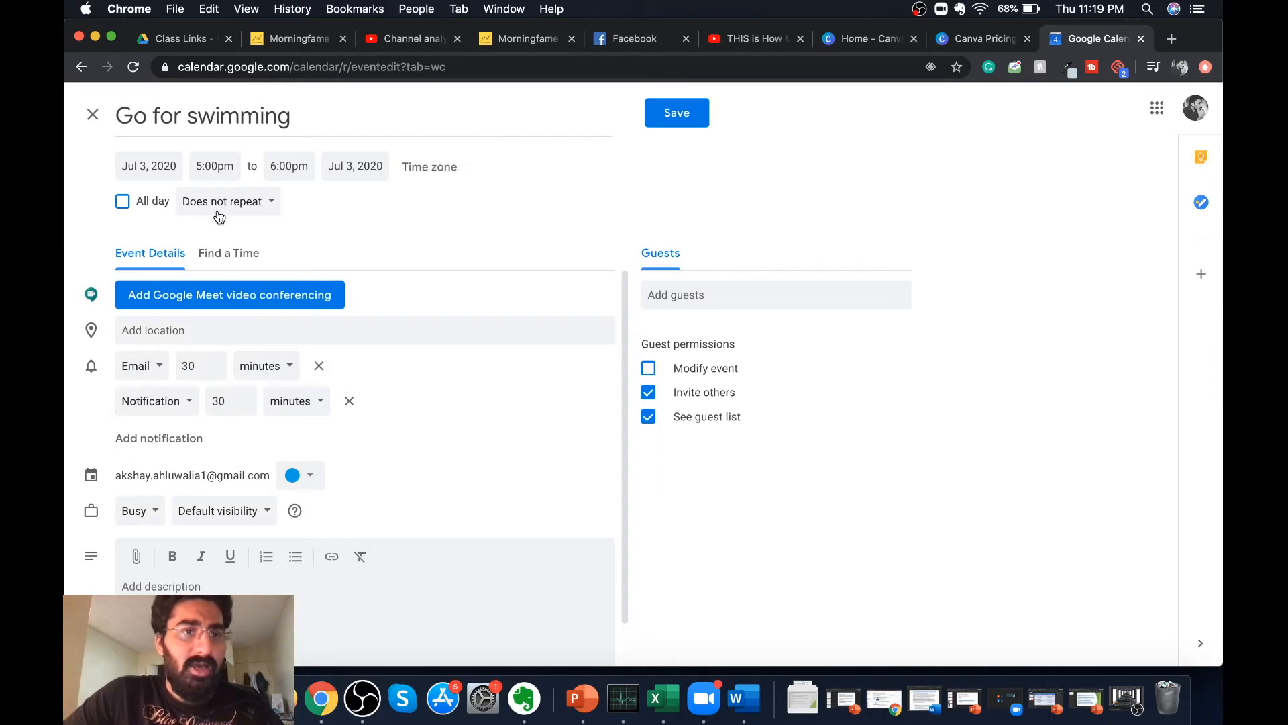
Repeat the event weekly on Friday and set its location to the suggested "Huda city centre metro"
{"action": "left_click", "coordinate": [261, 208]}
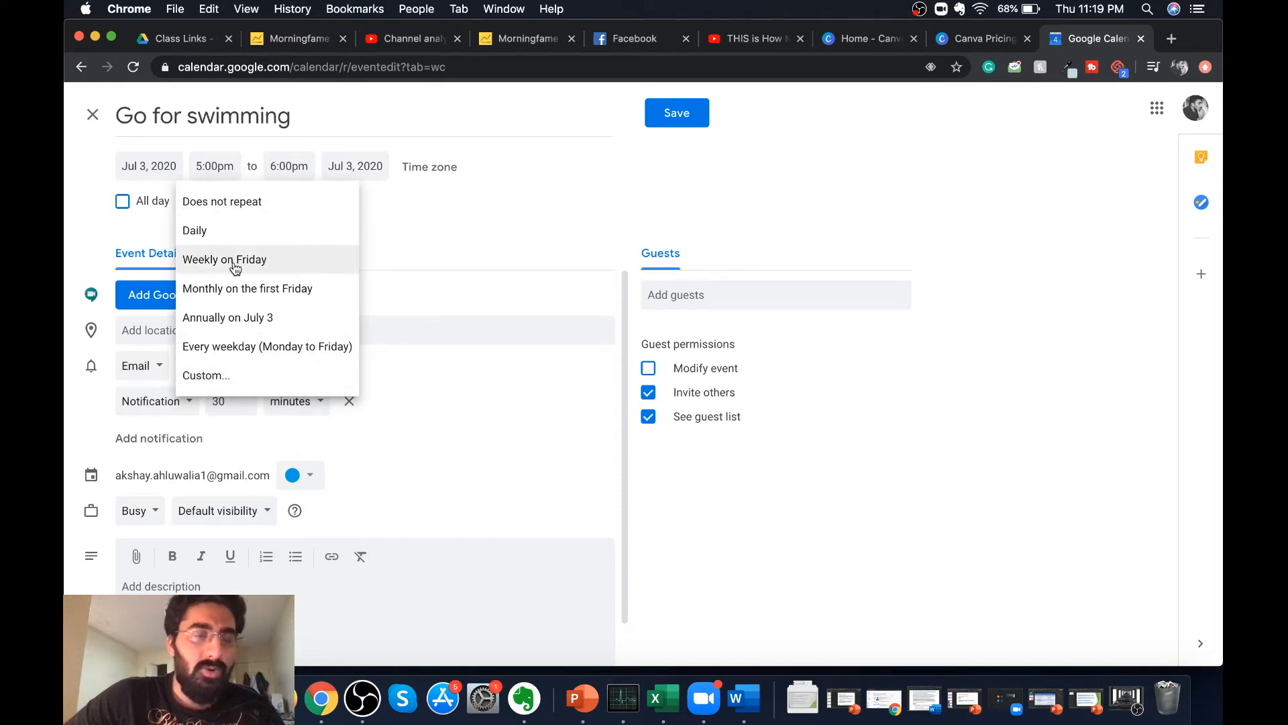
{"action": "left_click", "coordinate": [258, 263]}
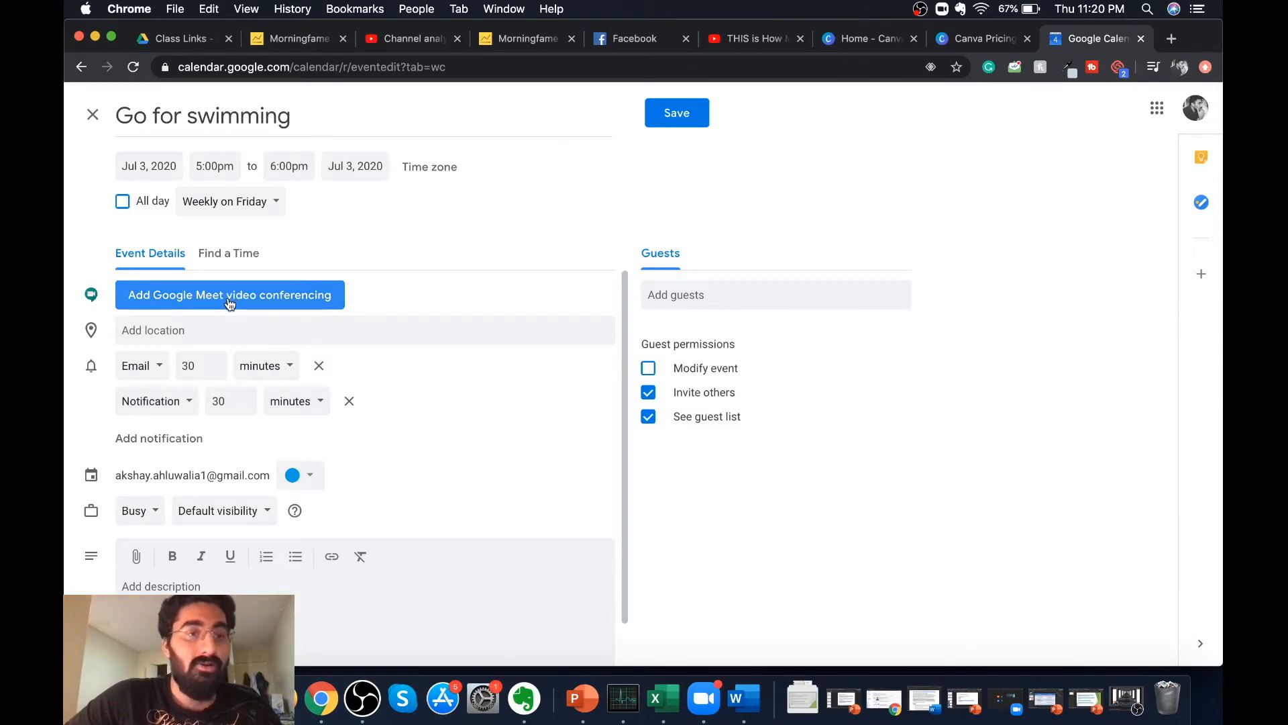
{"action": "left_click", "coordinate": [193, 330]}
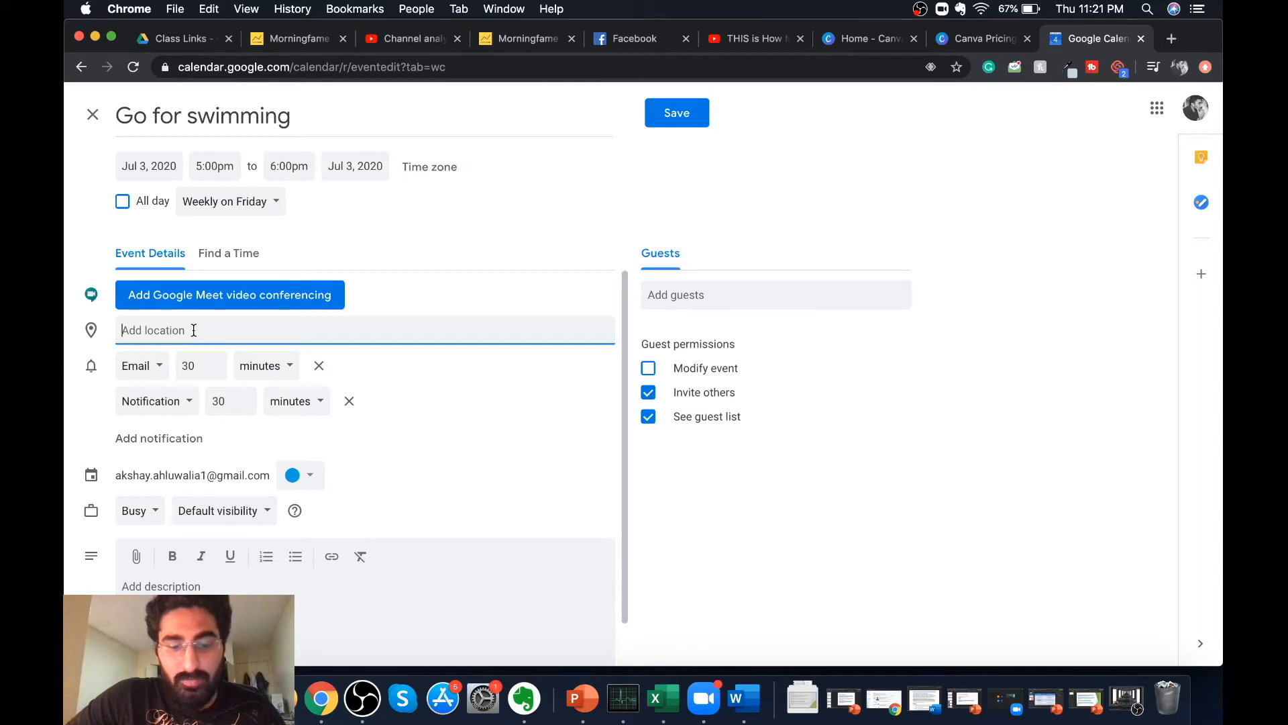
{"action": "type", "text": "huda"}
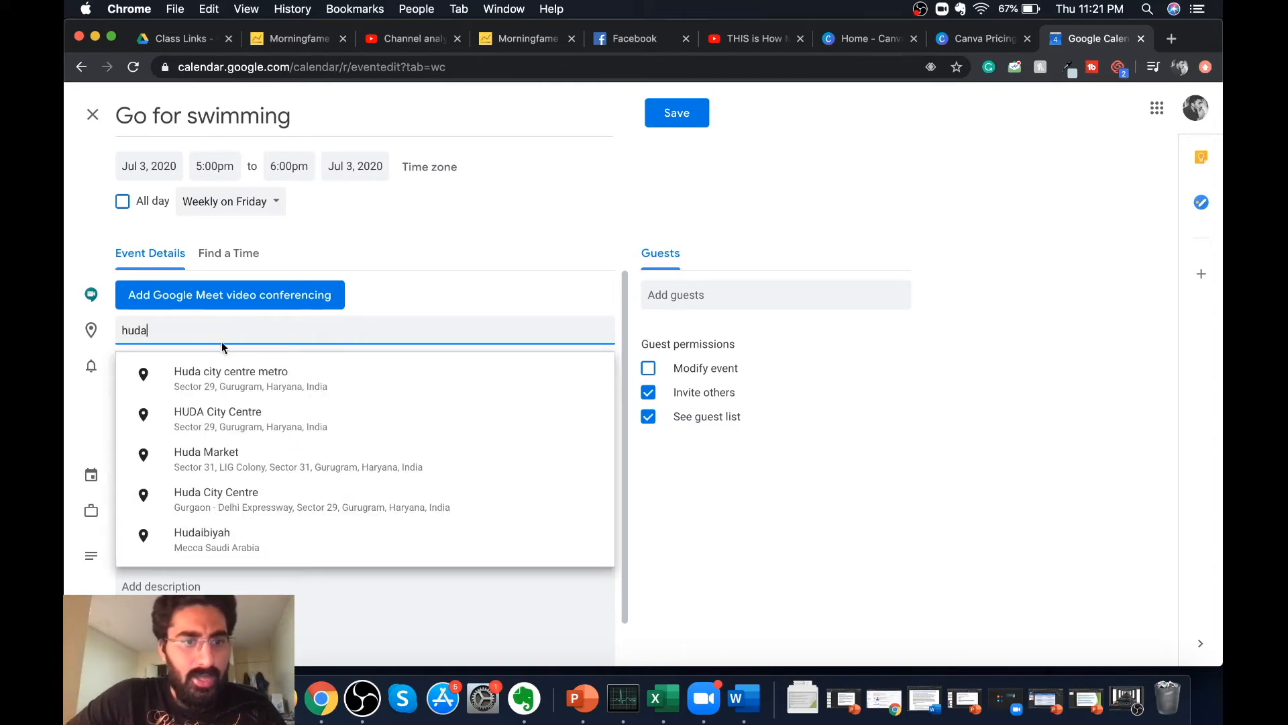
{"action": "left_click", "coordinate": [230, 377]}
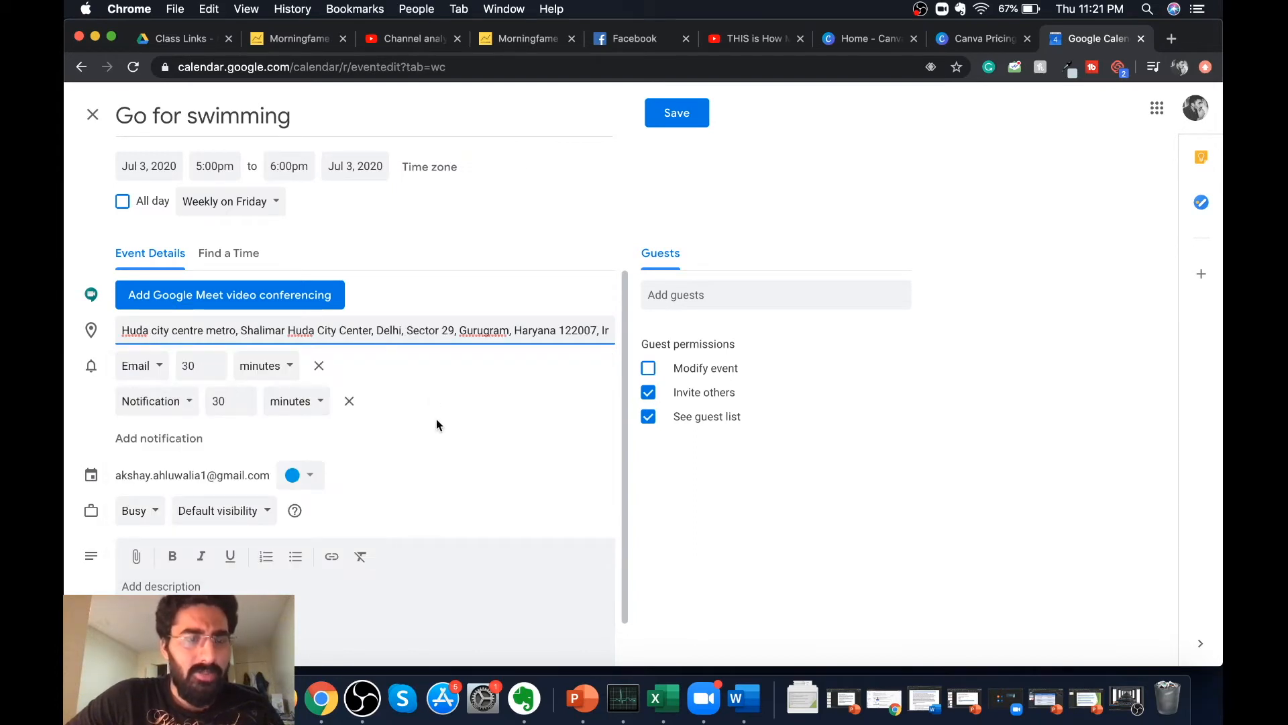
Set the event's email reminder to 15 minutes before, keeping Email as the type and minutes as the unit
{"action": "scroll", "coordinate": [436, 418], "scroll_direction": "down", "scroll_amount": 2}
{"action": "scroll", "coordinate": [436, 419], "scroll_direction": "up", "scroll_amount": 2}
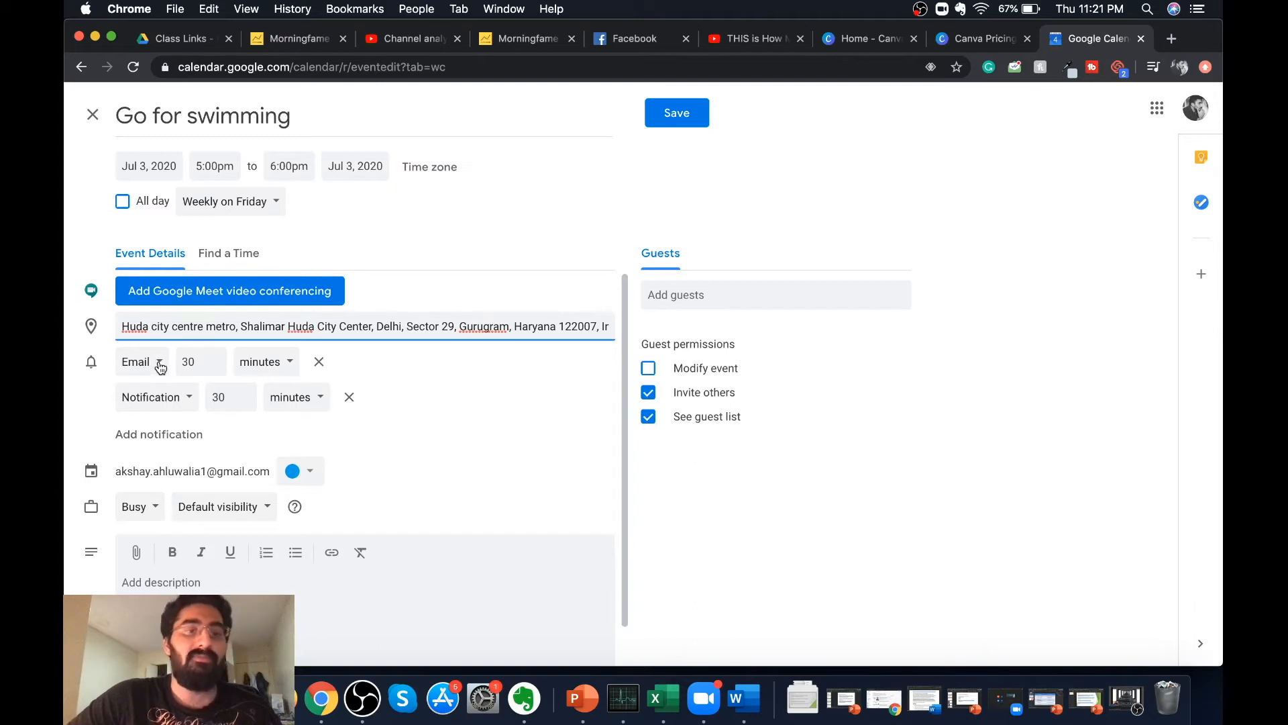
{"action": "left_click", "coordinate": [166, 367]}
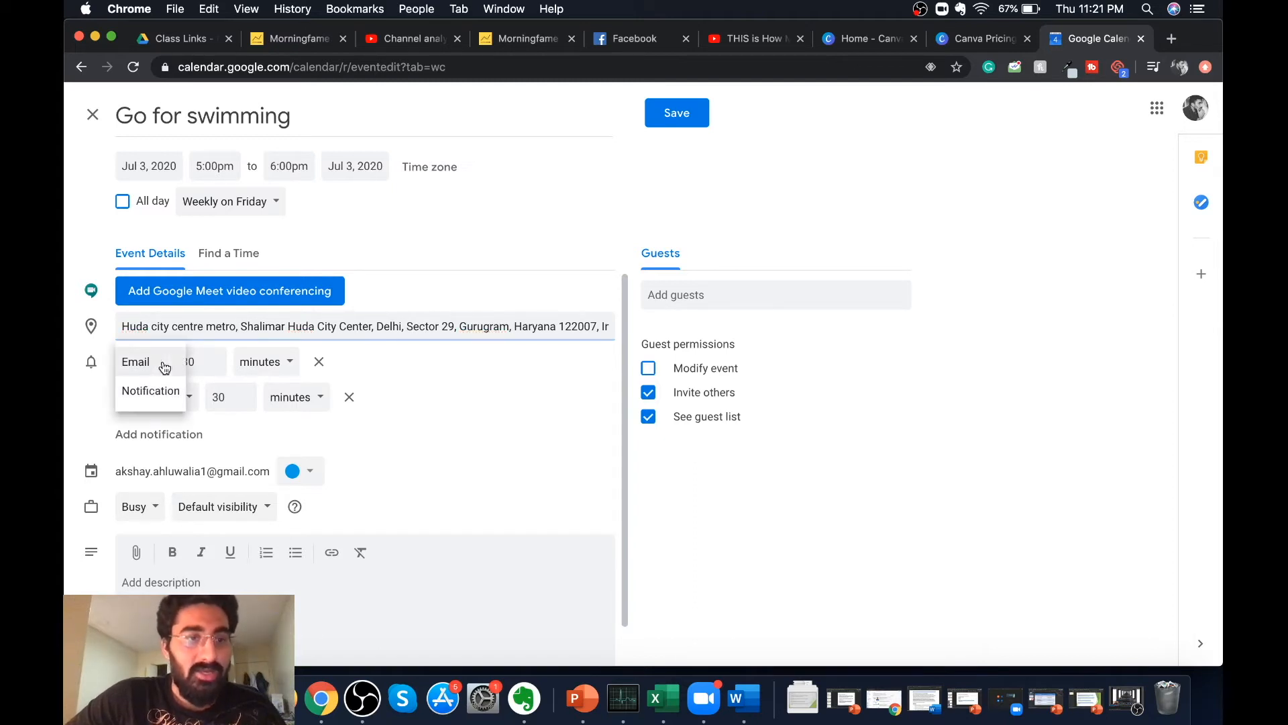
{"action": "left_click", "coordinate": [167, 363]}
{"action": "left_click", "coordinate": [198, 361]}
{"action": "key", "text": "BackSpace"}
{"action": "key", "text": "BackSpace"}
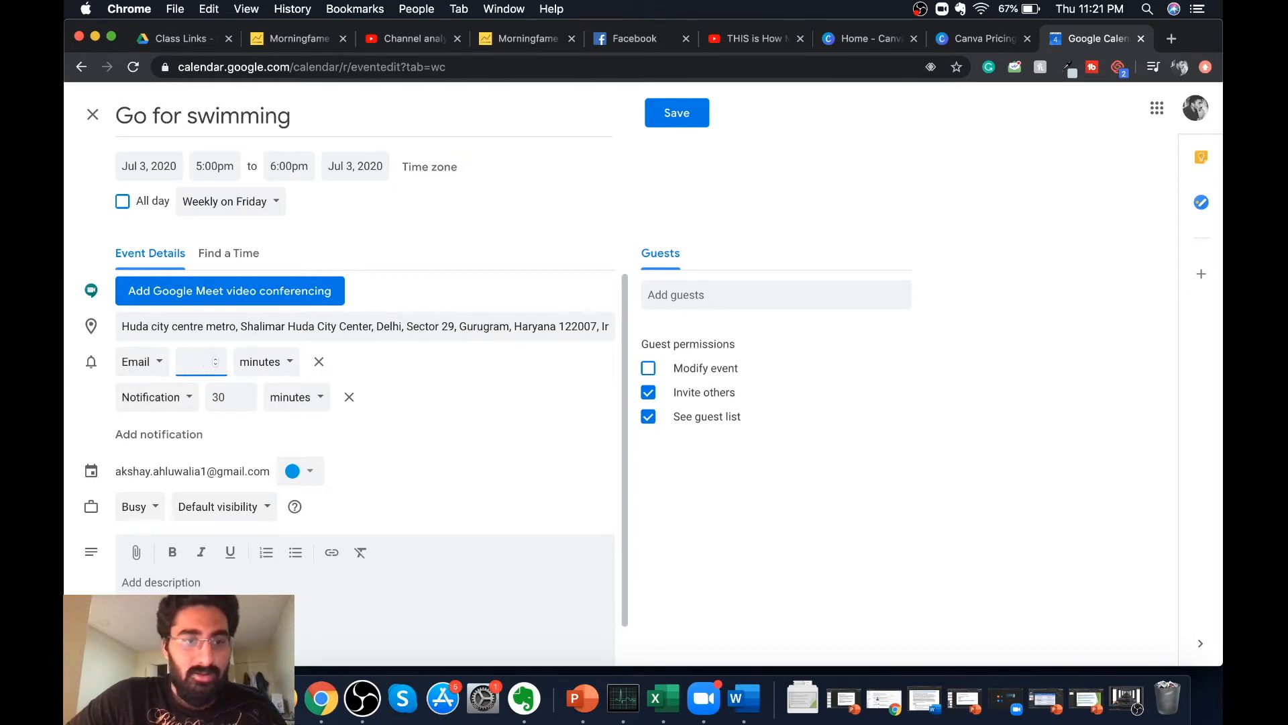
{"action": "type", "text": "15"}
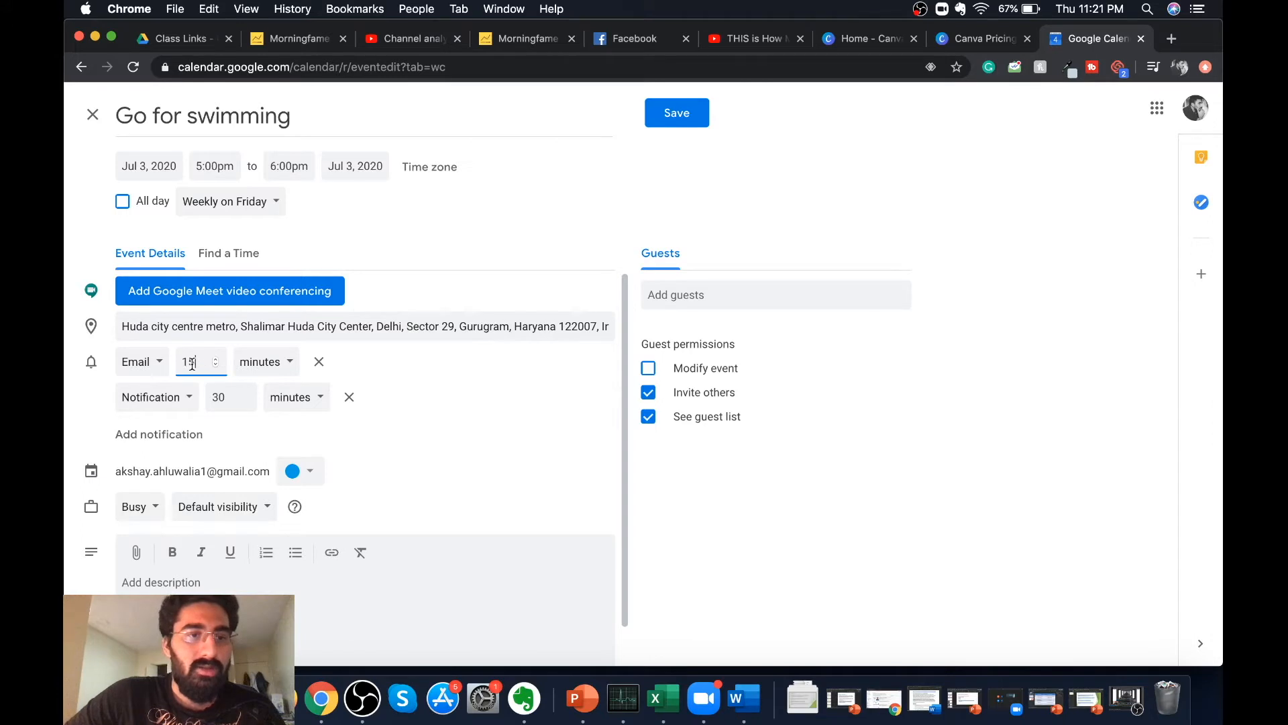
{"action": "left_click", "coordinate": [290, 364]}
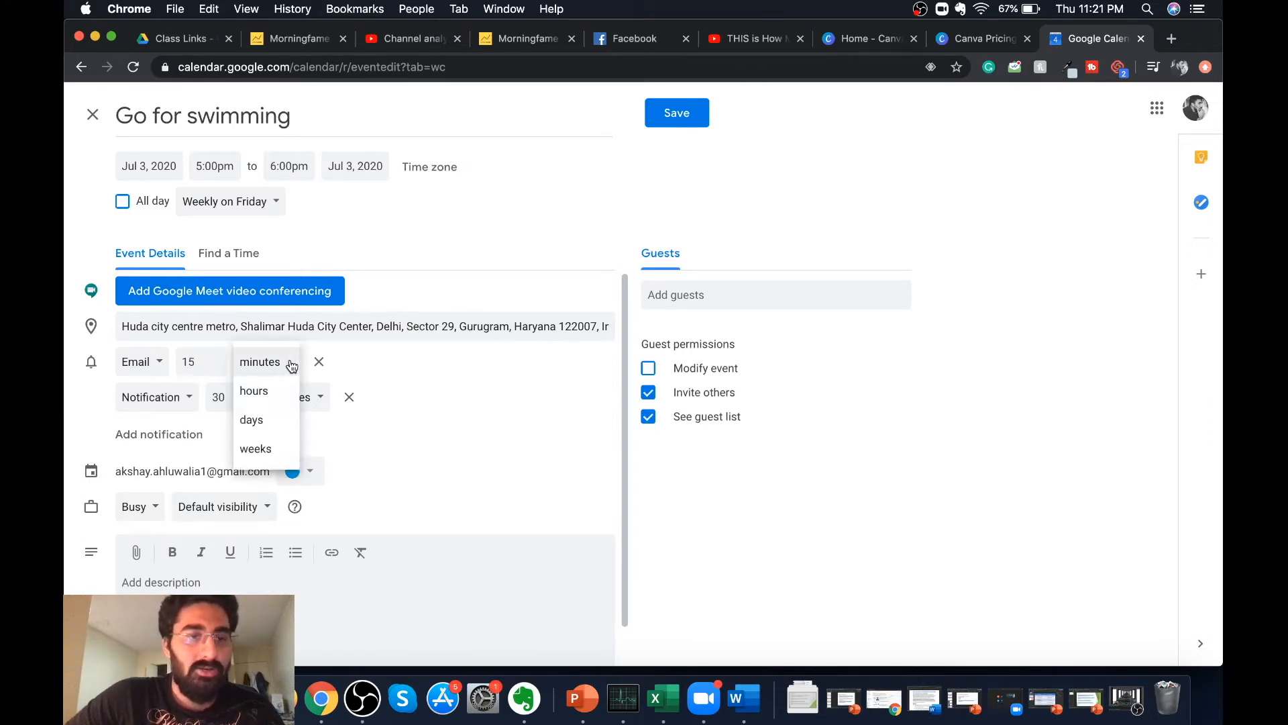
{"action": "left_click", "coordinate": [291, 365]}
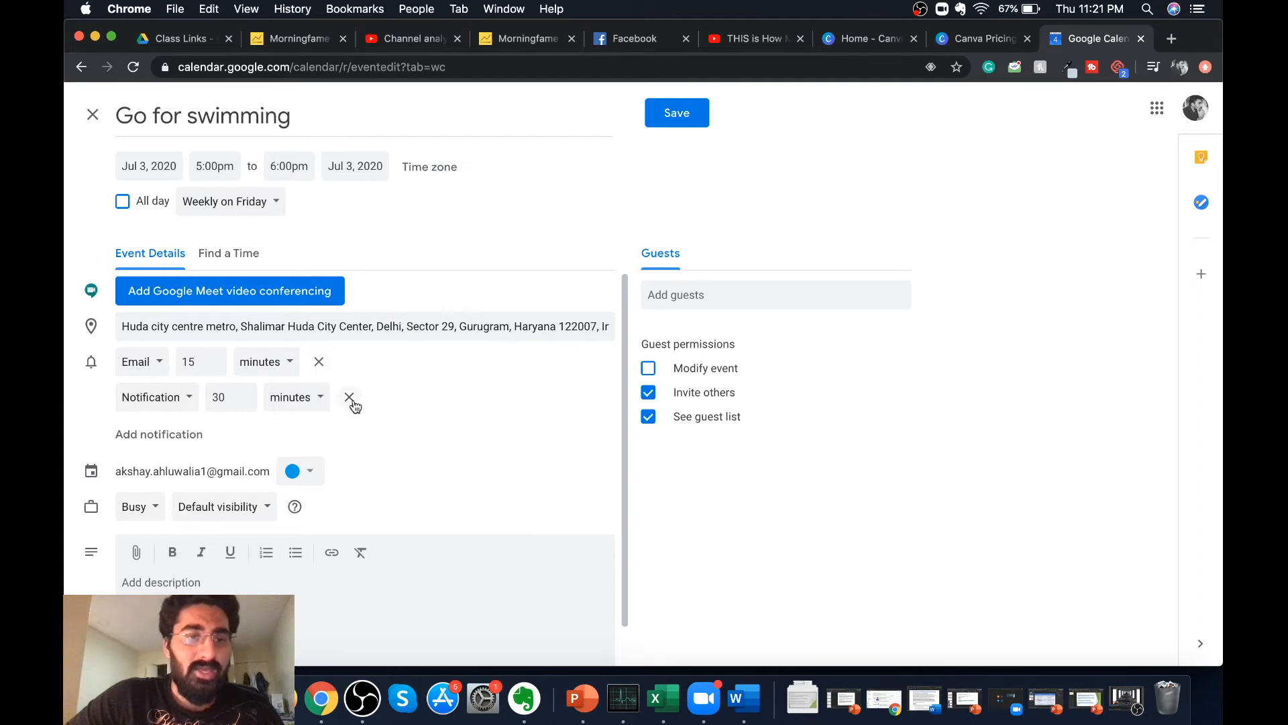
Look over the event's colour choices and its Busy/Free availability options without changing either one
{"action": "scroll", "coordinate": [393, 443], "scroll_direction": "down", "scroll_amount": 1}
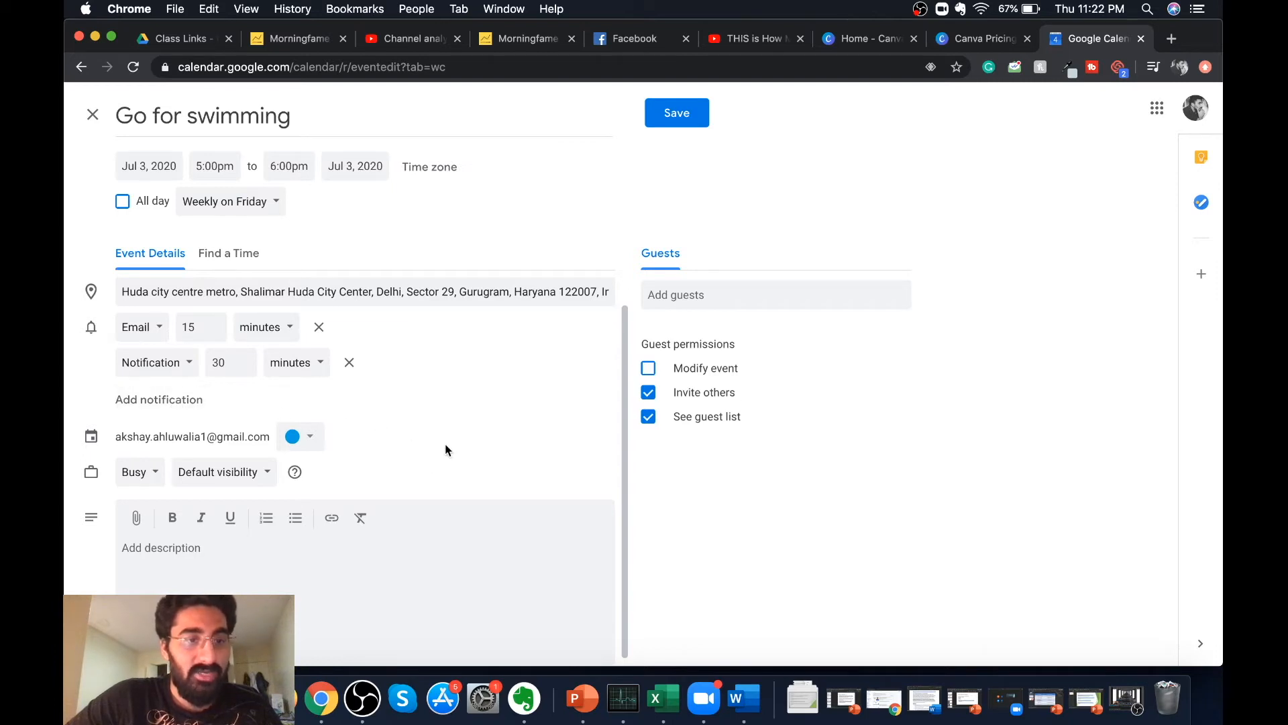
{"action": "scroll", "coordinate": [446, 447], "scroll_direction": "down", "scroll_amount": 1}
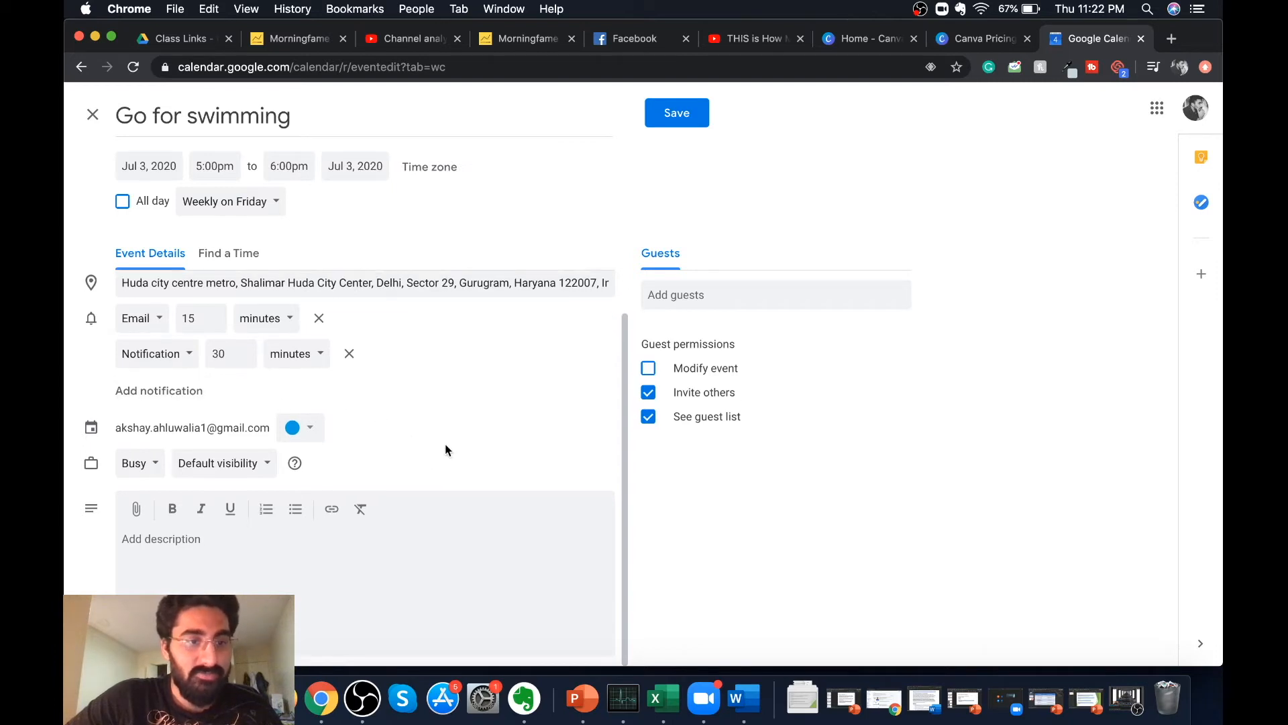
{"action": "left_click", "coordinate": [310, 432]}
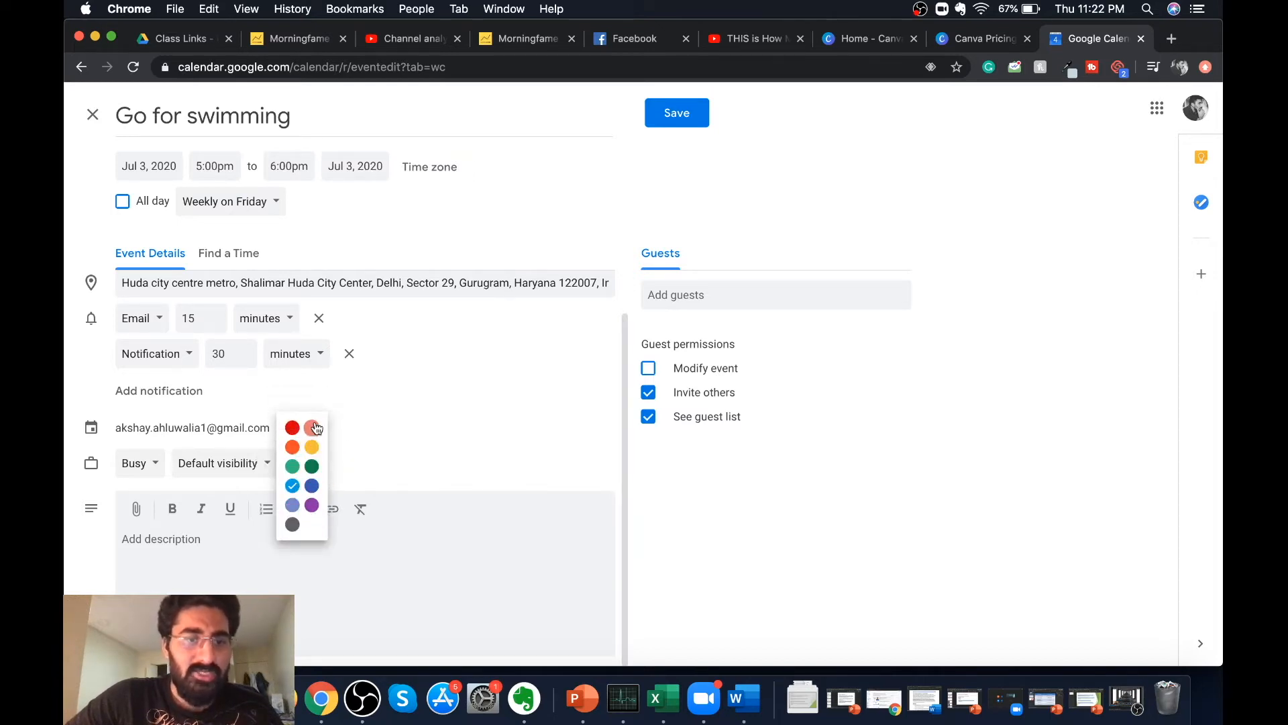
{"action": "left_click", "coordinate": [389, 441]}
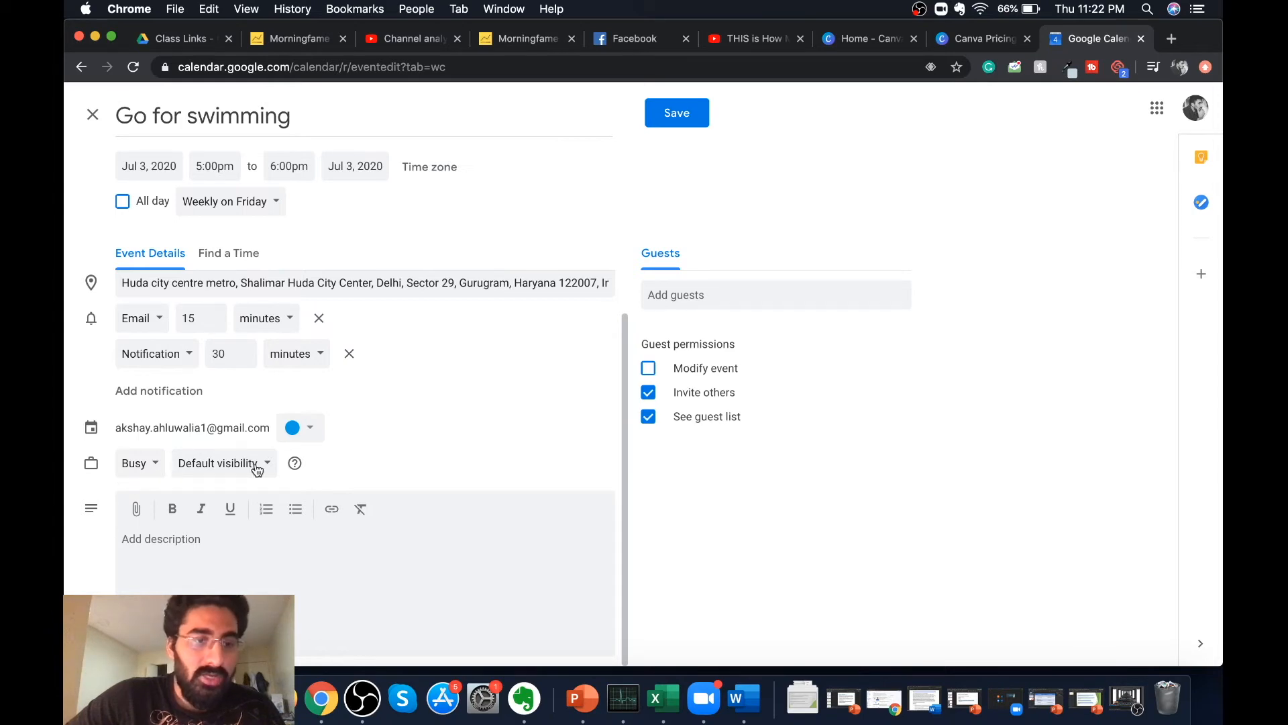
{"action": "left_click", "coordinate": [156, 469]}
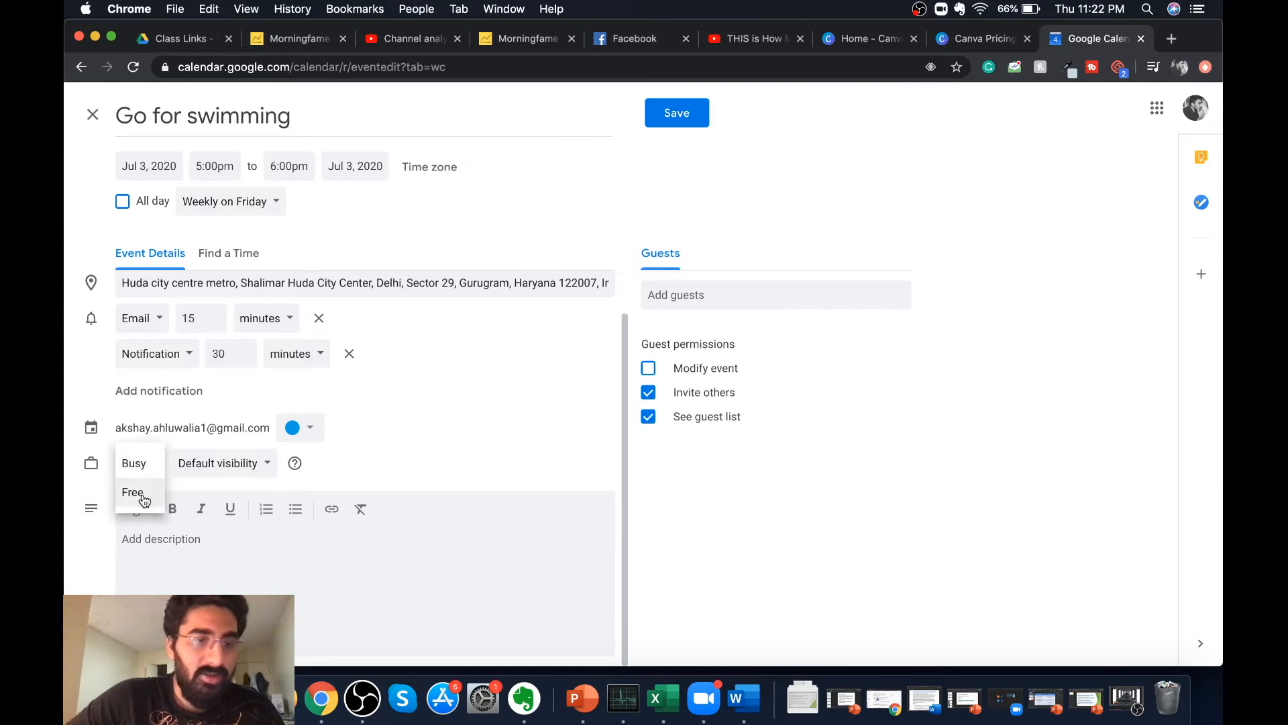
{"action": "left_click", "coordinate": [275, 476]}
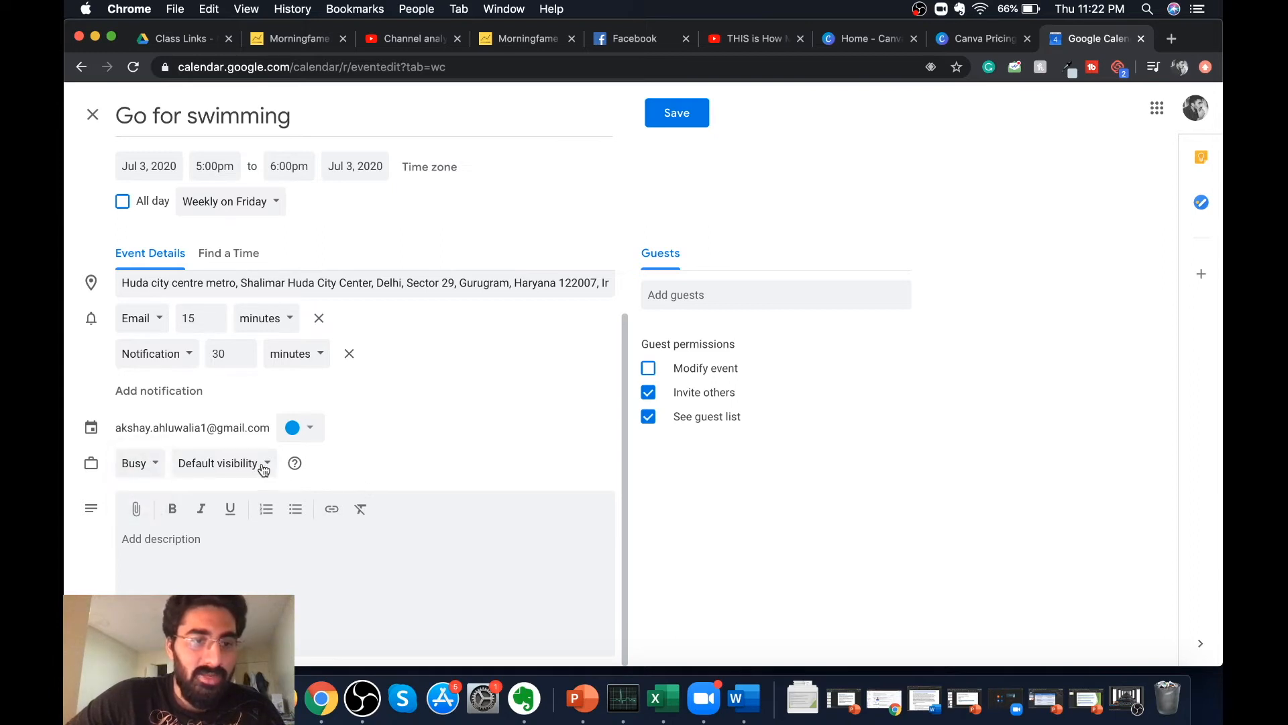
Look over the event's visibility options, including Public and Private, keeping Default visibility
{"action": "left_click", "coordinate": [263, 469]}
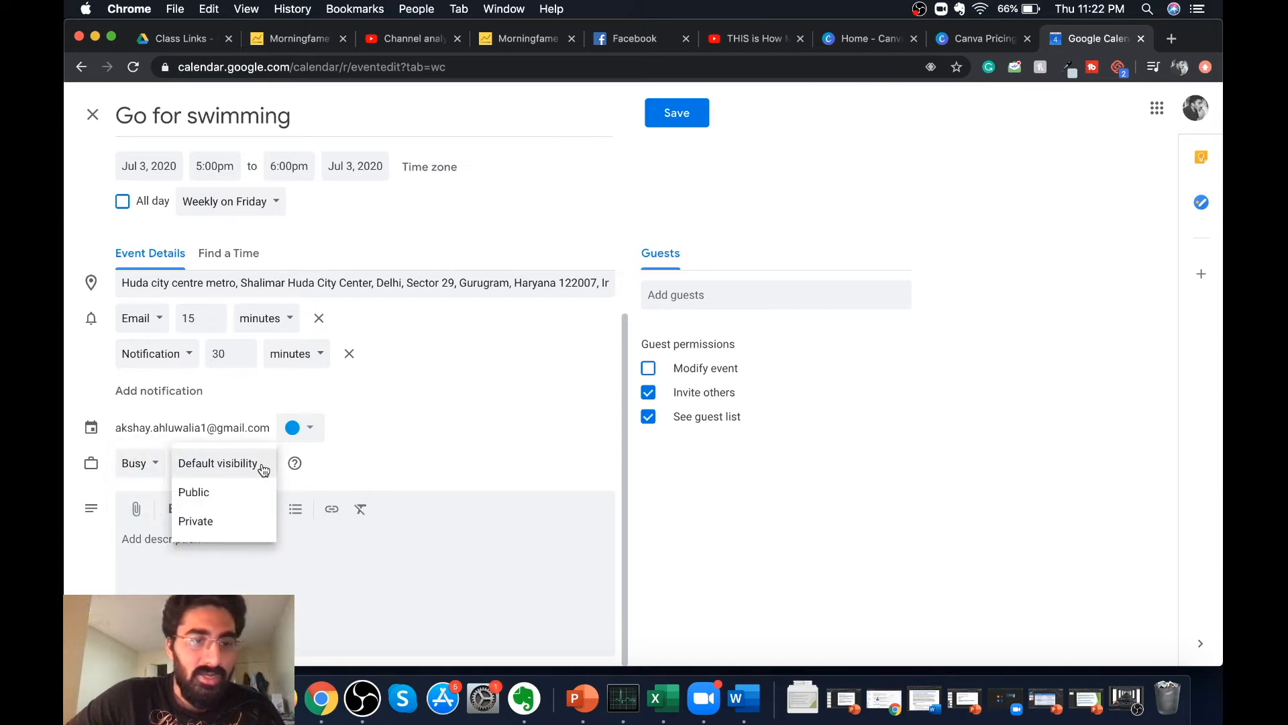
{"action": "left_click", "coordinate": [295, 467]}
{"action": "left_click", "coordinate": [379, 456]}
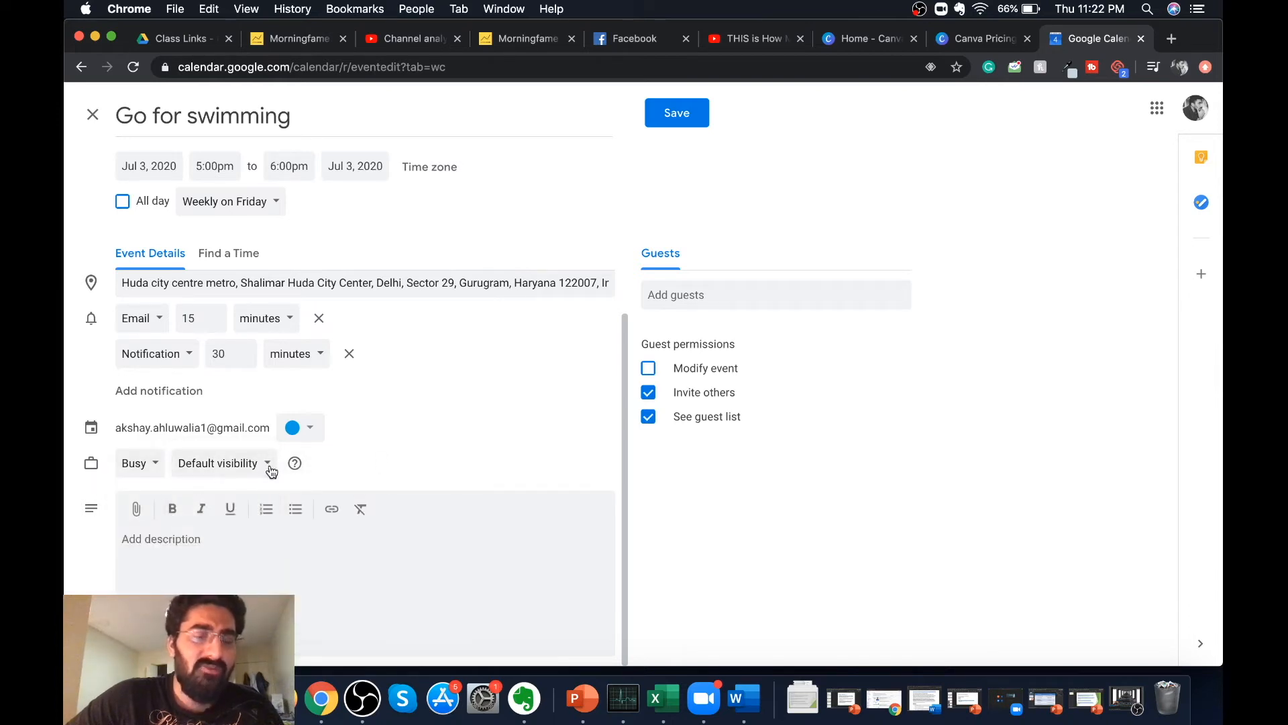
{"action": "left_click", "coordinate": [267, 465]}
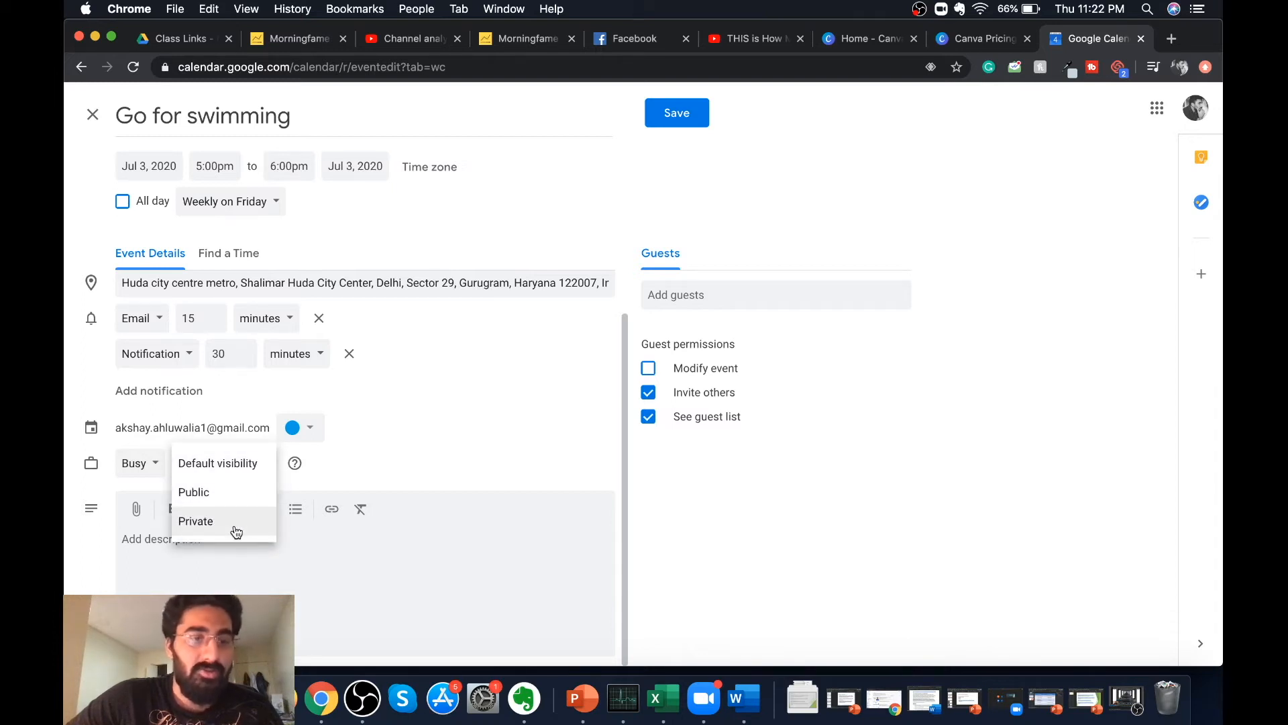
{"action": "left_click", "coordinate": [371, 476]}
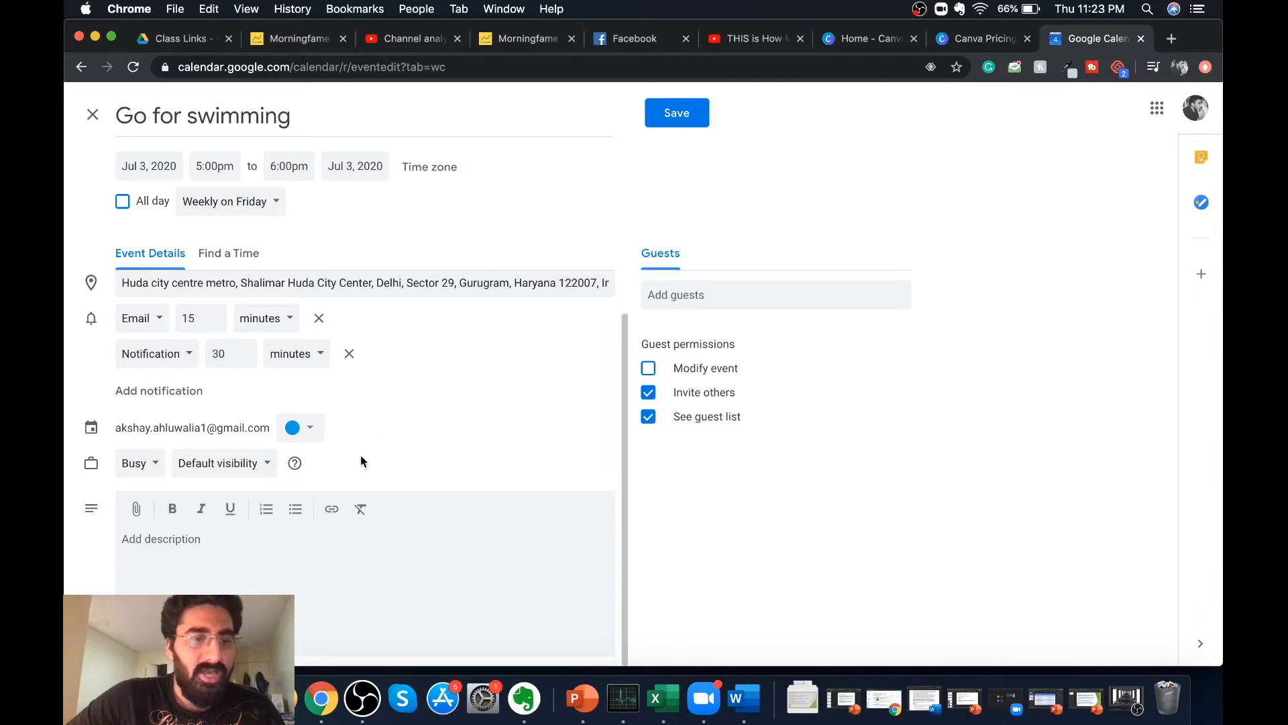
{"action": "left_click", "coordinate": [266, 463]}
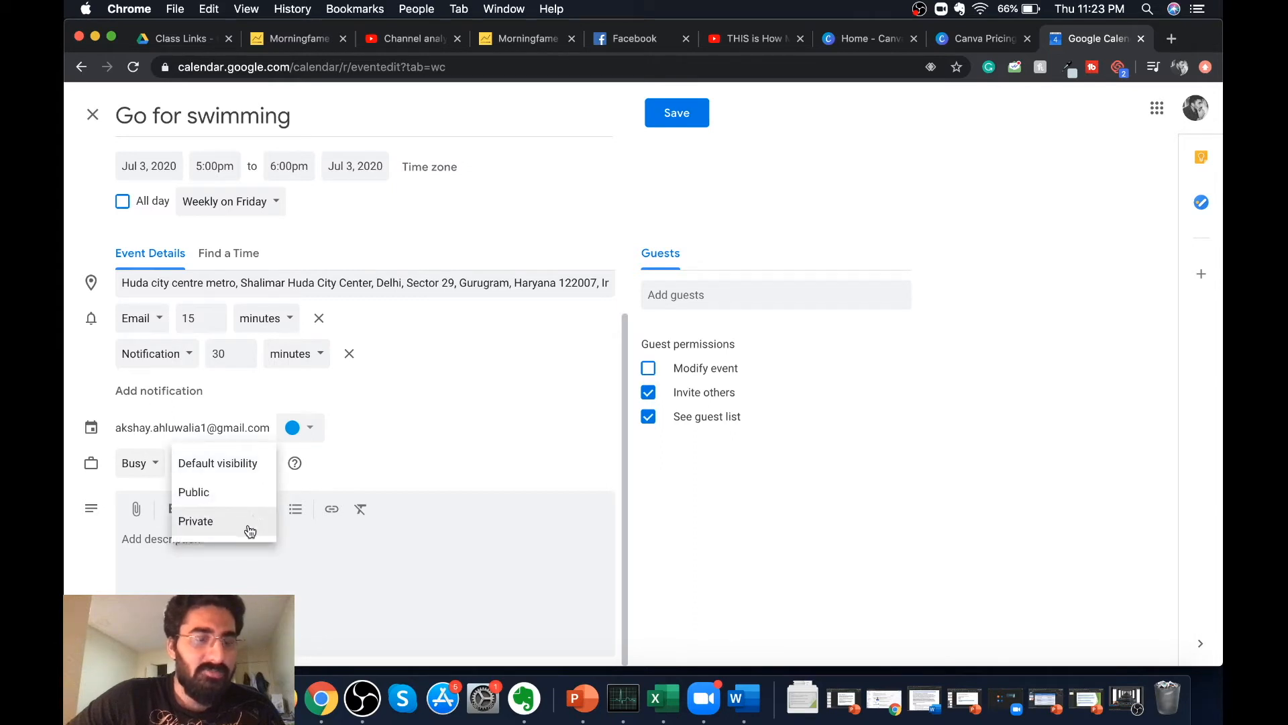
{"action": "left_click", "coordinate": [466, 448]}
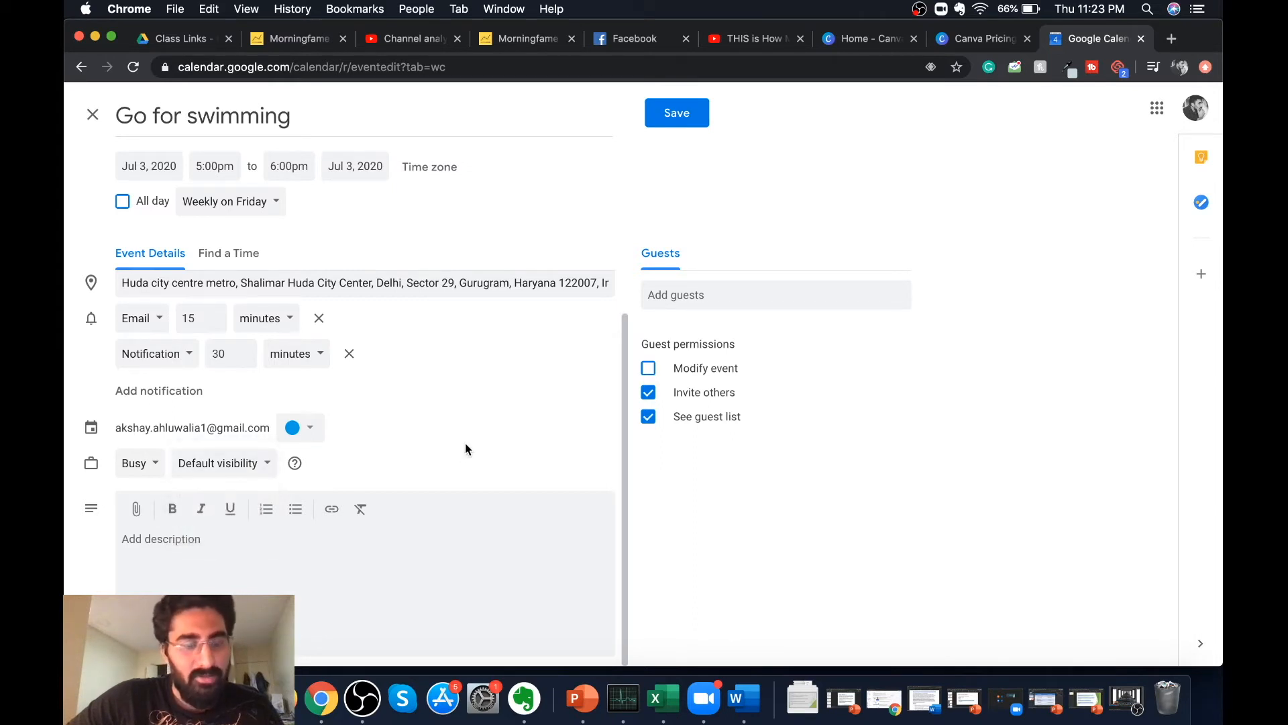
Add a three-line description to the event: "GO for swimming", "DO 3 laps" and "Do 4 styles"
{"action": "left_click", "coordinate": [181, 548]}
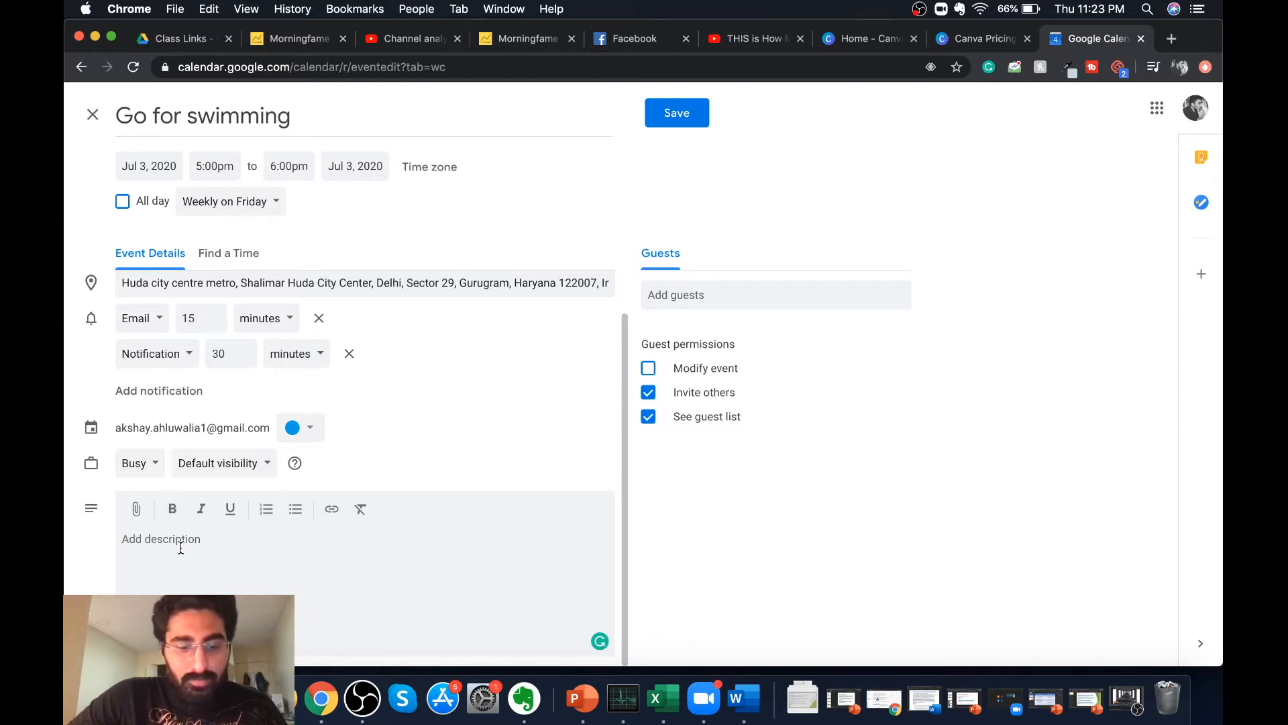
{"action": "left_click", "coordinate": [181, 548]}
{"action": "type", "text": "GO for swimming"}
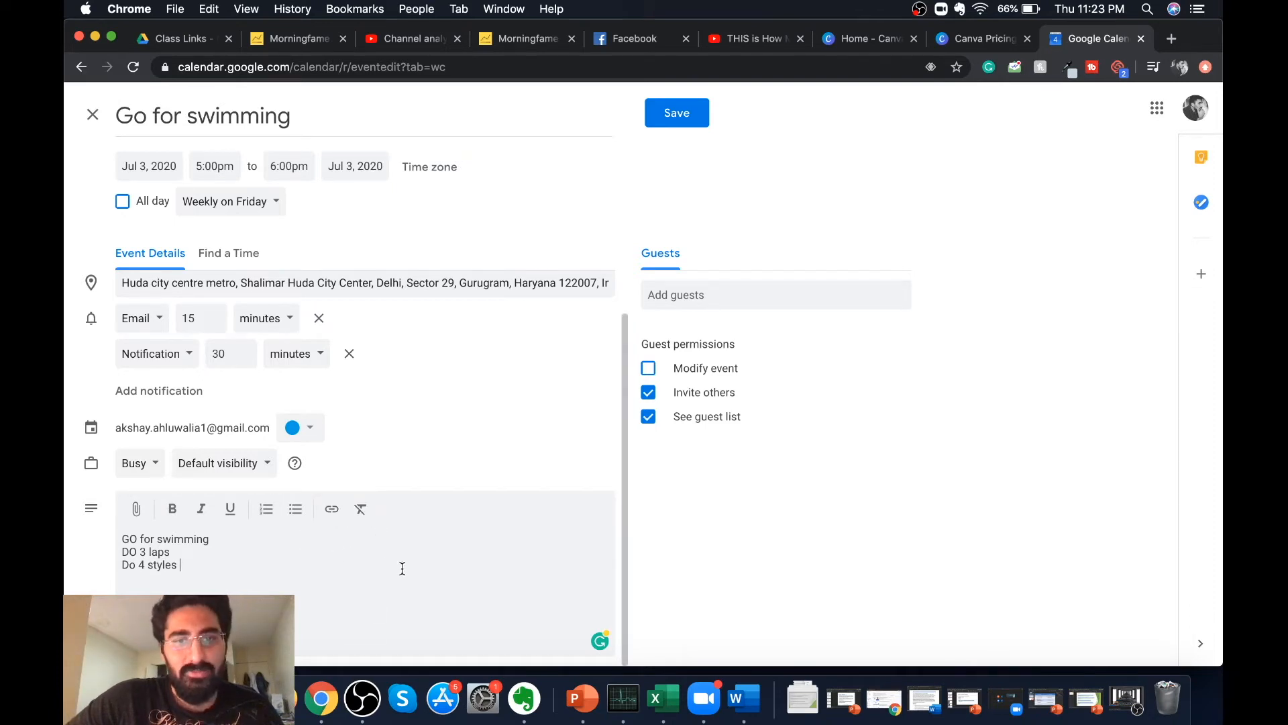
{"action": "scroll", "coordinate": [442, 531], "scroll_direction": "up", "scroll_amount": 2}
{"action": "scroll", "coordinate": [443, 531], "scroll_direction": "down", "scroll_amount": 2}
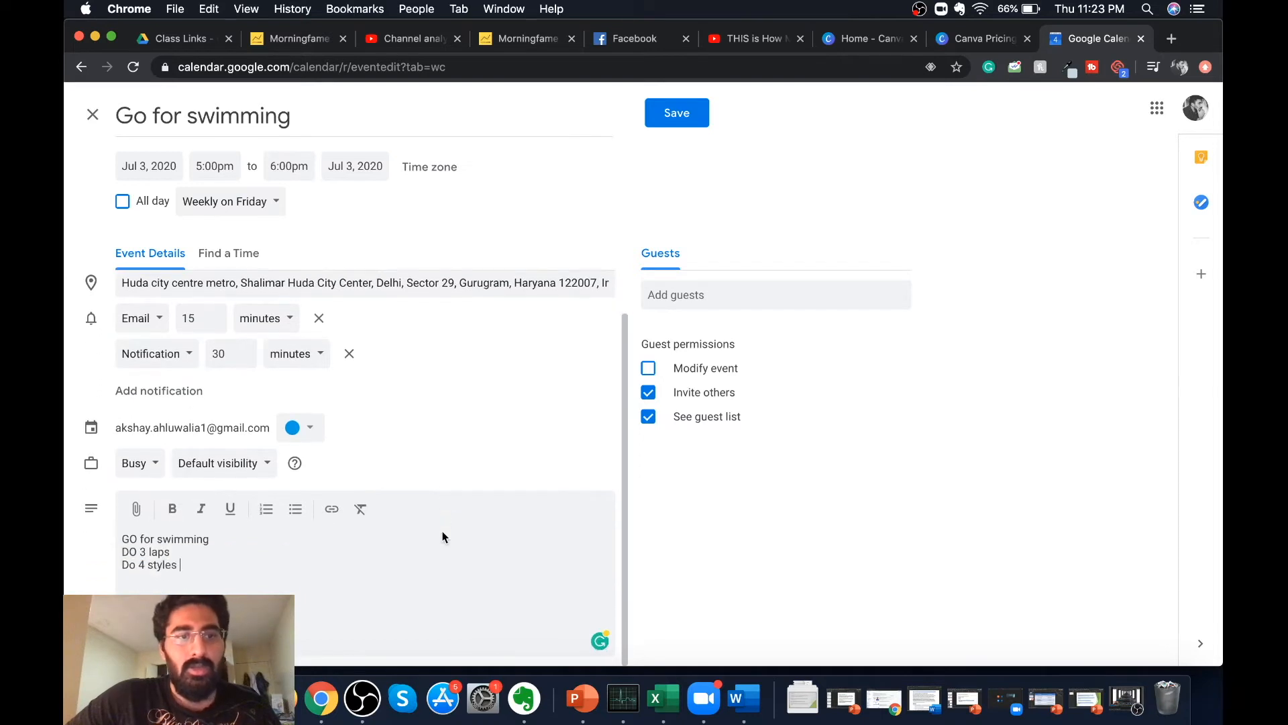
Add the last suggested contact as a guest and save the swimming event, sending the invitation email
{"action": "left_click", "coordinate": [699, 293]}
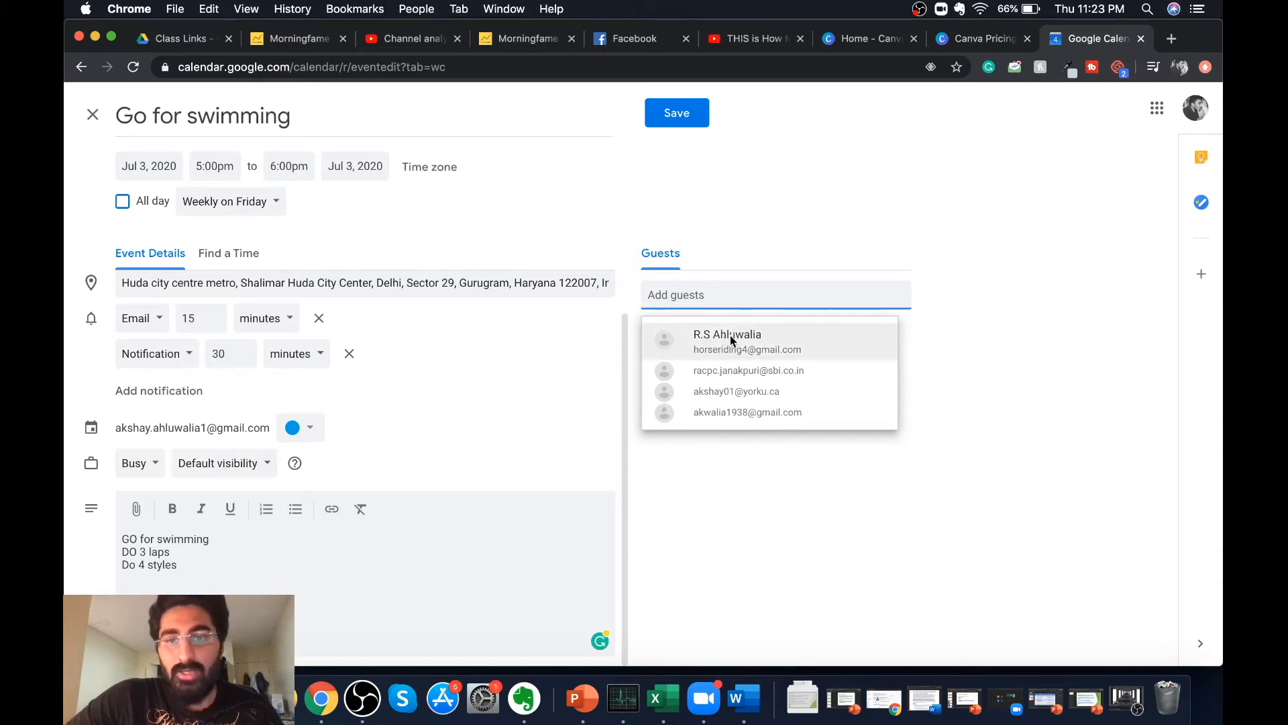
{"action": "left_click", "coordinate": [747, 412]}
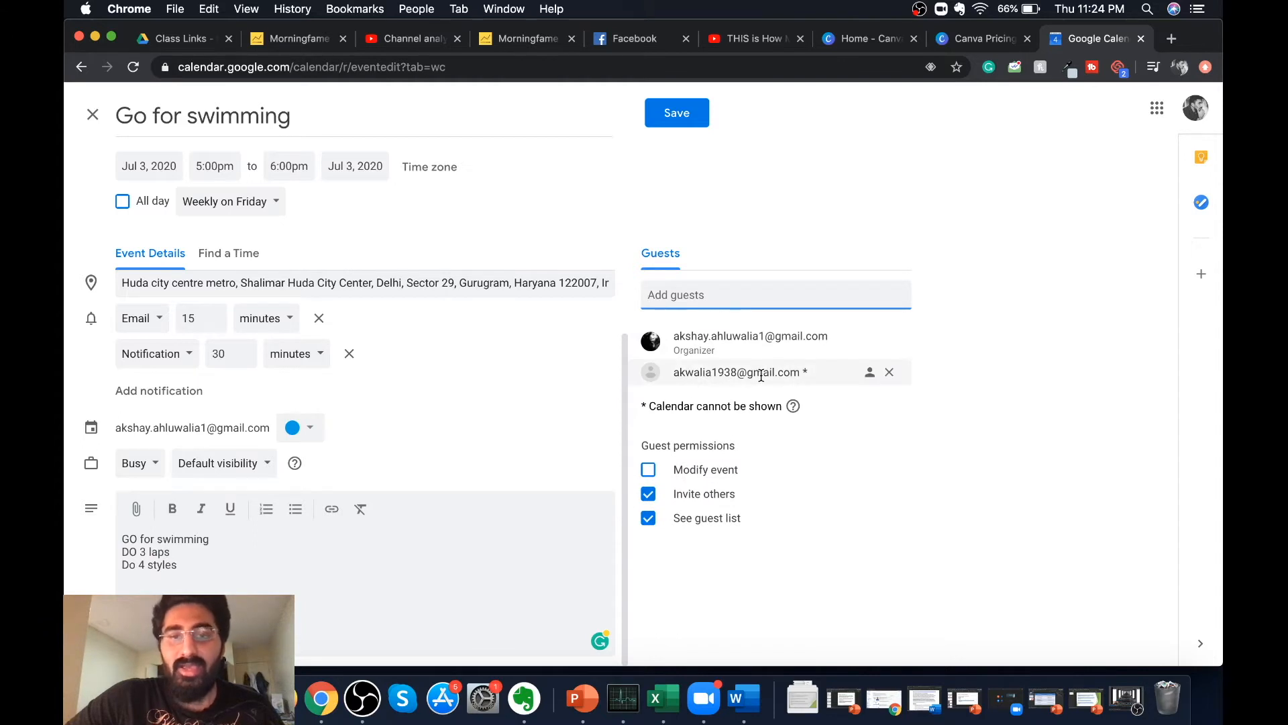
{"action": "mouse_move", "coordinate": [783, 372]}
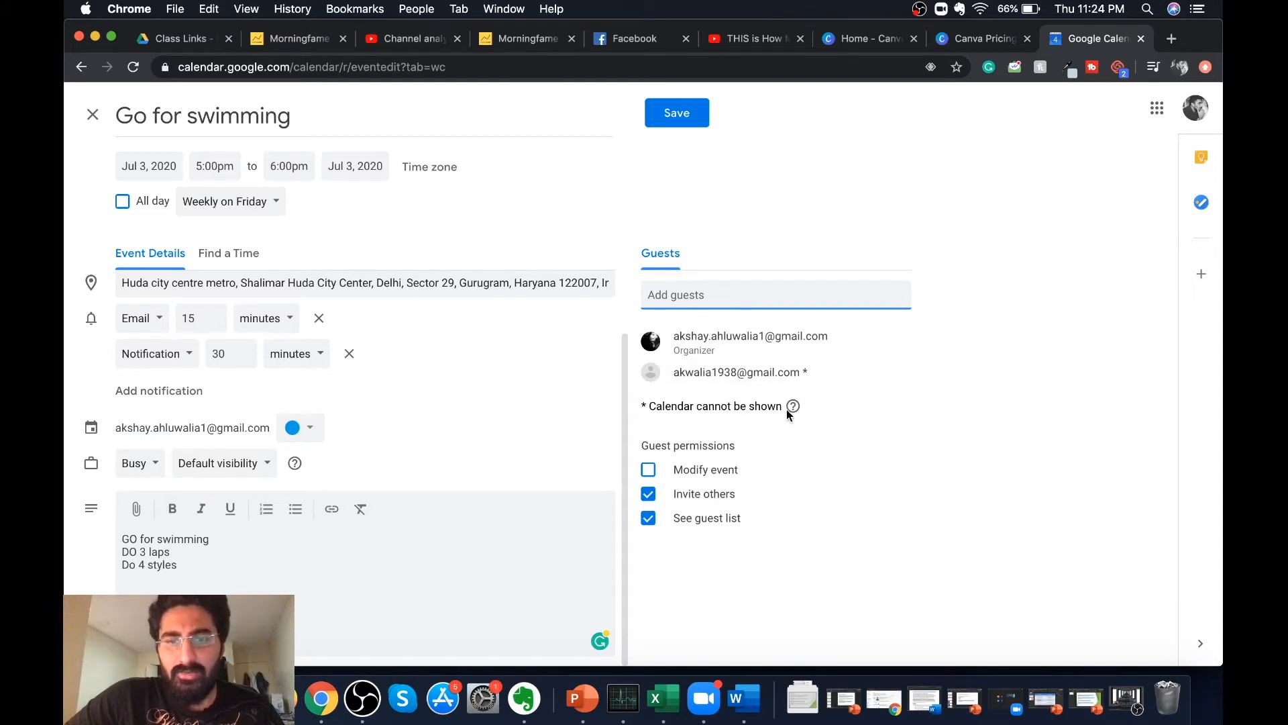
{"action": "mouse_move", "coordinate": [793, 407]}
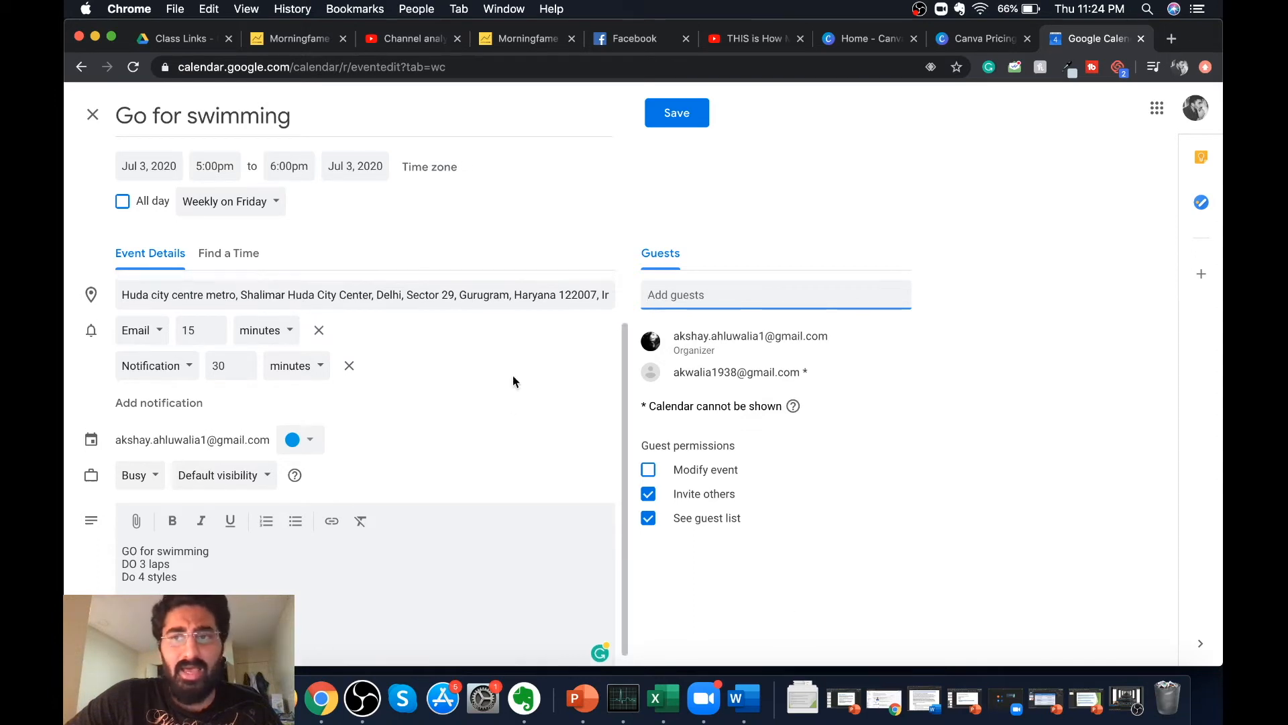
{"action": "left_click", "coordinate": [678, 115]}
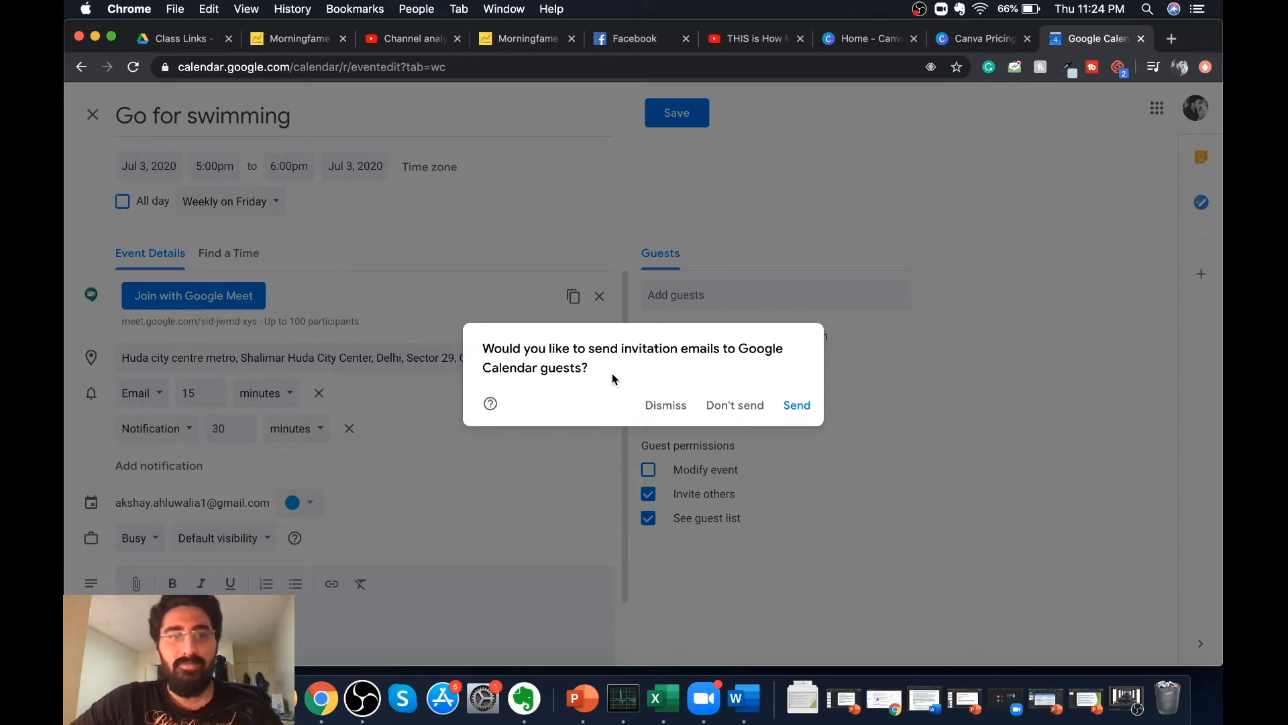
{"action": "left_click", "coordinate": [796, 406]}
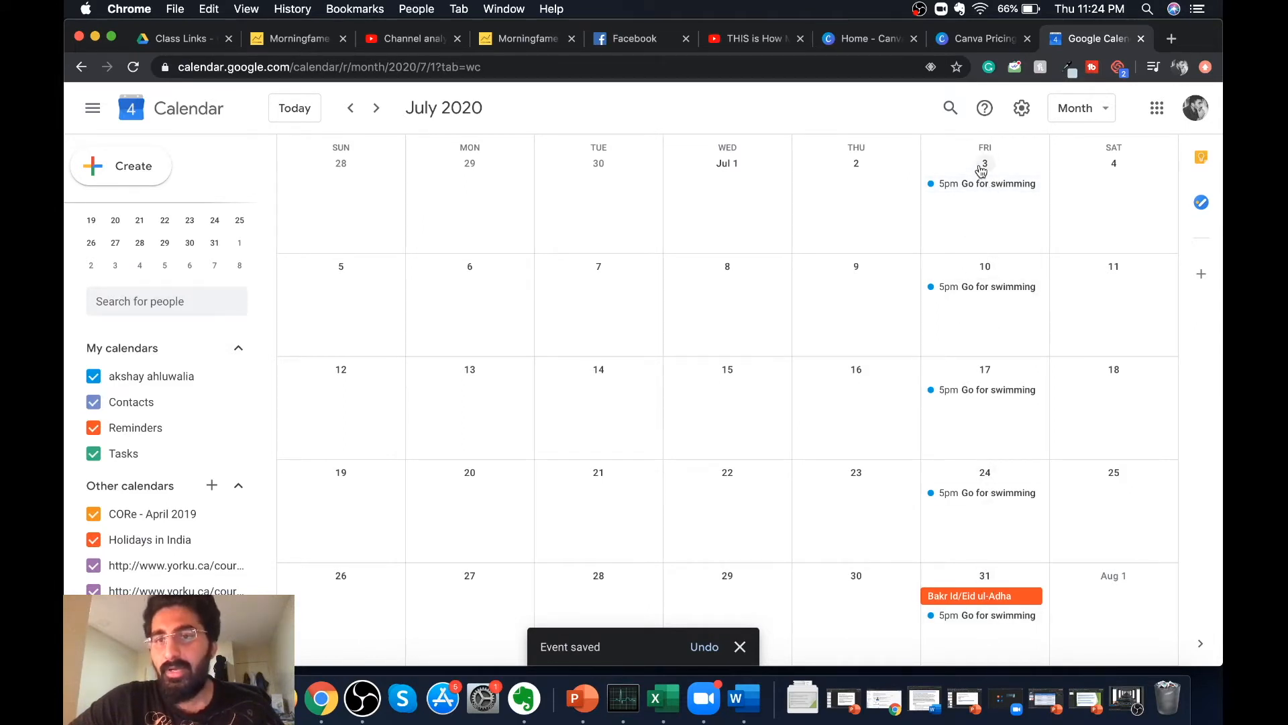
Start a new event on July 4, 2020 with its full options open and title it "Go for Gymming"
{"action": "left_click", "coordinate": [1109, 186]}
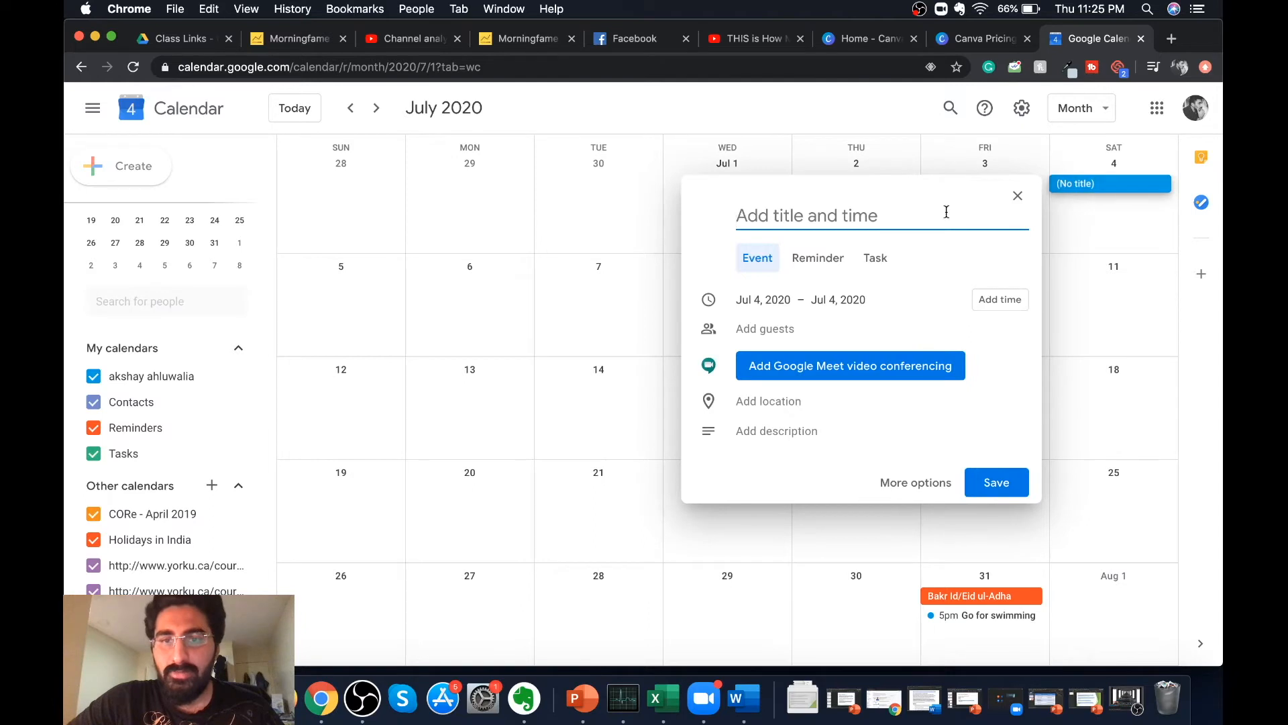
{"action": "left_click", "coordinate": [922, 486]}
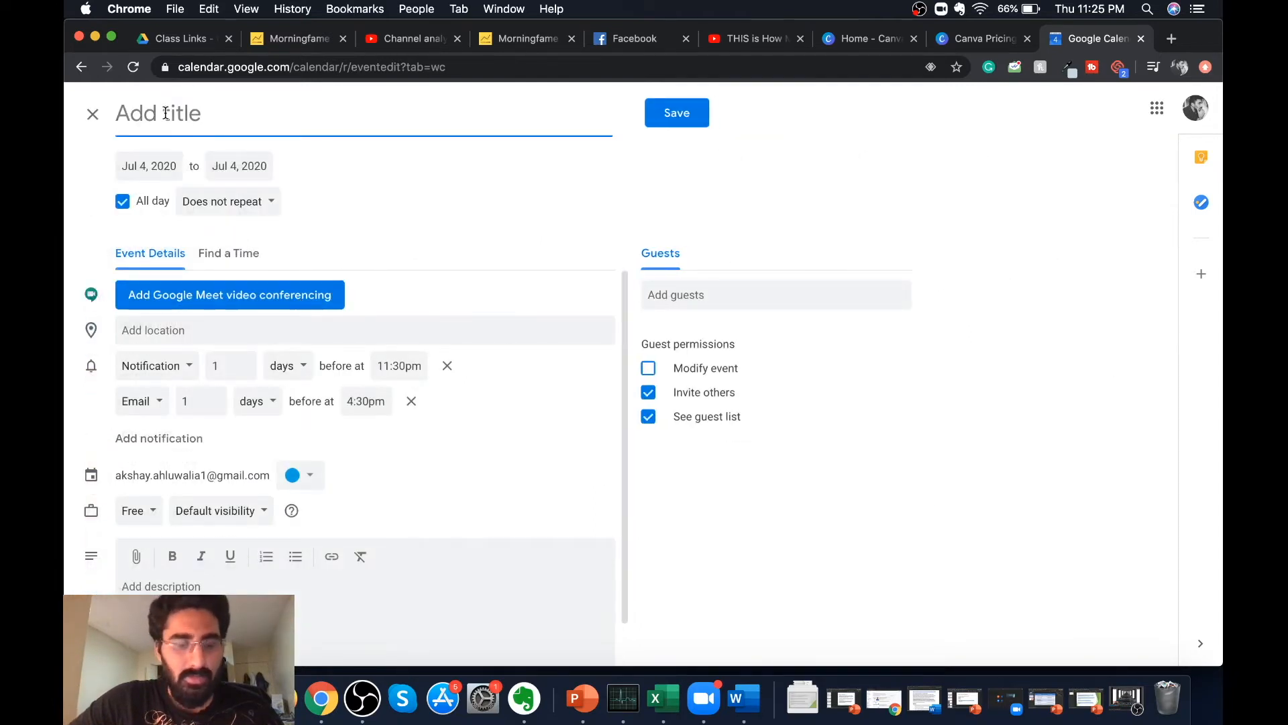
{"action": "type", "text": "Go for "}
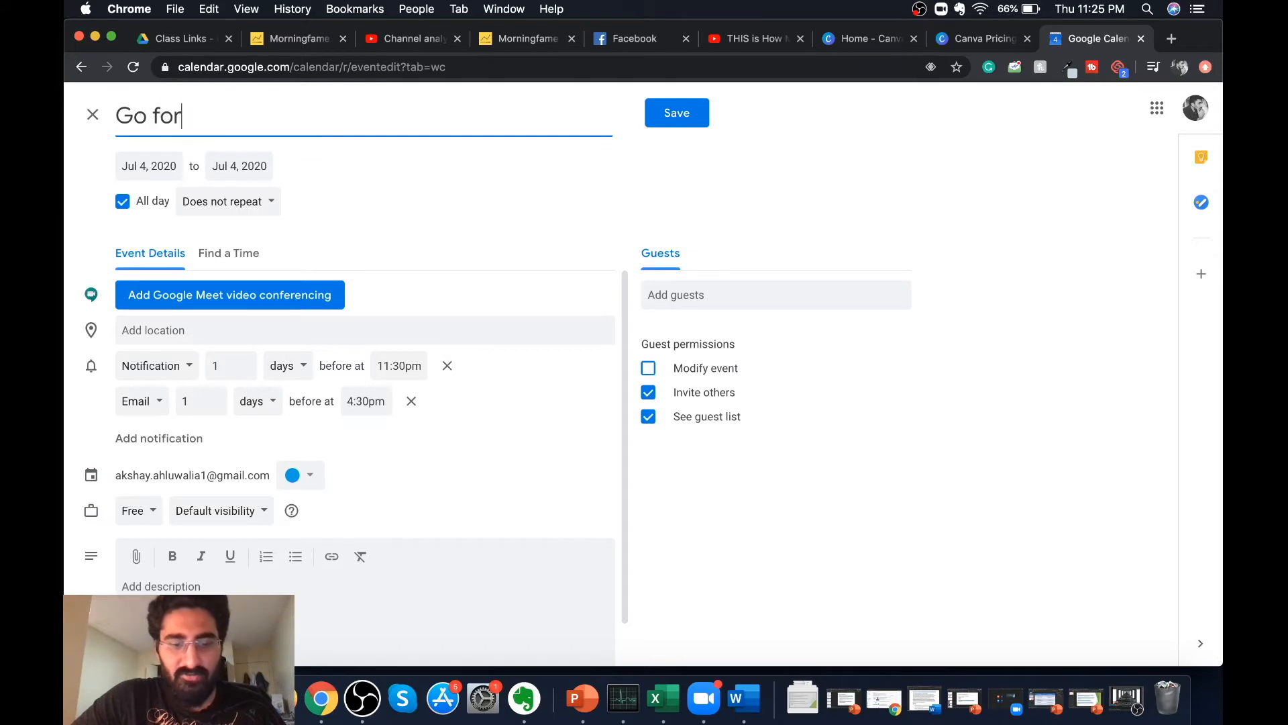
{"action": "type", "text": "Gymming"}
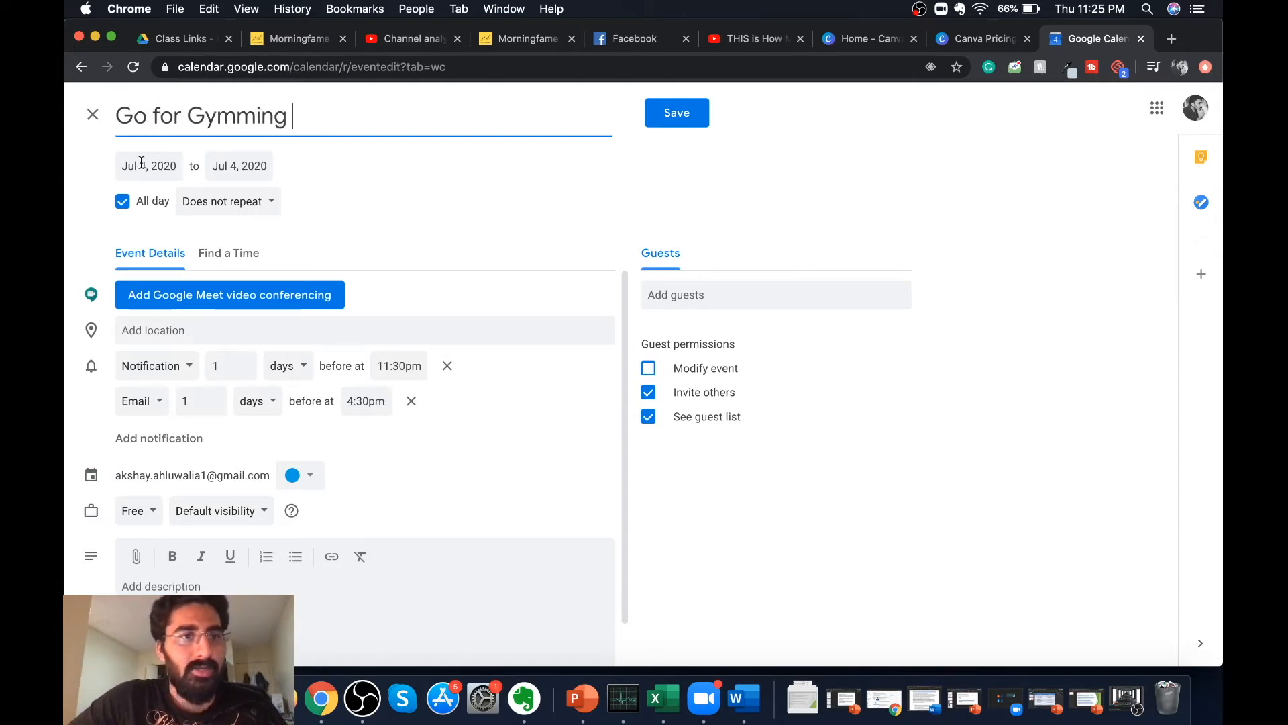
Make the gymming event a timed one instead of all day, running from 5:00pm to 6:00pm
{"action": "left_click", "coordinate": [124, 202]}
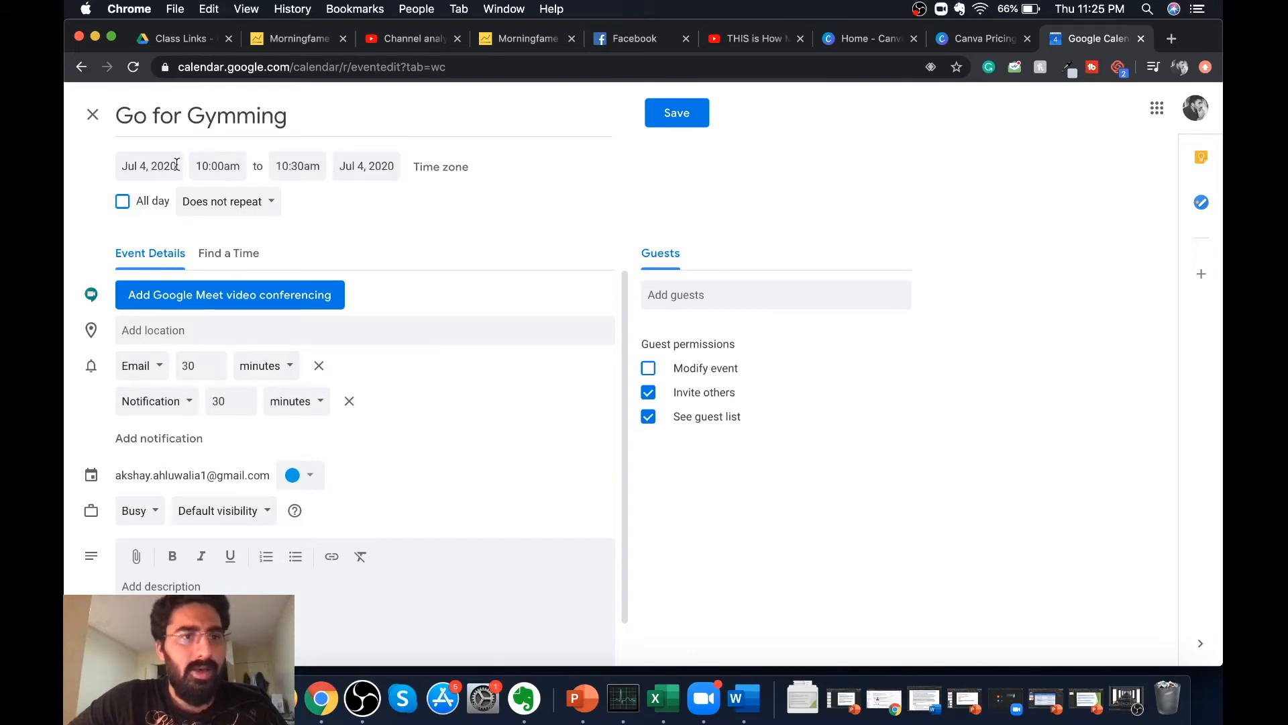
{"action": "left_click", "coordinate": [219, 166]}
{"action": "scroll", "coordinate": [253, 279], "scroll_direction": "down", "scroll_amount": 3}
{"action": "scroll", "coordinate": [253, 278], "scroll_direction": "down", "scroll_amount": 10}
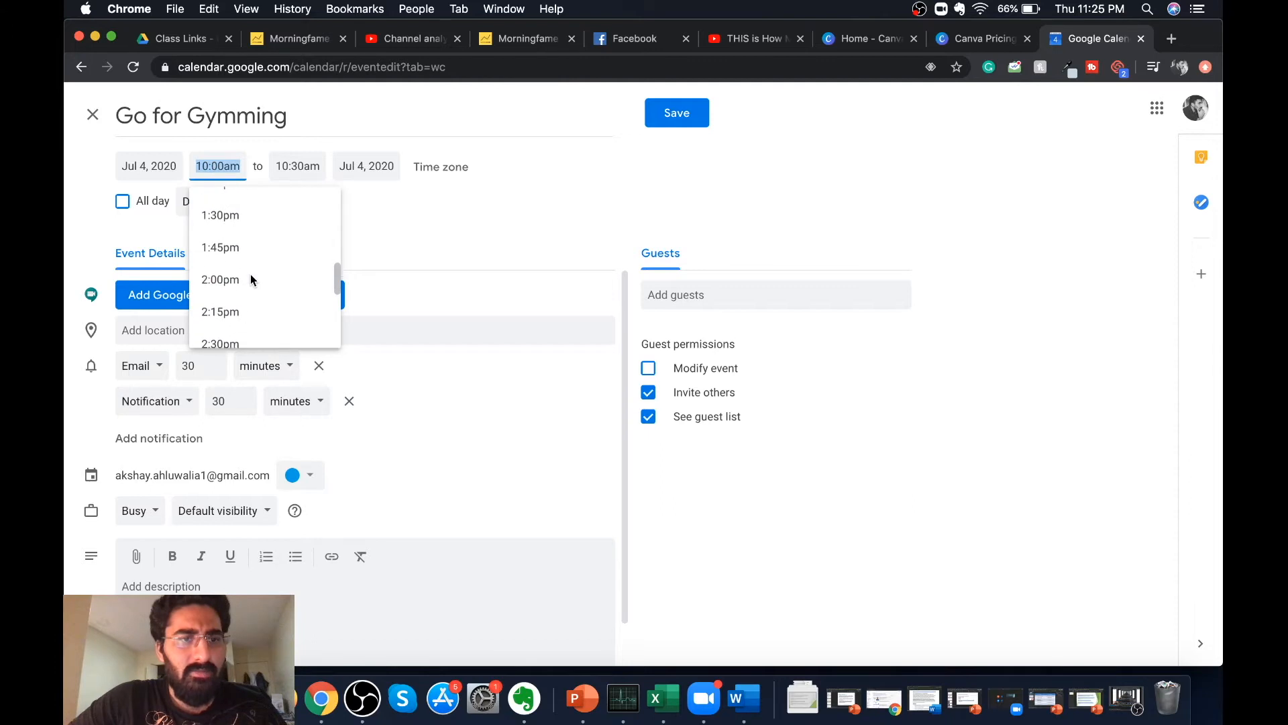
{"action": "left_click", "coordinate": [245, 300]}
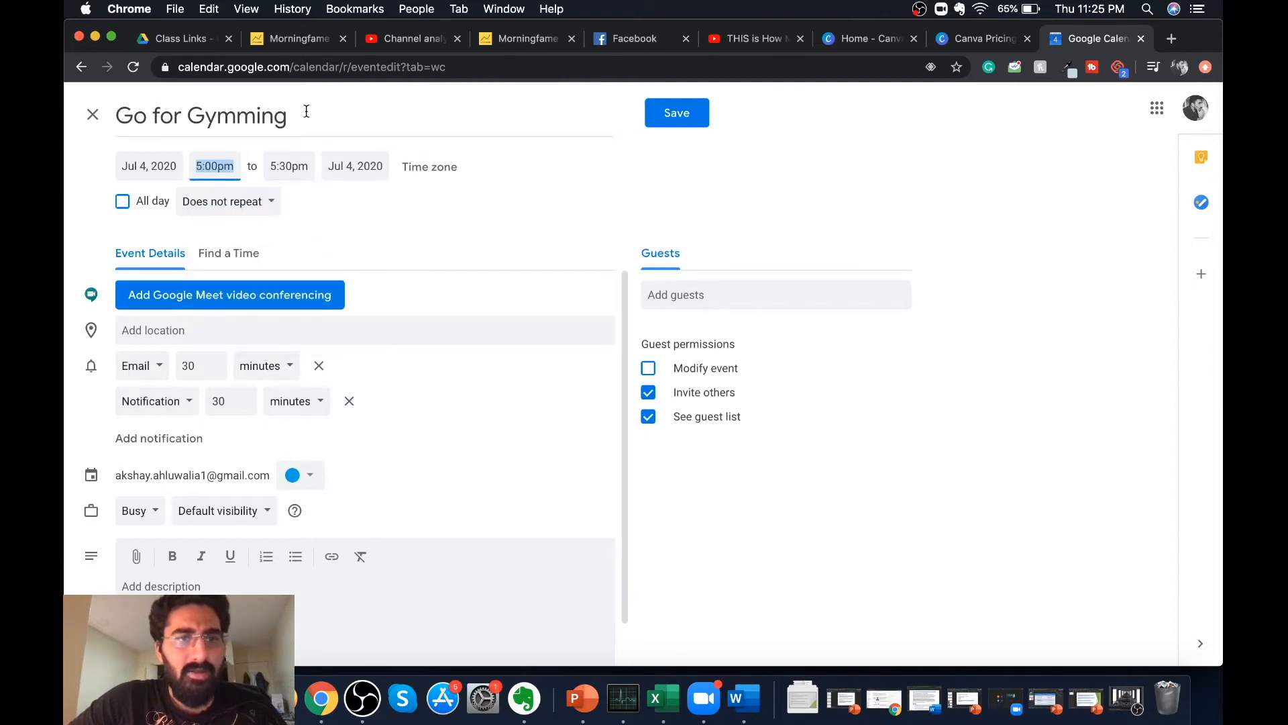
{"action": "left_click", "coordinate": [288, 166]}
{"action": "scroll", "coordinate": [316, 258], "scroll_direction": "down", "scroll_amount": 5}
{"action": "scroll", "coordinate": [315, 255], "scroll_direction": "up", "scroll_amount": 3}
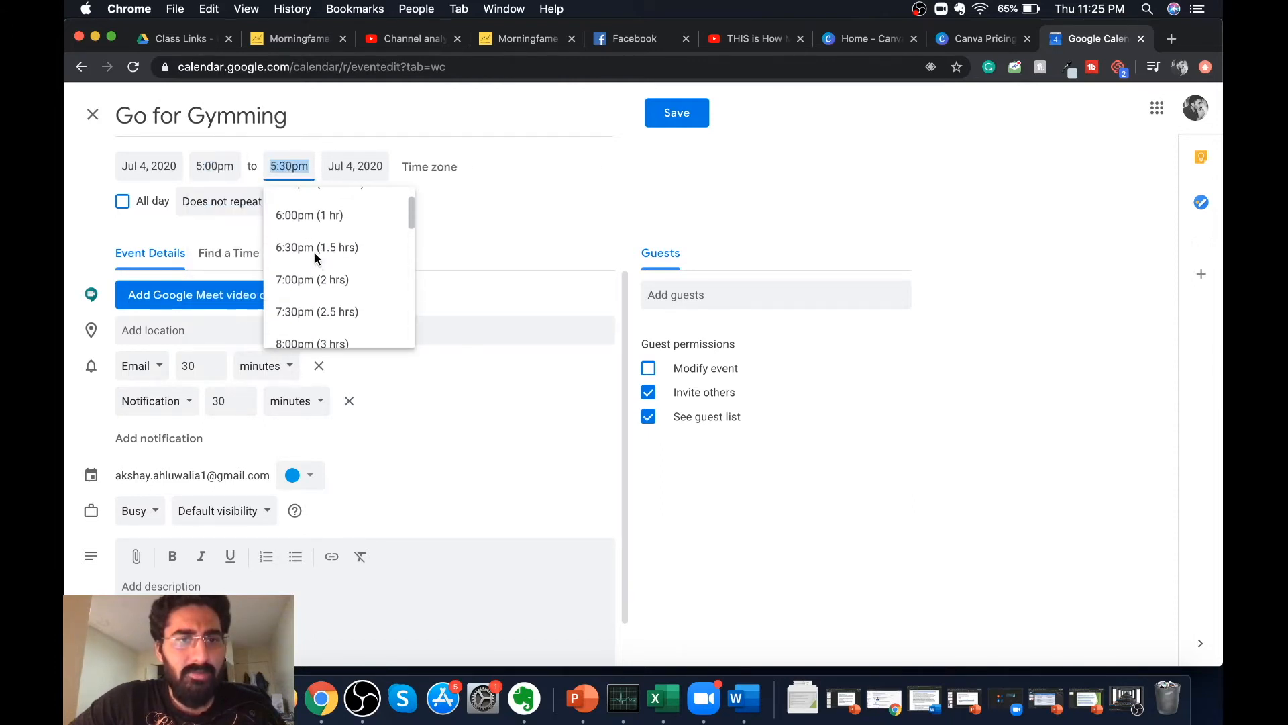
{"action": "left_click", "coordinate": [311, 218]}
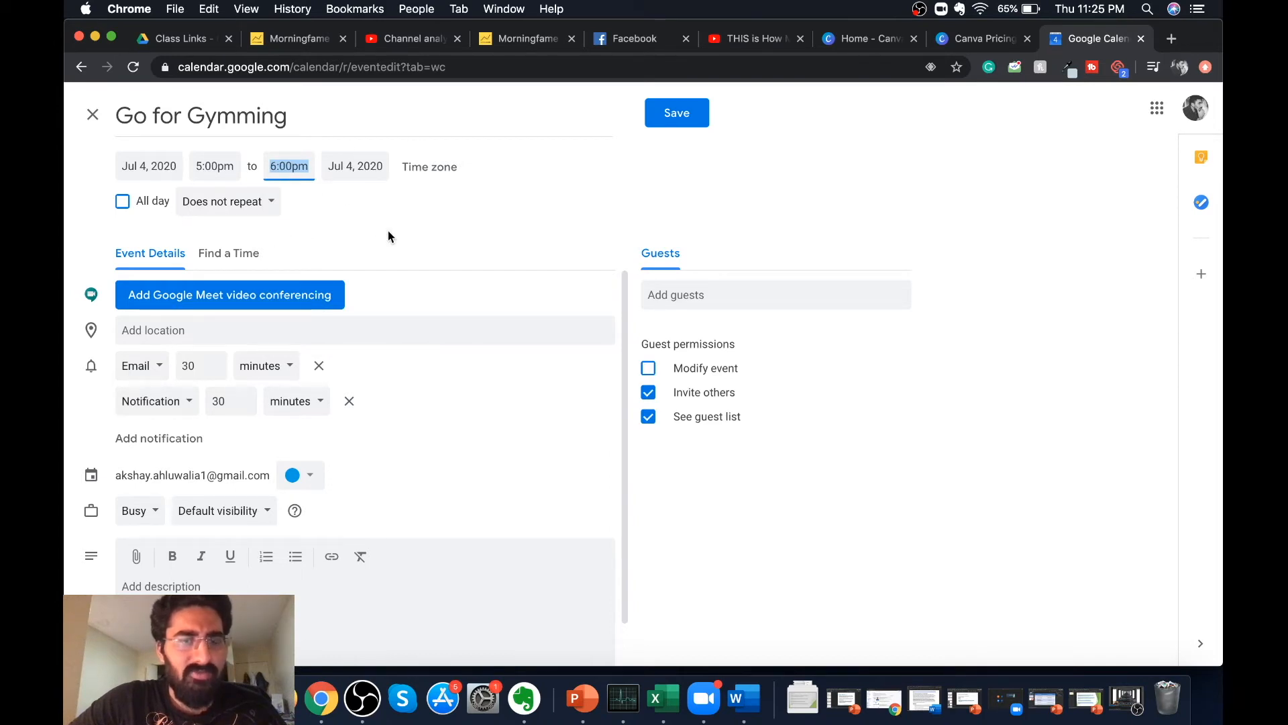
Search for "huda" as the gymming event's location and choose the suggested "Huda city centre metro"
{"action": "left_click", "coordinate": [169, 336]}
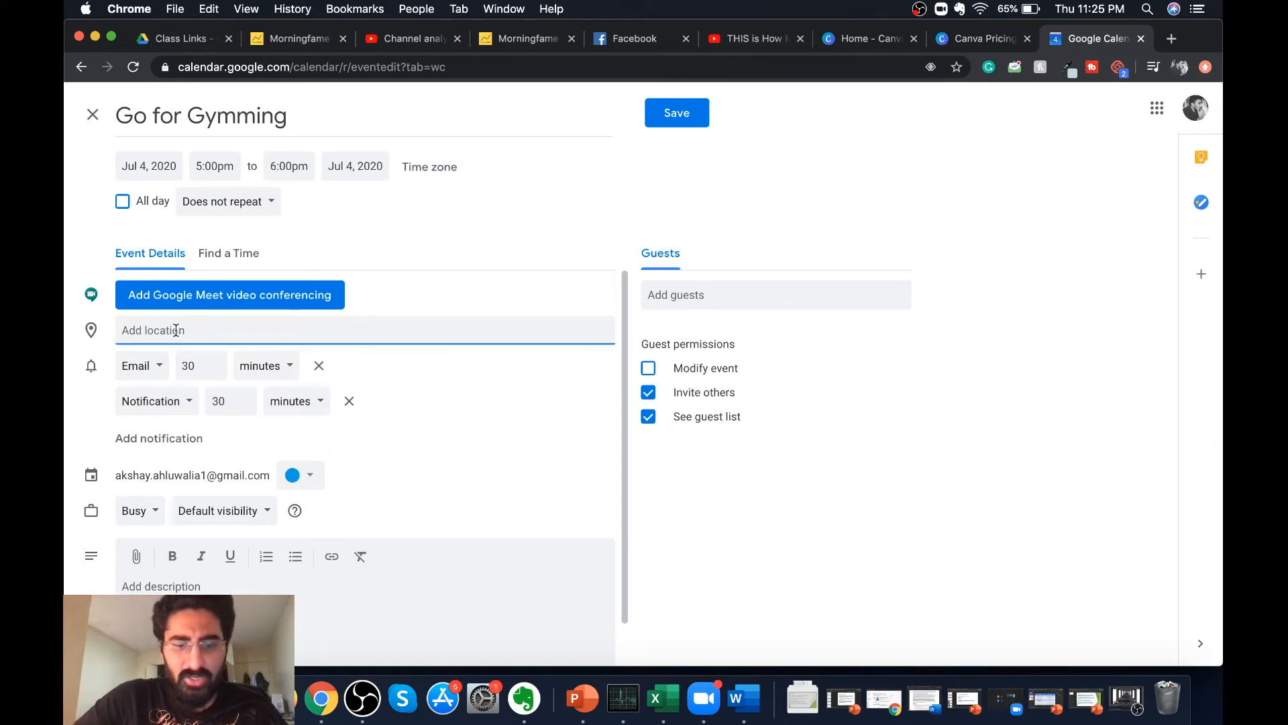
{"action": "type", "text": "huda"}
{"action": "left_click", "coordinate": [273, 377]}
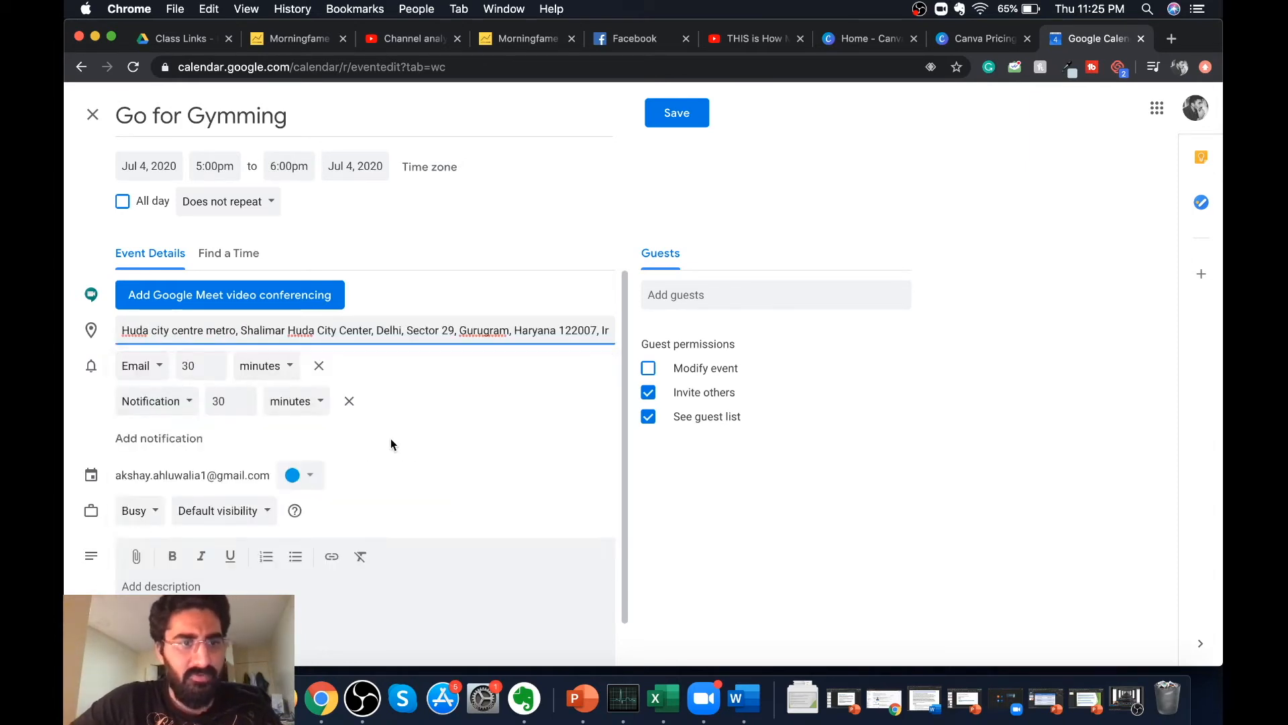
Remove the gymming event's email reminder and enter "Do 3 sets" as its description, keeping the availability as Busy
{"action": "scroll", "coordinate": [402, 457], "scroll_direction": "down", "scroll_amount": 1}
{"action": "scroll", "coordinate": [402, 457], "scroll_direction": "up", "scroll_amount": 1}
{"action": "scroll", "coordinate": [401, 458], "scroll_direction": "down", "scroll_amount": 1}
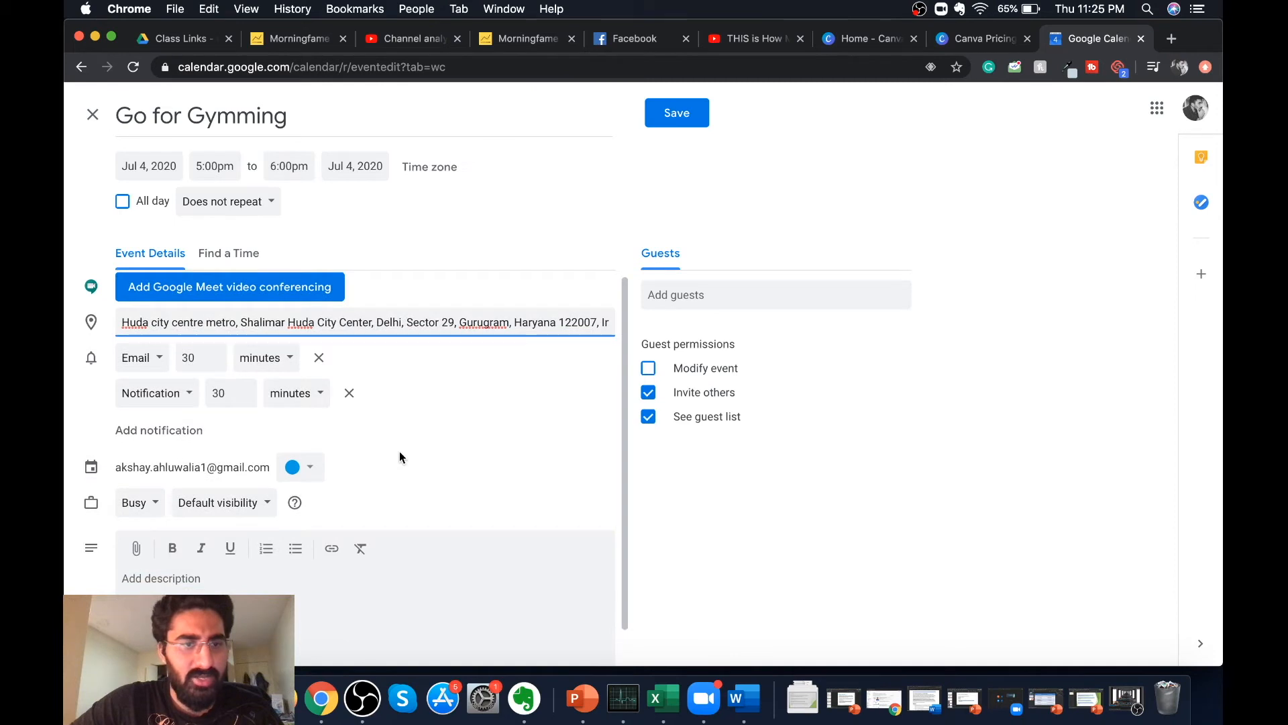
{"action": "scroll", "coordinate": [400, 453], "scroll_direction": "down", "scroll_amount": 2}
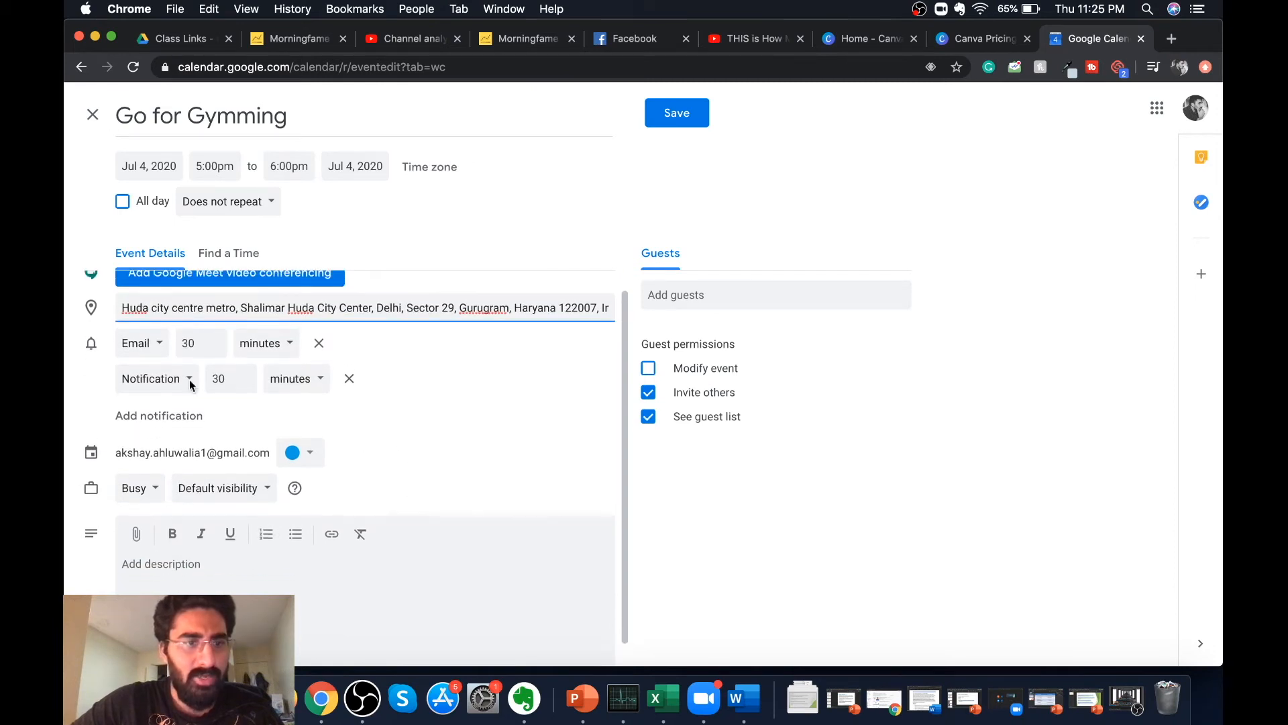
{"action": "left_click", "coordinate": [319, 343]}
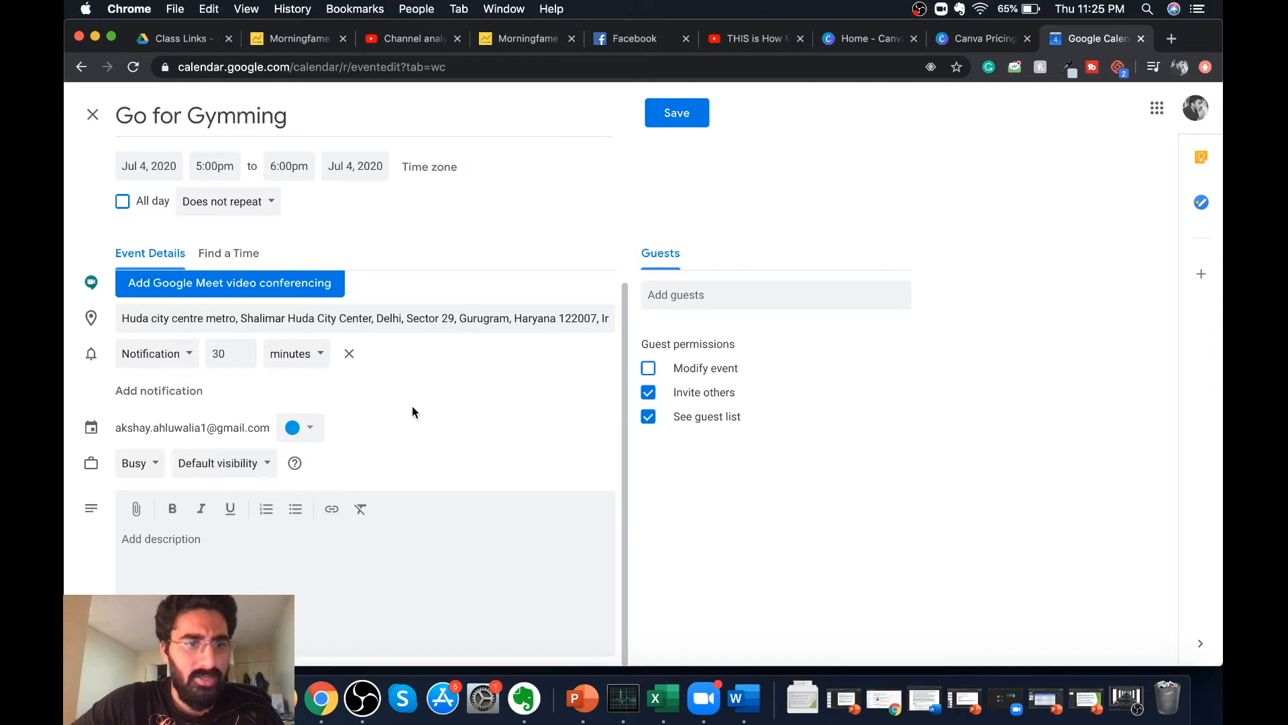
{"action": "left_click", "coordinate": [175, 545]}
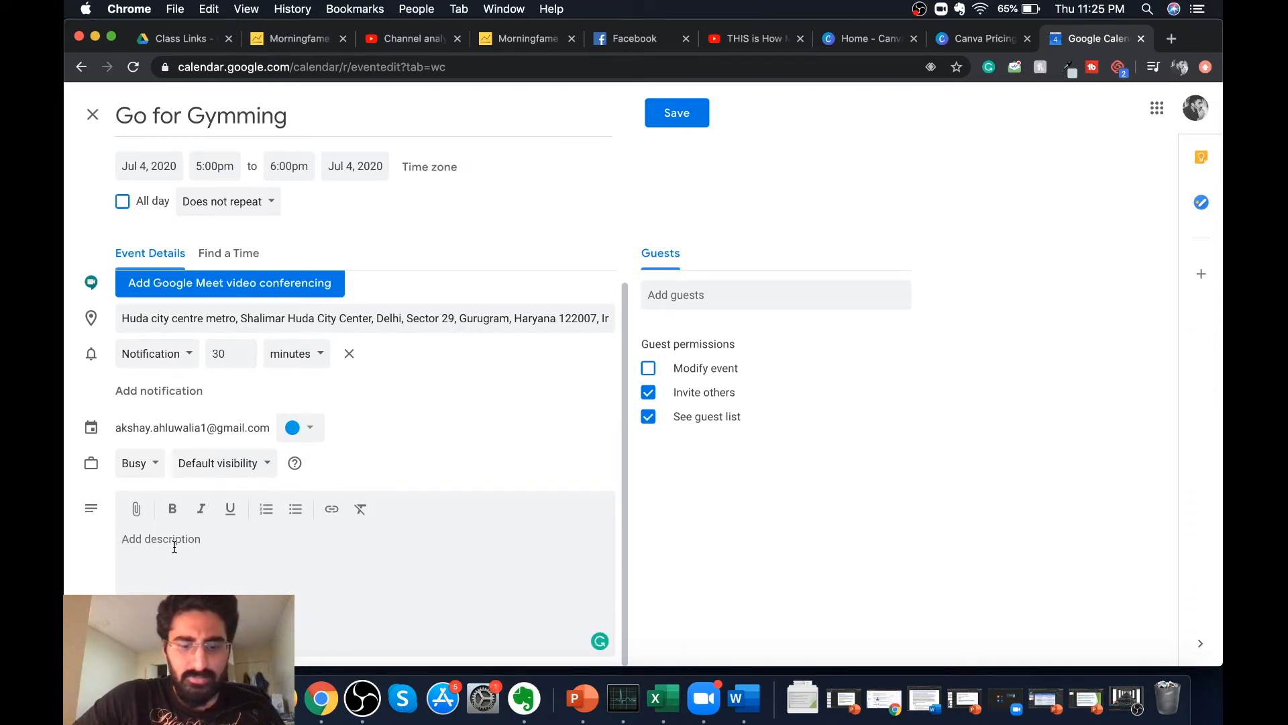
{"action": "type", "text": "Do 3 sets"}
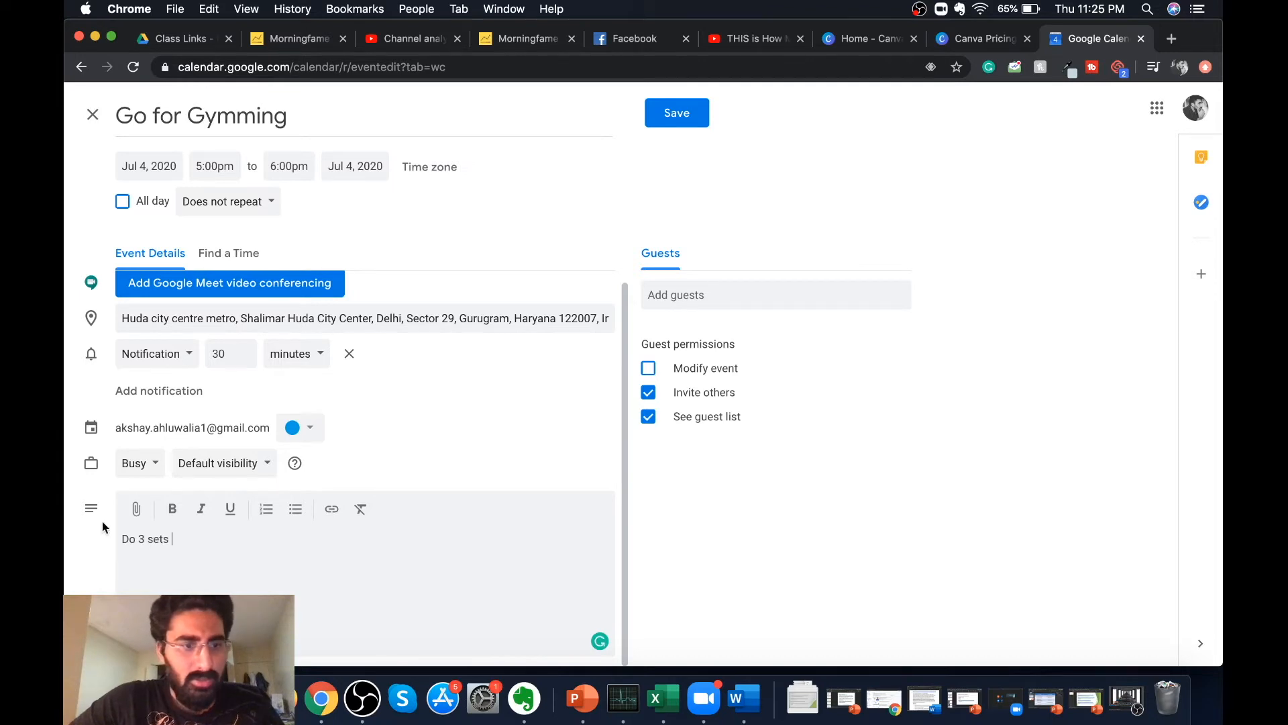
{"action": "left_click", "coordinate": [138, 463]}
{"action": "left_click", "coordinate": [147, 465]}
Find the same contact invited to the swimming event and add them as a guest of the gymming event
{"action": "left_click", "coordinate": [743, 295]}
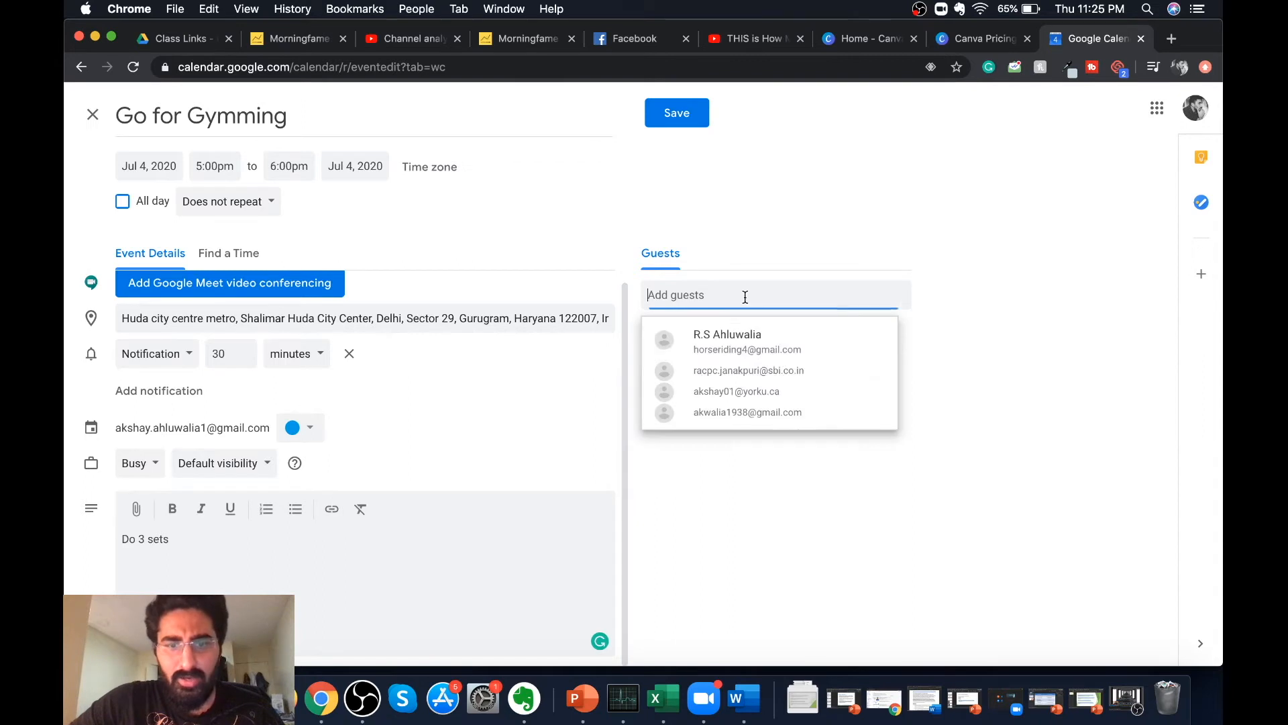
{"action": "type", "text": "ad"}
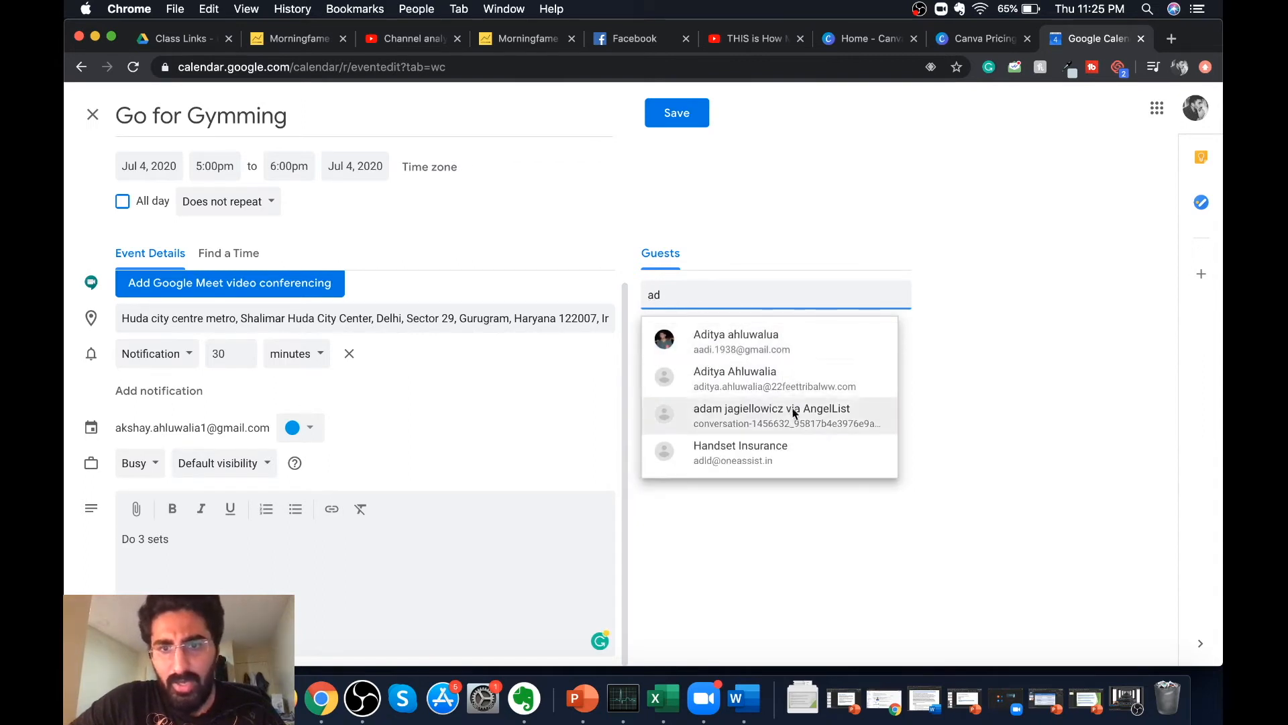
{"action": "key", "text": "BackSpace"}
{"action": "key", "text": "BackSpace"}
{"action": "type", "text": "ak"}
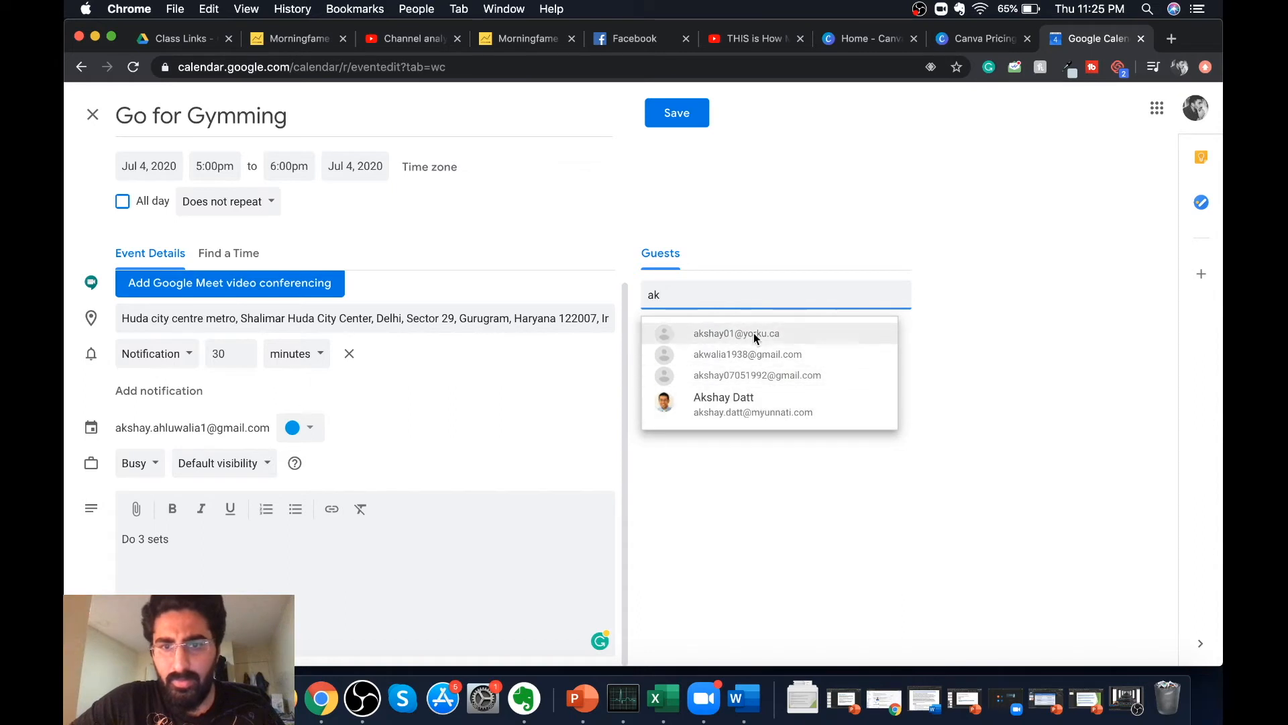
{"action": "left_click", "coordinate": [757, 359]}
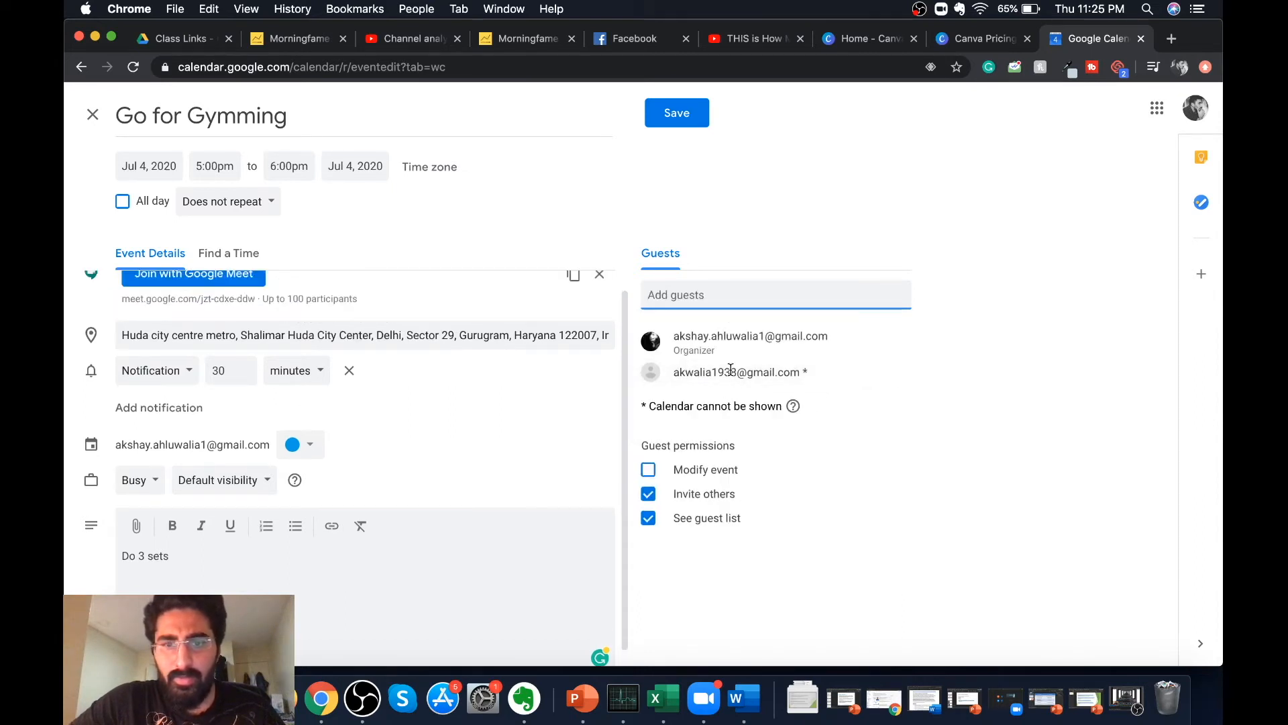
Save the gymming event and send the invitation email to its guest
{"action": "left_click", "coordinate": [663, 113]}
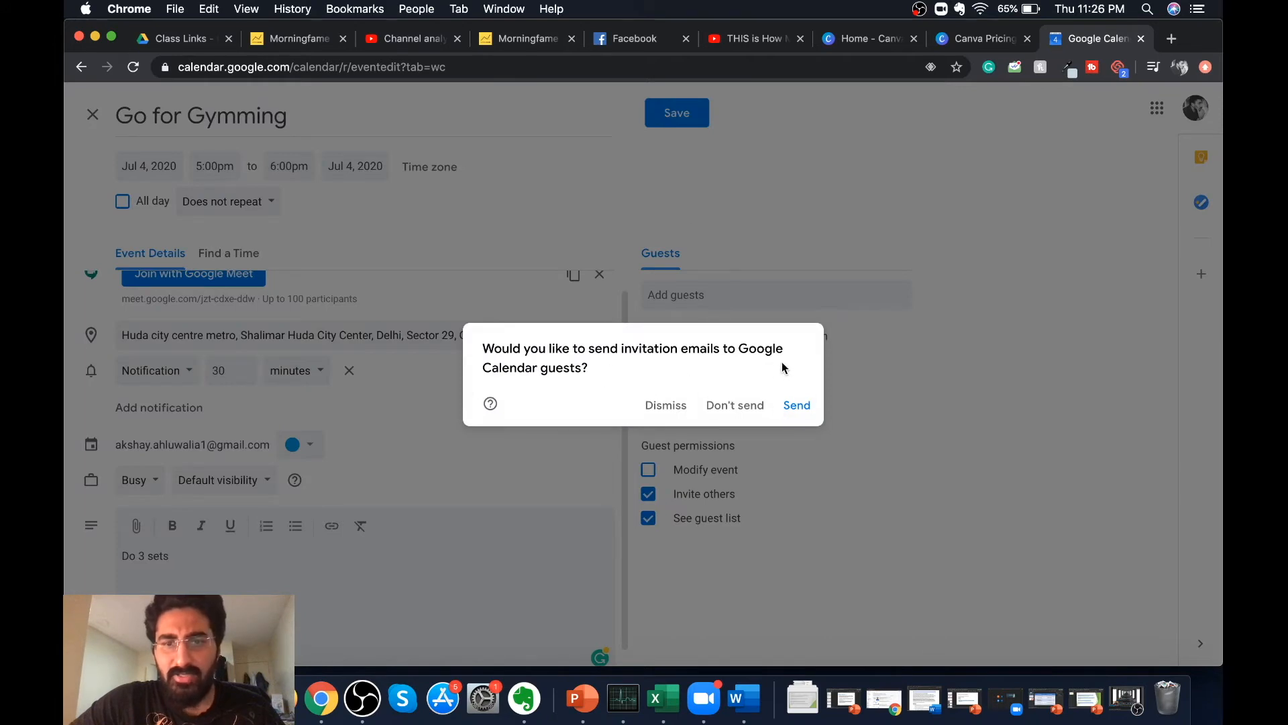
{"action": "left_click", "coordinate": [797, 406]}
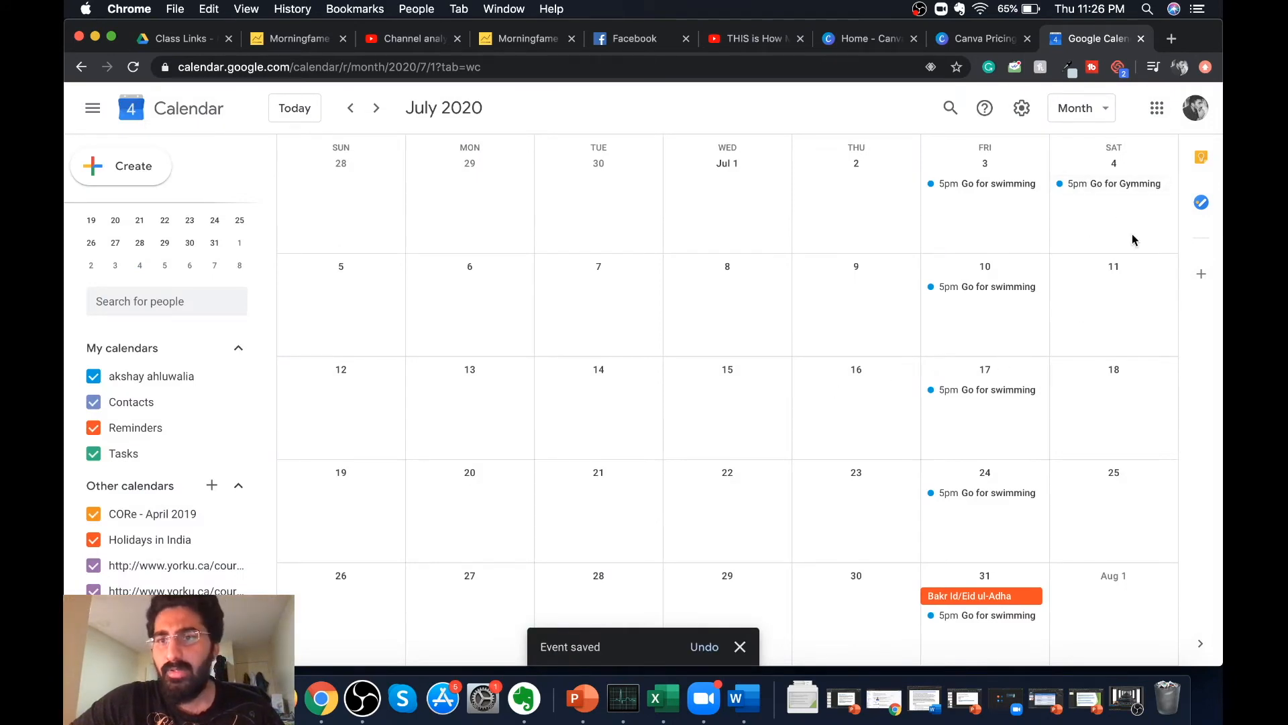
Reopen the "Go for Gymming" event on July 4, 2020 and make it repeat weekly on Saturday
{"action": "scroll", "coordinate": [987, 214], "scroll_direction": "up", "scroll_amount": 2}
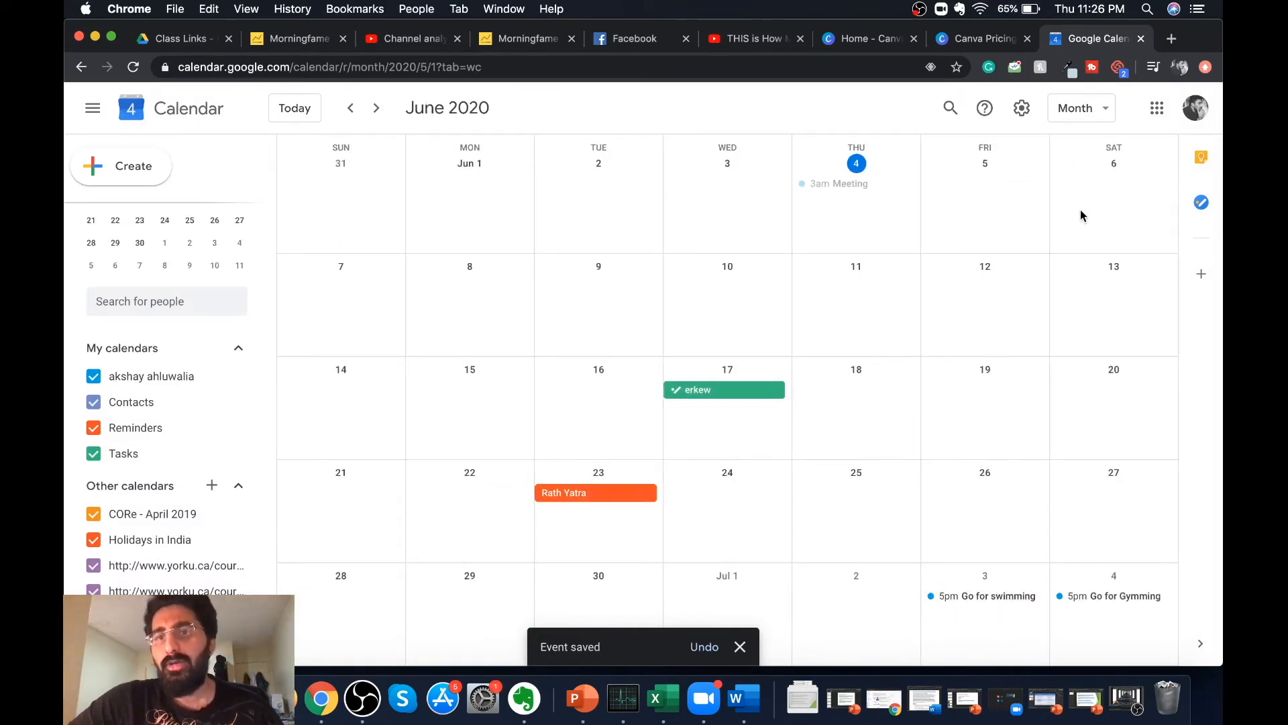
{"action": "scroll", "coordinate": [1081, 256], "scroll_direction": "up", "scroll_amount": 1}
{"action": "scroll", "coordinate": [1080, 257], "scroll_direction": "down", "scroll_amount": 1}
{"action": "scroll", "coordinate": [336, 242], "scroll_direction": "down", "scroll_amount": 2}
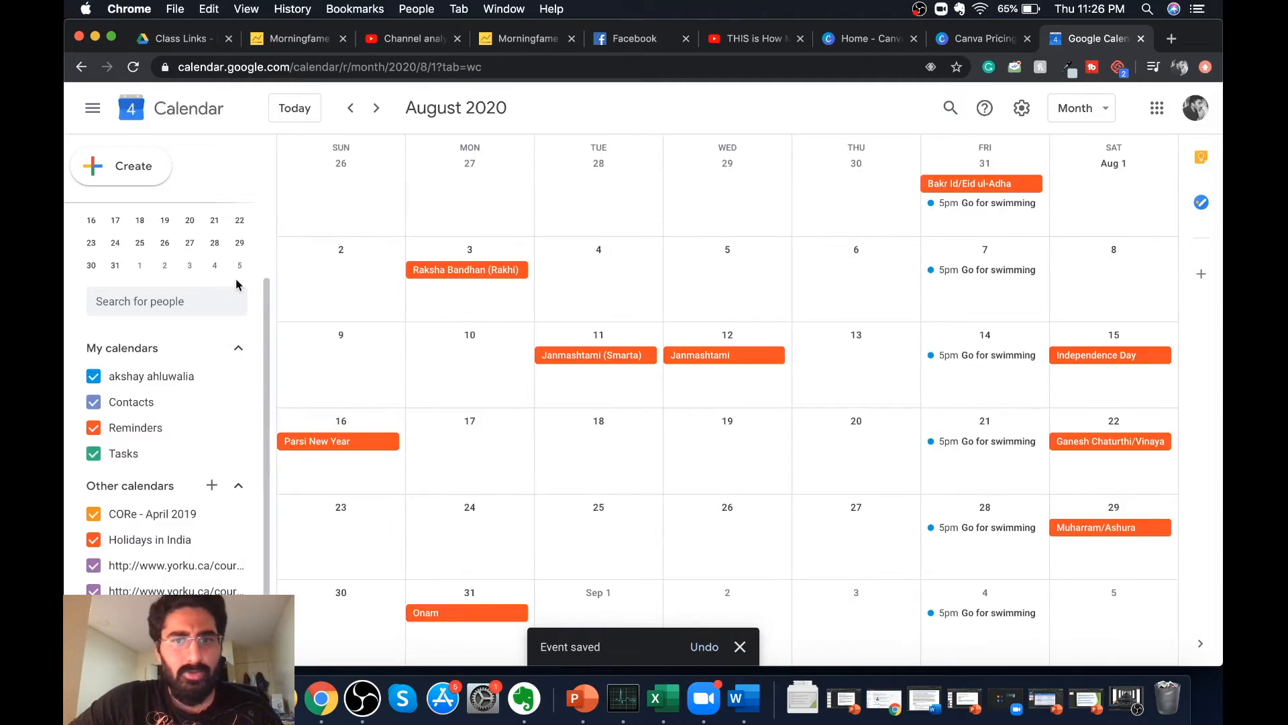
{"action": "scroll", "coordinate": [216, 287], "scroll_direction": "up", "scroll_amount": 2}
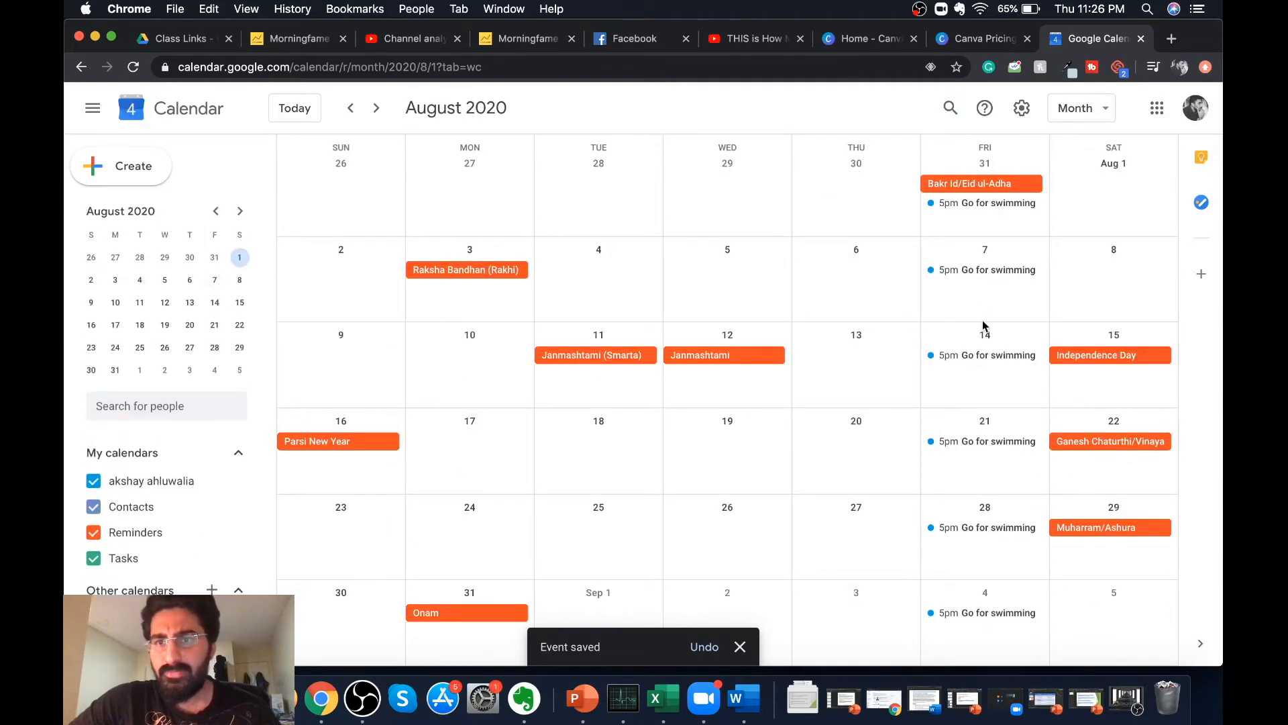
{"action": "scroll", "coordinate": [238, 568], "scroll_direction": "down", "scroll_amount": 1}
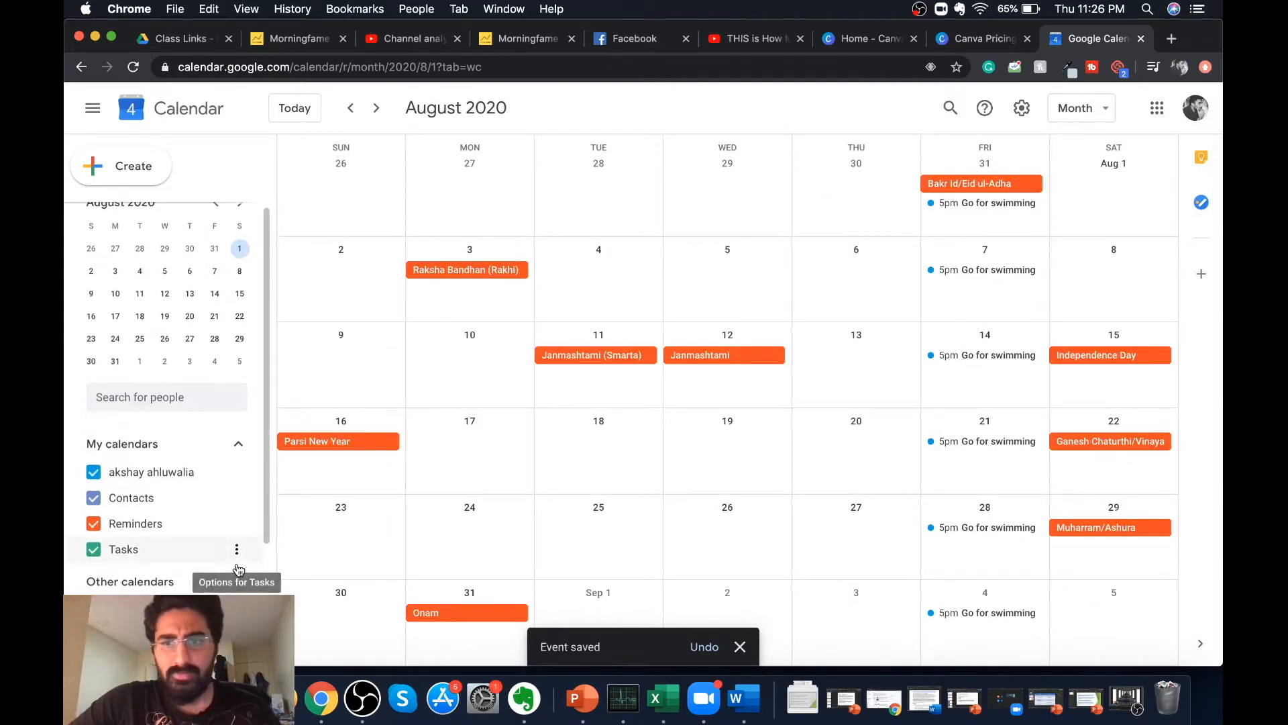
{"action": "left_click", "coordinate": [350, 107]}
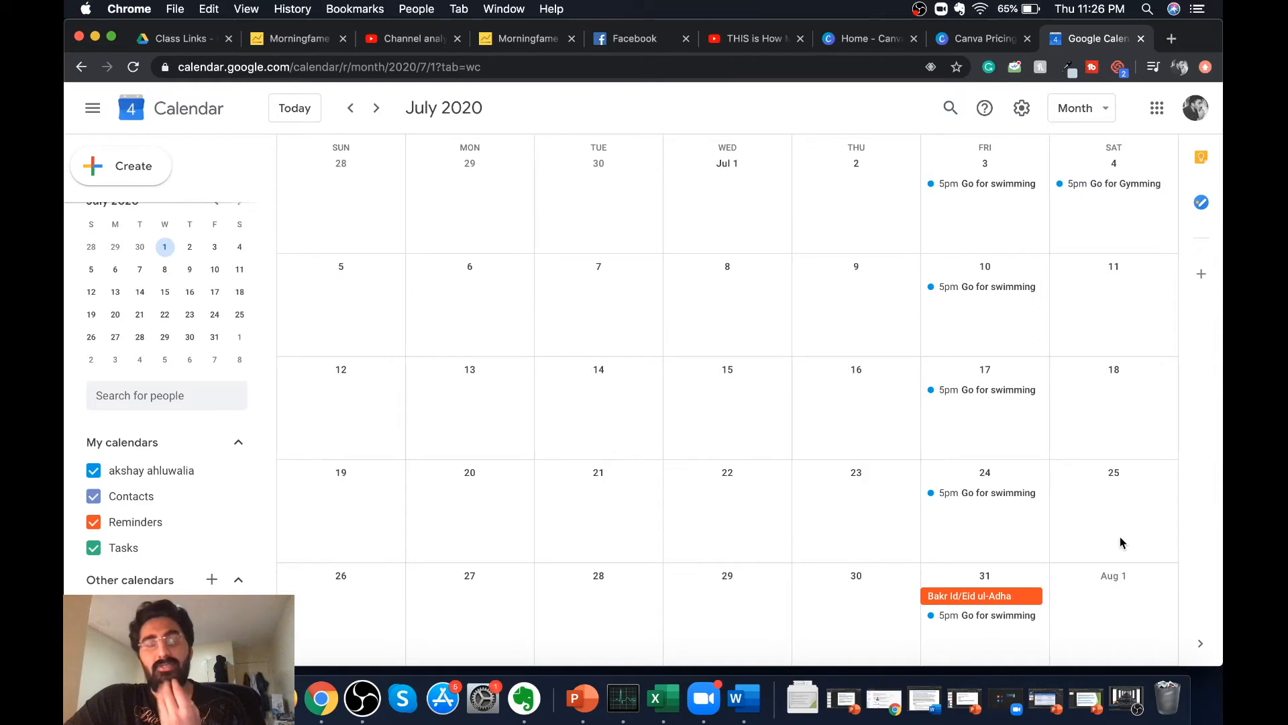
{"action": "double_click", "coordinate": [1114, 190]}
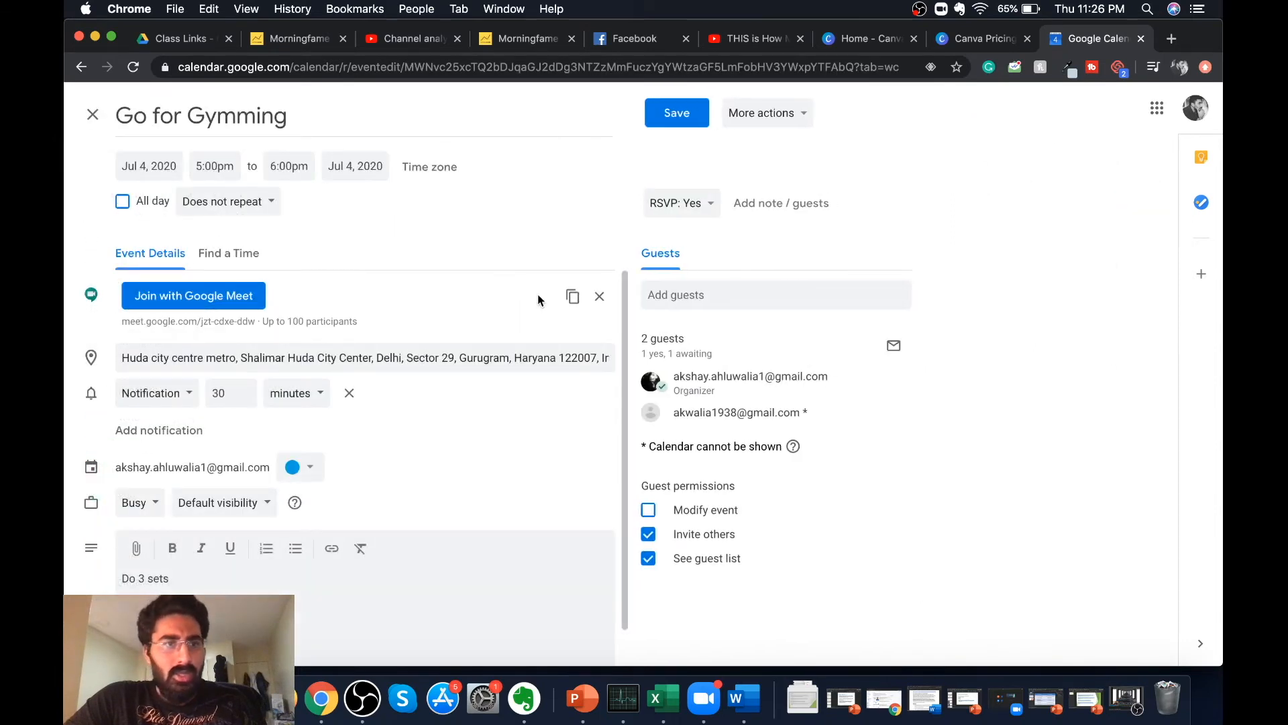
{"action": "left_click", "coordinate": [268, 208]}
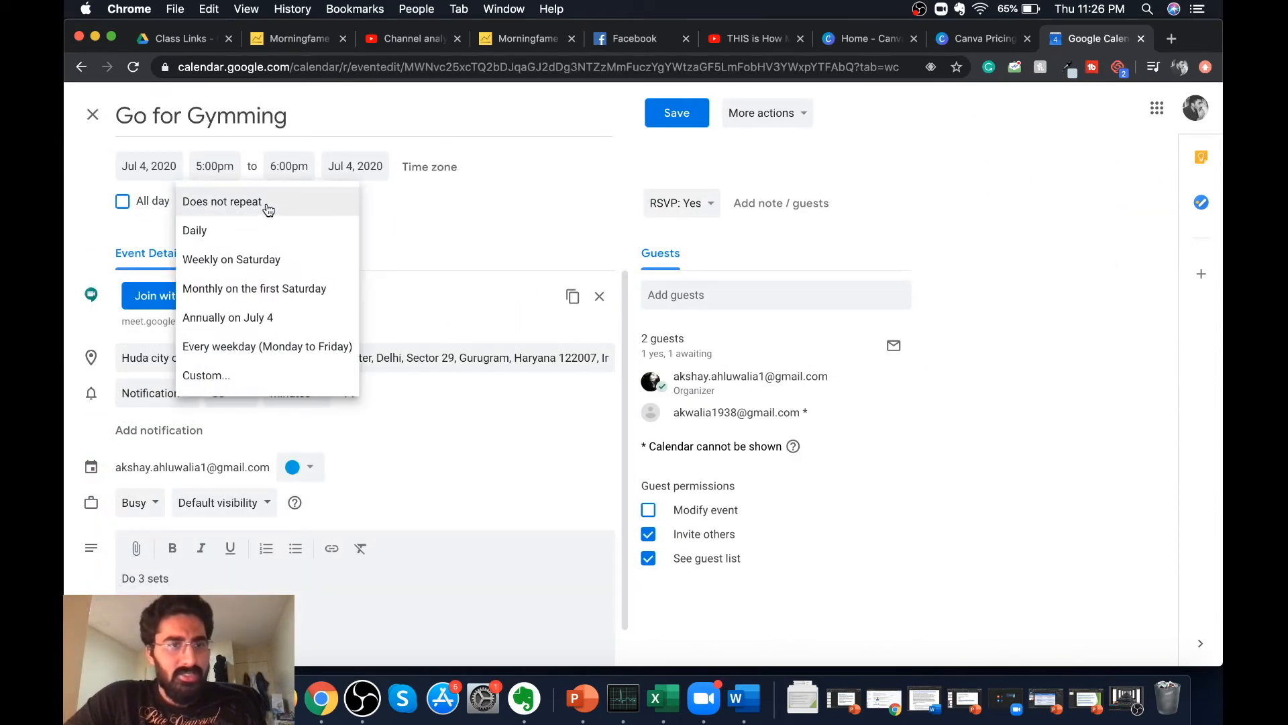
{"action": "left_click", "coordinate": [297, 263]}
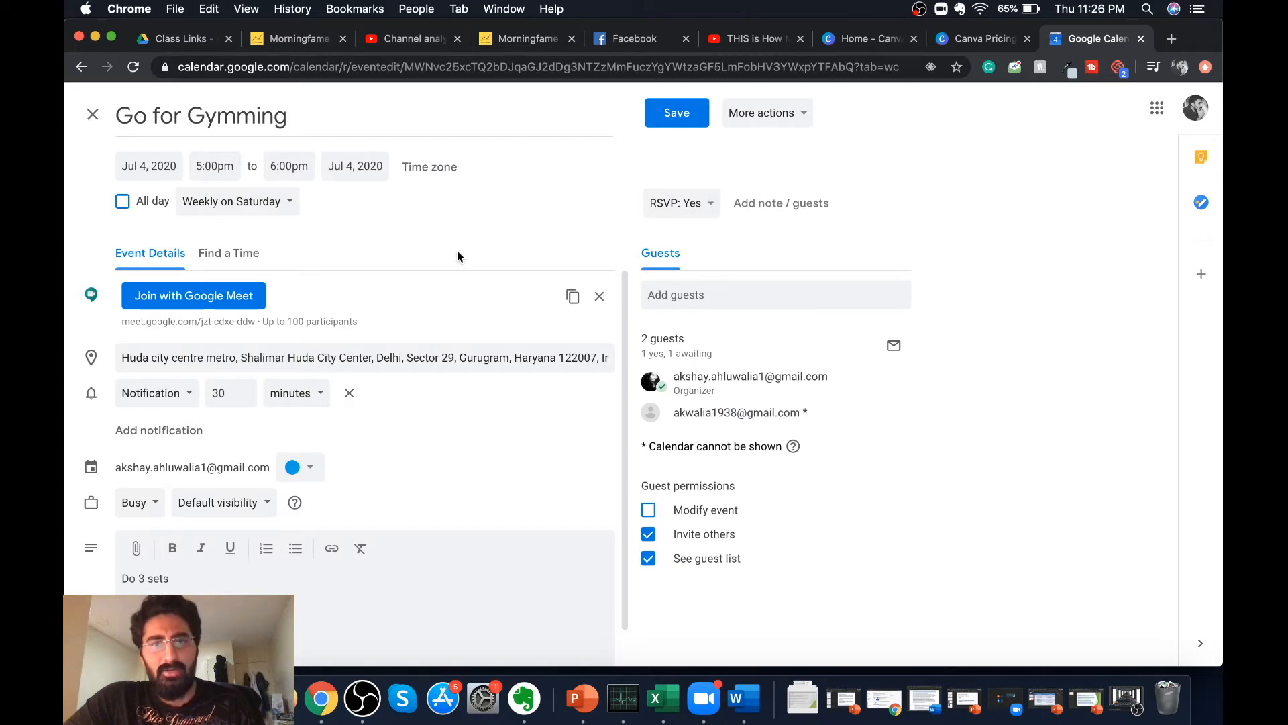
Save the changed gymming event and send its guests an update email with the message "Updated event details"
{"action": "left_click", "coordinate": [670, 117]}
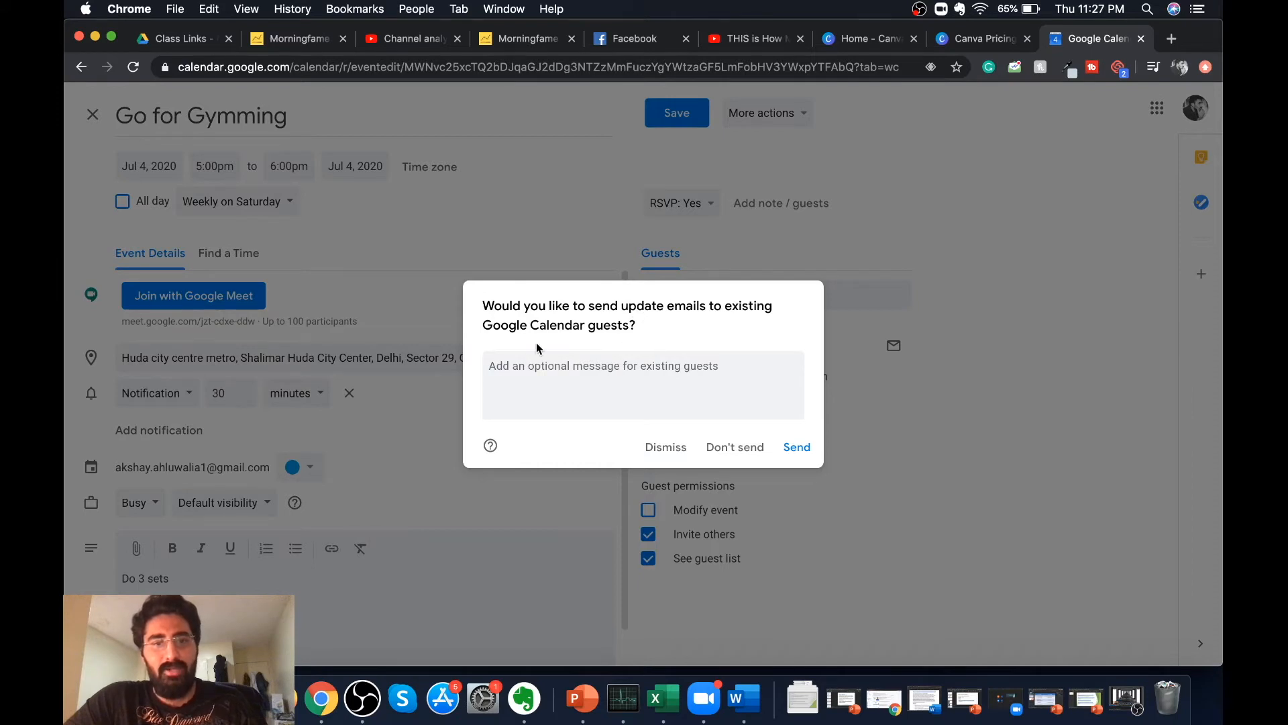
{"action": "left_click", "coordinate": [632, 377]}
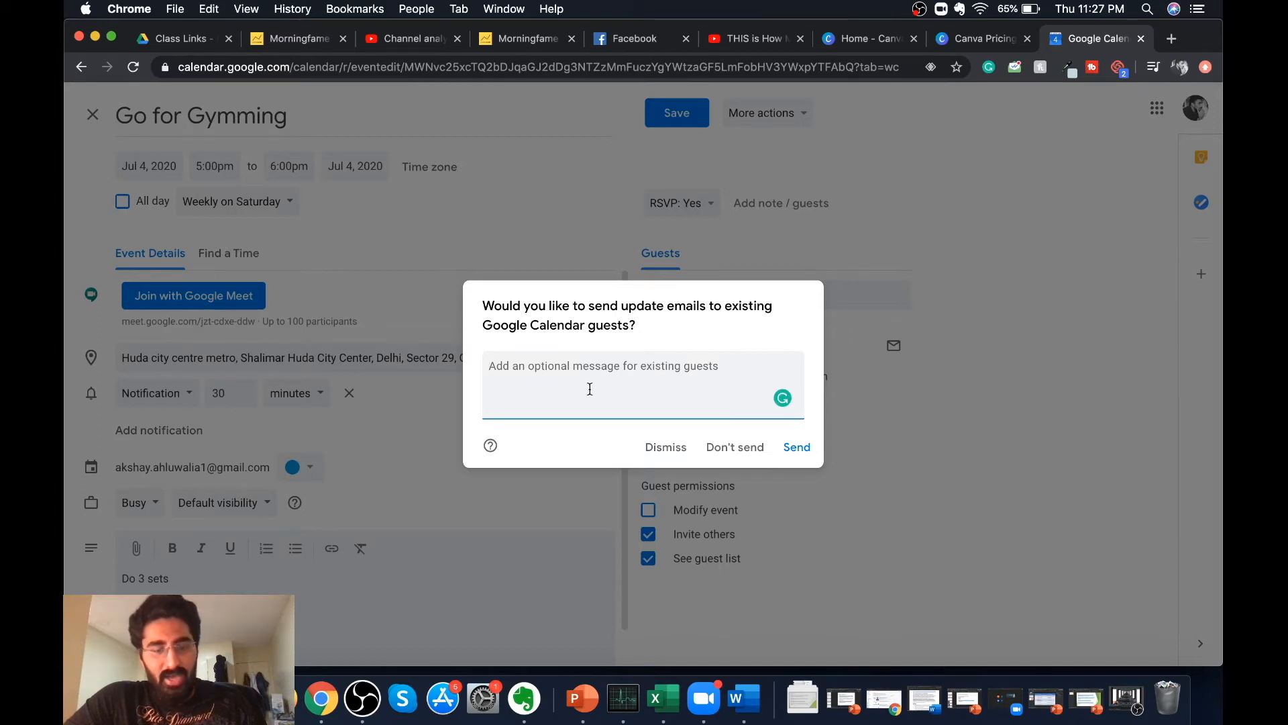
{"action": "type", "text": "Updarted"}
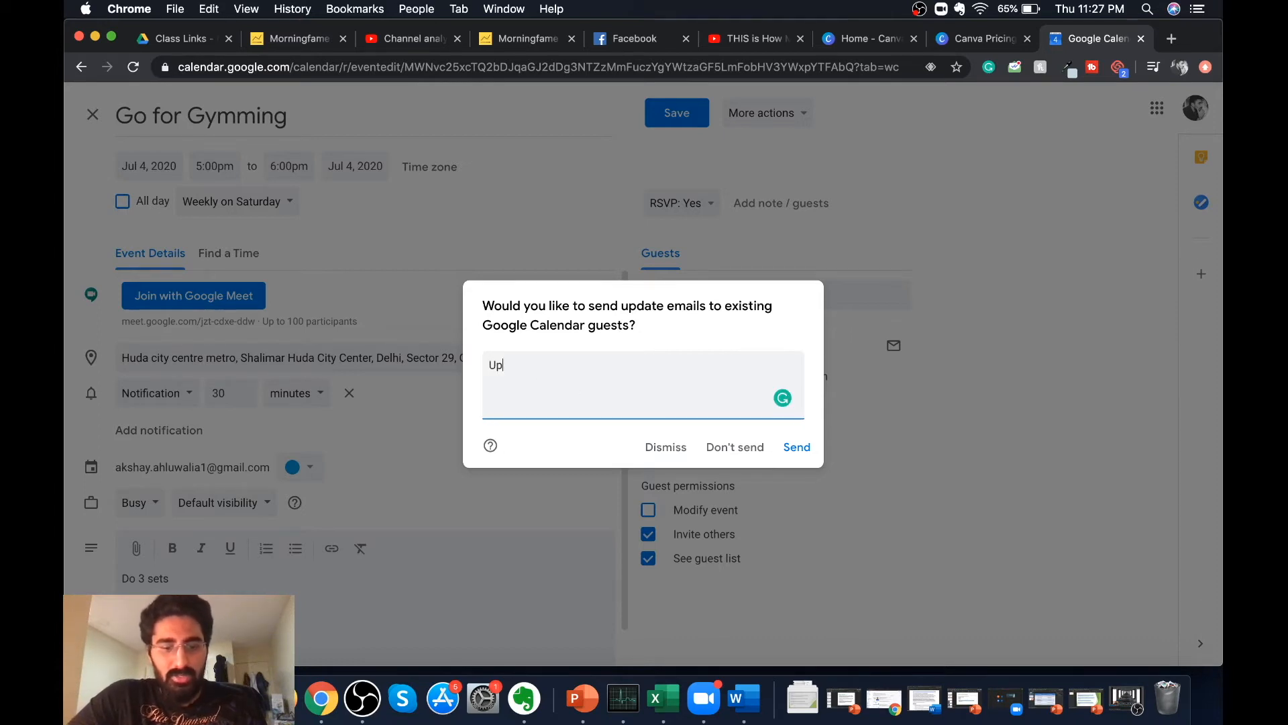
{"action": "key", "text": "BackSpace"}
{"action": "key", "text": "BackSpace"}
{"action": "key", "text": "BackSpace"}
{"action": "key", "text": "BackSpace"}
{"action": "key", "text": "BackSpace"}
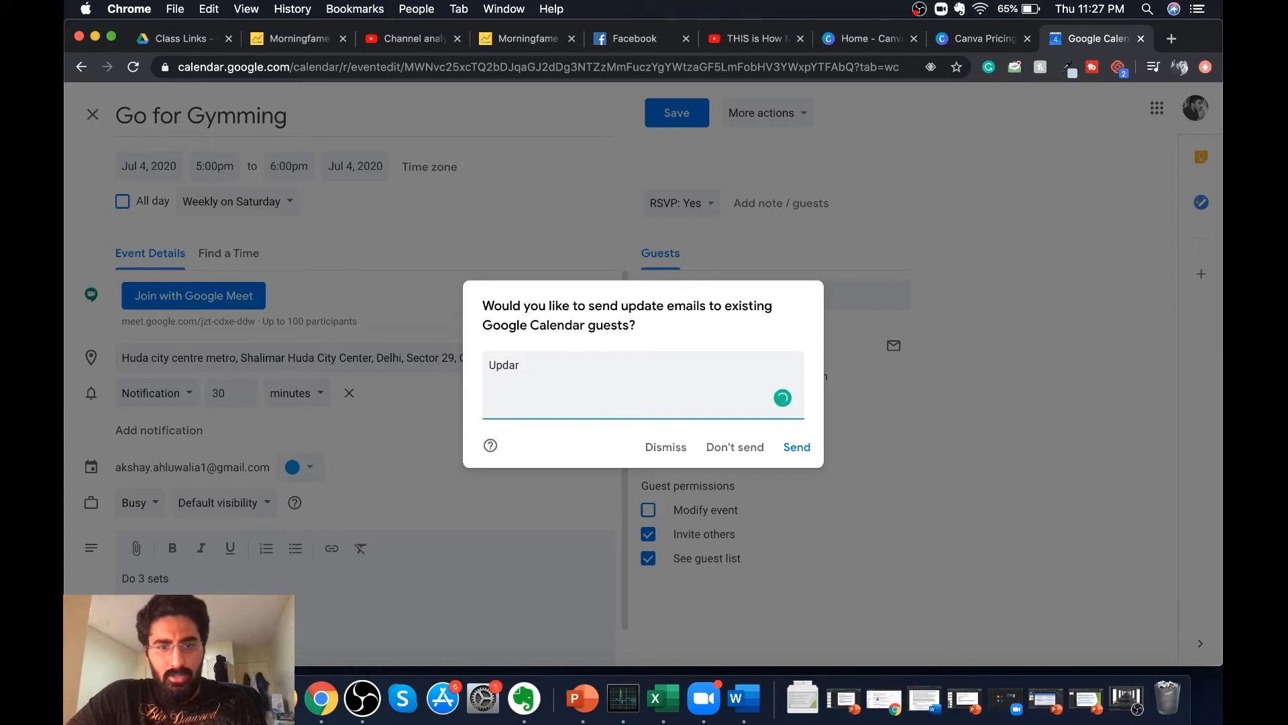
{"action": "type", "text": "ted "}
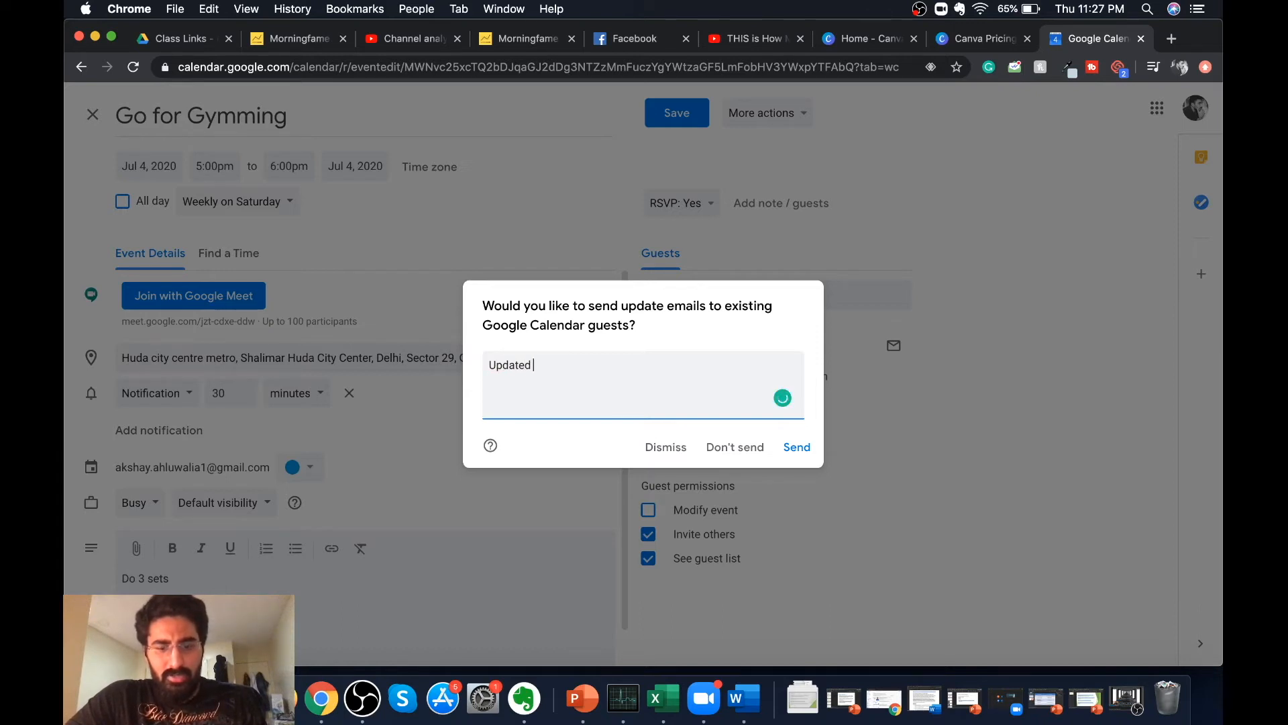
{"action": "type", "text": "event de"}
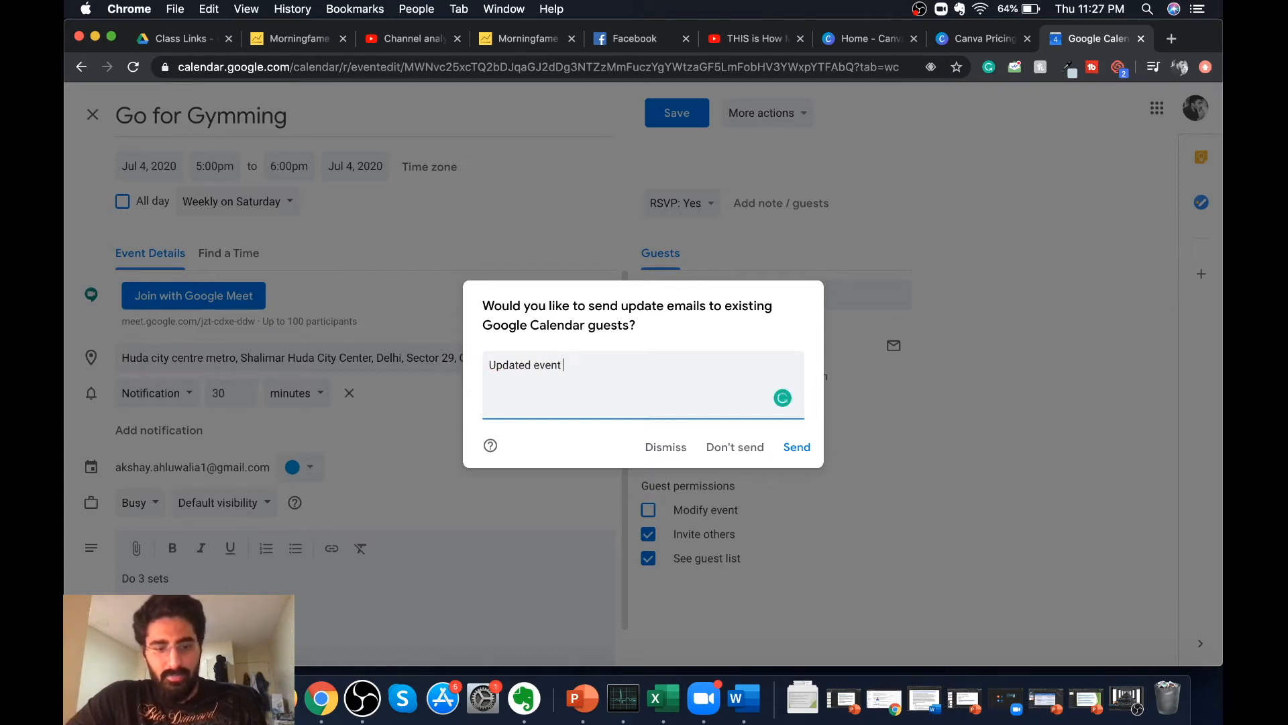
{"action": "type", "text": "tails"}
{"action": "left_click", "coordinate": [799, 450]}
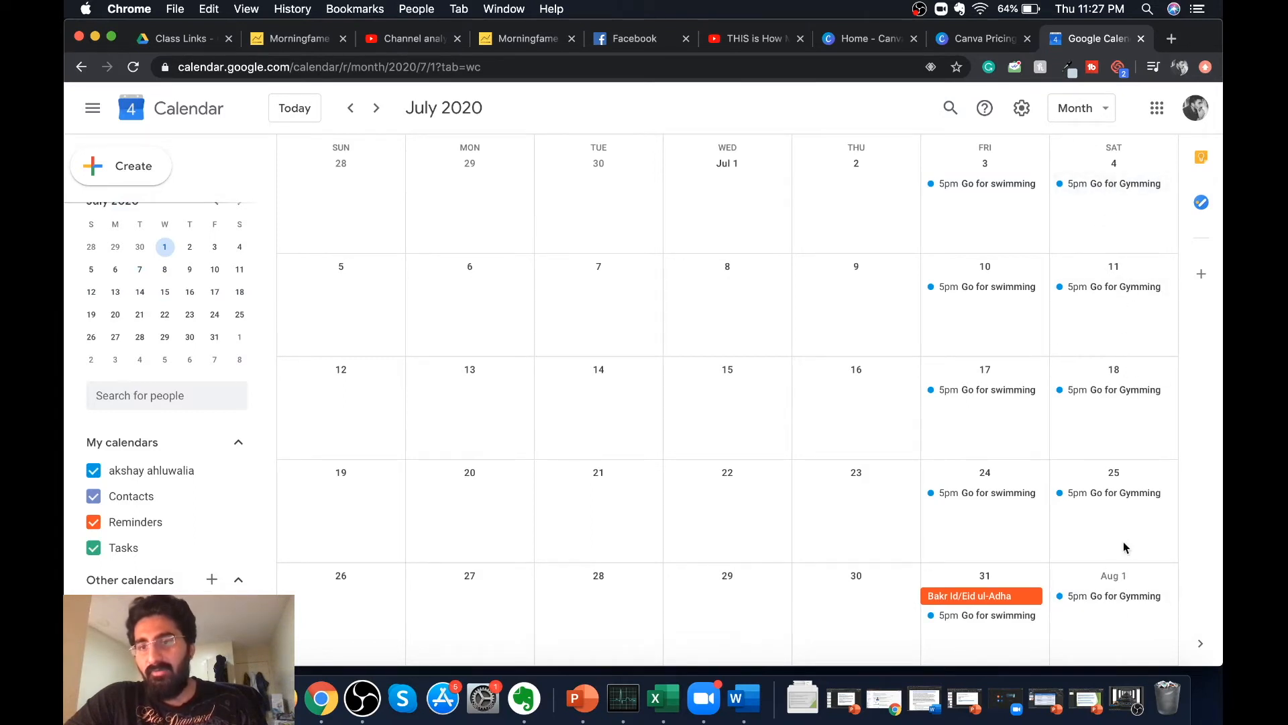
Open the July 4 gymming event, review the additional actions offered for it, and close it without changes
{"action": "double_click", "coordinate": [1112, 192]}
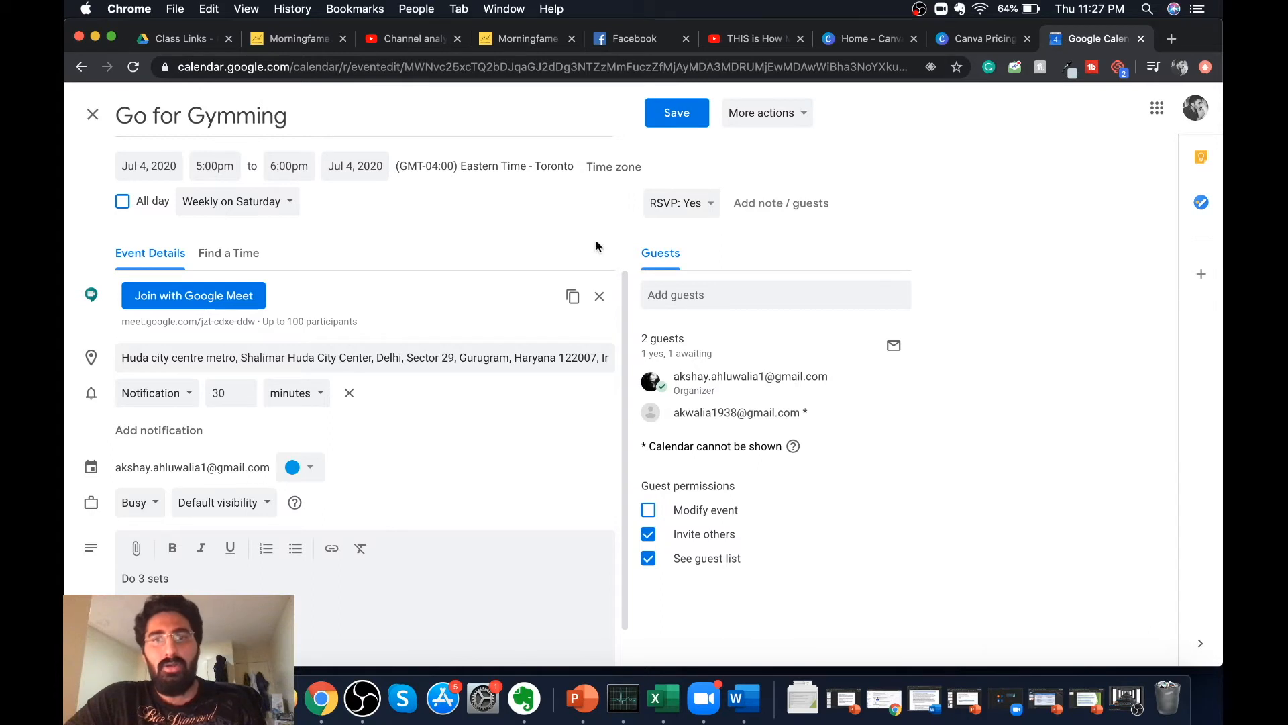
{"action": "left_click", "coordinate": [804, 115]}
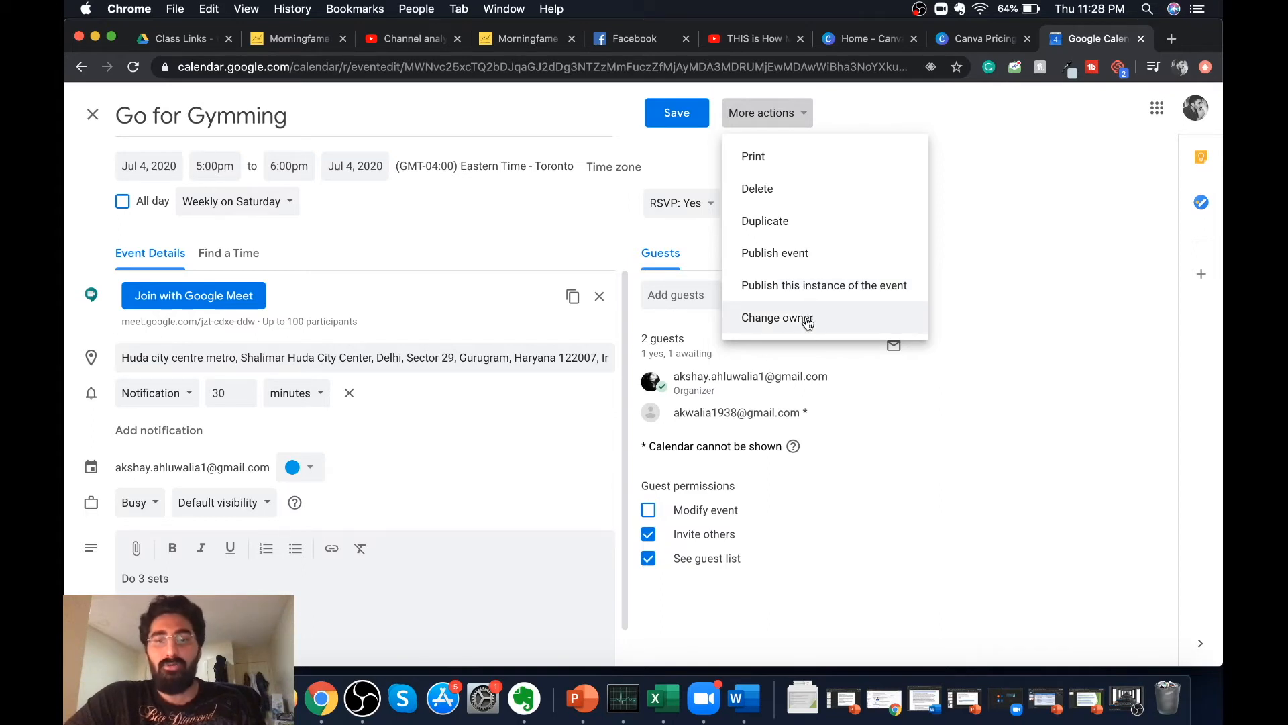
{"action": "left_click", "coordinate": [1000, 161]}
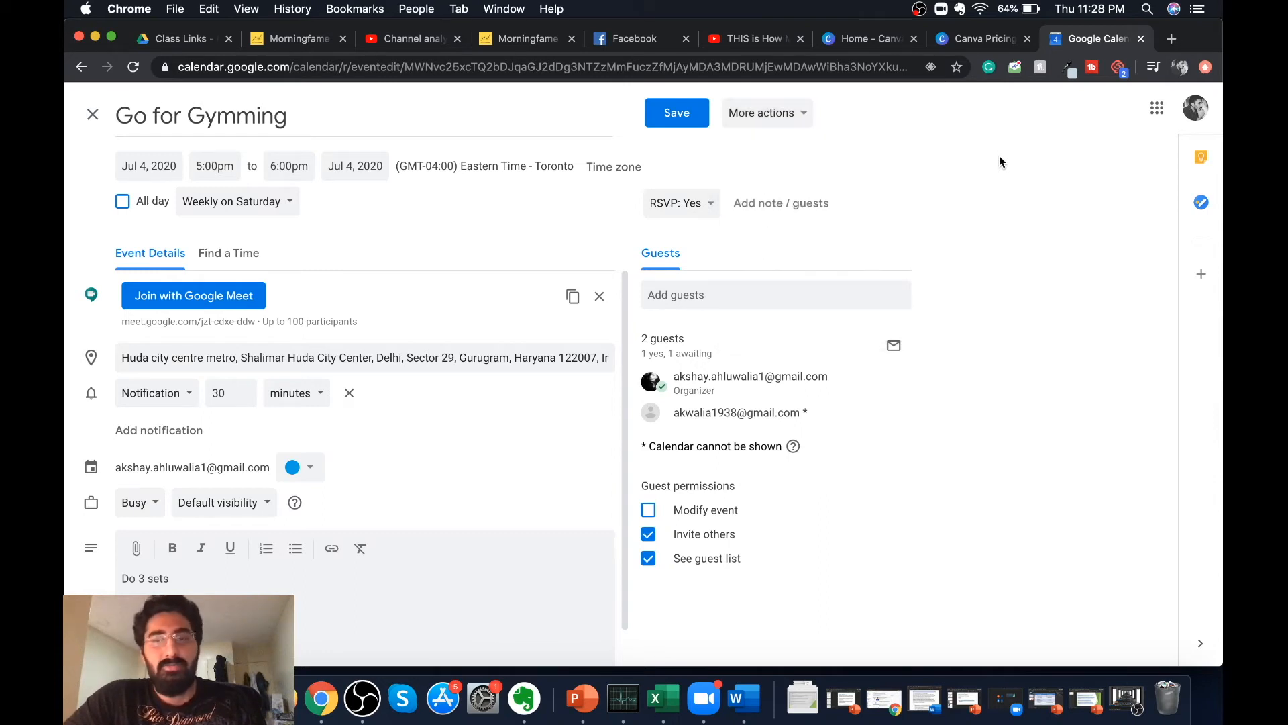
{"action": "left_click", "coordinate": [91, 116]}
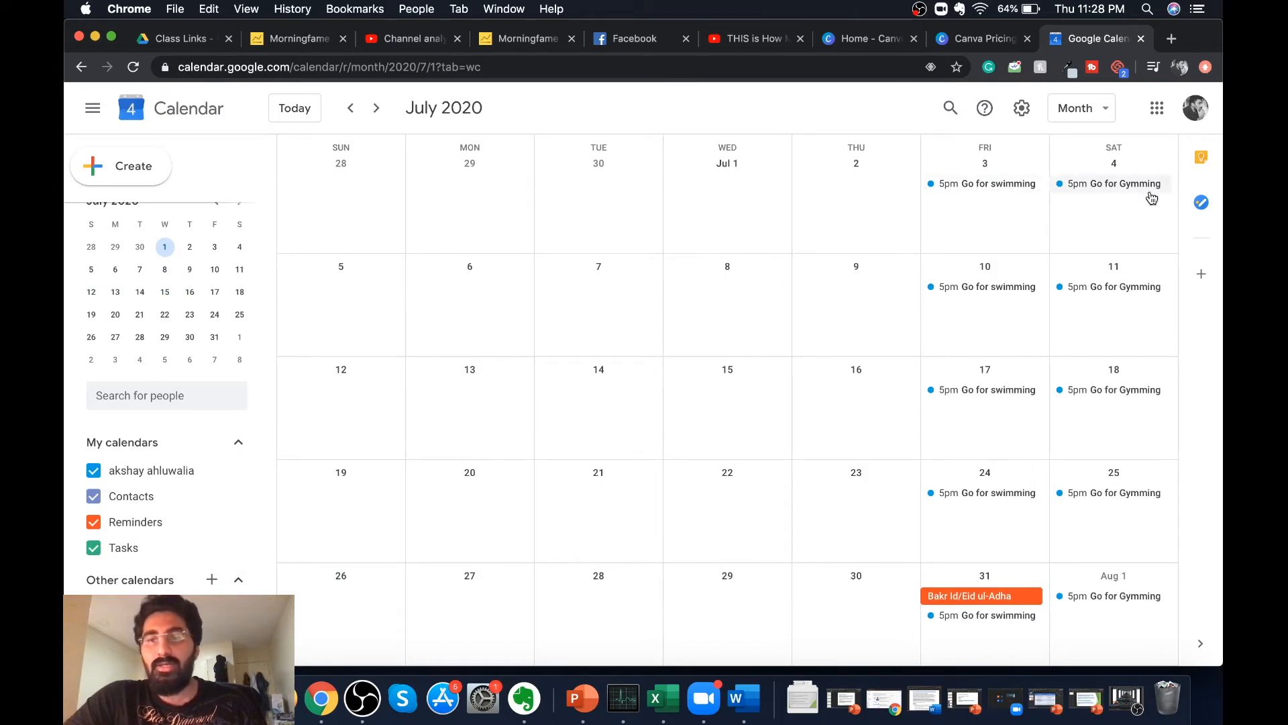
Start a reminder on July 3, 2020 that is not all day and repeats weekly on Friday
{"action": "left_click", "coordinate": [970, 208]}
{"action": "mouse_move", "coordinate": [966, 204]}
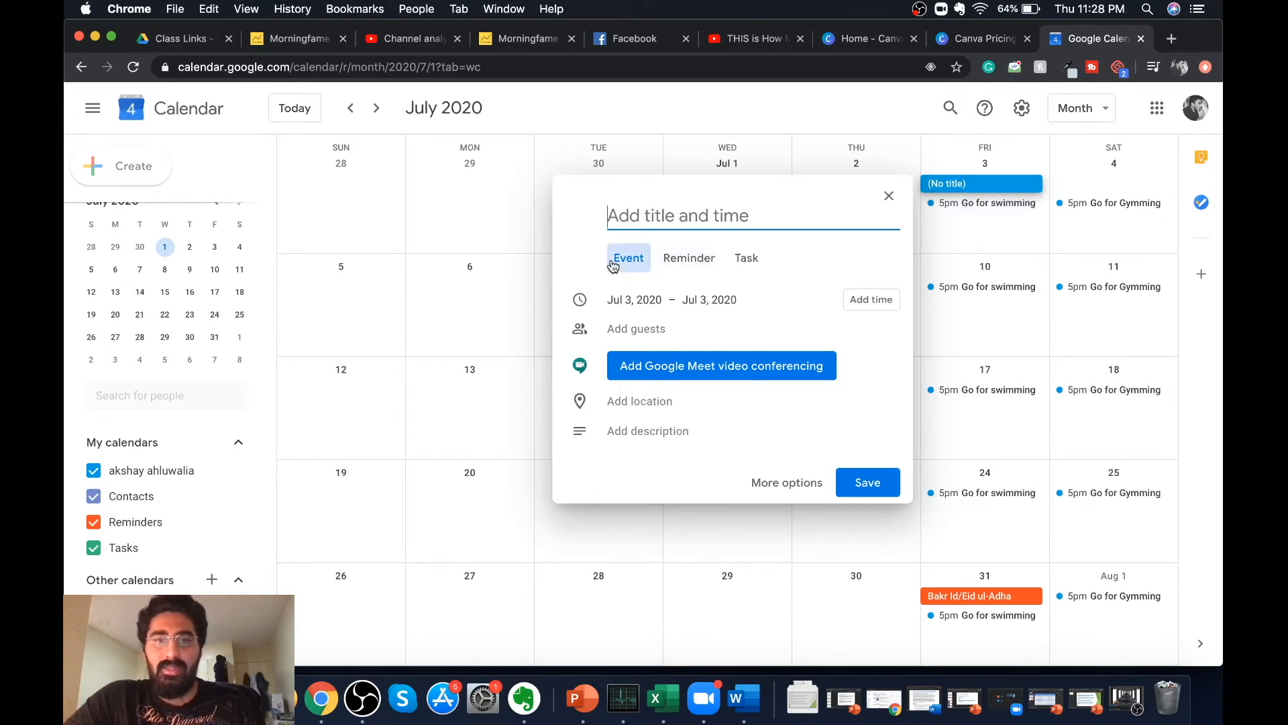
{"action": "left_click", "coordinate": [689, 259]}
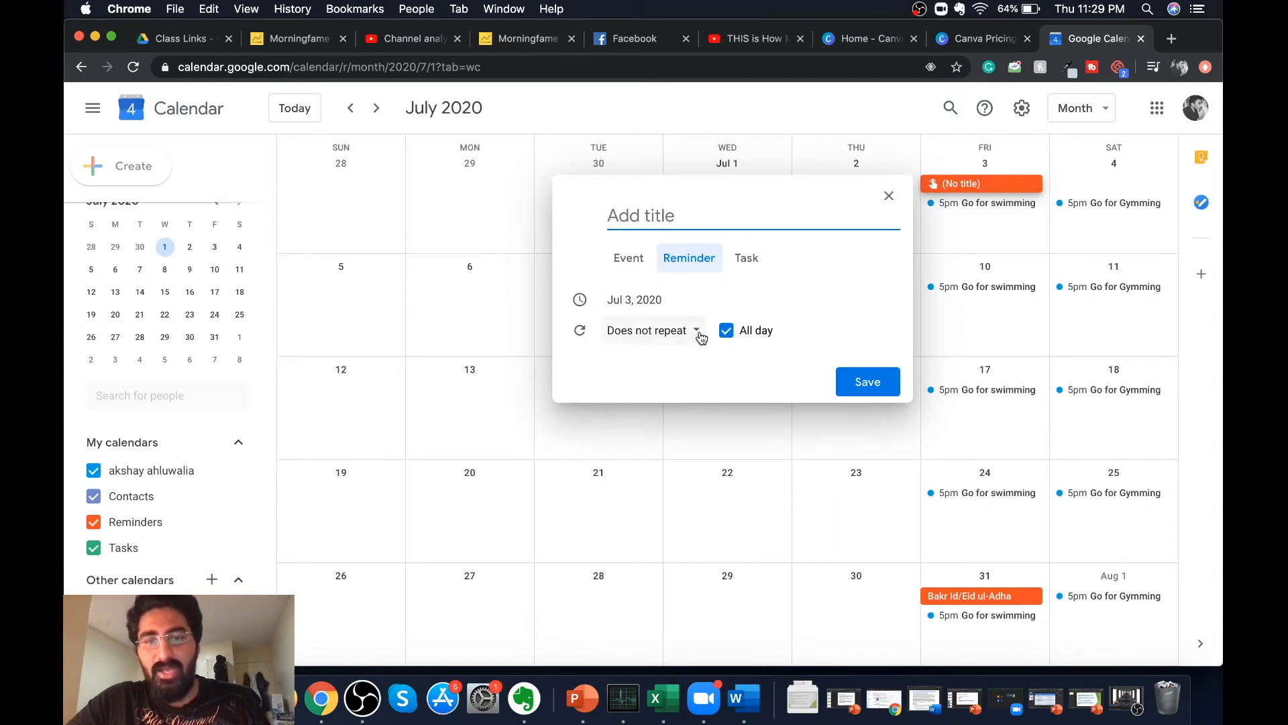
{"action": "left_click", "coordinate": [725, 330]}
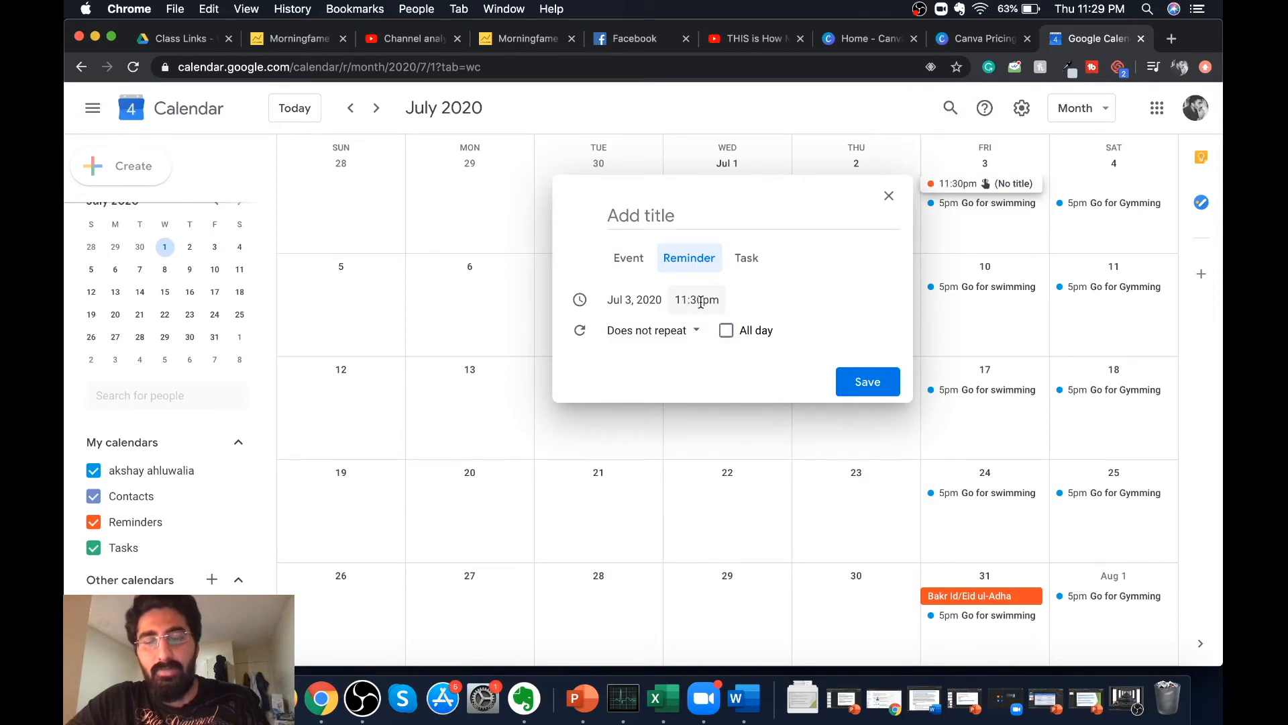
{"action": "left_click", "coordinate": [698, 335]}
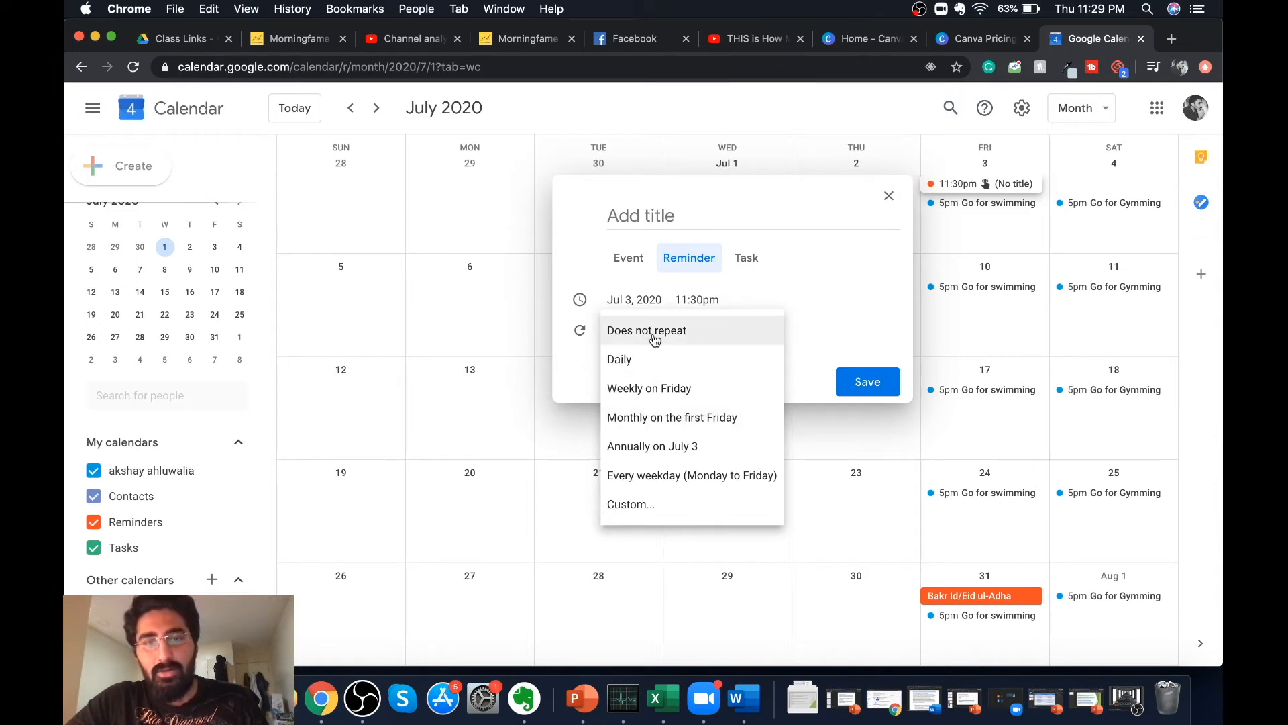
{"action": "left_click", "coordinate": [654, 338]}
{"action": "left_click", "coordinate": [689, 336]}
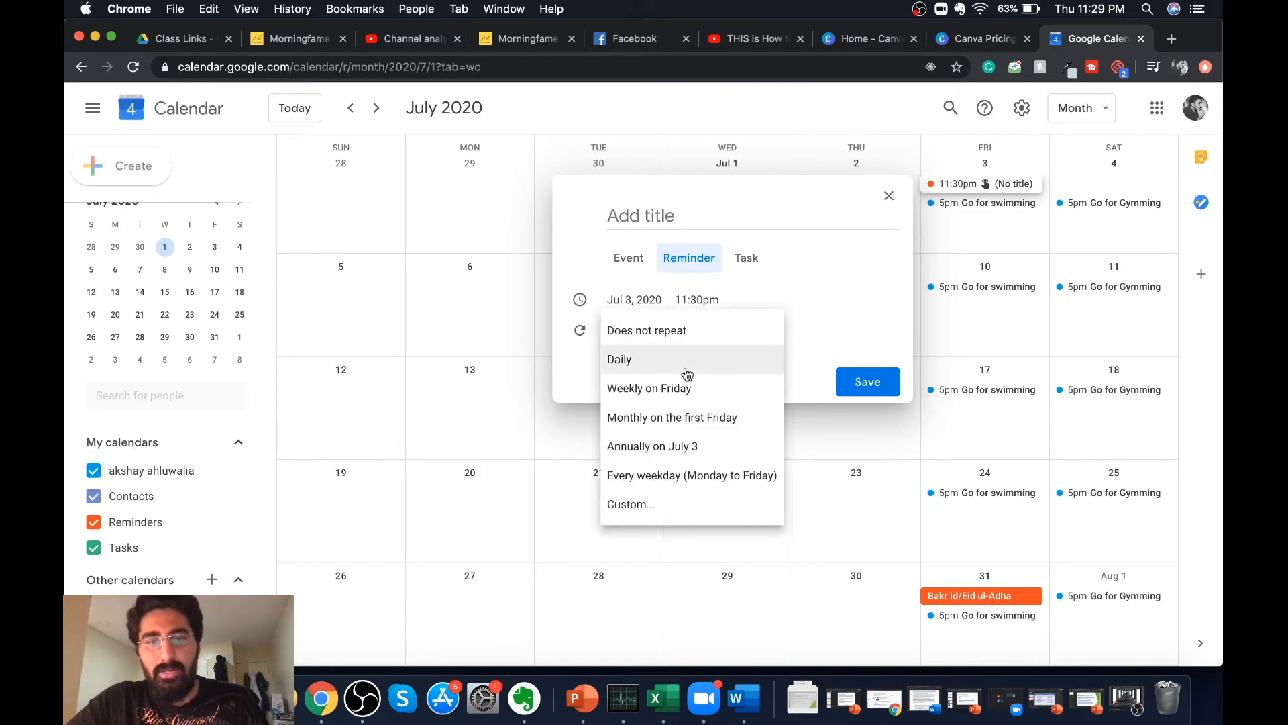
{"action": "left_click", "coordinate": [687, 389]}
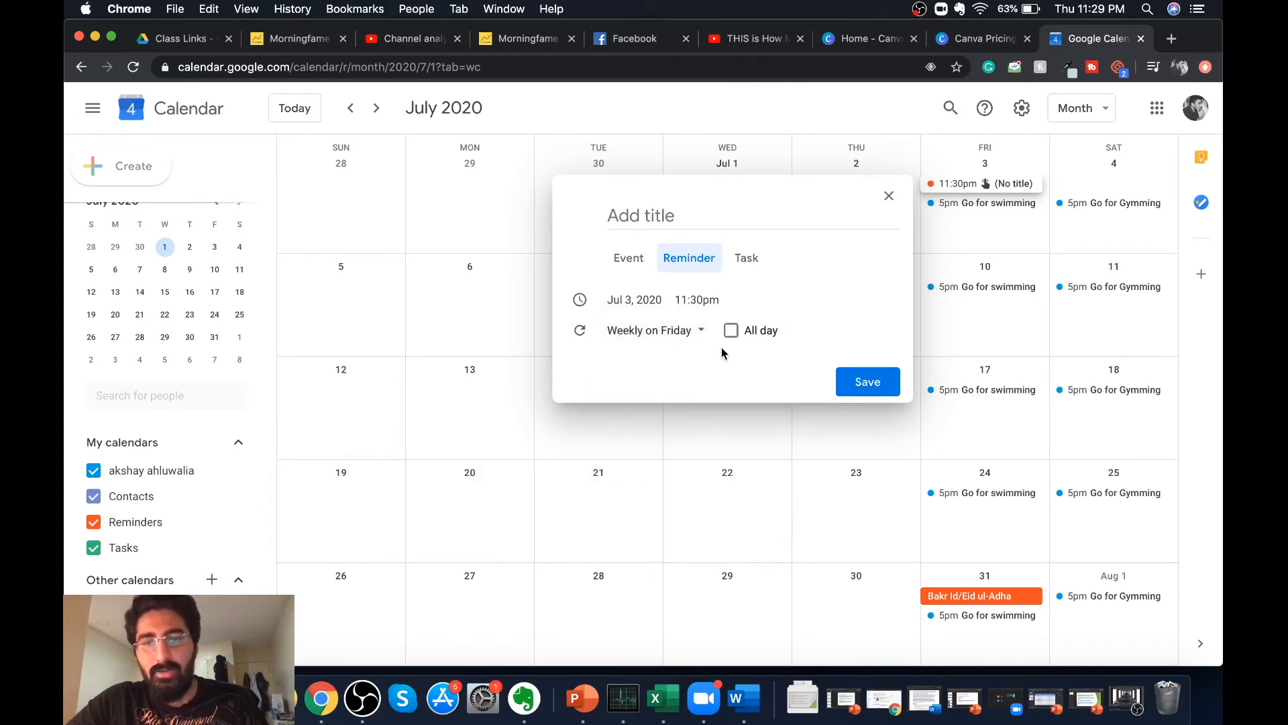
Set the new reminder's time to 11:45pm
{"action": "left_click", "coordinate": [655, 213]}
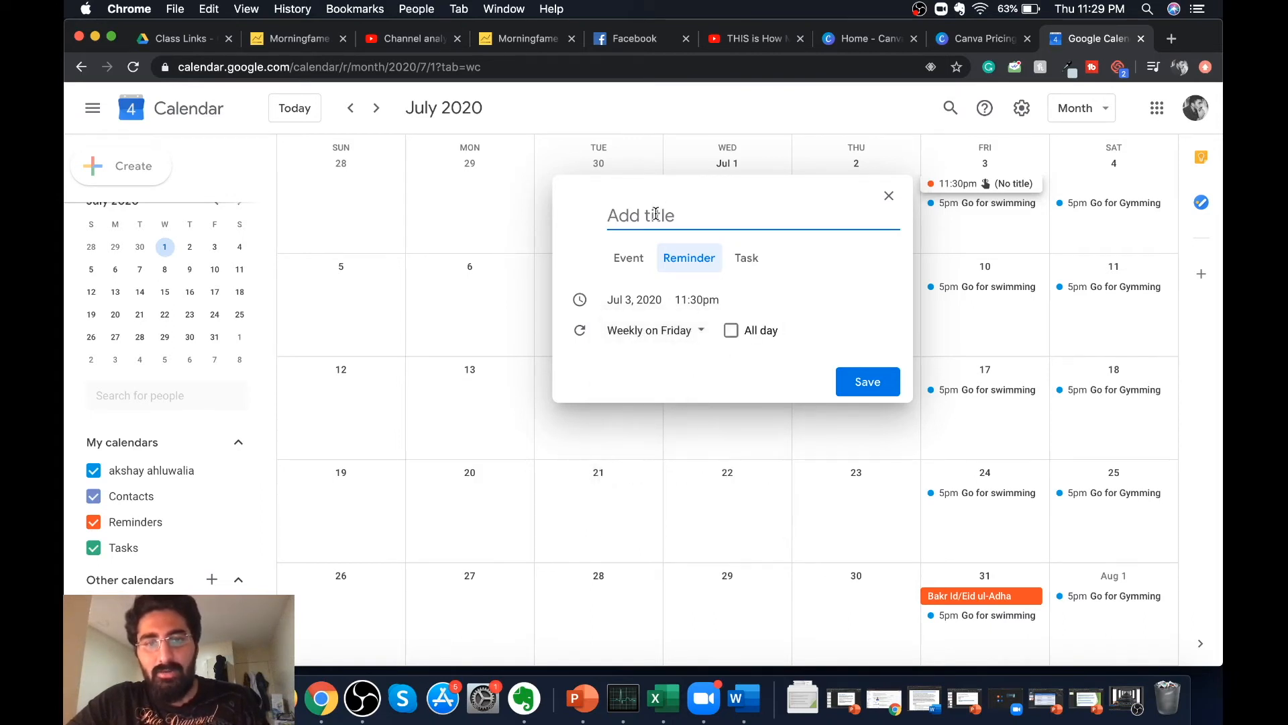
{"action": "left_click", "coordinate": [695, 300]}
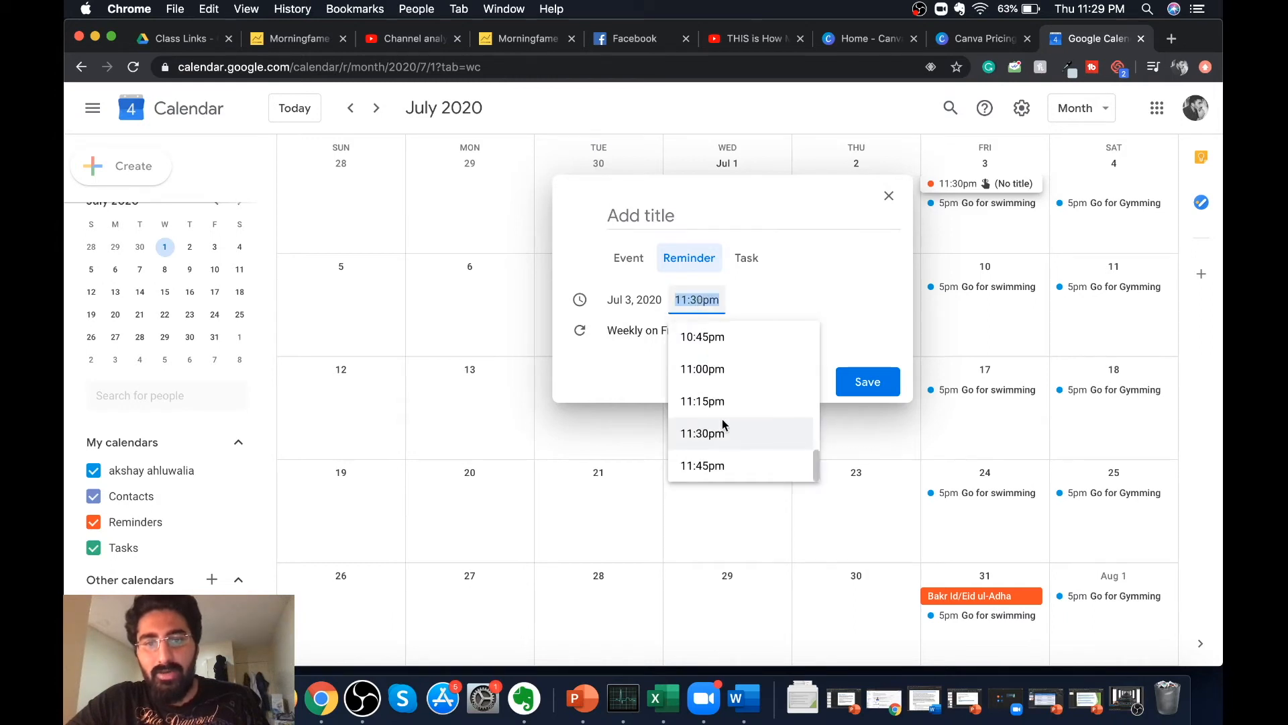
{"action": "scroll", "coordinate": [722, 415], "scroll_direction": "up", "scroll_amount": 2}
{"action": "scroll", "coordinate": [722, 415], "scroll_direction": "down", "scroll_amount": 2}
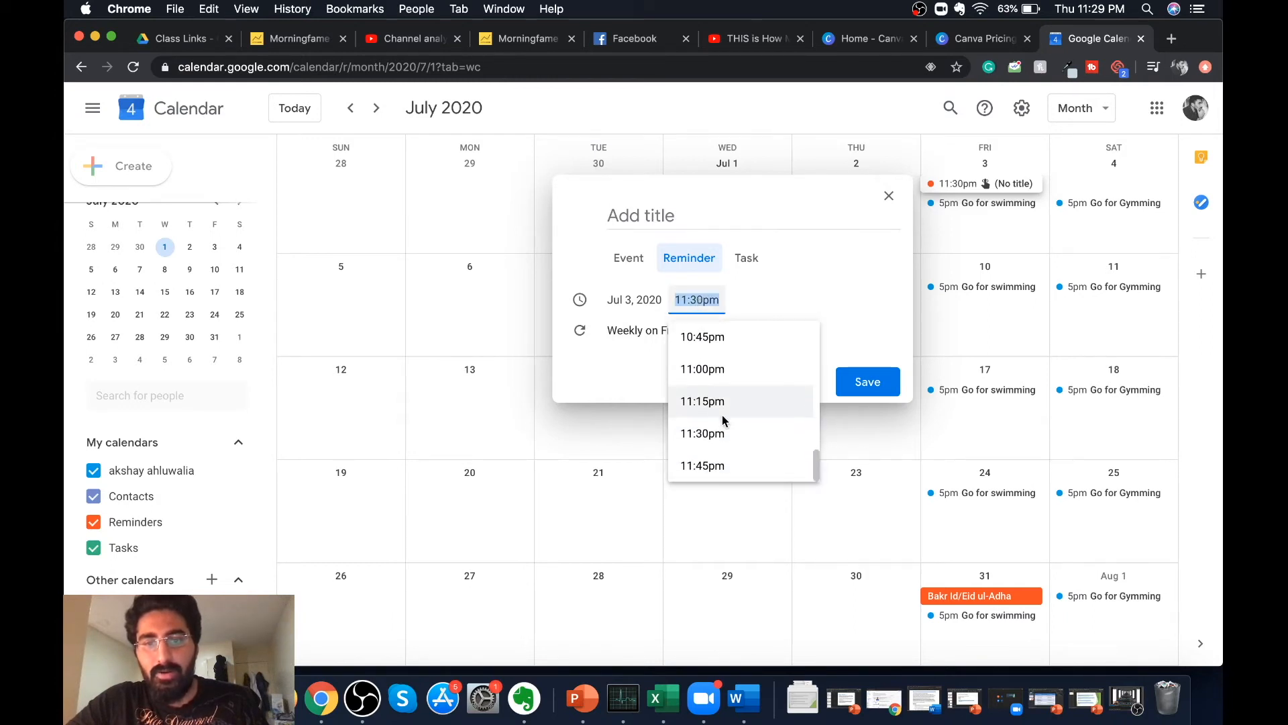
{"action": "left_click", "coordinate": [730, 465]}
Title the reminder "Go to Swim" and save it
{"action": "left_click", "coordinate": [665, 216]}
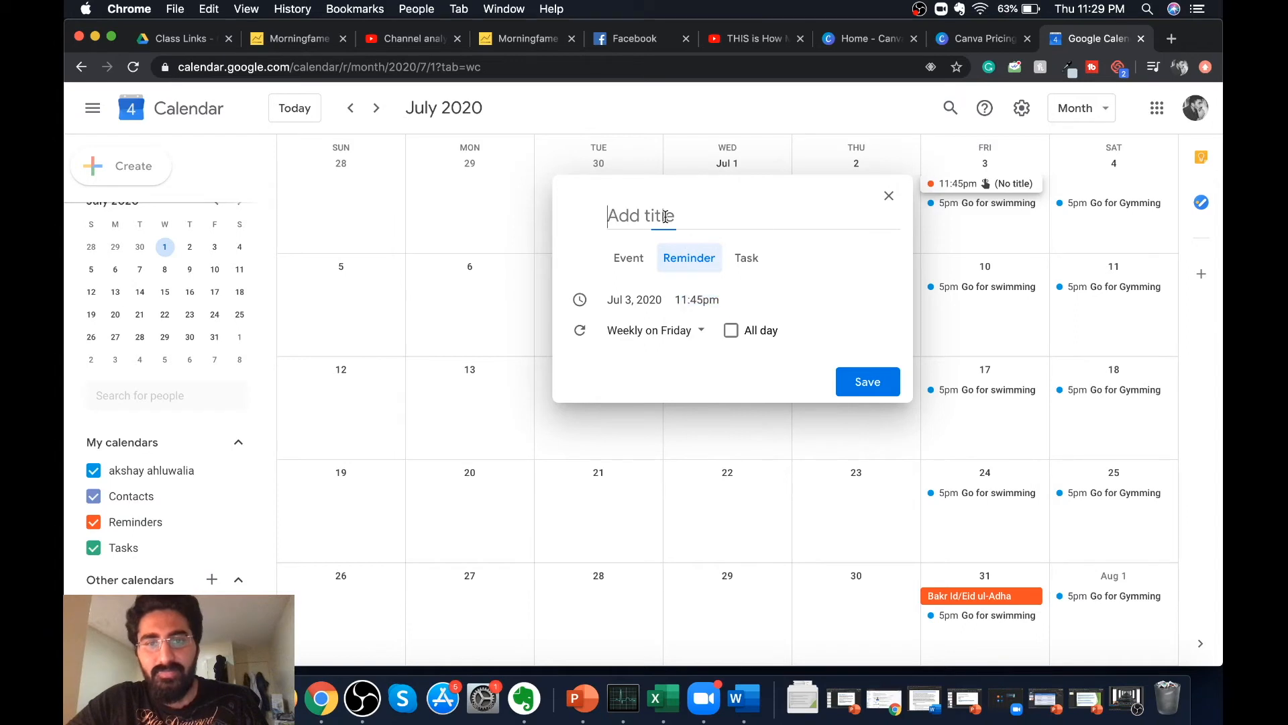
{"action": "type", "text": "Go to"}
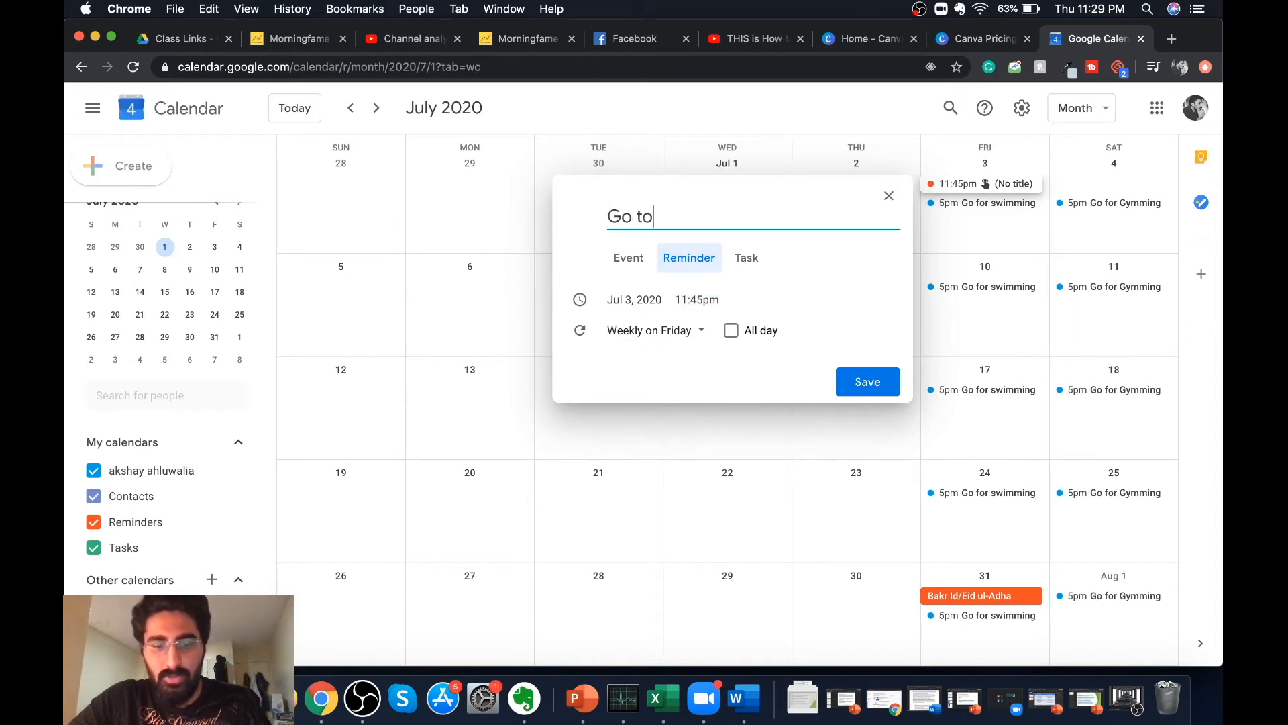
{"action": "type", "text": " swim"}
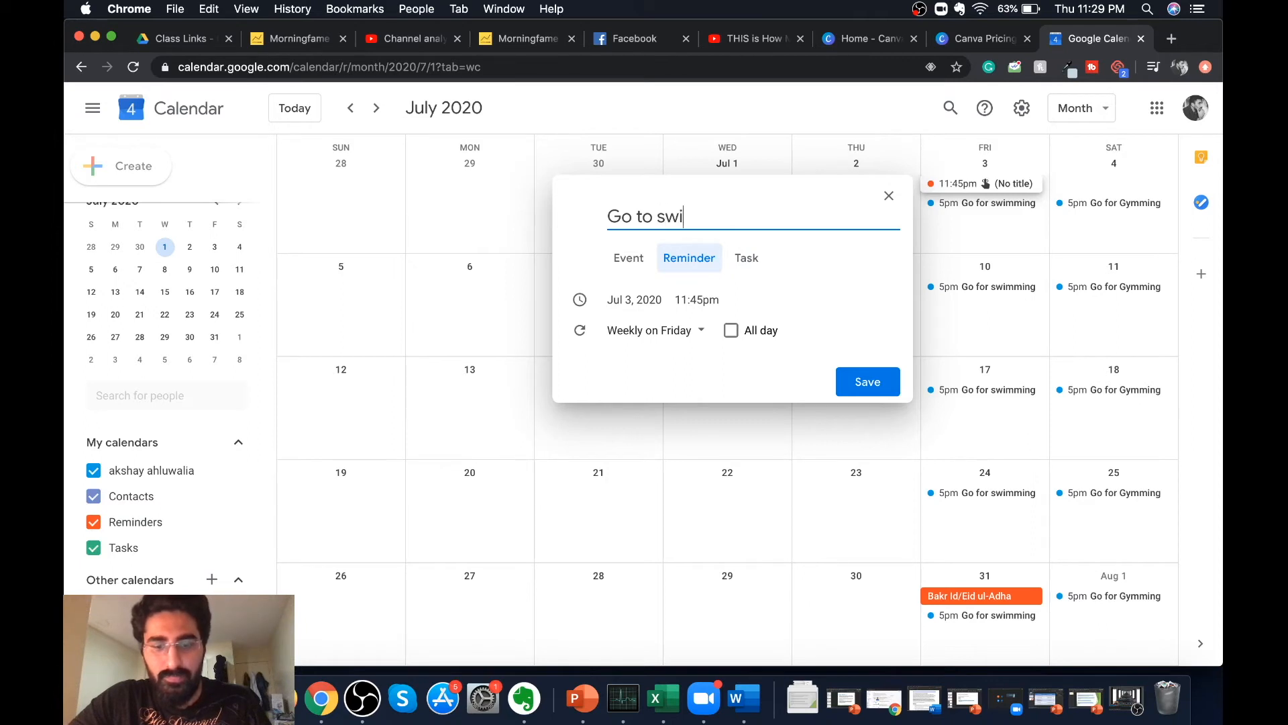
{"action": "left_click", "coordinate": [667, 213]}
{"action": "key", "text": "BackSpace"}
{"action": "type", "text": "Swim"}
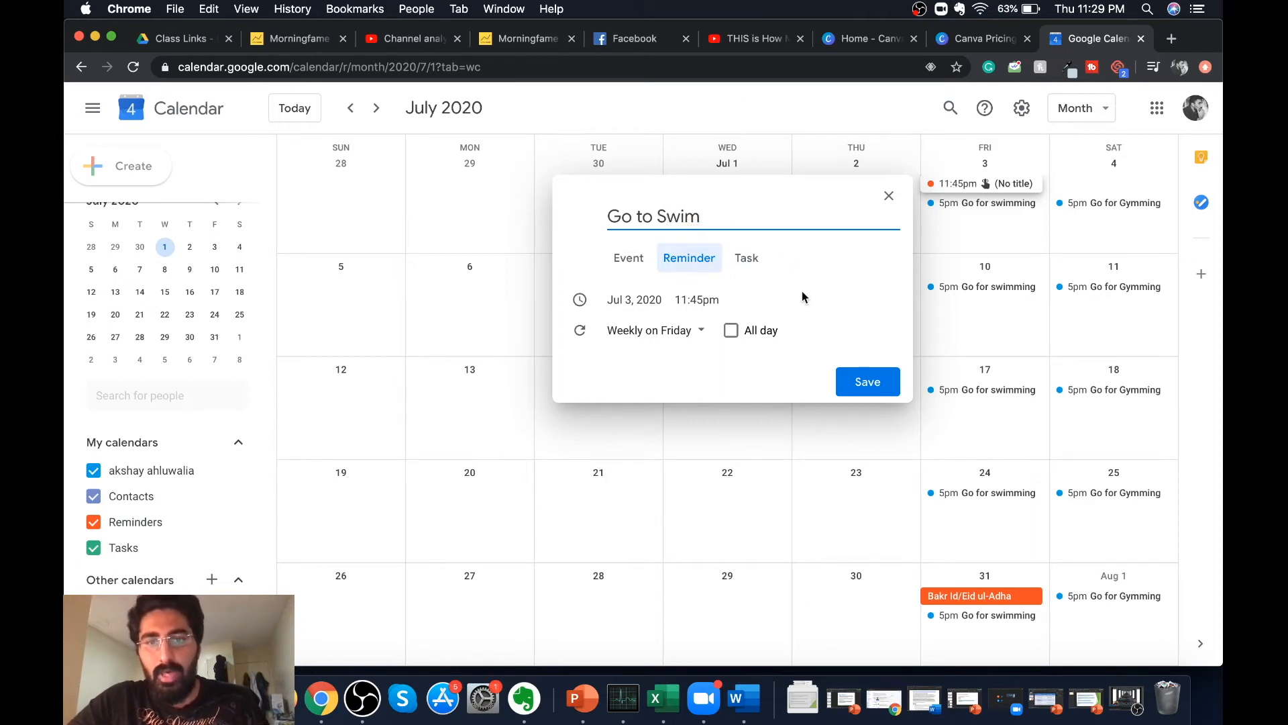
{"action": "left_click", "coordinate": [875, 388]}
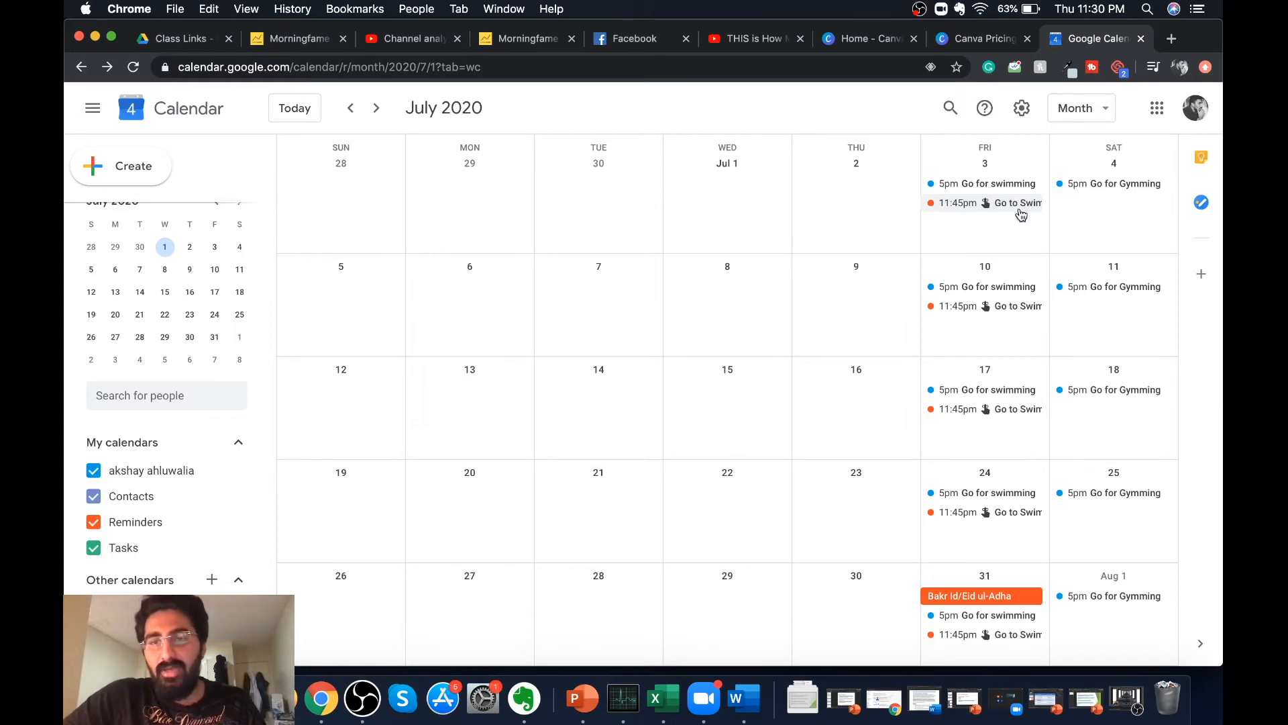
Change the July 3 "Go to Swim" reminder and all following ones to 11:45am, and mark the July 3 reminder as done
{"action": "left_click", "coordinate": [958, 208]}
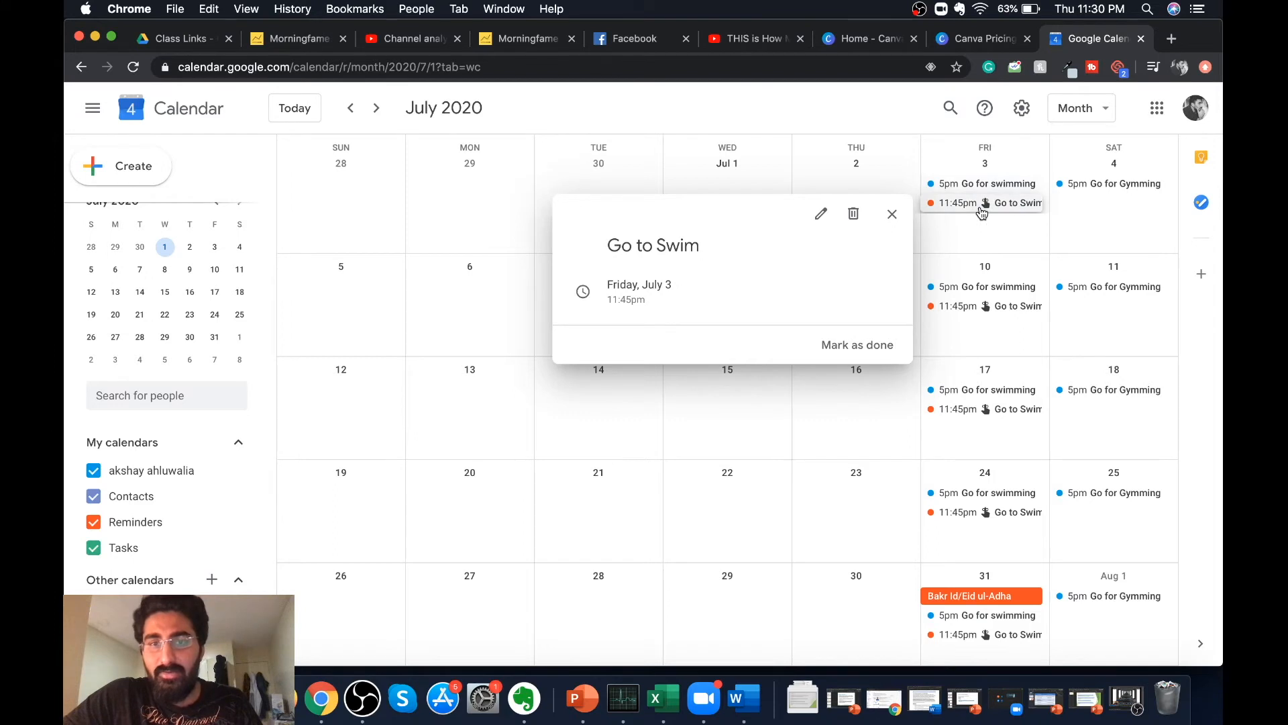
{"action": "left_click", "coordinate": [824, 216]}
{"action": "left_click", "coordinate": [691, 265]}
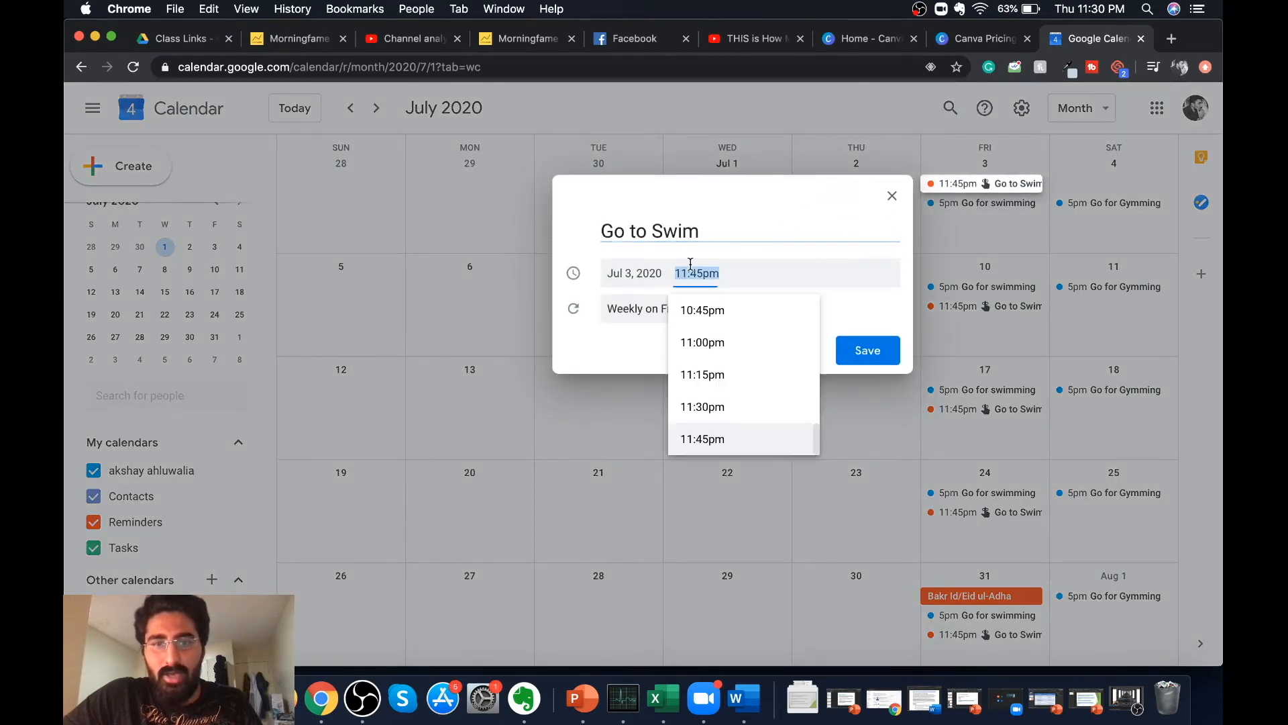
{"action": "scroll", "coordinate": [742, 377], "scroll_direction": "up", "scroll_amount": 15}
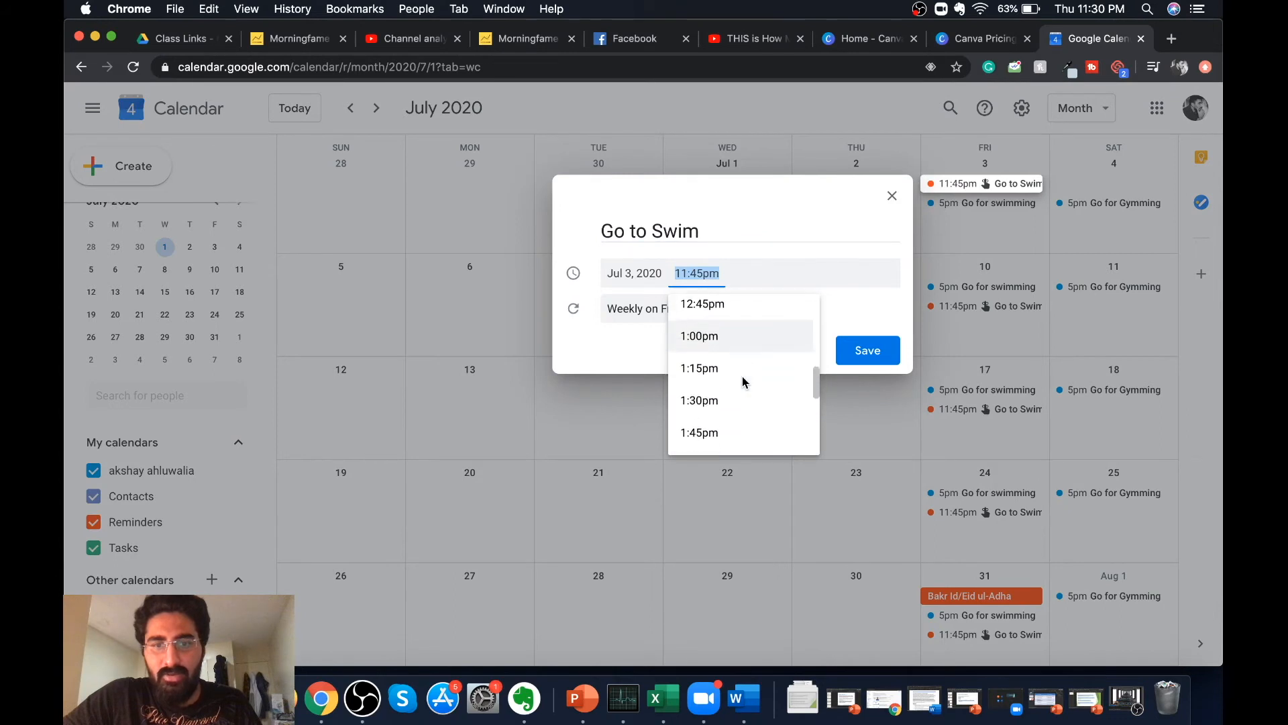
{"action": "scroll", "coordinate": [742, 377], "scroll_direction": "up", "scroll_amount": 5}
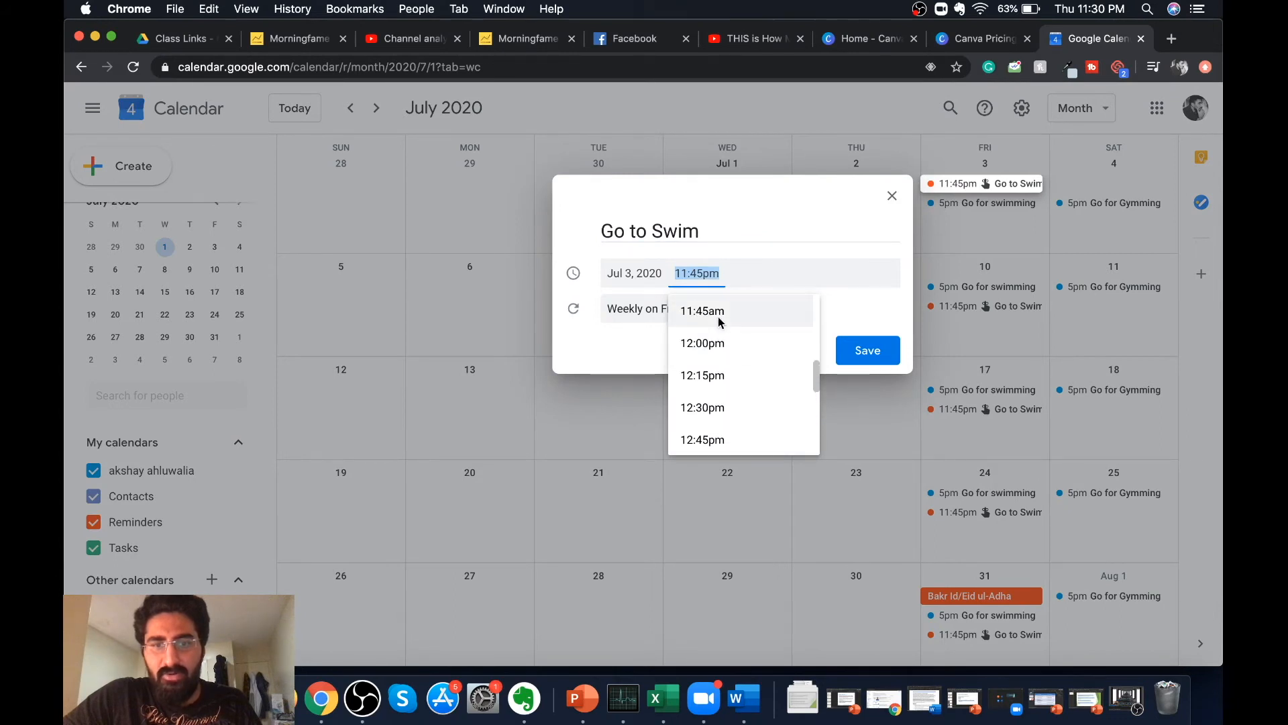
{"action": "left_click", "coordinate": [720, 322]}
{"action": "left_click", "coordinate": [870, 352]}
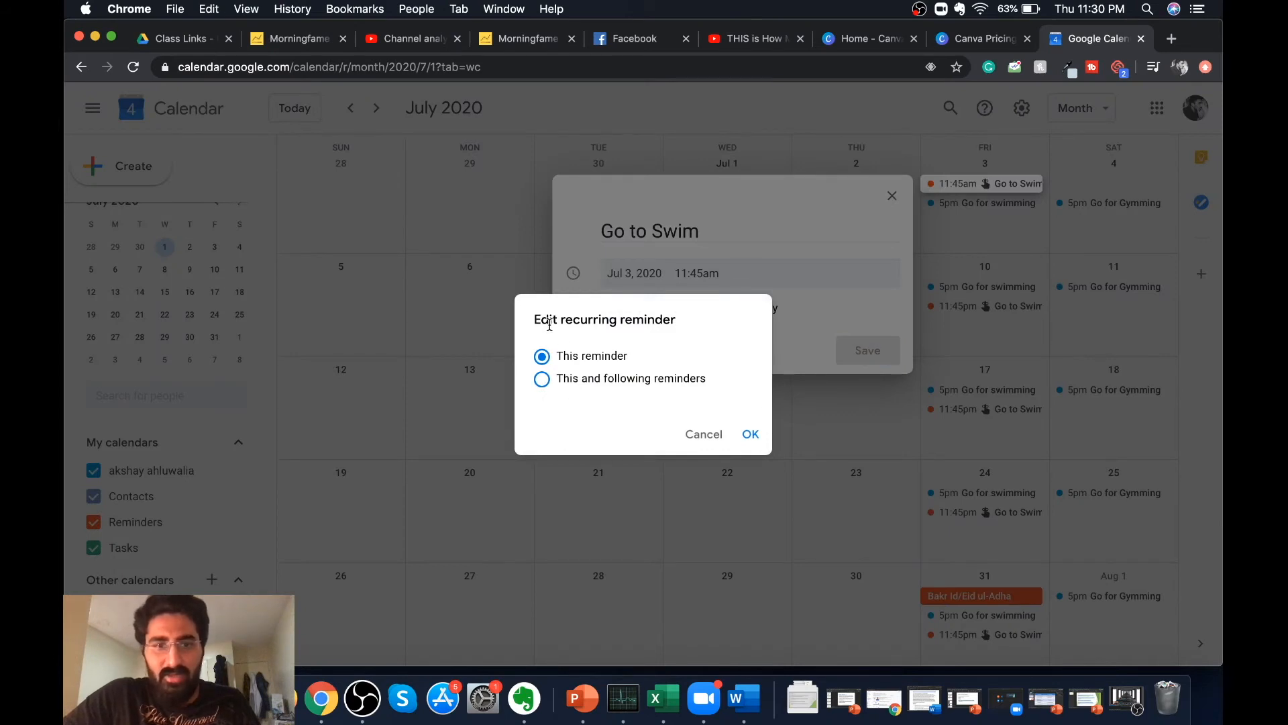
{"action": "left_click", "coordinate": [543, 381]}
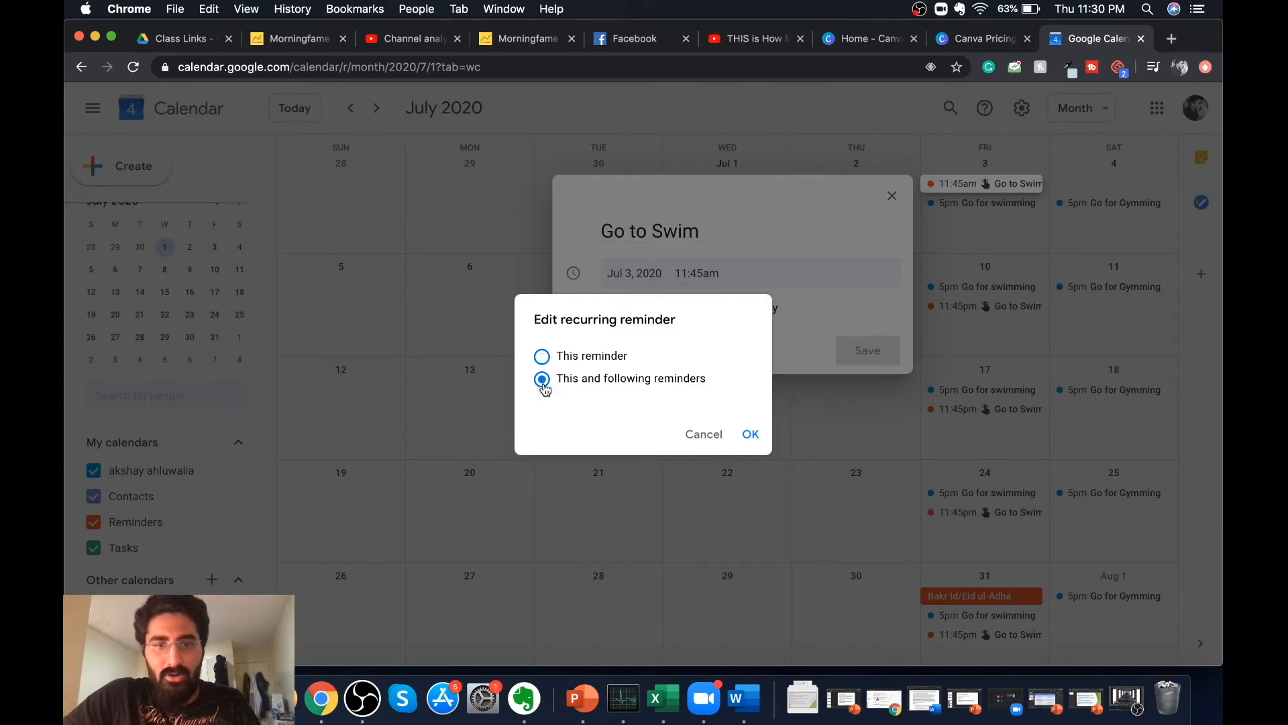
{"action": "left_click", "coordinate": [752, 438]}
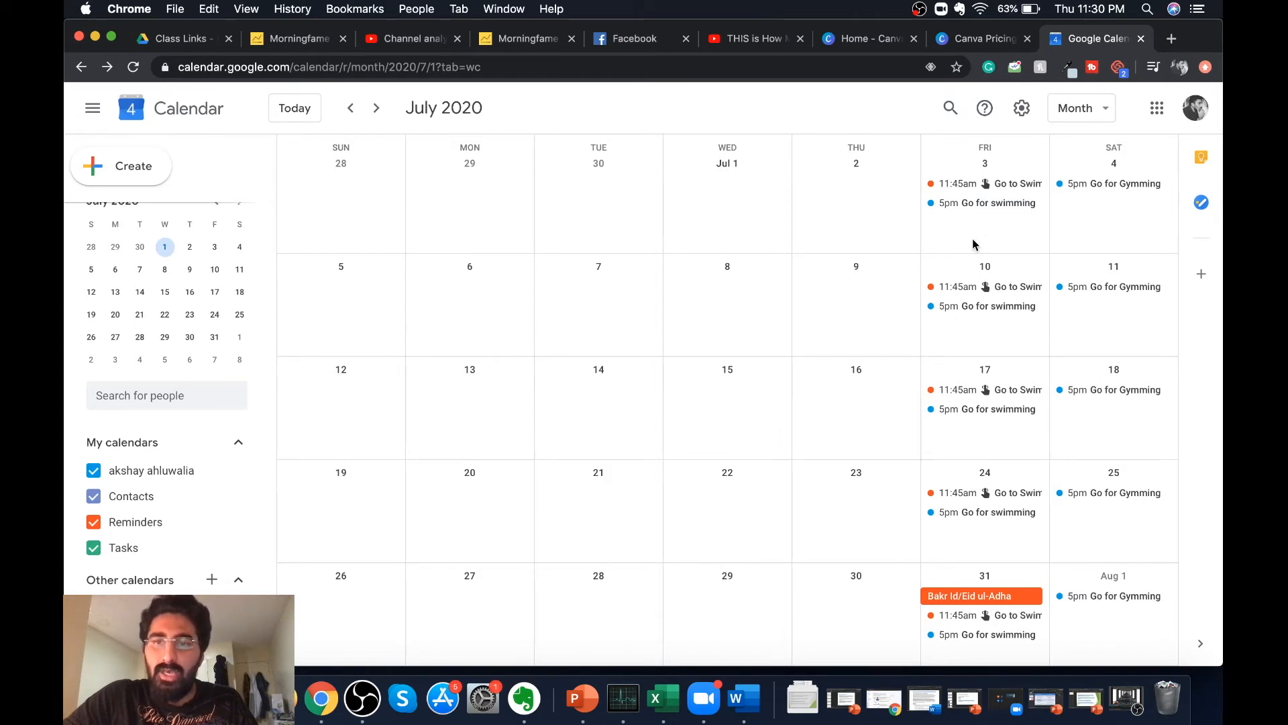
{"action": "left_click", "coordinate": [965, 186]}
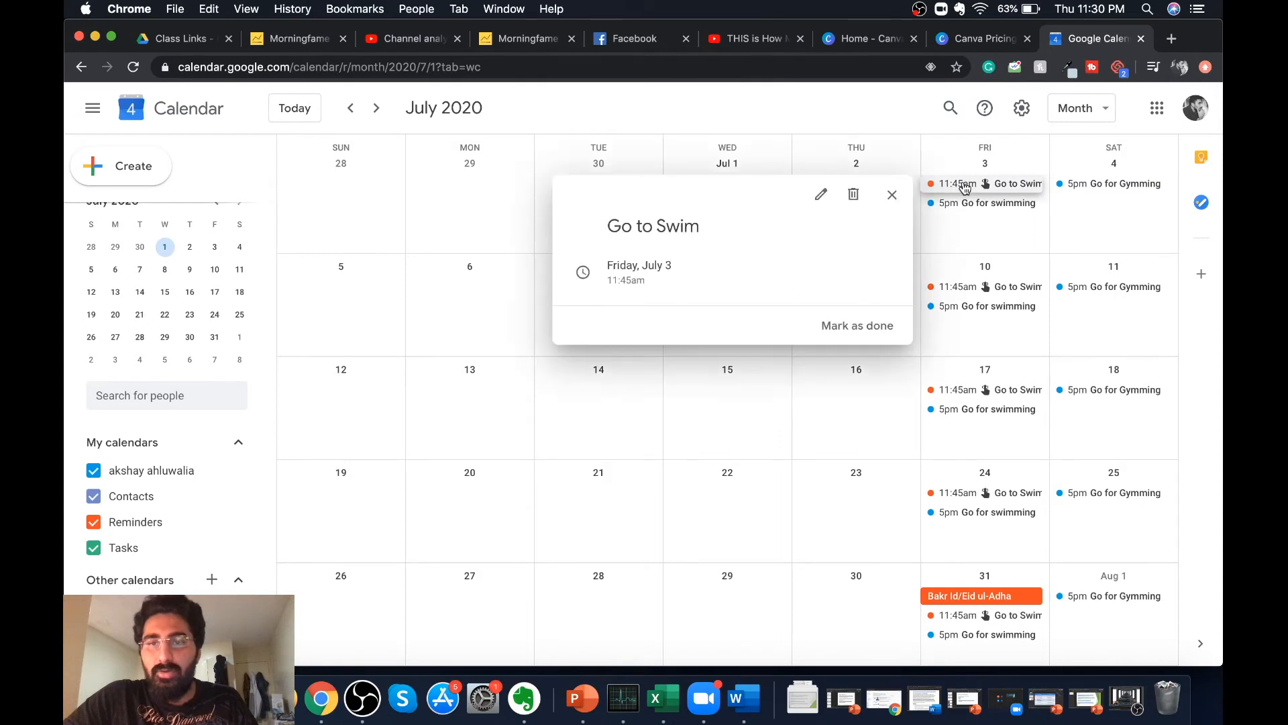
{"action": "left_click", "coordinate": [852, 326]}
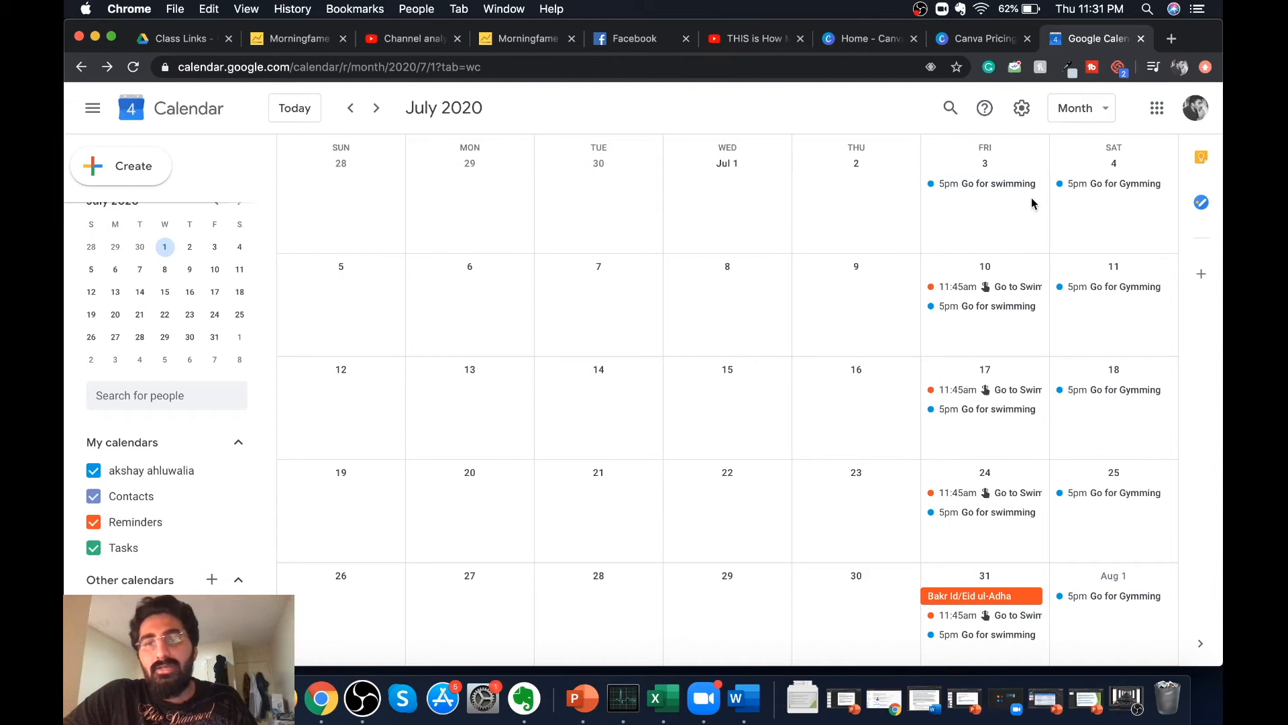
Start an all-day task on July 2, 2020 titled "Shop for Swim and gym"
{"action": "left_click", "coordinate": [892, 186]}
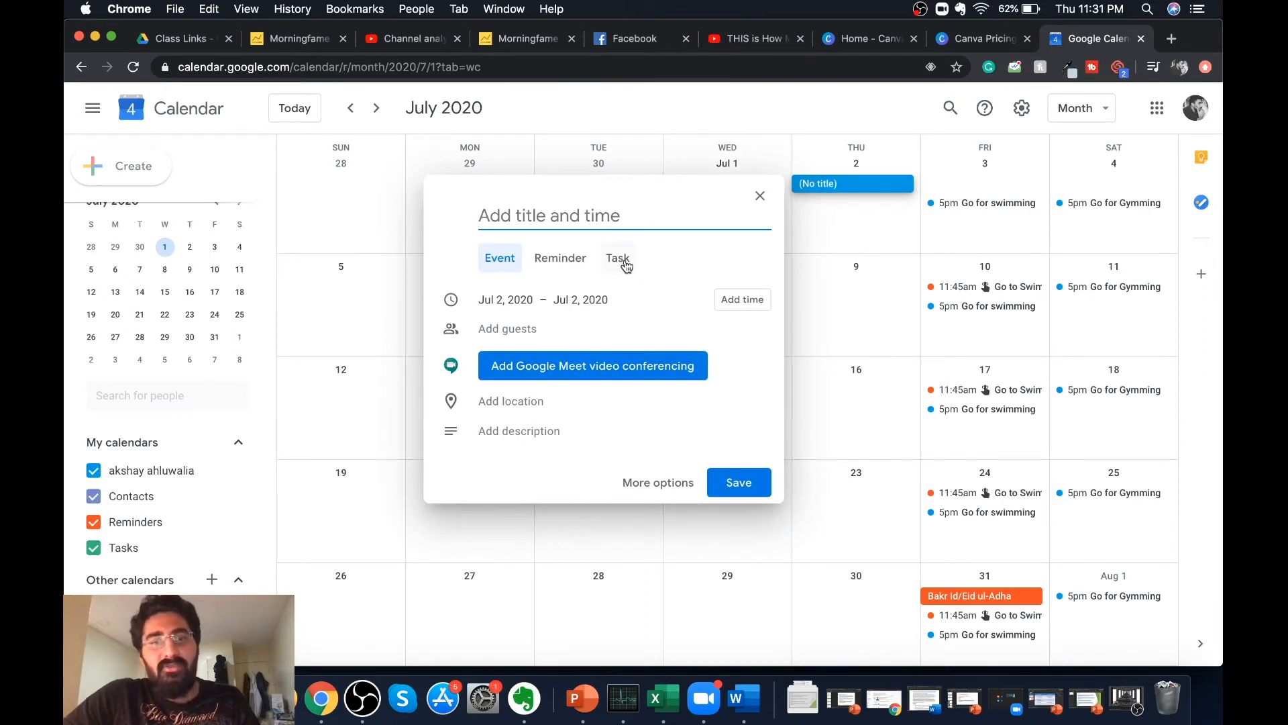
{"action": "left_click", "coordinate": [625, 263]}
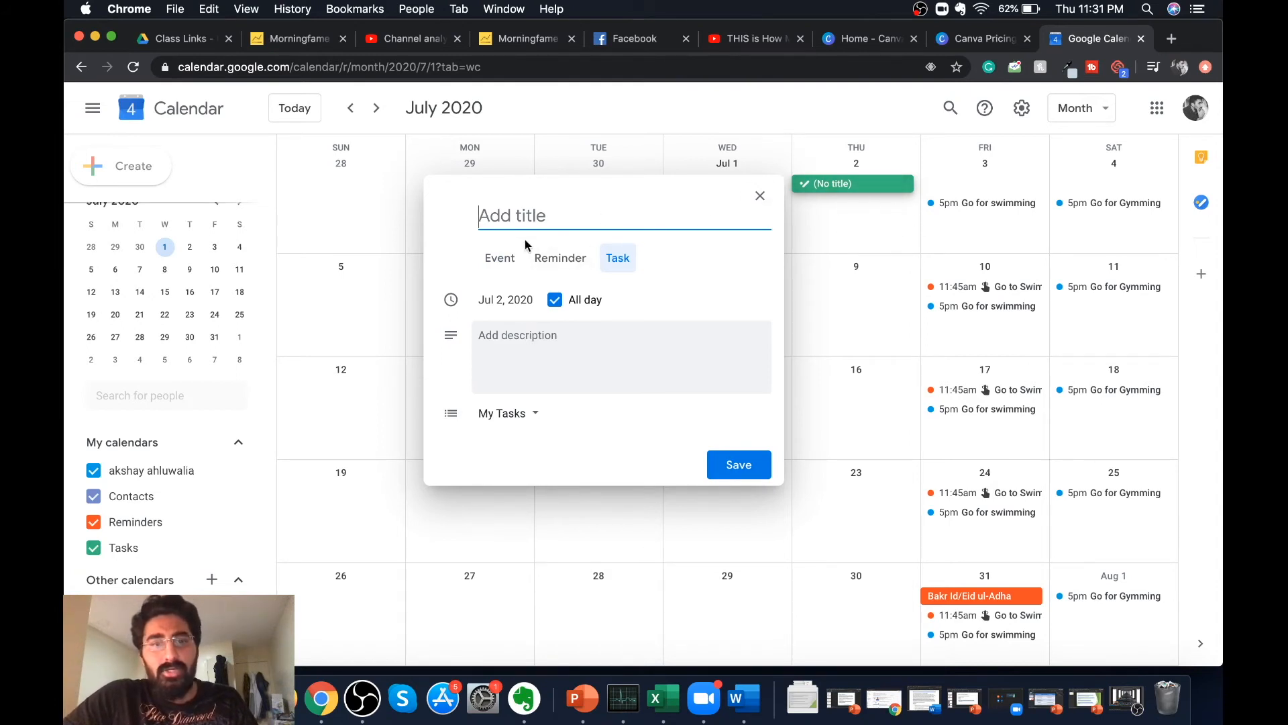
{"action": "type", "text": "Shop for "}
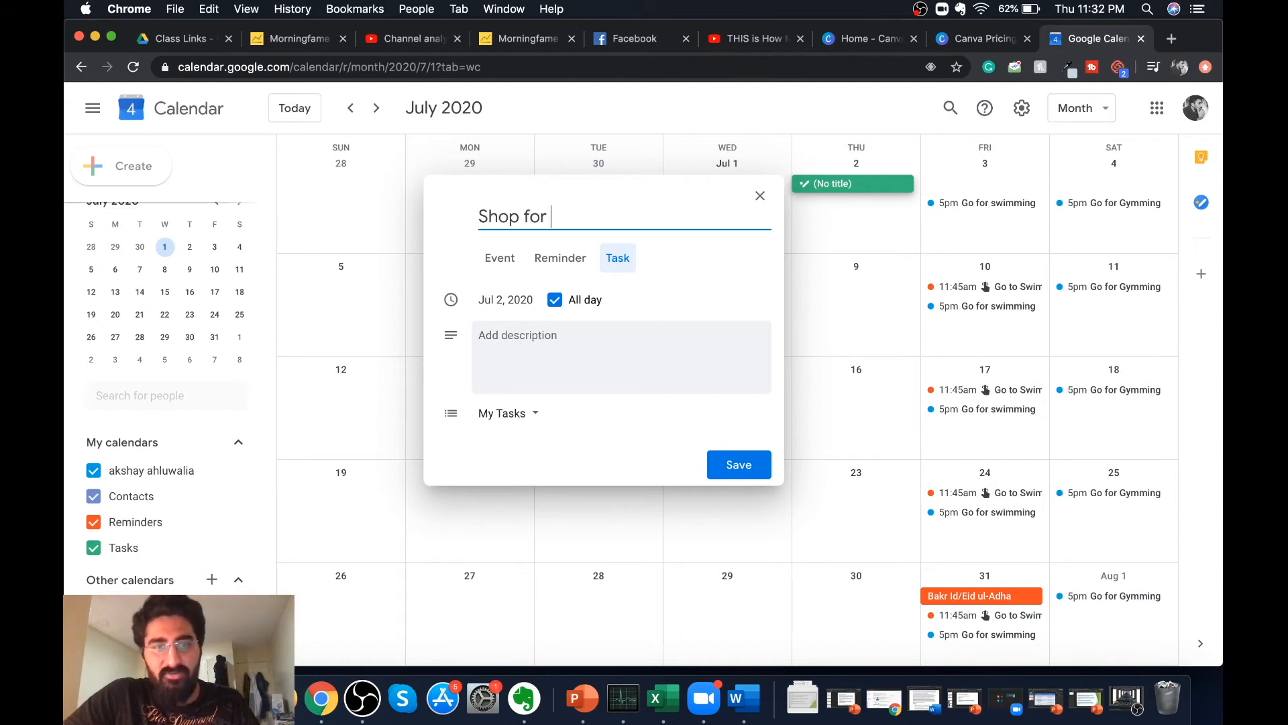
{"action": "type", "text": "Sim"}
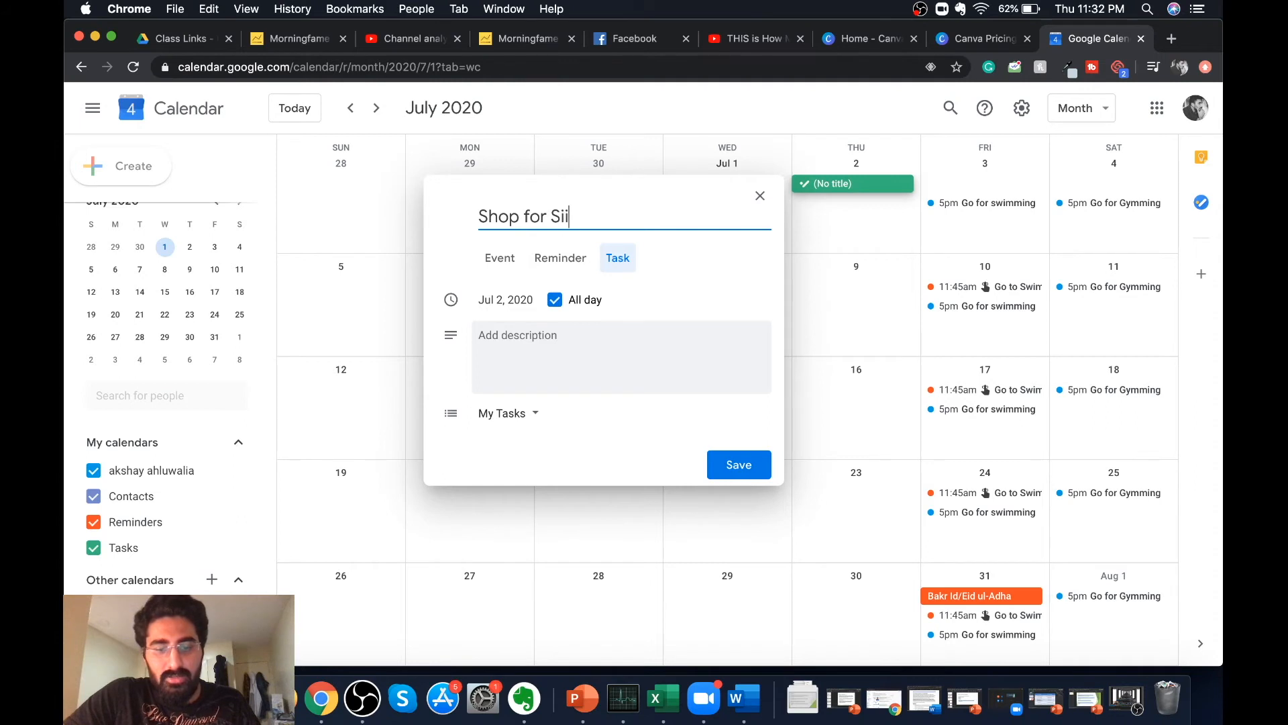
{"action": "key", "text": "BackSpace"}
{"action": "key", "text": "BackSpace"}
{"action": "type", "text": "wim "}
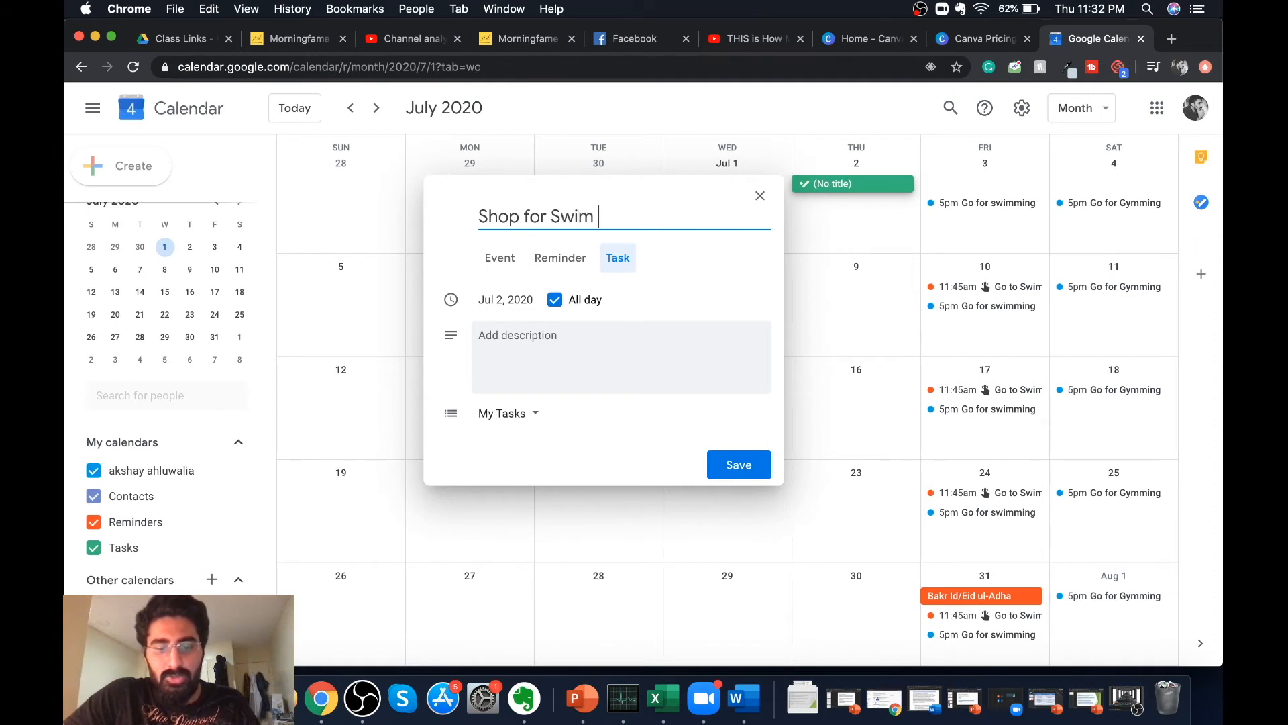
{"action": "type", "text": "and gym"}
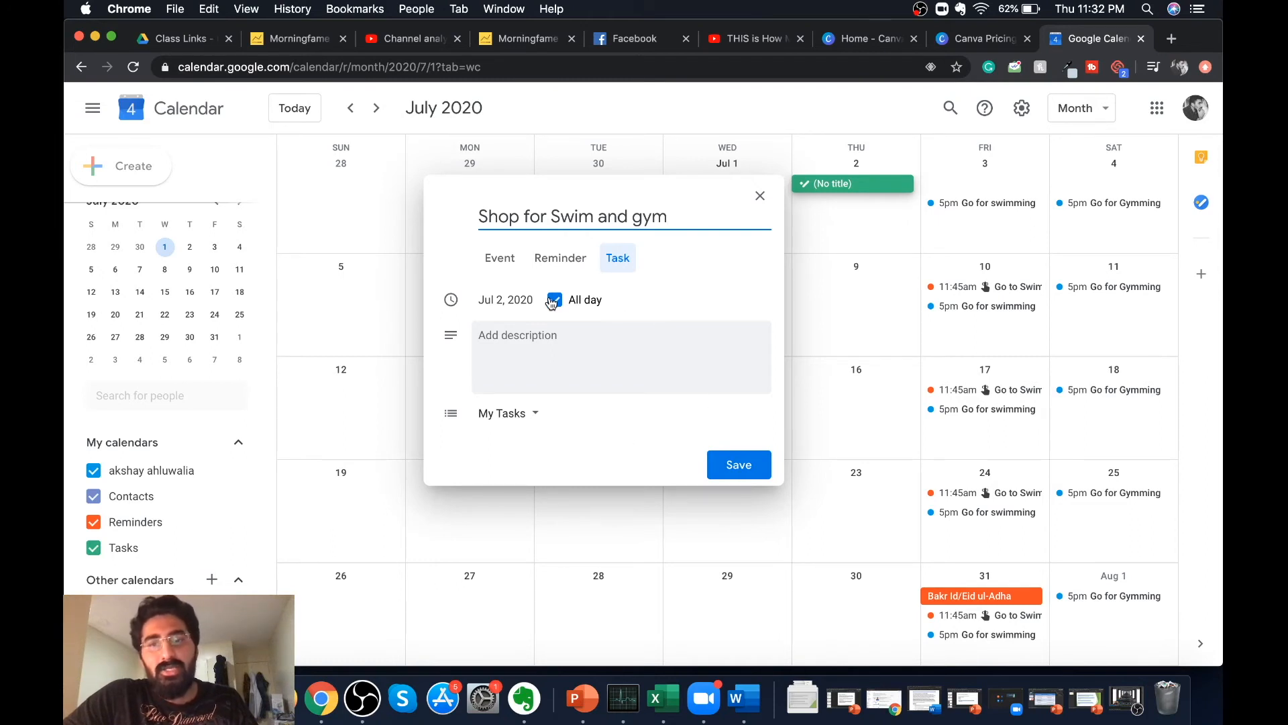
Enter "Buy gym merch" and "Buy swim merch" on separate lines as the task's description
{"action": "left_click", "coordinate": [509, 353]}
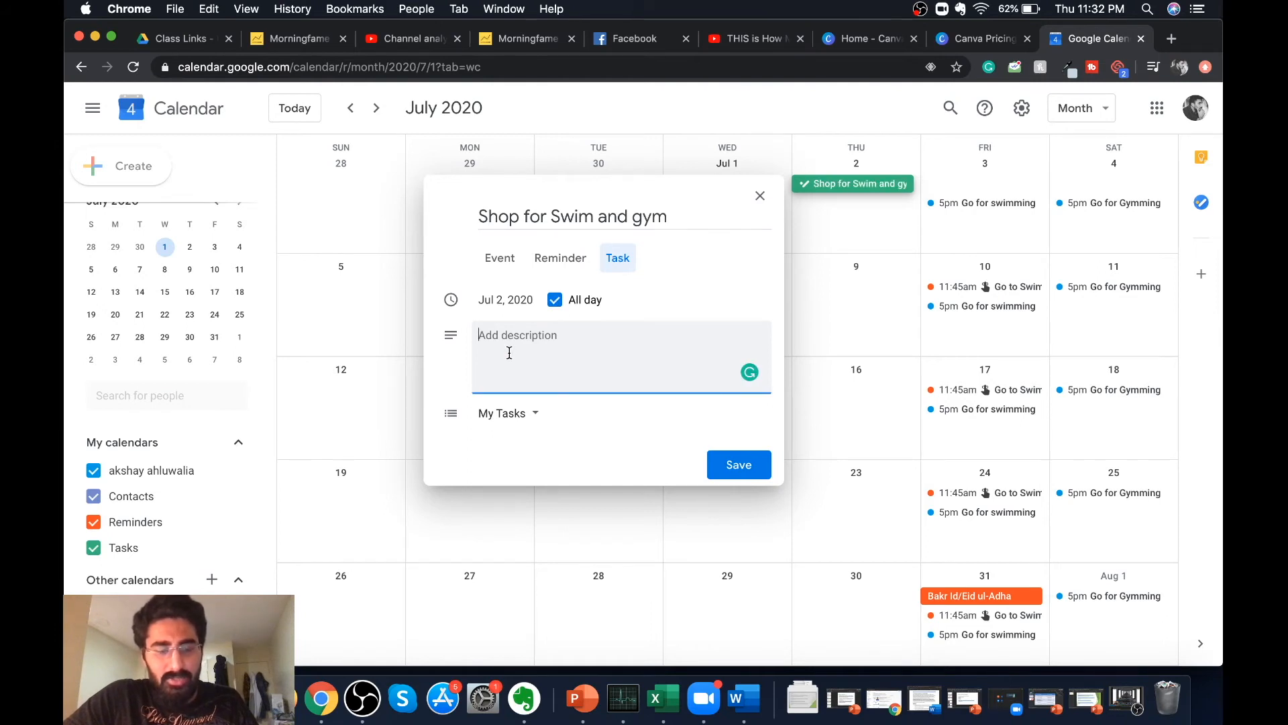
{"action": "type", "text": "Bu"}
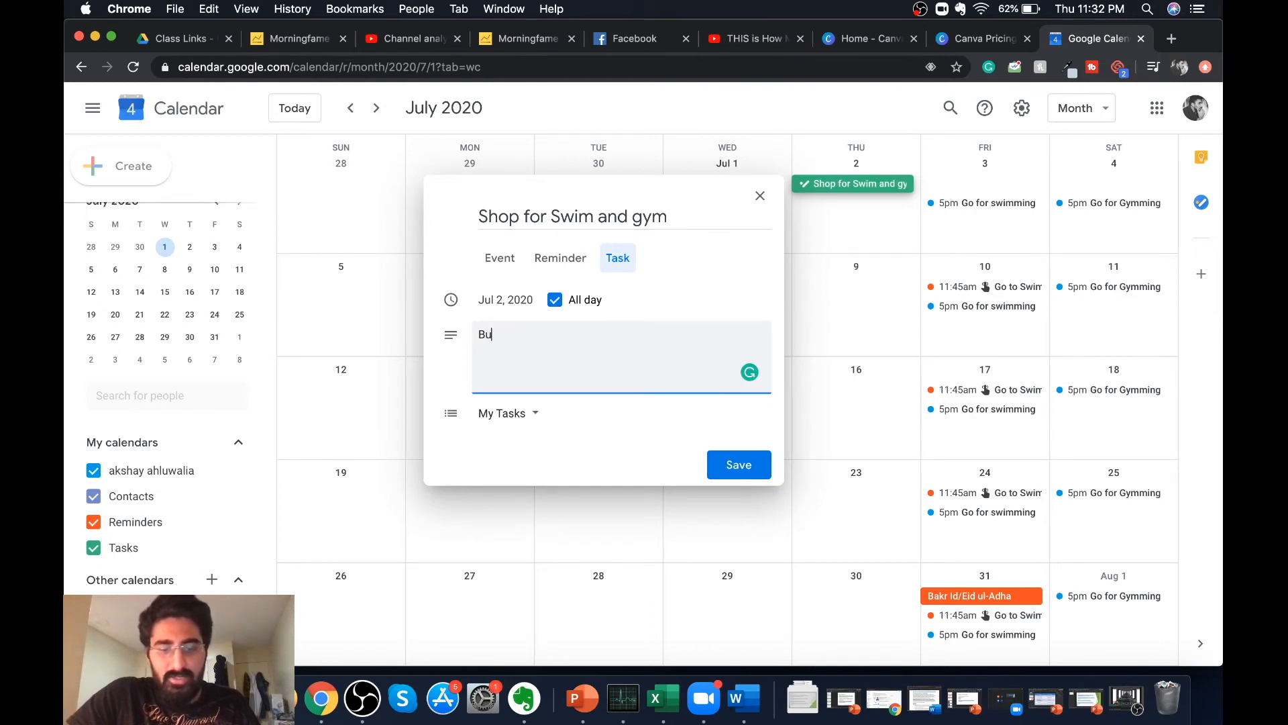
{"action": "type", "text": "y gym mech"}
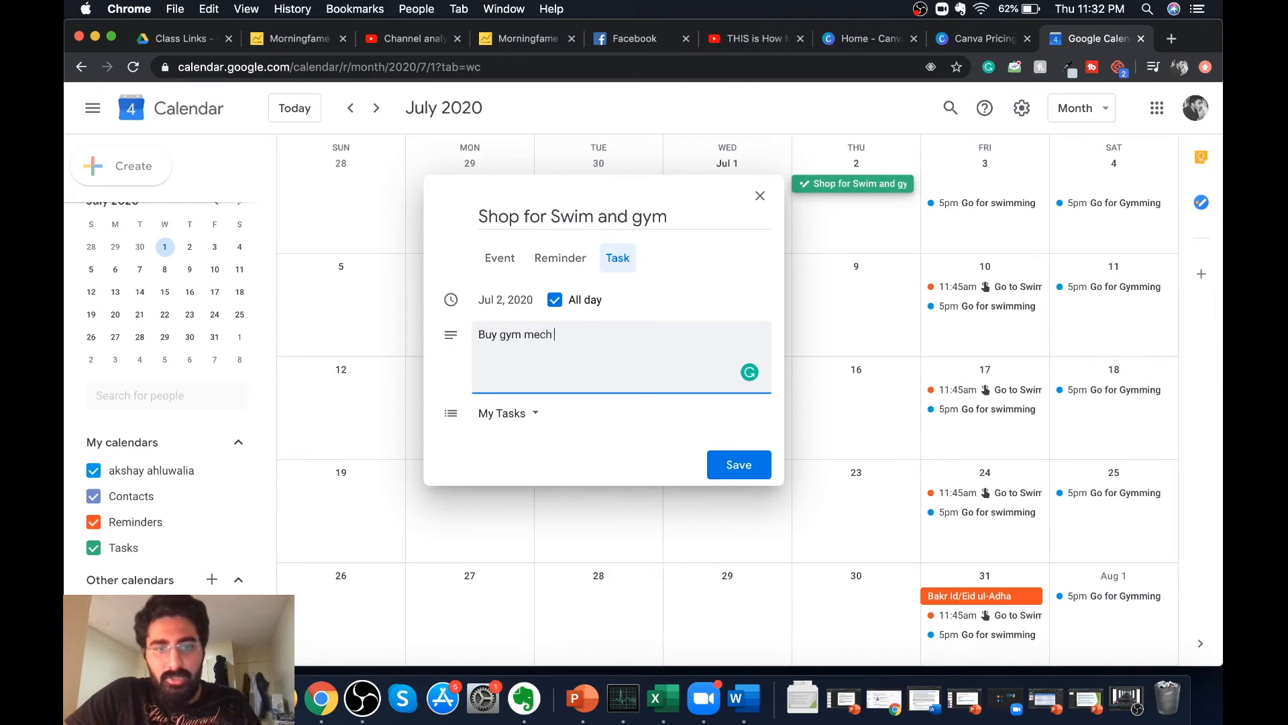
{"action": "key", "text": "Return"}
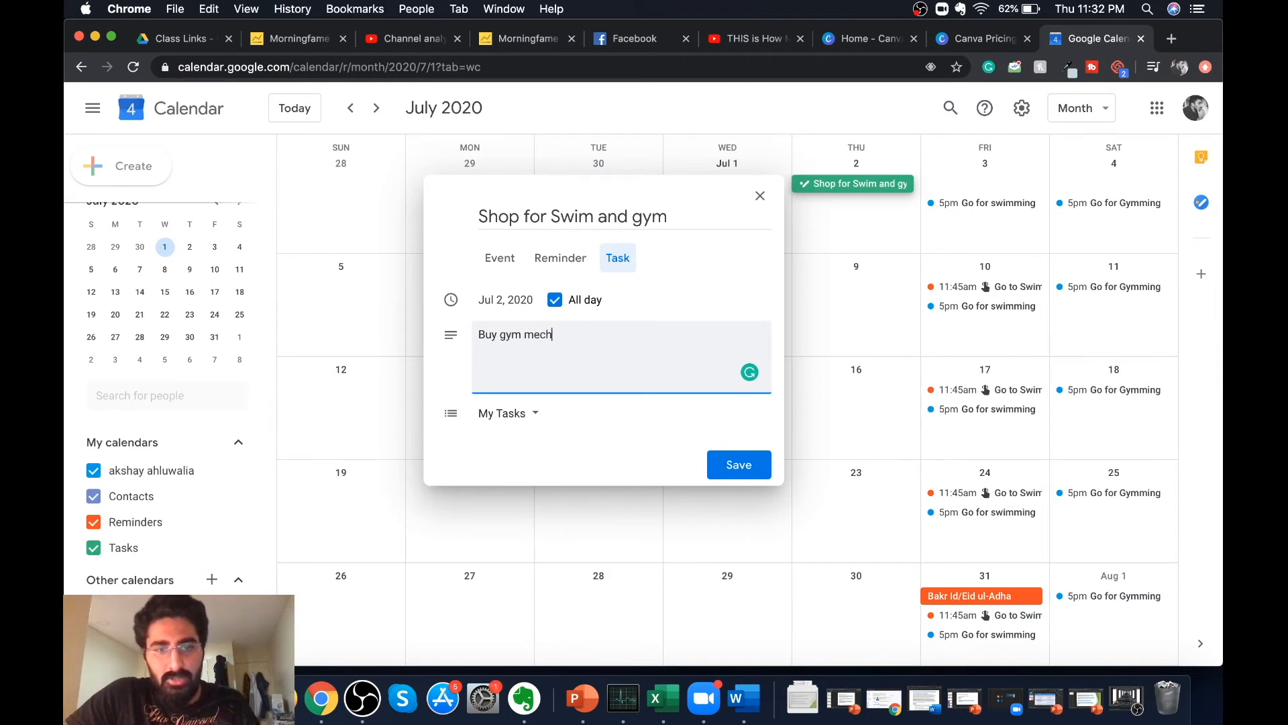
{"action": "type", "text": "ch"}
{"action": "key", "text": "Return"}
{"action": "type", "text": "Buy swim"}
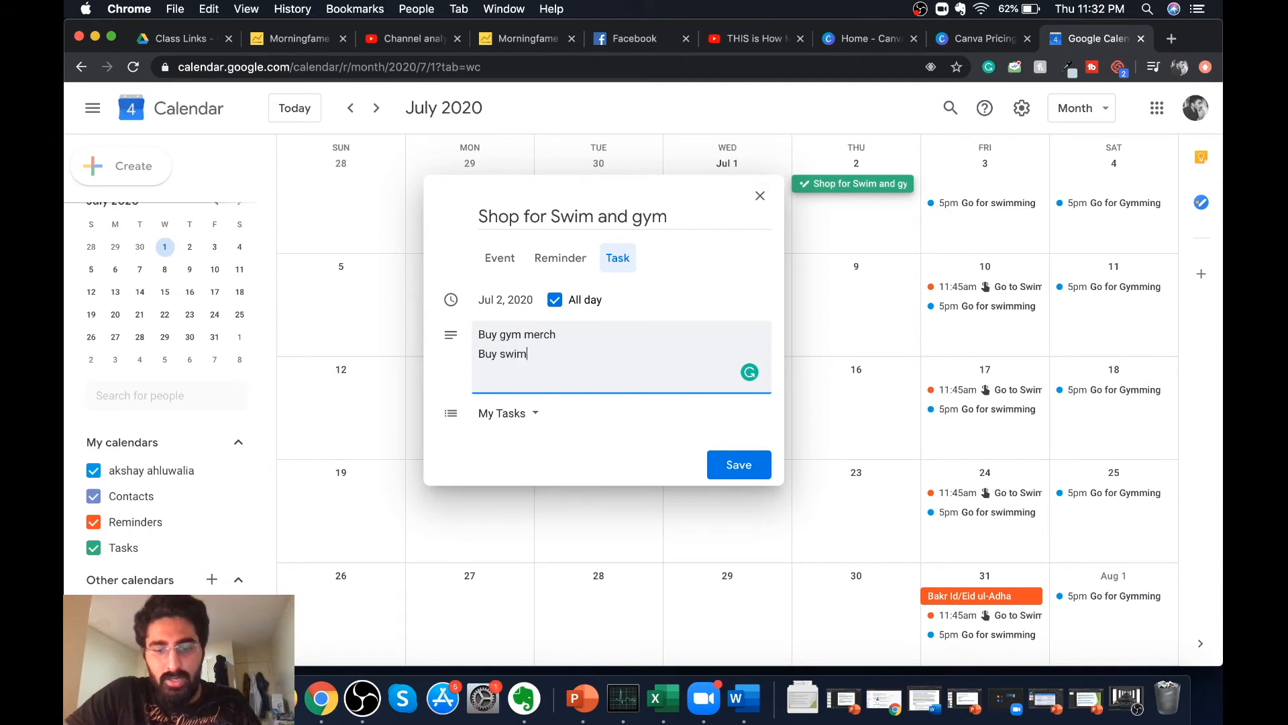
{"action": "type", "text": " merch"}
{"action": "key", "text": "Return"}
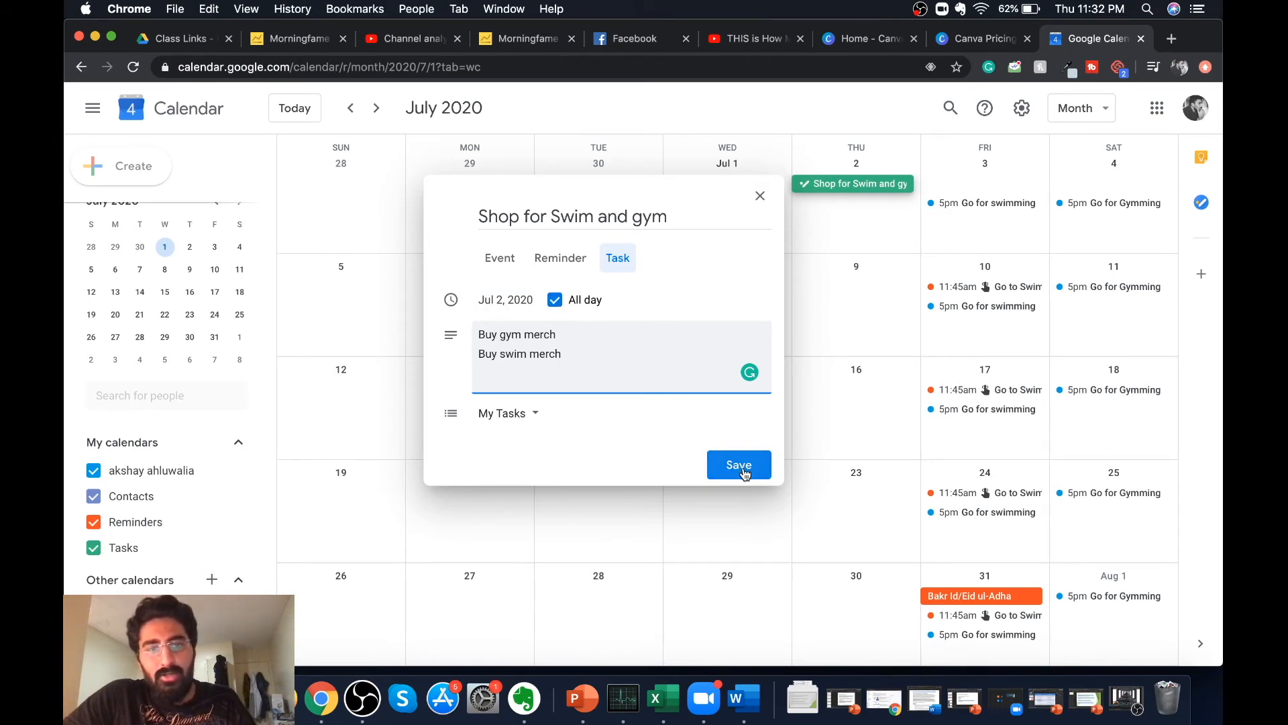
Check the date choices for the task, keep Jul 2, 2020, and save the task
{"action": "left_click", "coordinate": [494, 297]}
{"action": "left_click", "coordinate": [517, 300]}
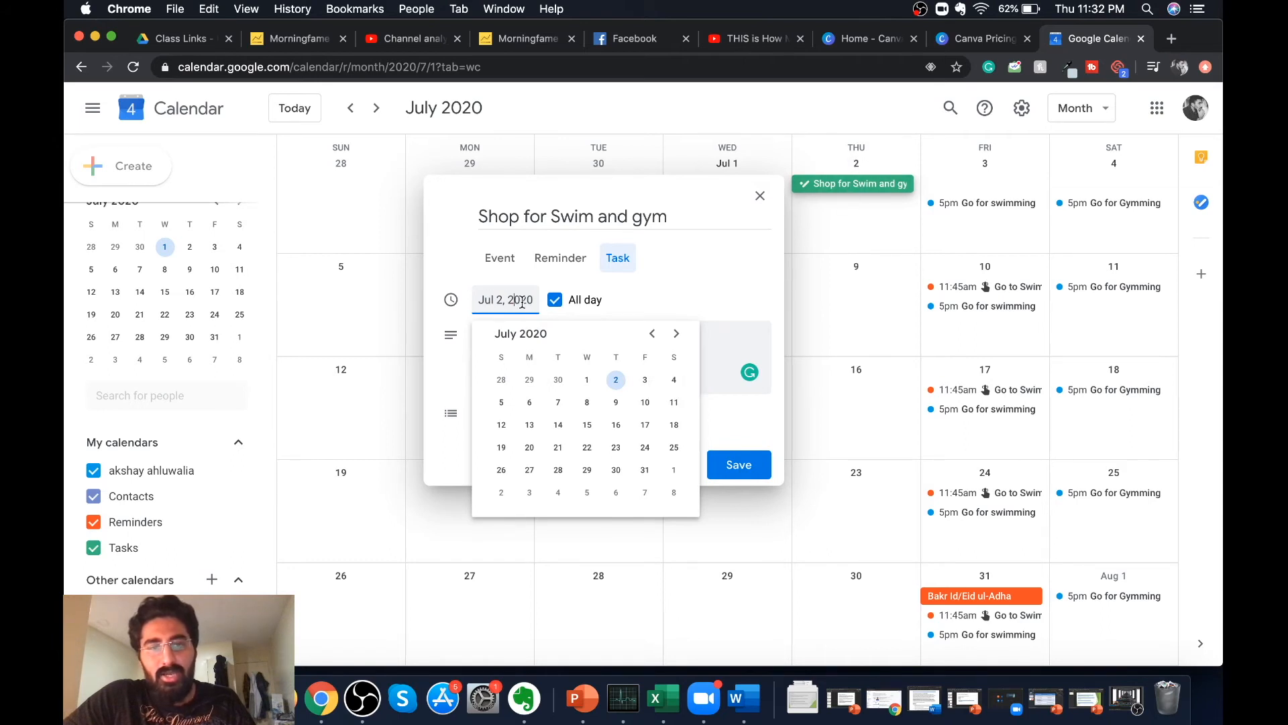
{"action": "left_click", "coordinate": [654, 294]}
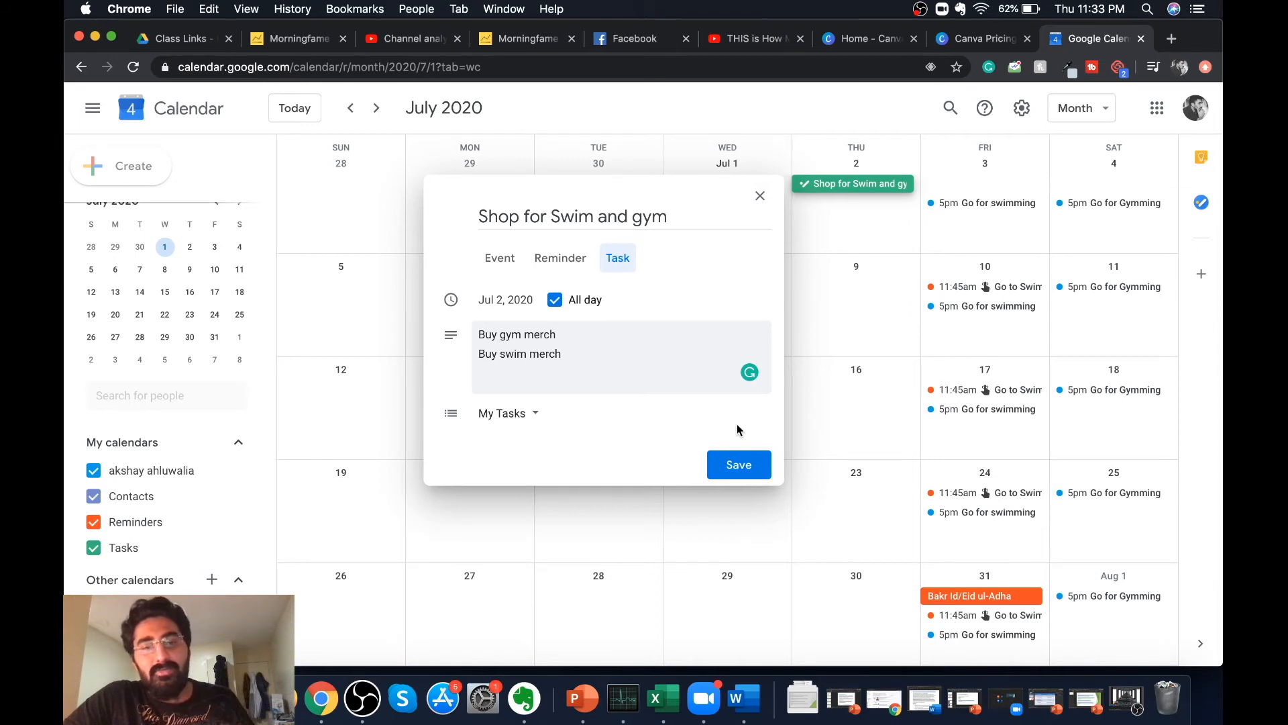
{"action": "left_click", "coordinate": [745, 468]}
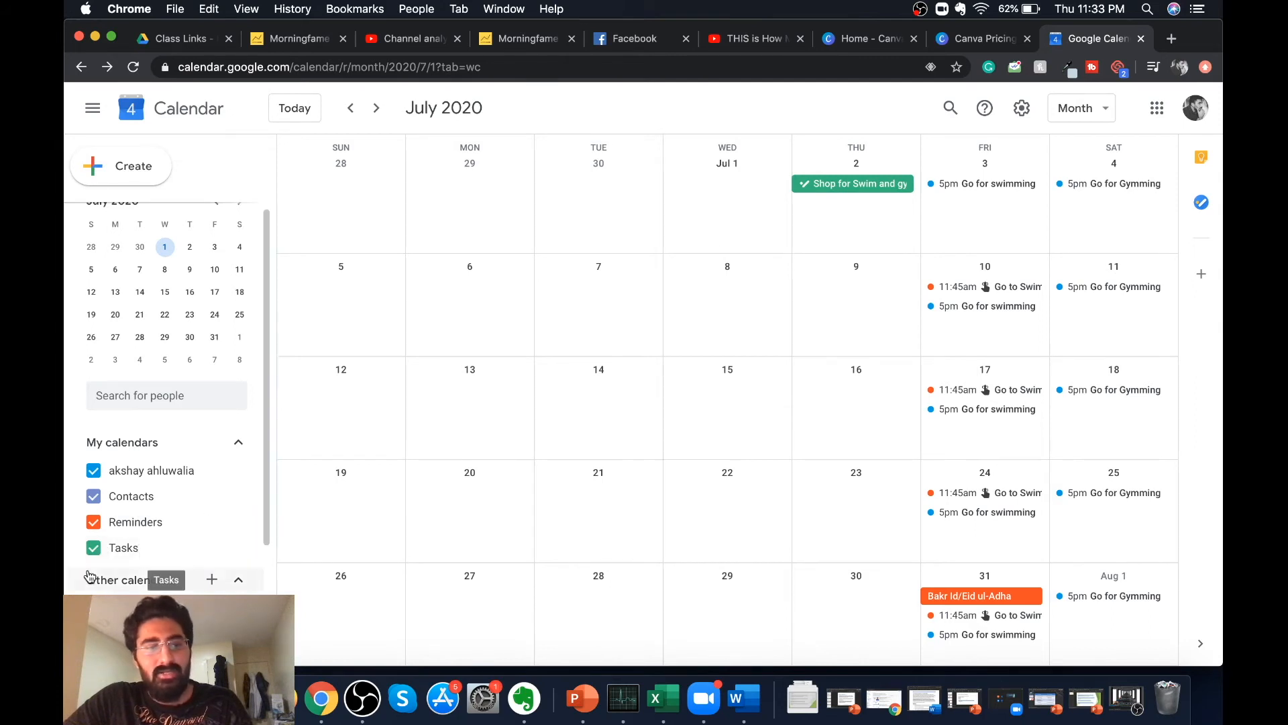
Mark the July 2 "Shop for Swim and gym" task as complete and close its details
{"action": "left_click", "coordinate": [850, 185]}
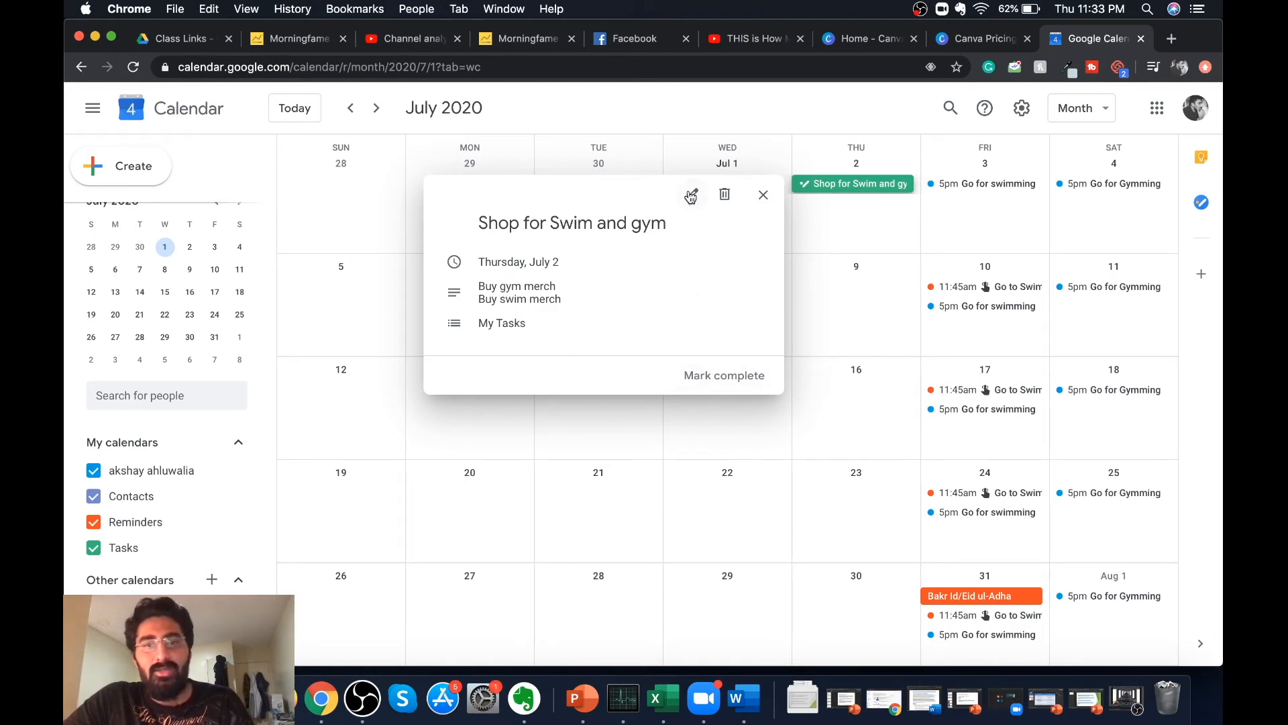
{"action": "left_click", "coordinate": [736, 377]}
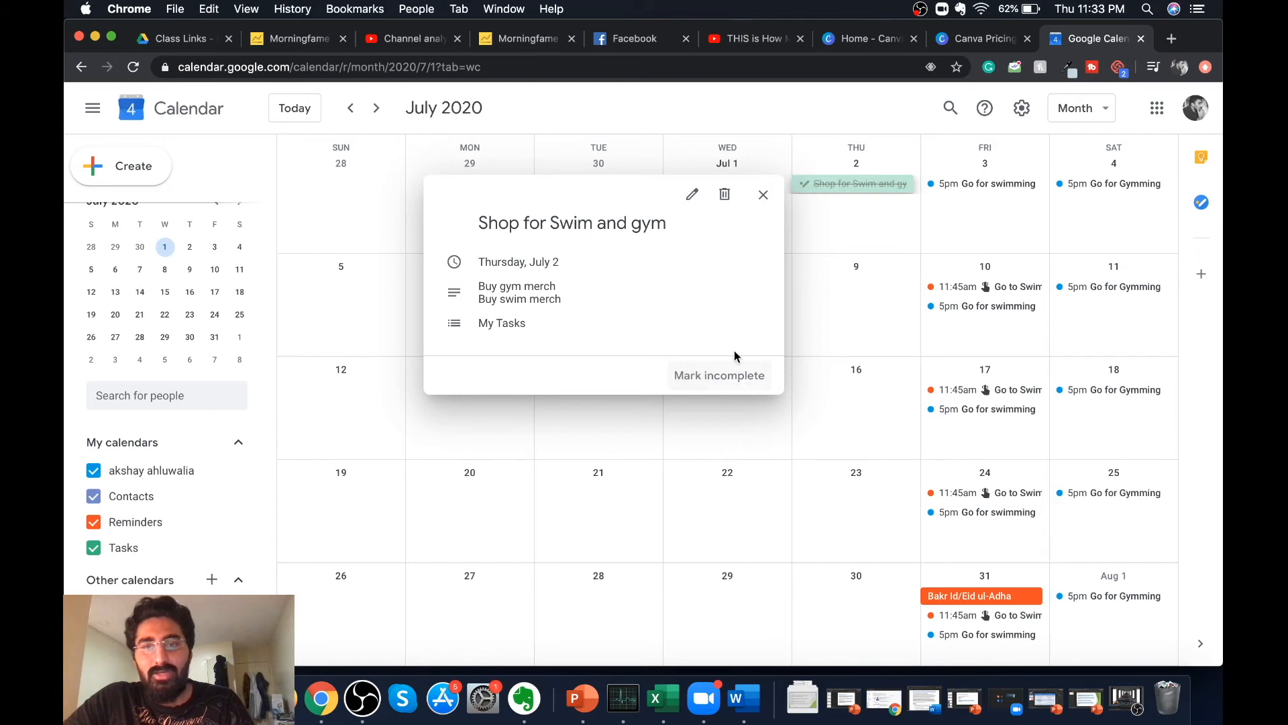
{"action": "left_click", "coordinate": [835, 212]}
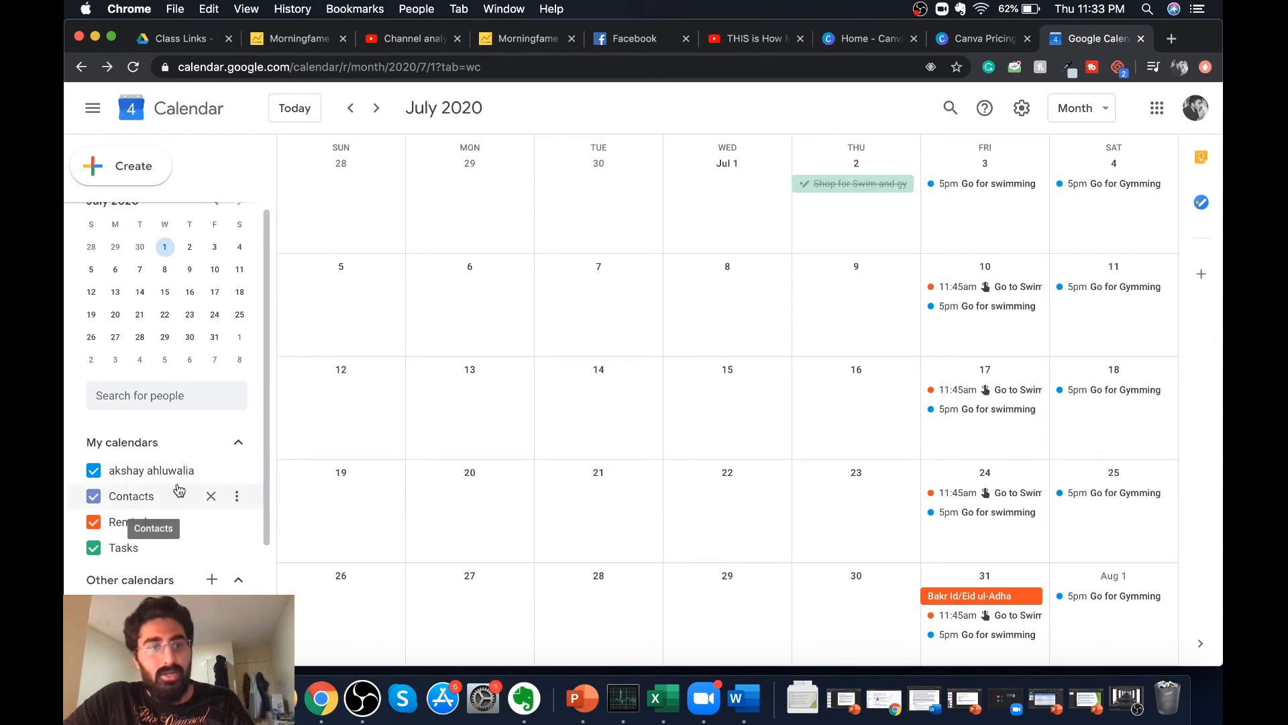
Hide and show again, one at a time, the personal calendar, the Reminders calendar and the Tasks calendar
{"action": "left_click", "coordinate": [94, 472]}
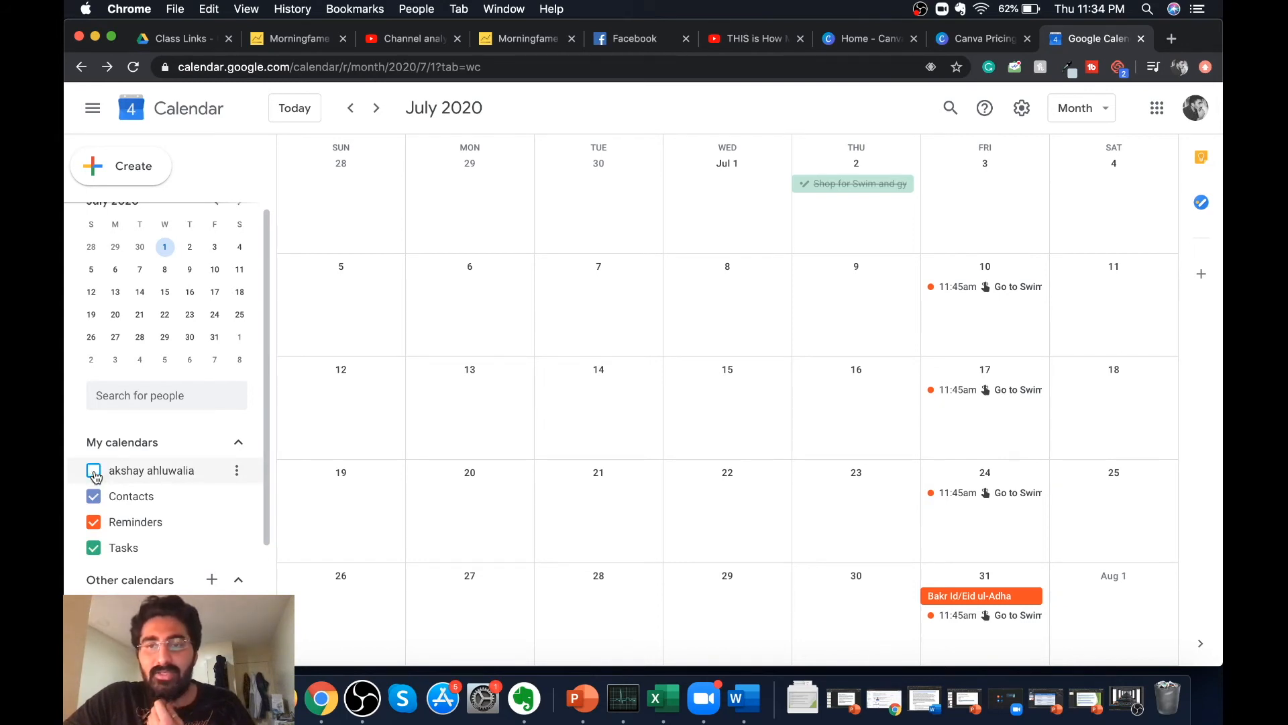
{"action": "left_click", "coordinate": [94, 472]}
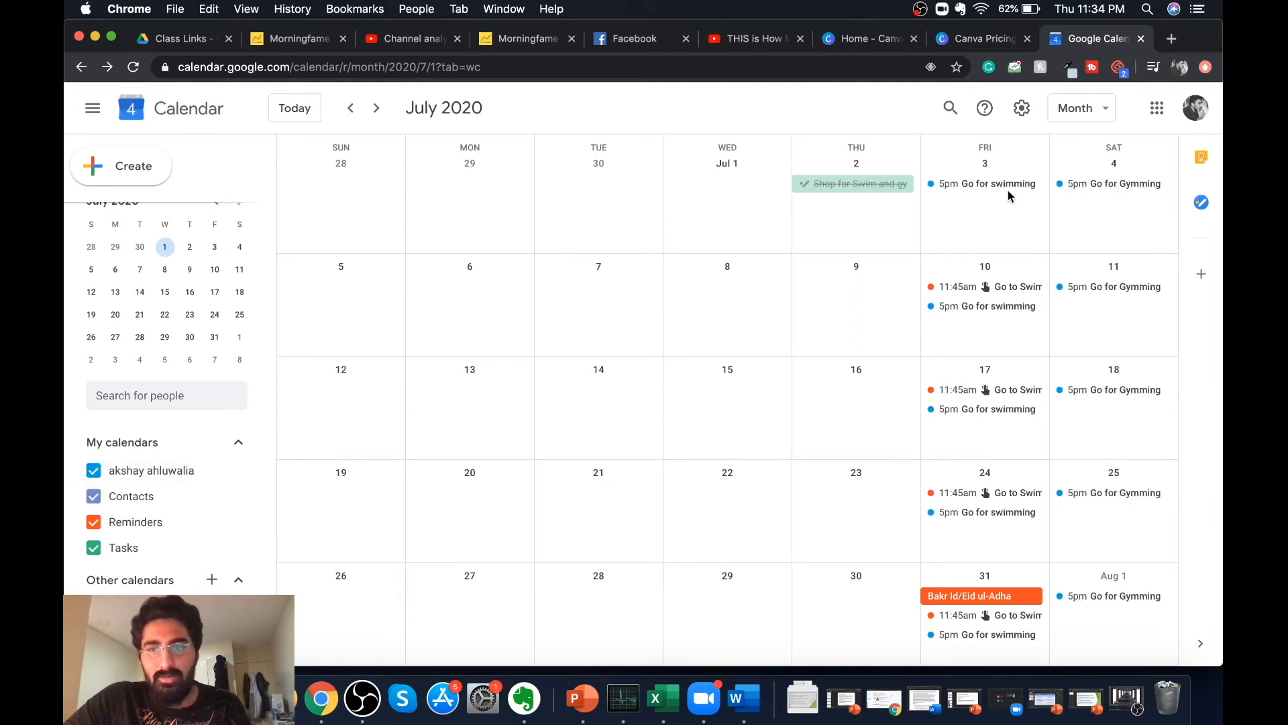
{"action": "left_click", "coordinate": [94, 527]}
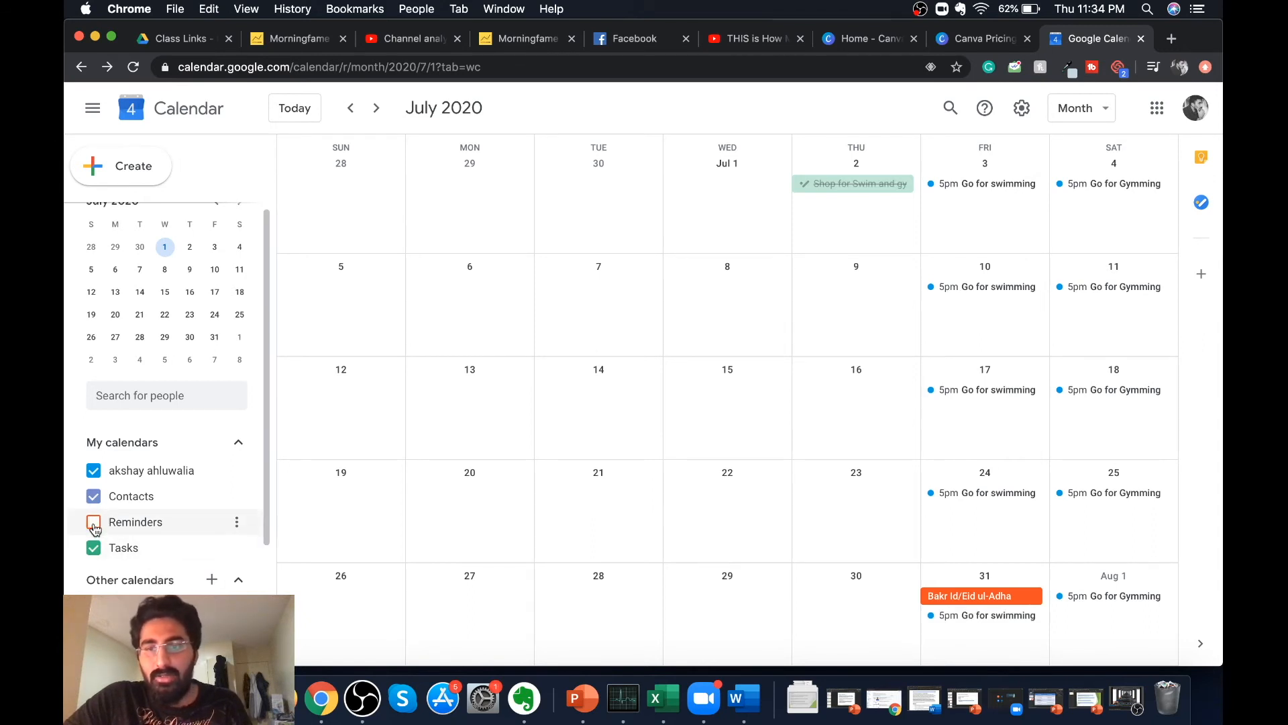
{"action": "left_click", "coordinate": [94, 527]}
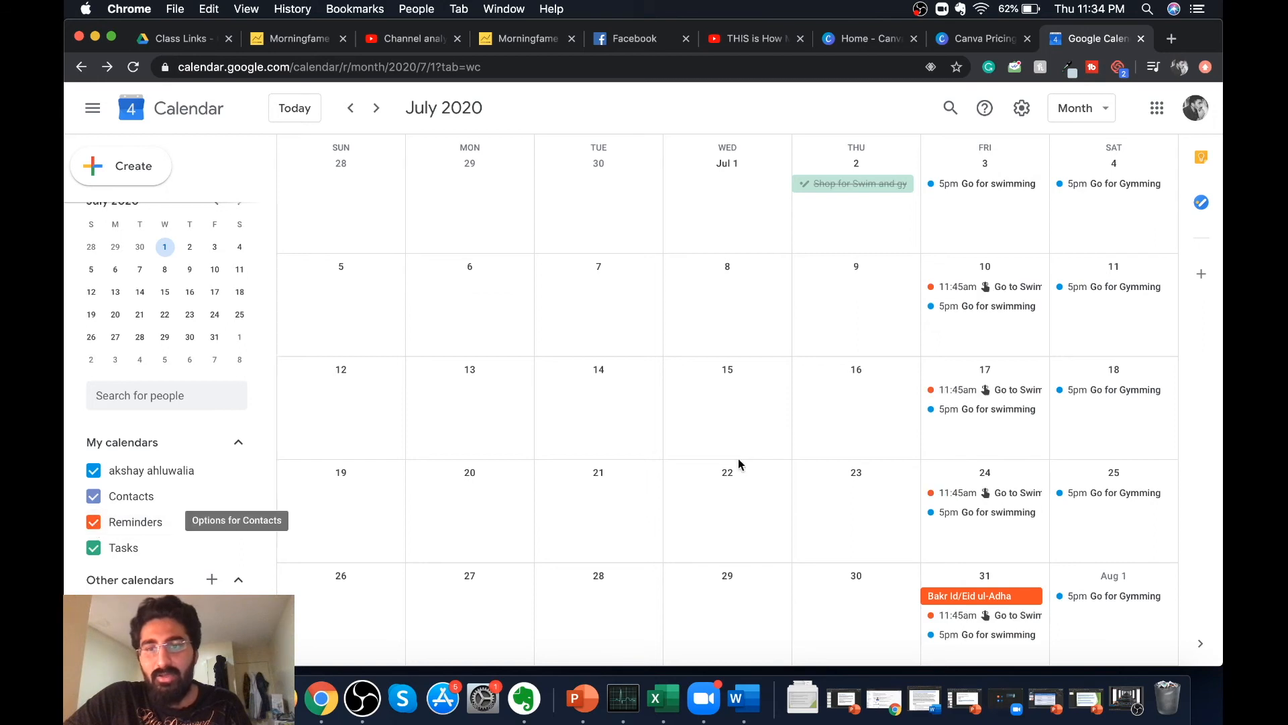
{"action": "left_click", "coordinate": [94, 548]}
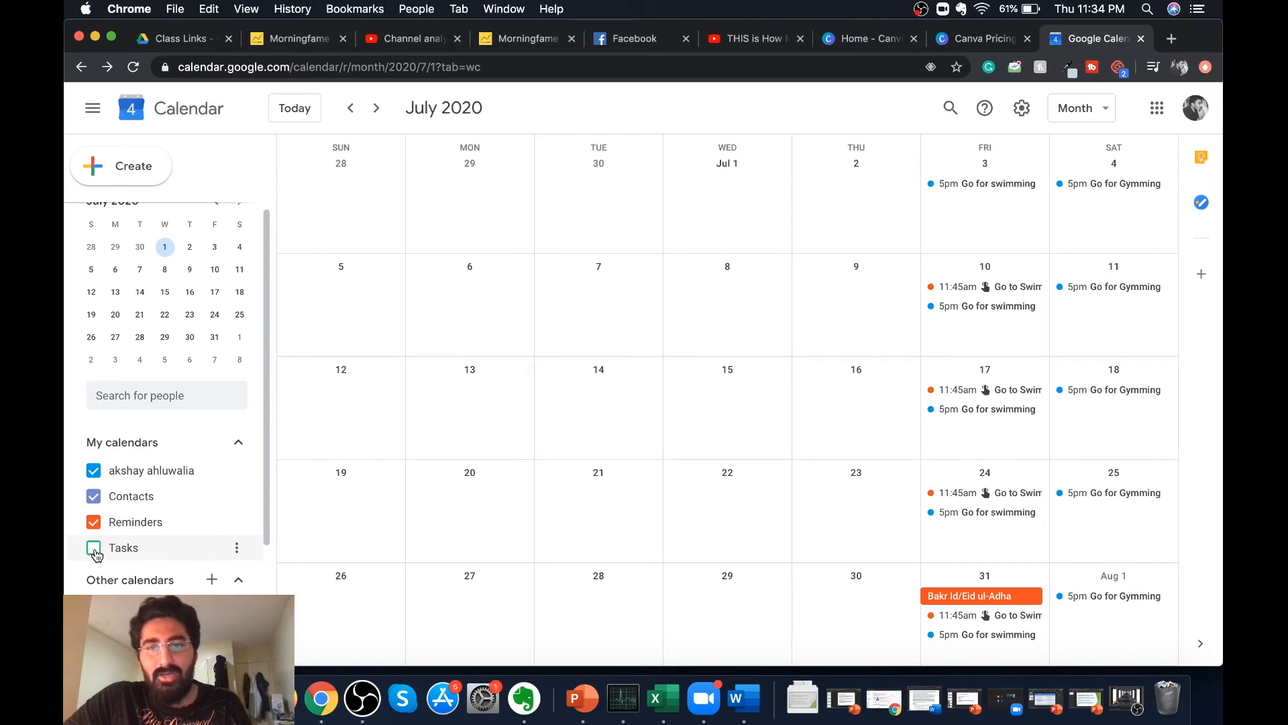
{"action": "left_click", "coordinate": [94, 548]}
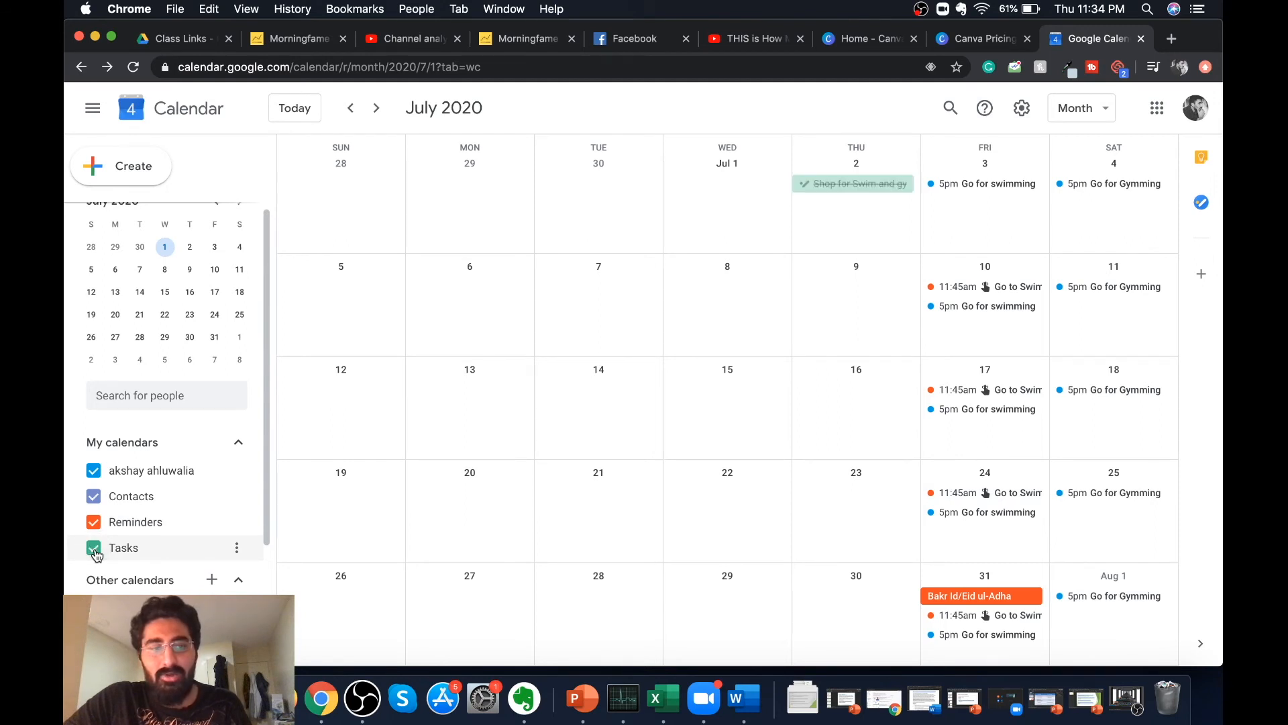
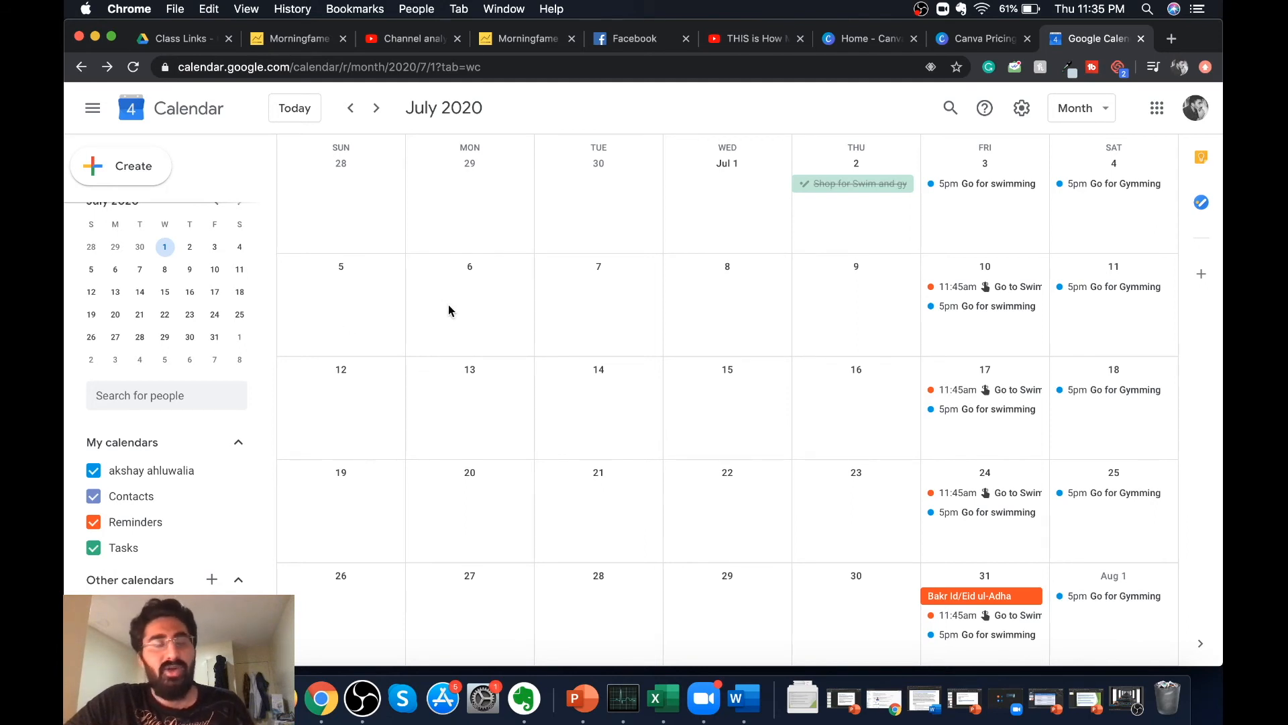
{"action": "scroll", "coordinate": [208, 263], "scroll_direction": "up", "scroll_amount": 1}
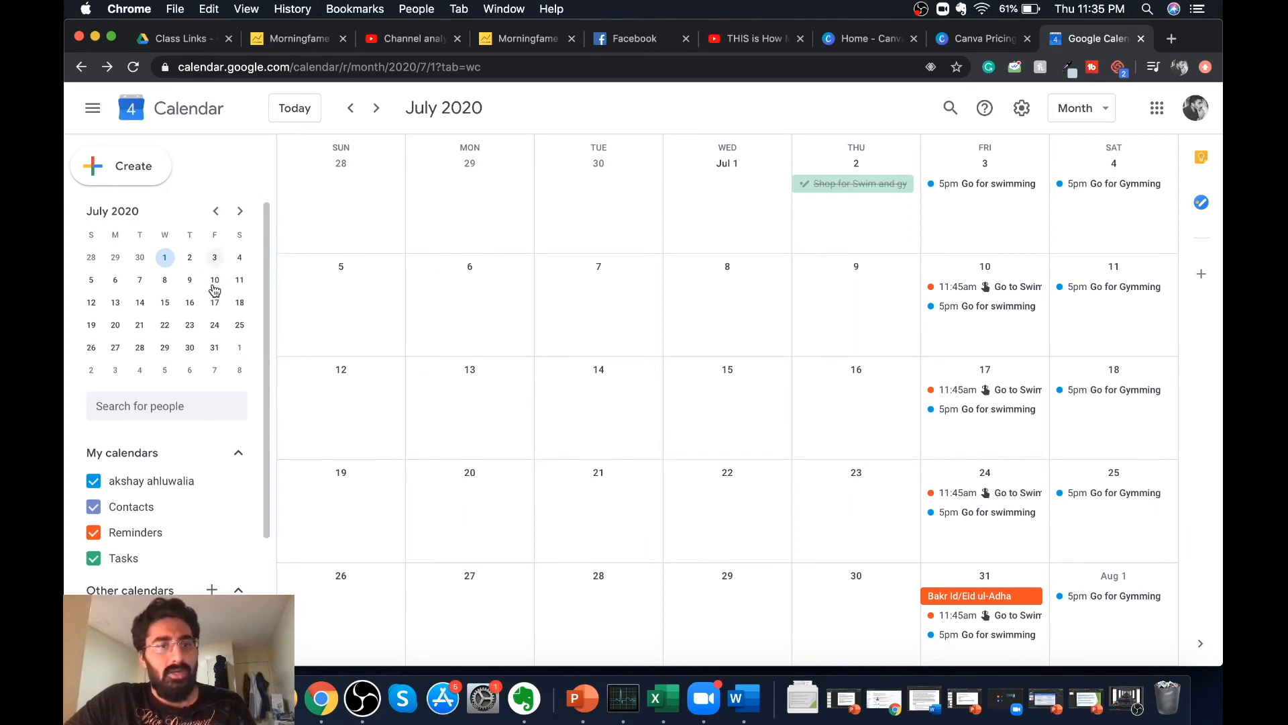
Check the options of the Tasks and Reminders calendars and open the personal calendar's settings and sharing page
{"action": "scroll", "coordinate": [224, 397], "scroll_direction": "down", "scroll_amount": 2}
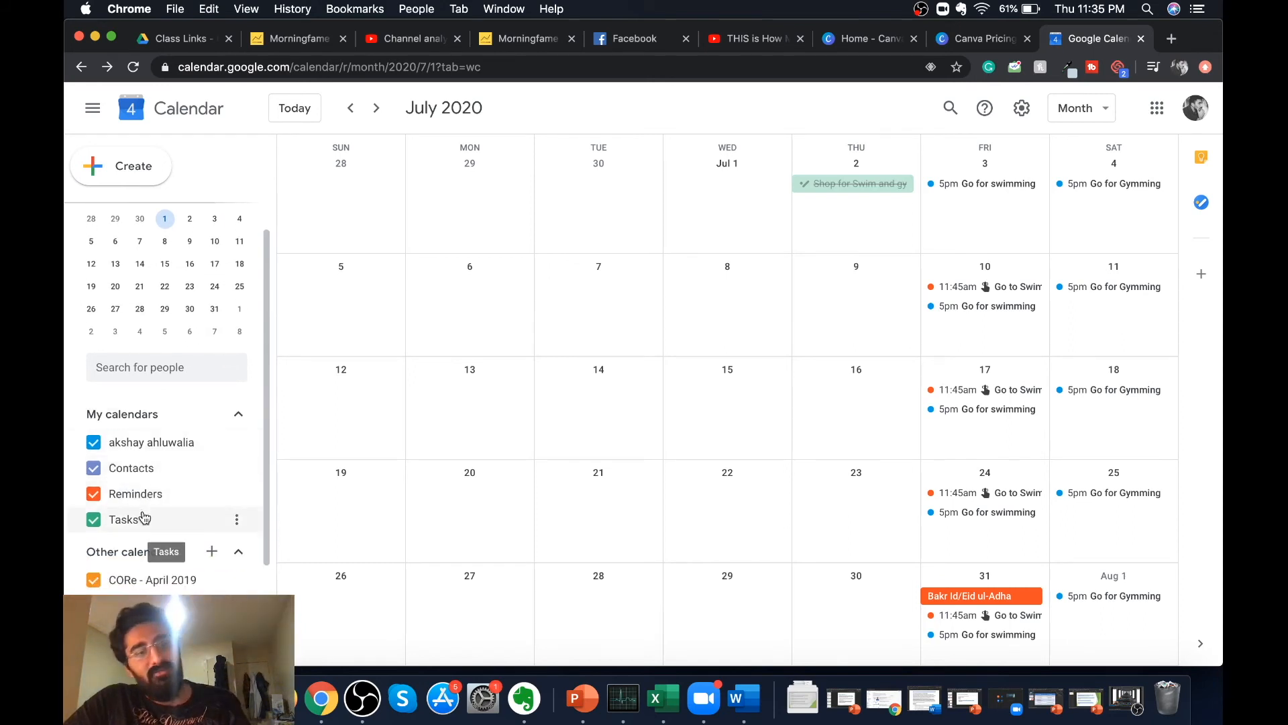
{"action": "left_click", "coordinate": [237, 522]}
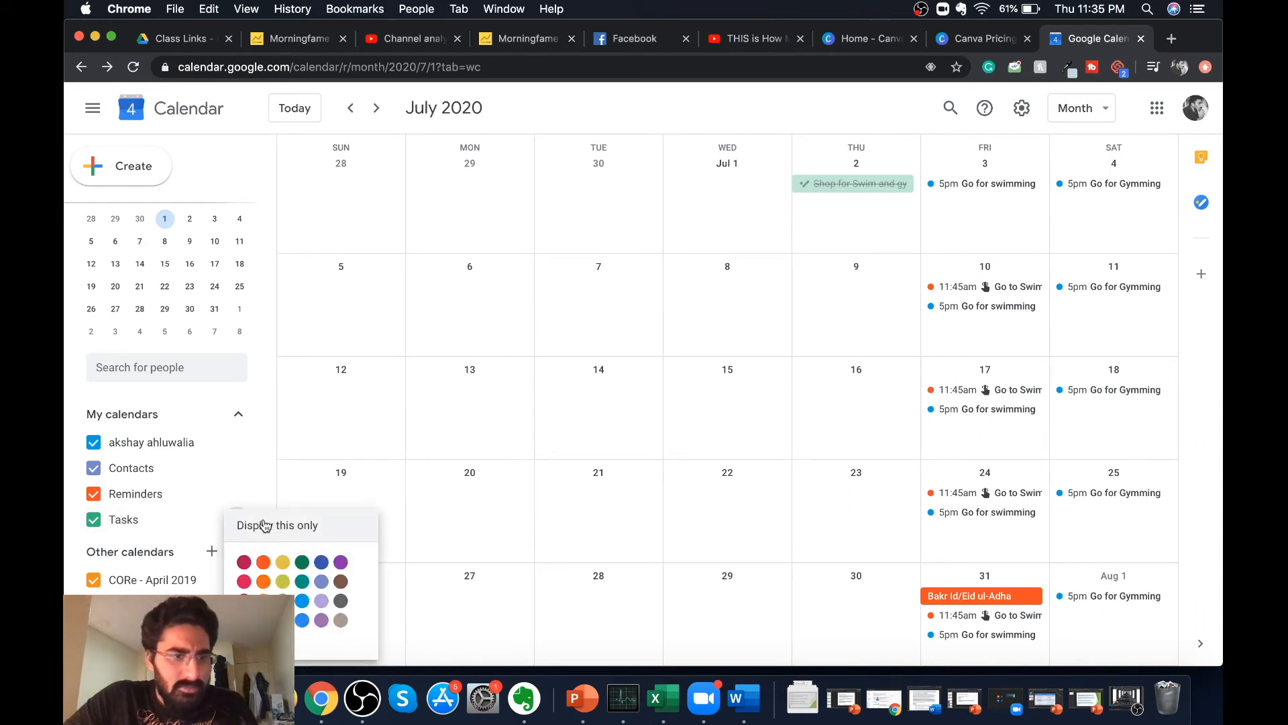
{"action": "left_click", "coordinate": [238, 495]}
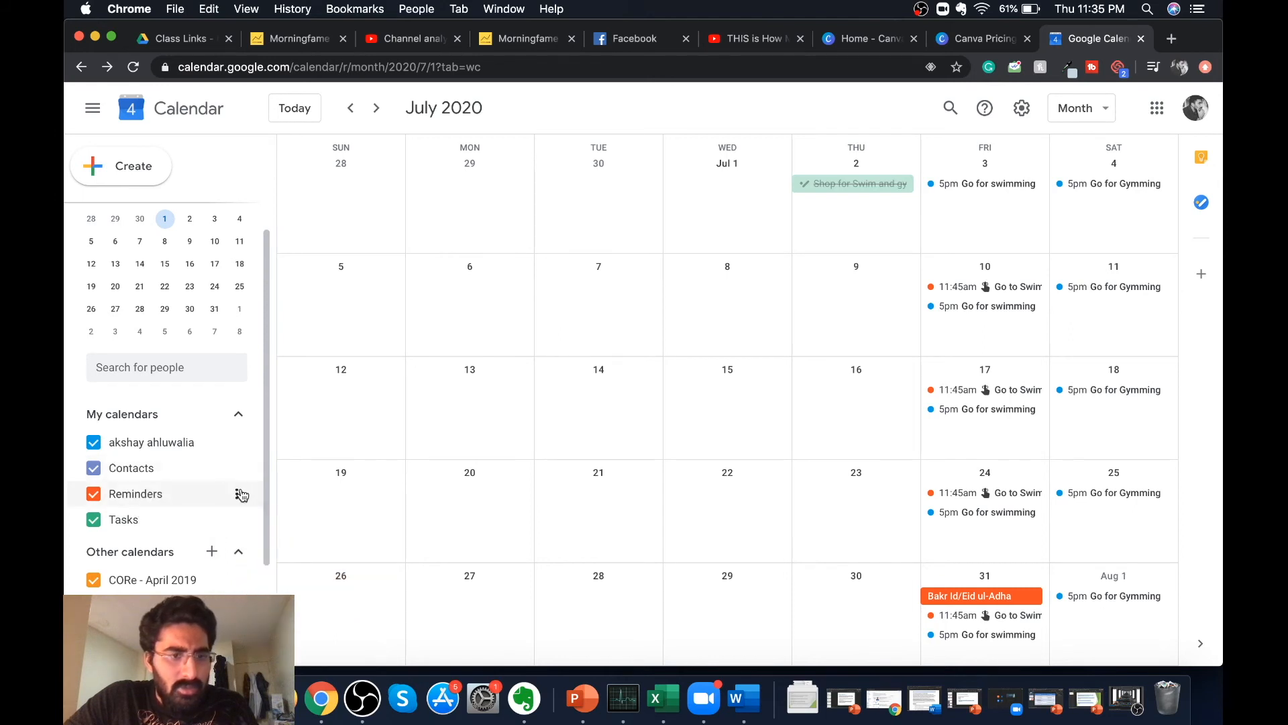
{"action": "left_click", "coordinate": [239, 443]}
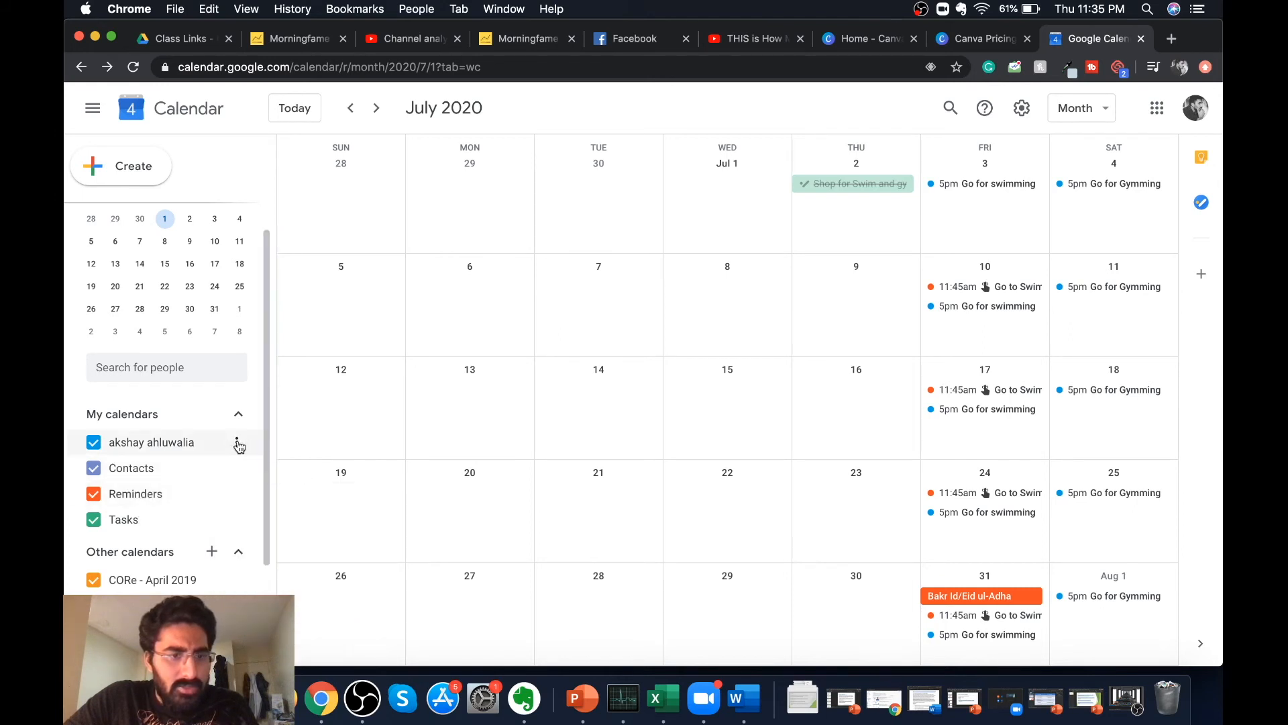
{"action": "left_click", "coordinate": [238, 445]}
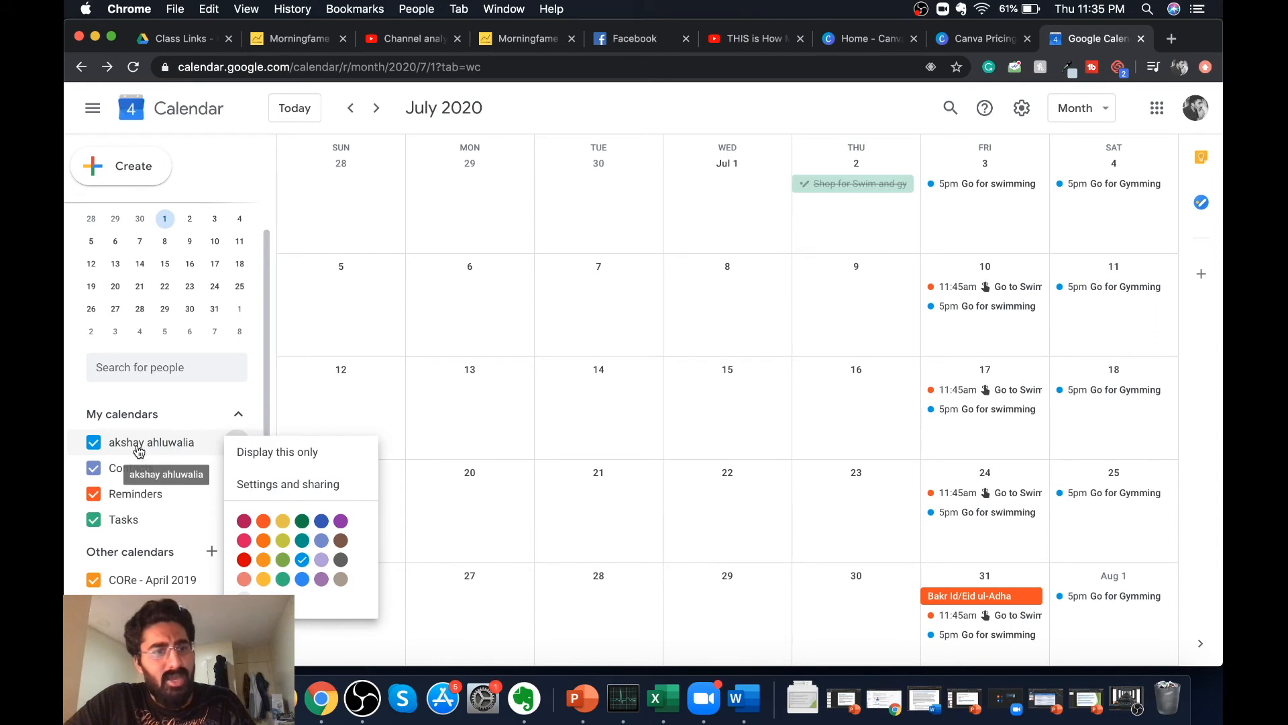
{"action": "left_click", "coordinate": [276, 488]}
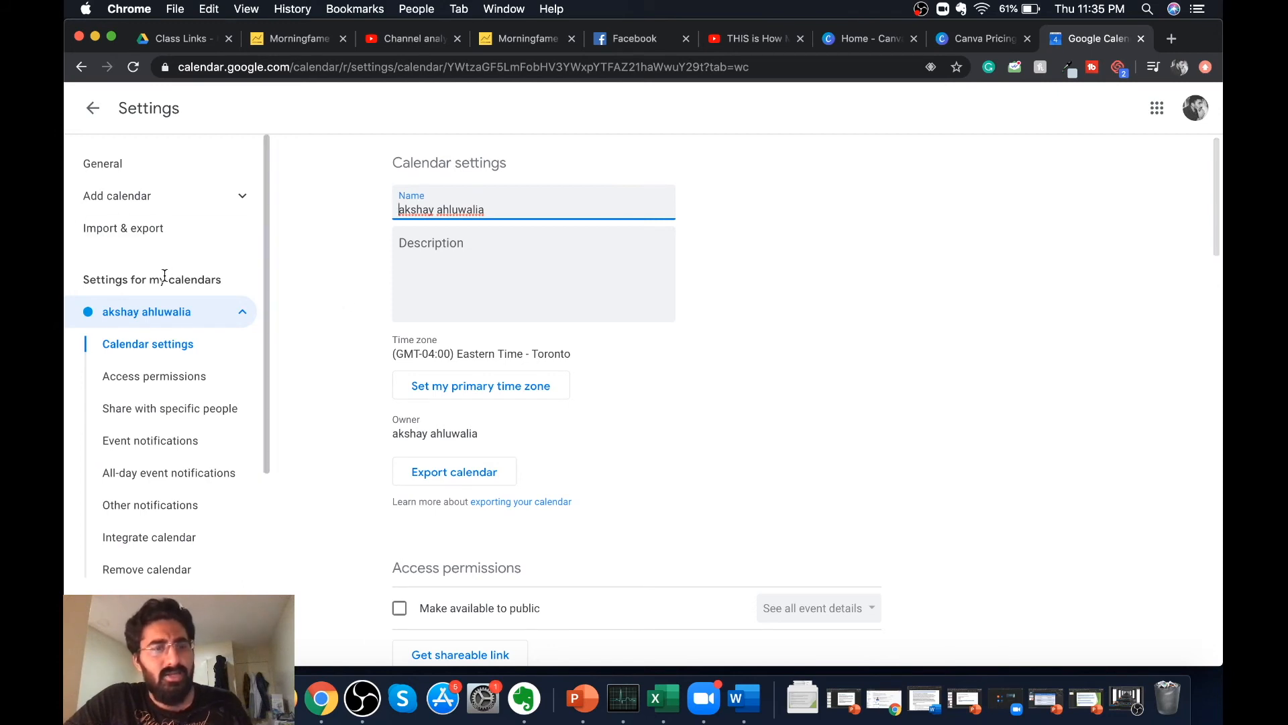
Look over the general calendar settings, try making the calendar available to the public under access permissions, and cancel the change
{"action": "scroll", "coordinate": [366, 458], "scroll_direction": "down", "scroll_amount": 3}
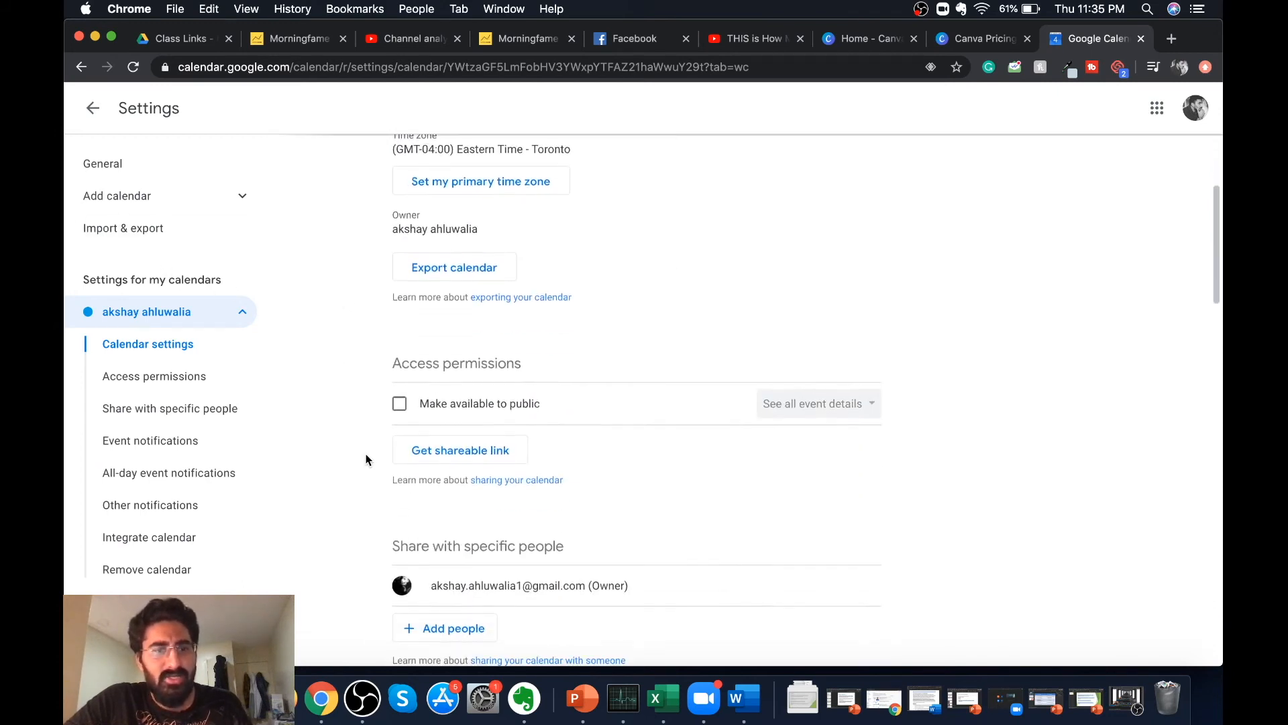
{"action": "scroll", "coordinate": [366, 460], "scroll_direction": "down", "scroll_amount": 2}
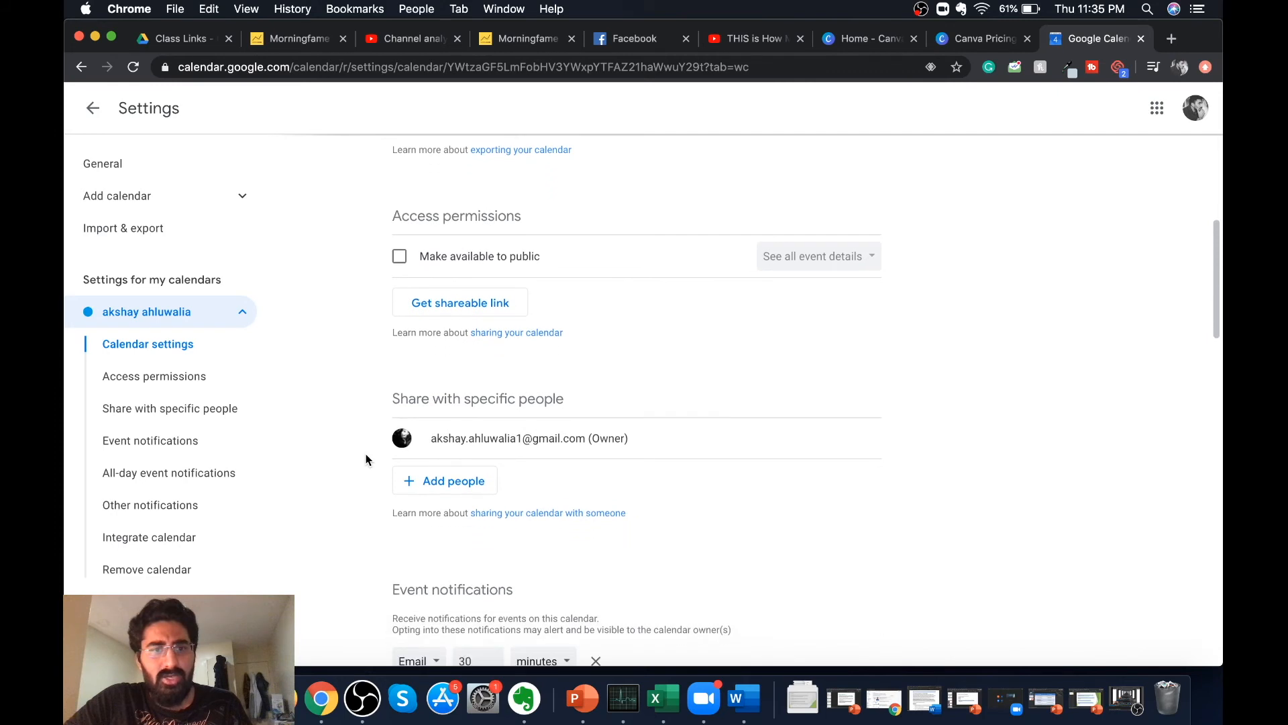
{"action": "scroll", "coordinate": [394, 208], "scroll_direction": "up", "scroll_amount": 5}
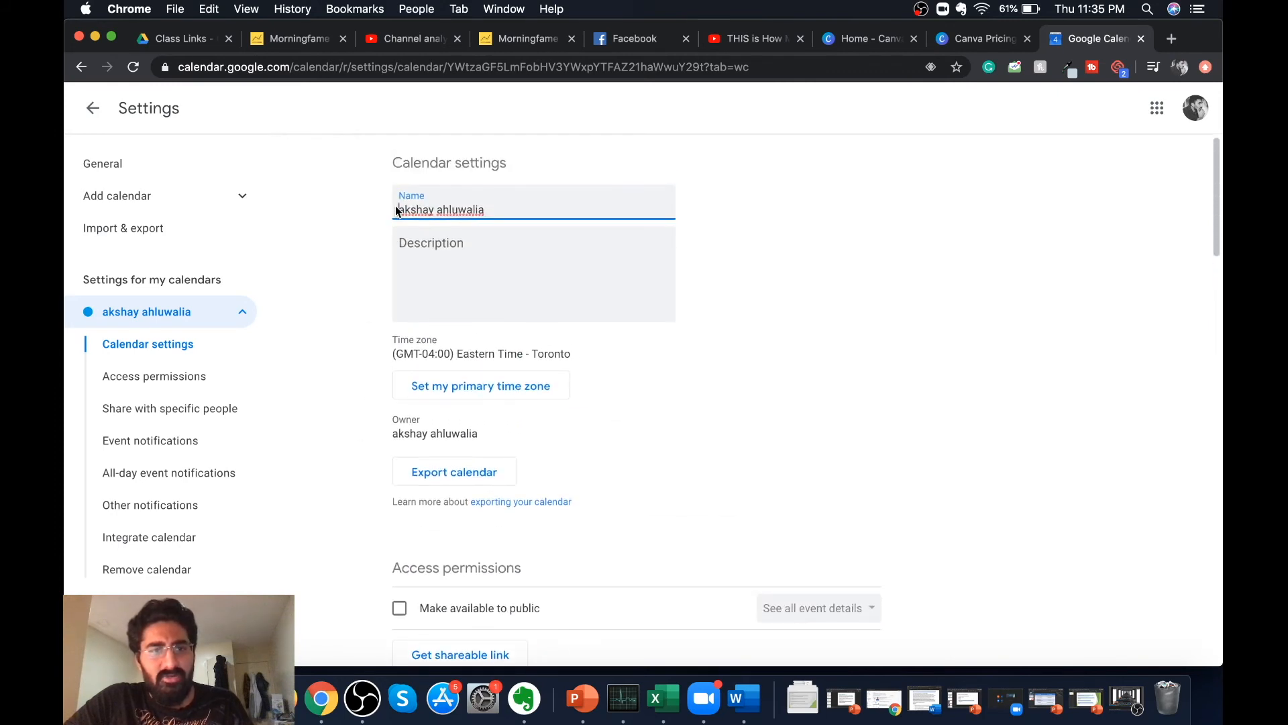
{"action": "scroll", "coordinate": [371, 447], "scroll_direction": "down", "scroll_amount": 2}
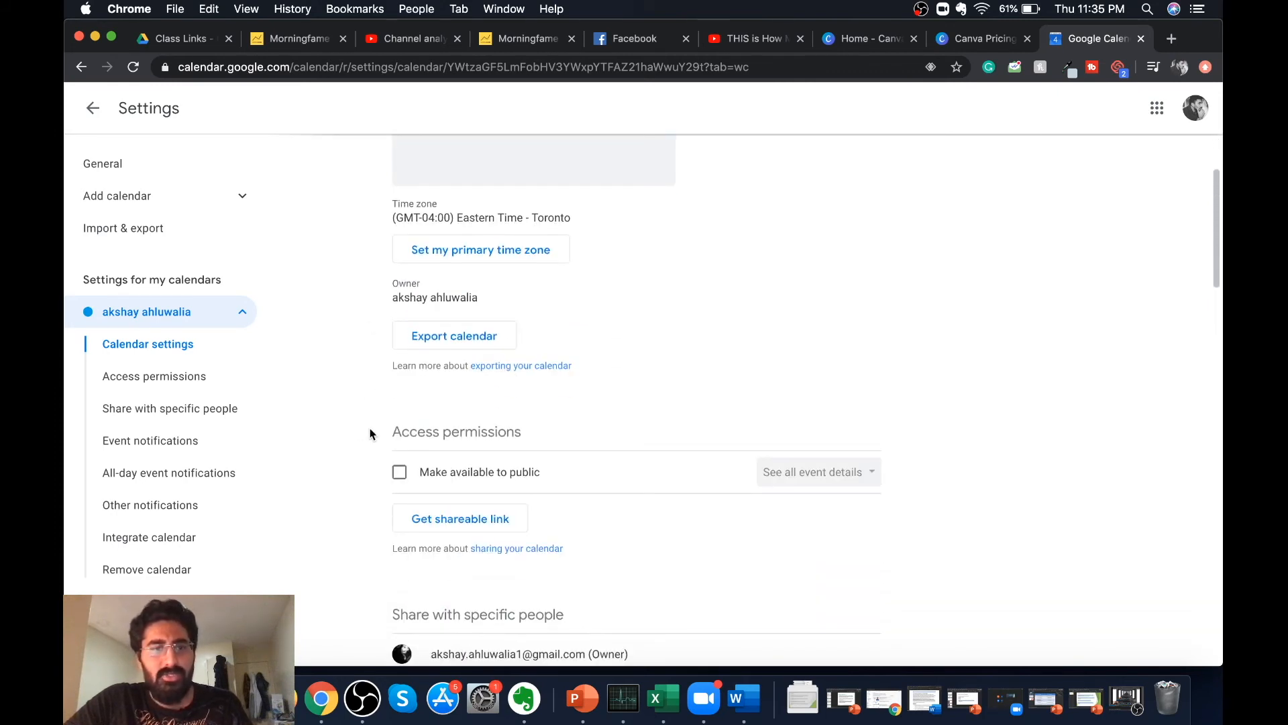
{"action": "scroll", "coordinate": [373, 428], "scroll_direction": "down", "scroll_amount": 1}
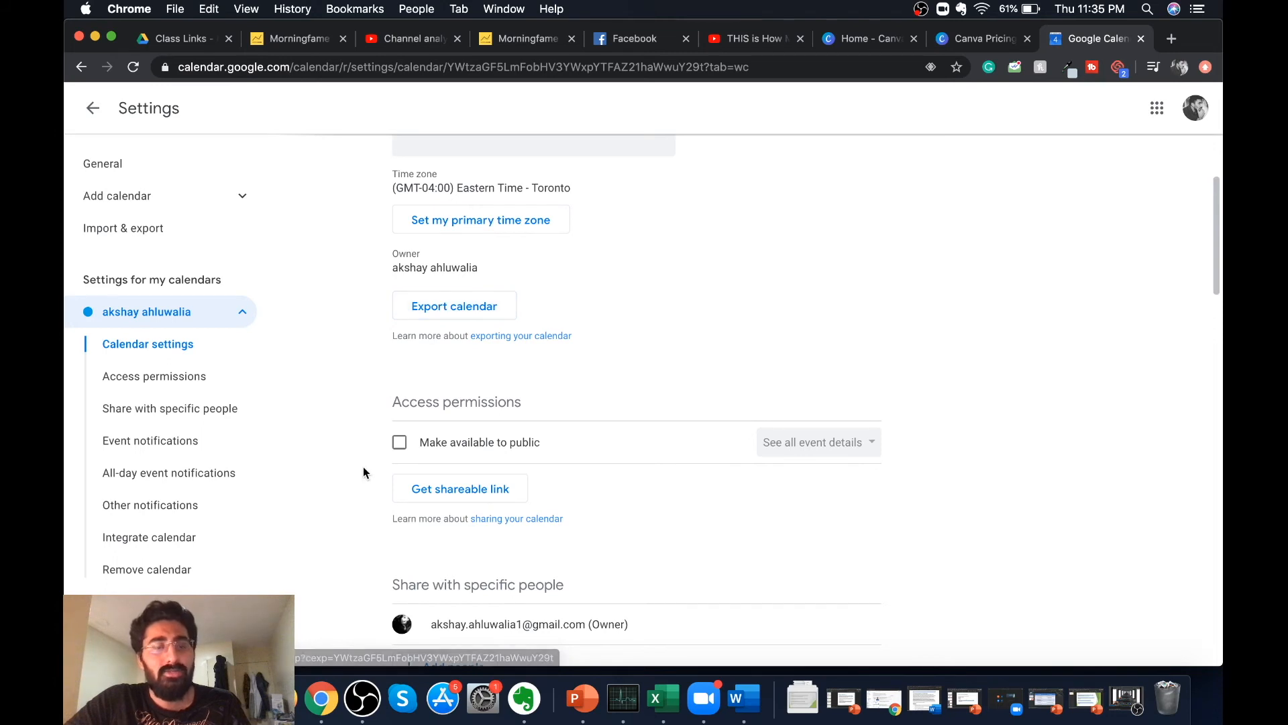
{"action": "scroll", "coordinate": [364, 468], "scroll_direction": "down", "scroll_amount": 5}
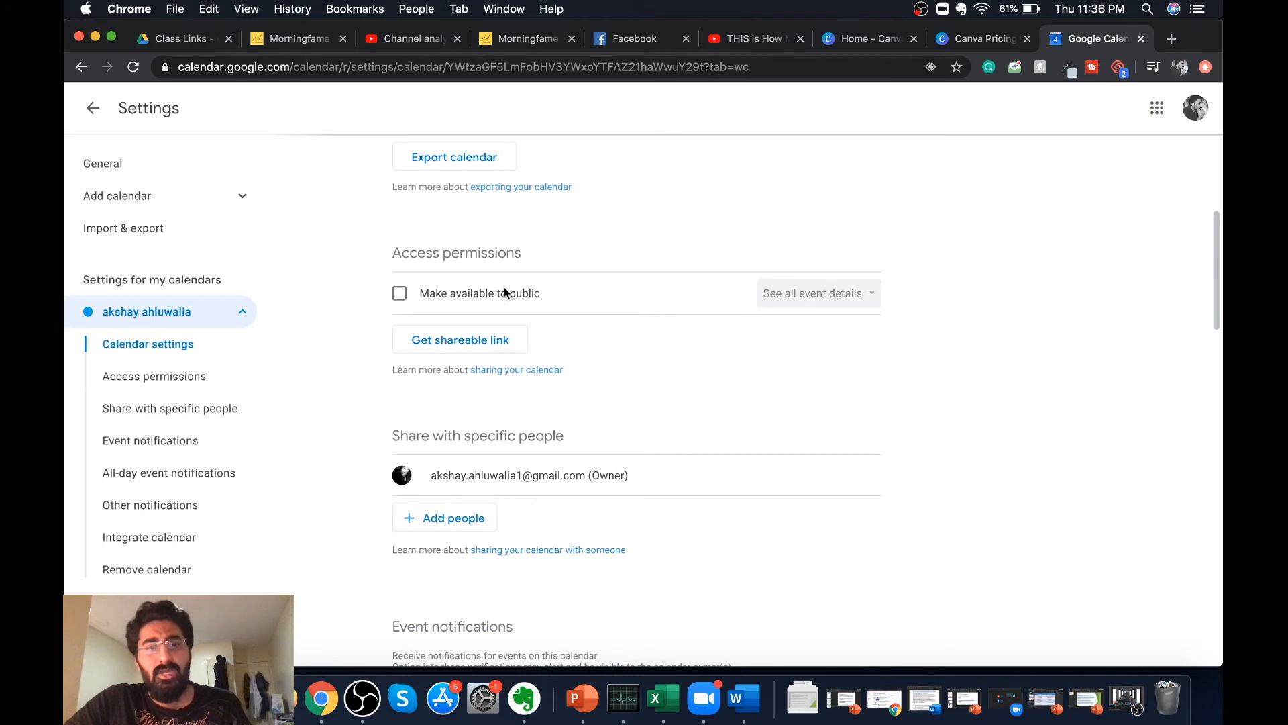
{"action": "left_click", "coordinate": [399, 295]}
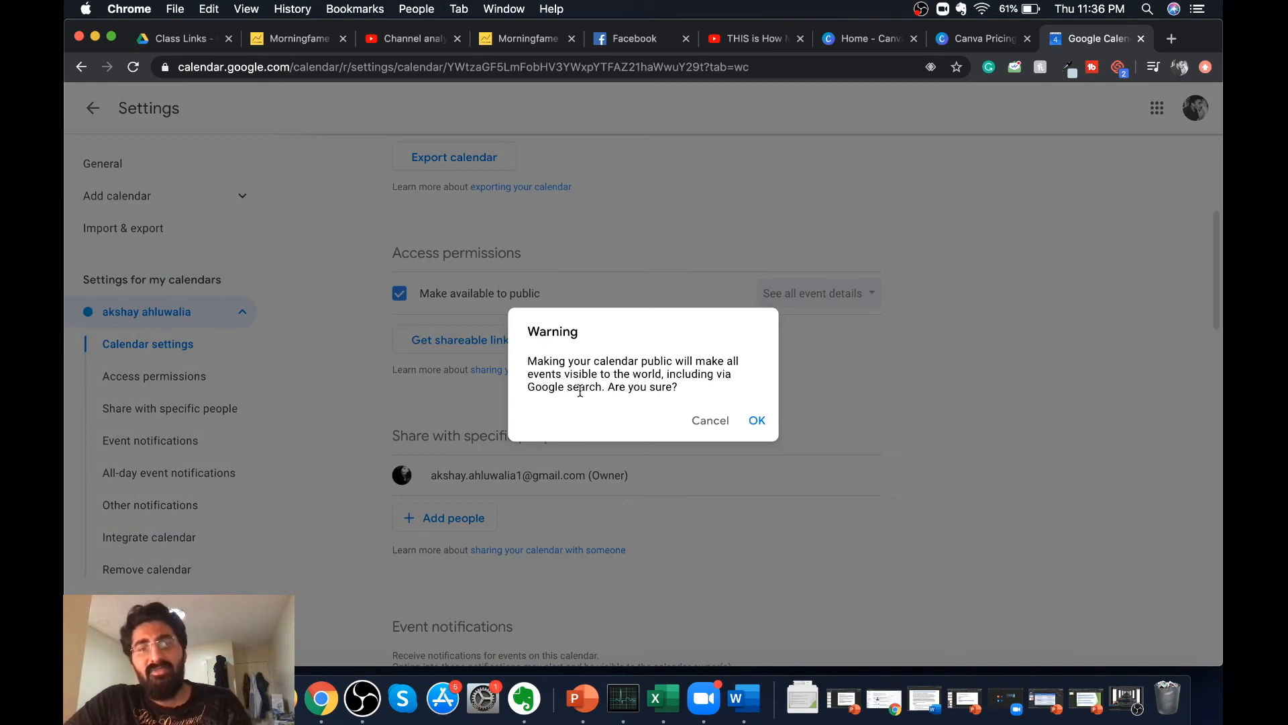
{"action": "left_click", "coordinate": [721, 421]}
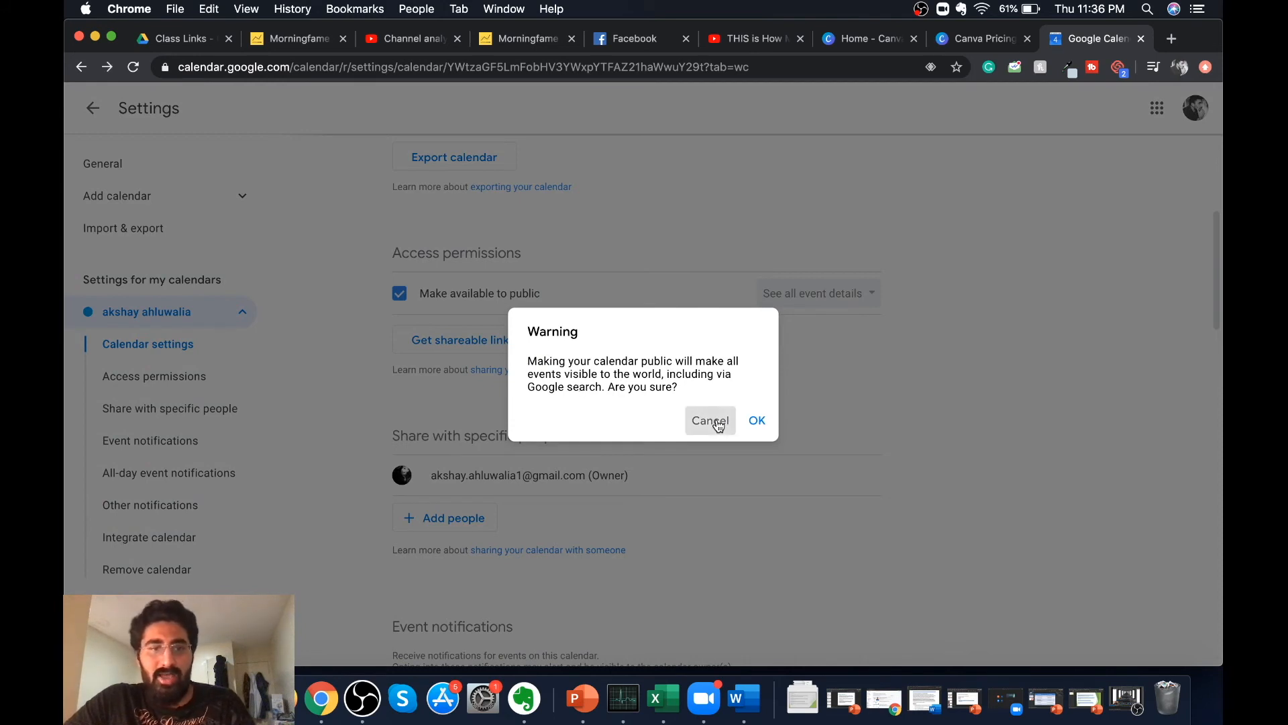
{"action": "scroll", "coordinate": [684, 406], "scroll_direction": "down", "scroll_amount": 1}
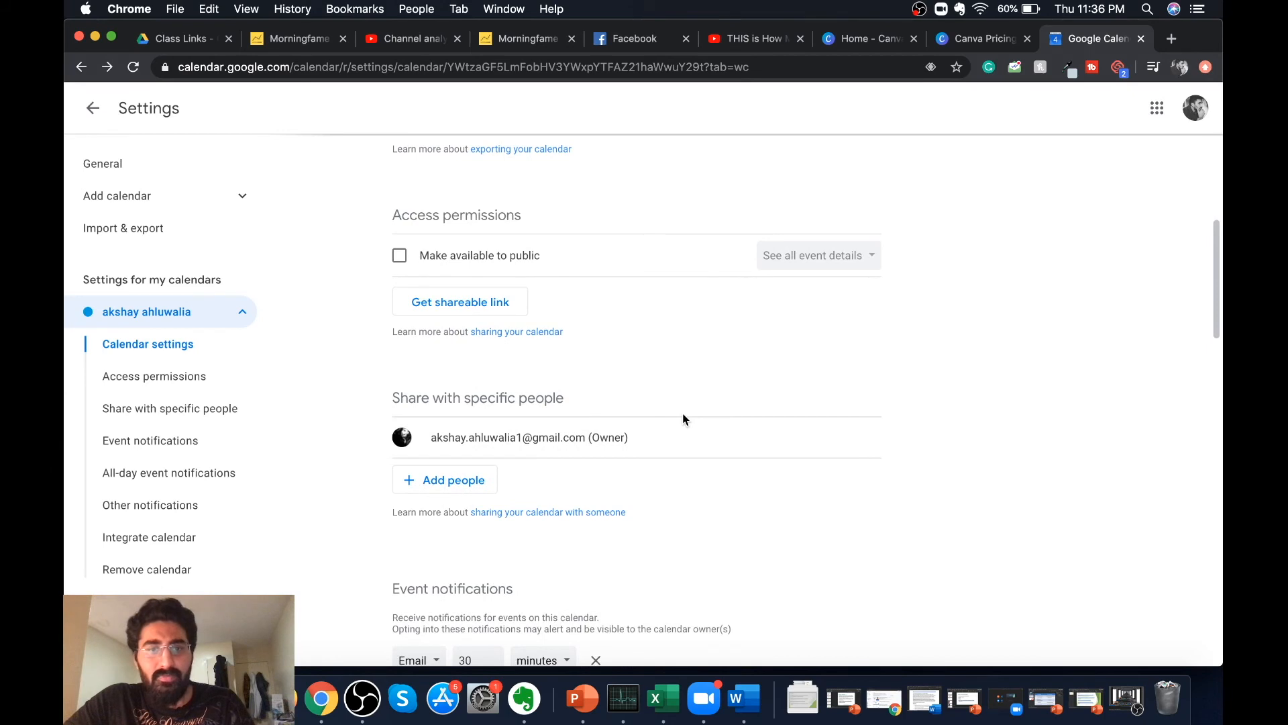
{"action": "right_click", "coordinate": [683, 411]}
{"action": "left_click", "coordinate": [666, 317]}
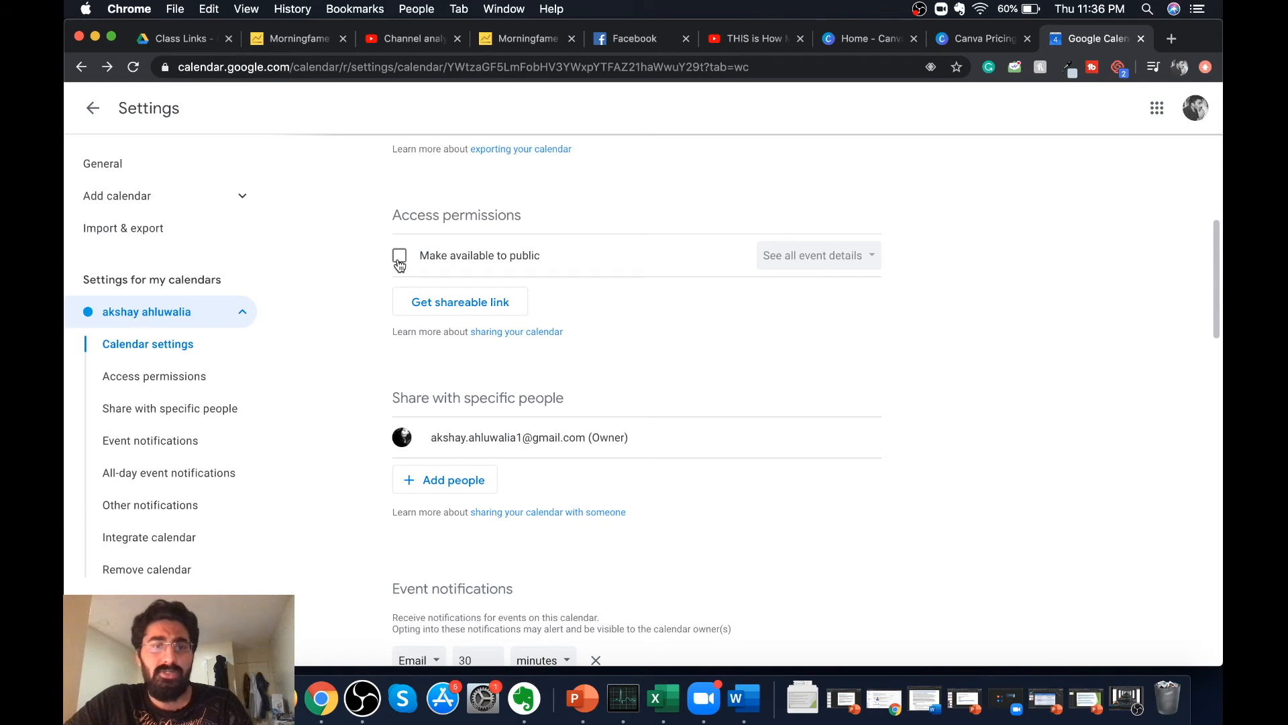
Begin sharing the calendar with a specific person, replacing the first suggested e-mail address with the contact's Gmail address
{"action": "scroll", "coordinate": [607, 362], "scroll_direction": "down", "scroll_amount": 2}
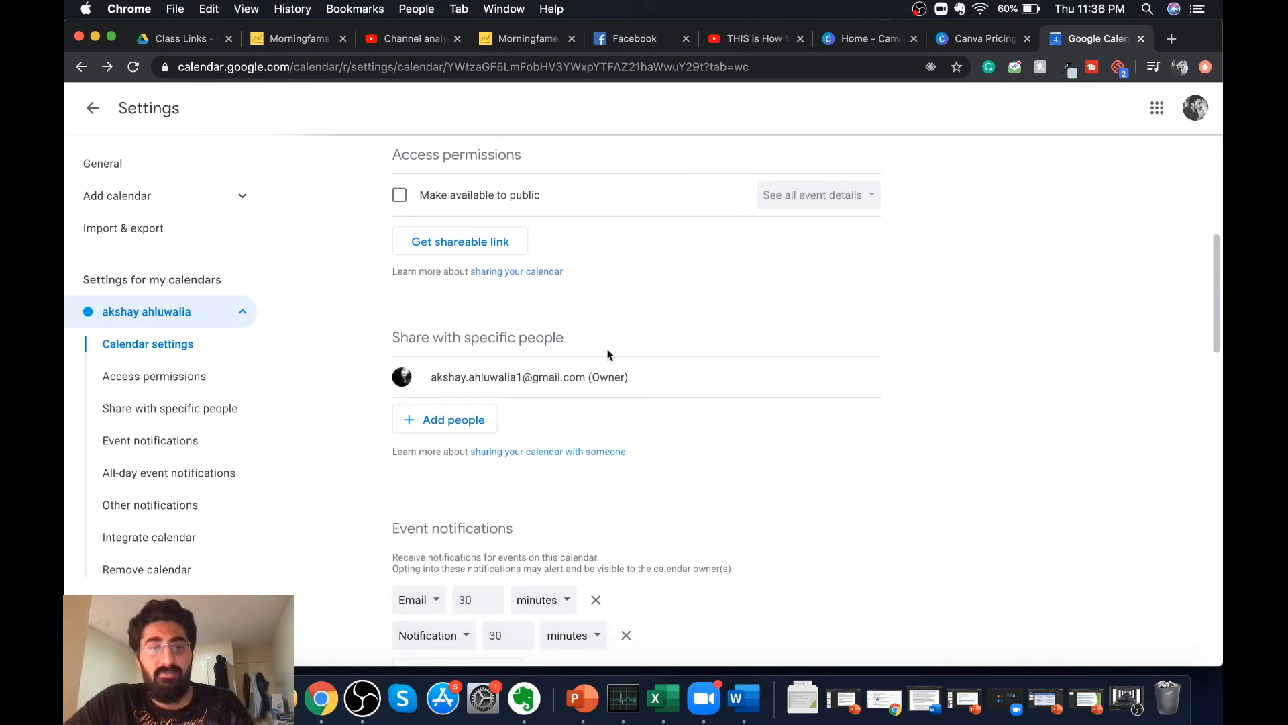
{"action": "left_click", "coordinate": [469, 420]}
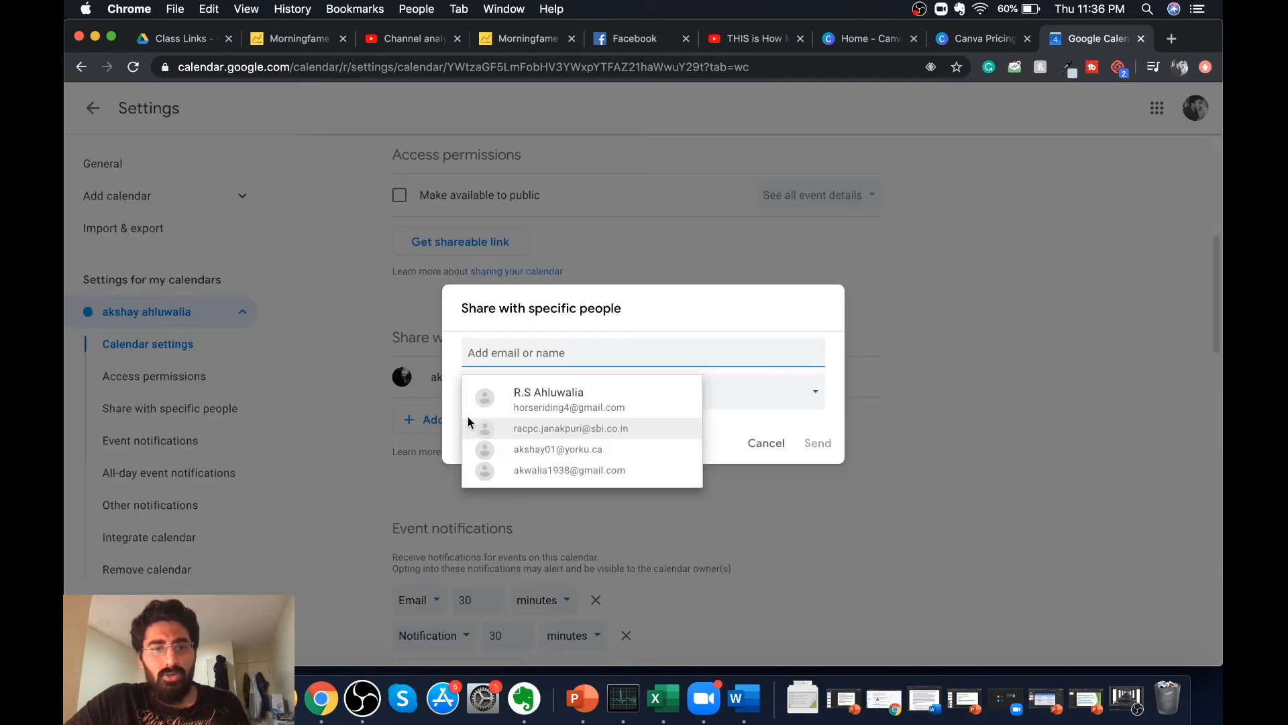
{"action": "left_click", "coordinate": [535, 451]}
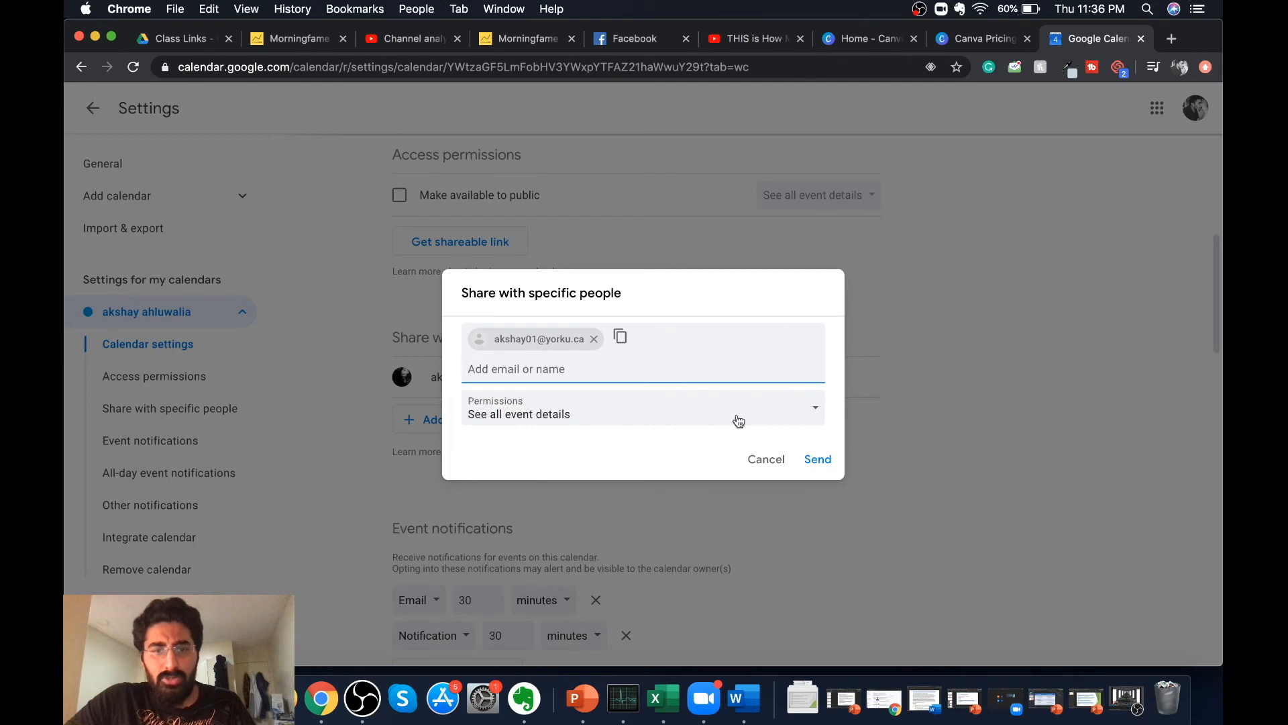
{"action": "left_click", "coordinate": [593, 339]}
{"action": "type", "text": "ak"}
{"action": "left_click", "coordinate": [601, 416]}
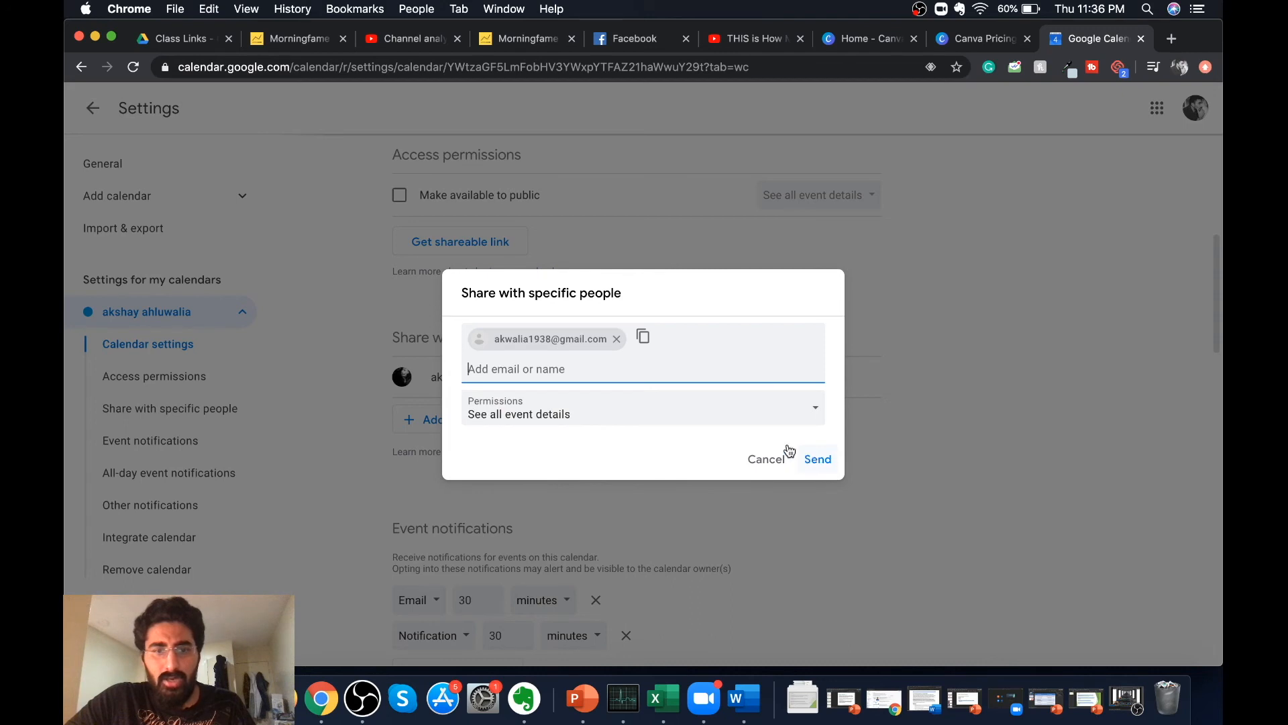
Check the permission choices, keep "See all event details" for the added contact, and send the sharing invitation
{"action": "left_click", "coordinate": [818, 414]}
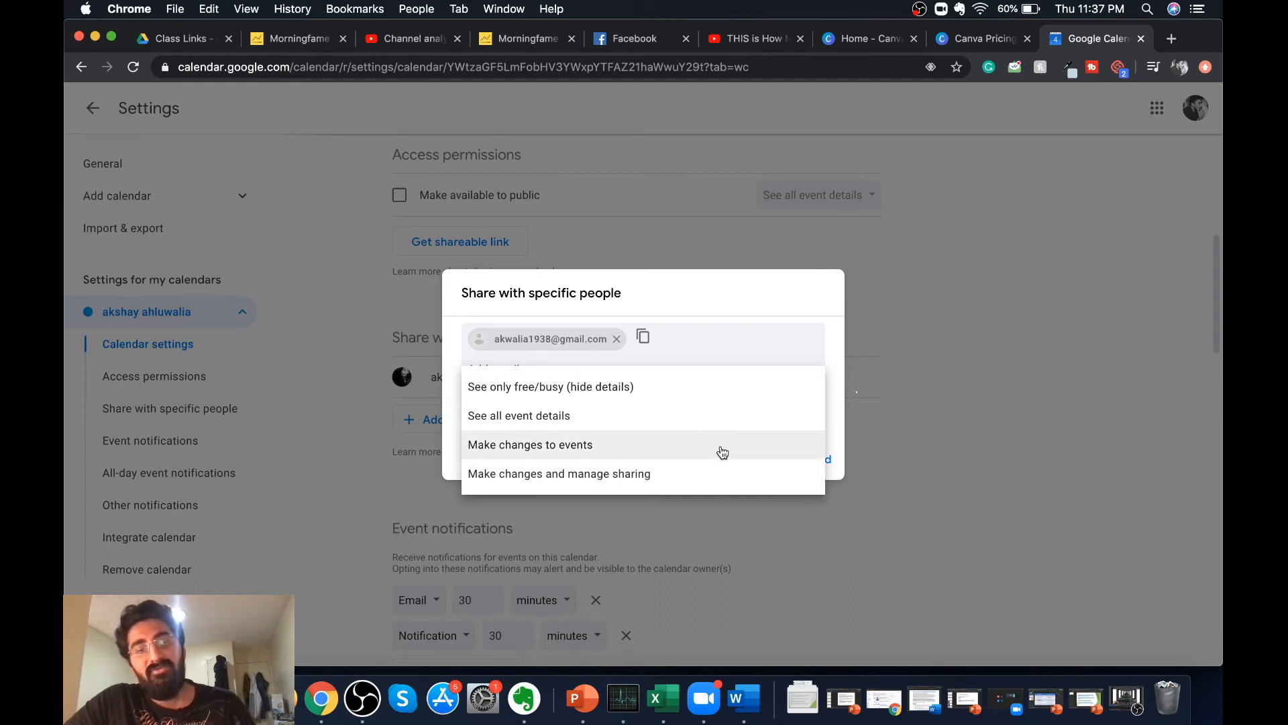
{"action": "left_click", "coordinate": [724, 425]}
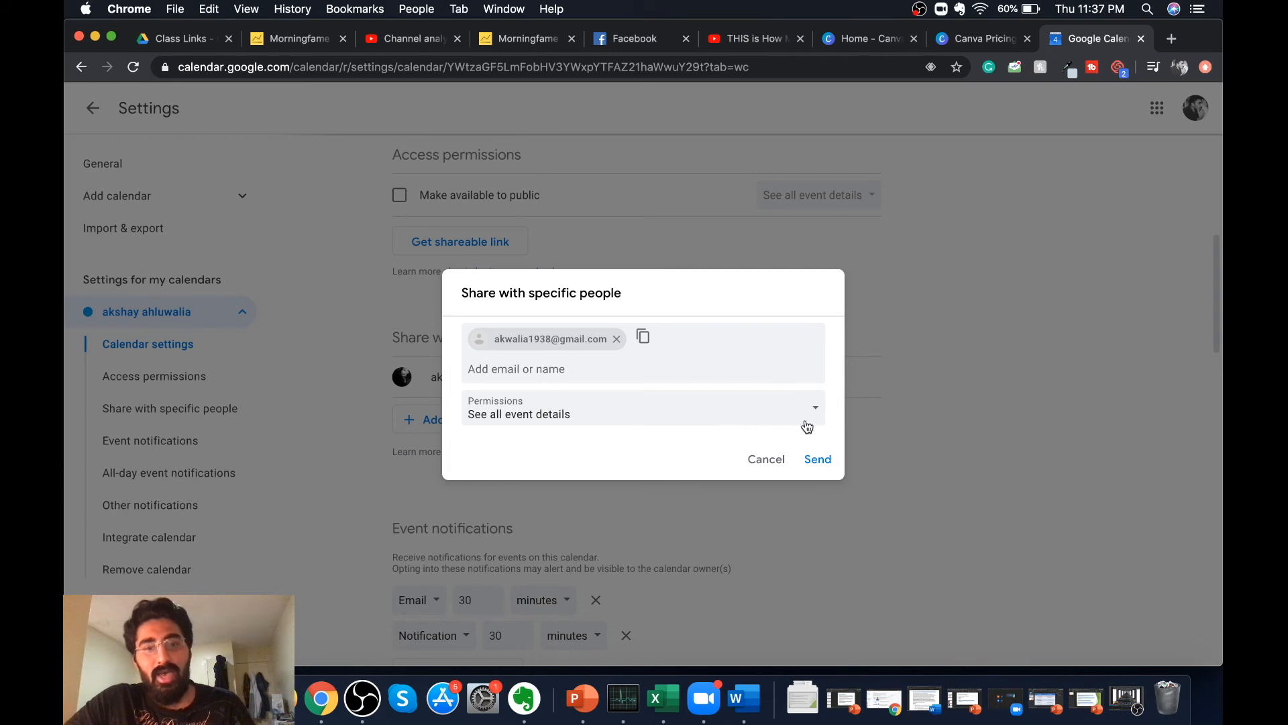
{"action": "left_click", "coordinate": [818, 459]}
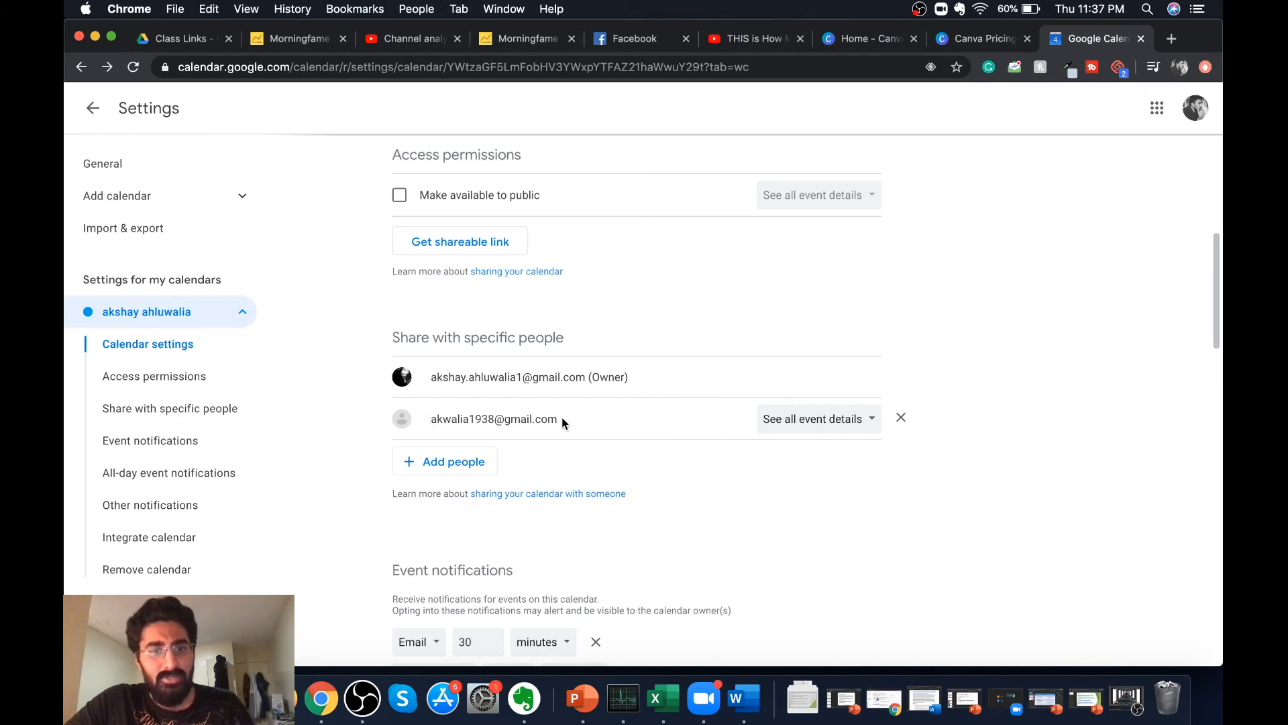
Review the event, all-day event and other notification settings, including the choices for new events, without changing them
{"action": "scroll", "coordinate": [613, 481], "scroll_direction": "down", "scroll_amount": 5}
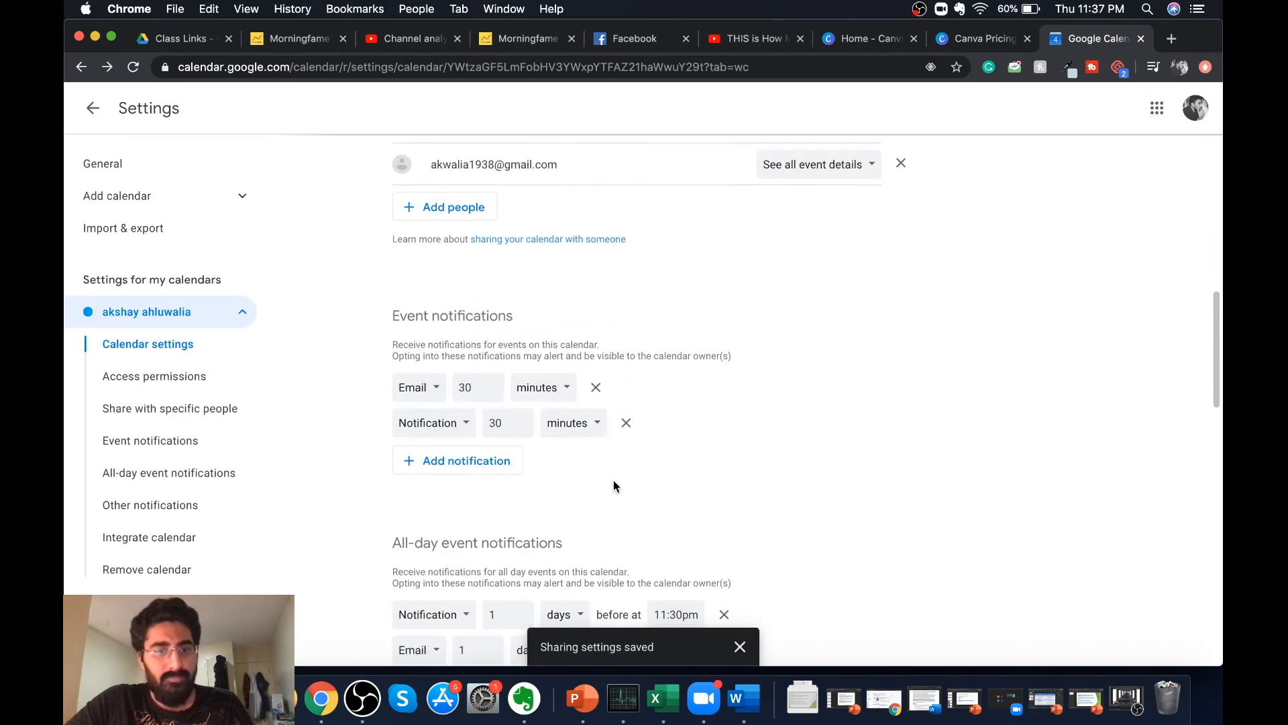
{"action": "scroll", "coordinate": [613, 481], "scroll_direction": "down", "scroll_amount": 1}
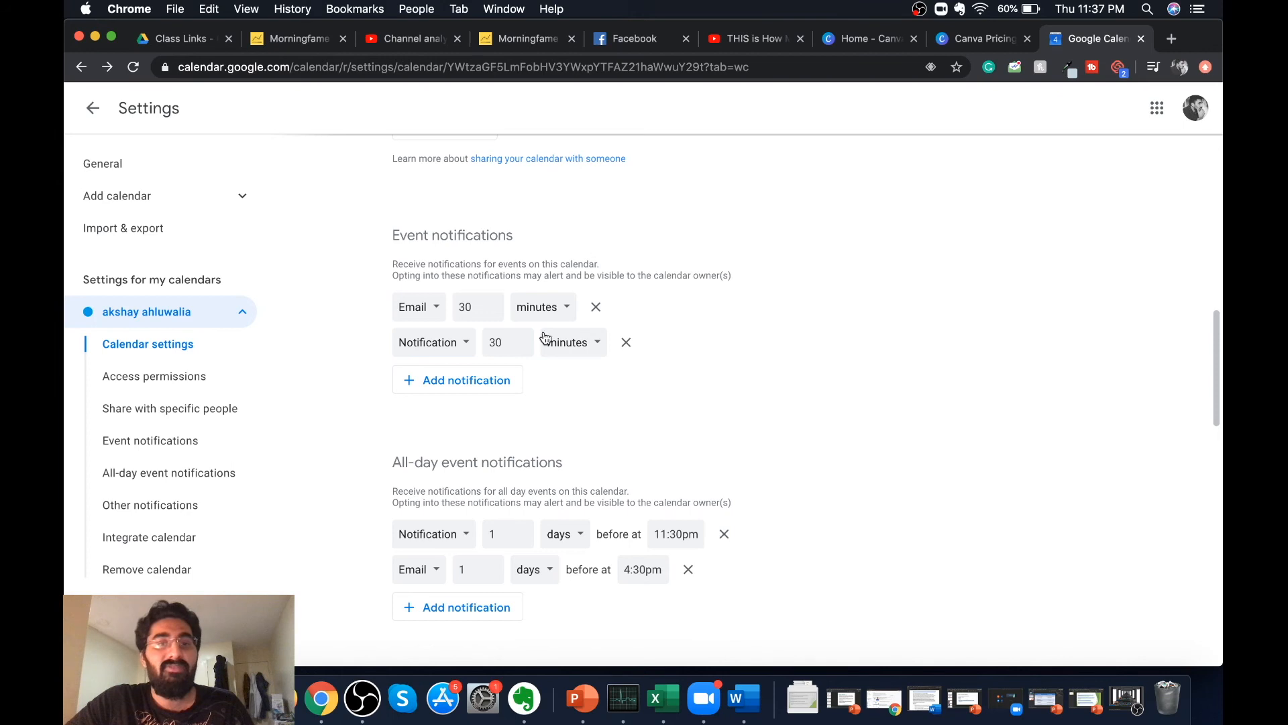
{"action": "scroll", "coordinate": [791, 437], "scroll_direction": "down", "scroll_amount": 4}
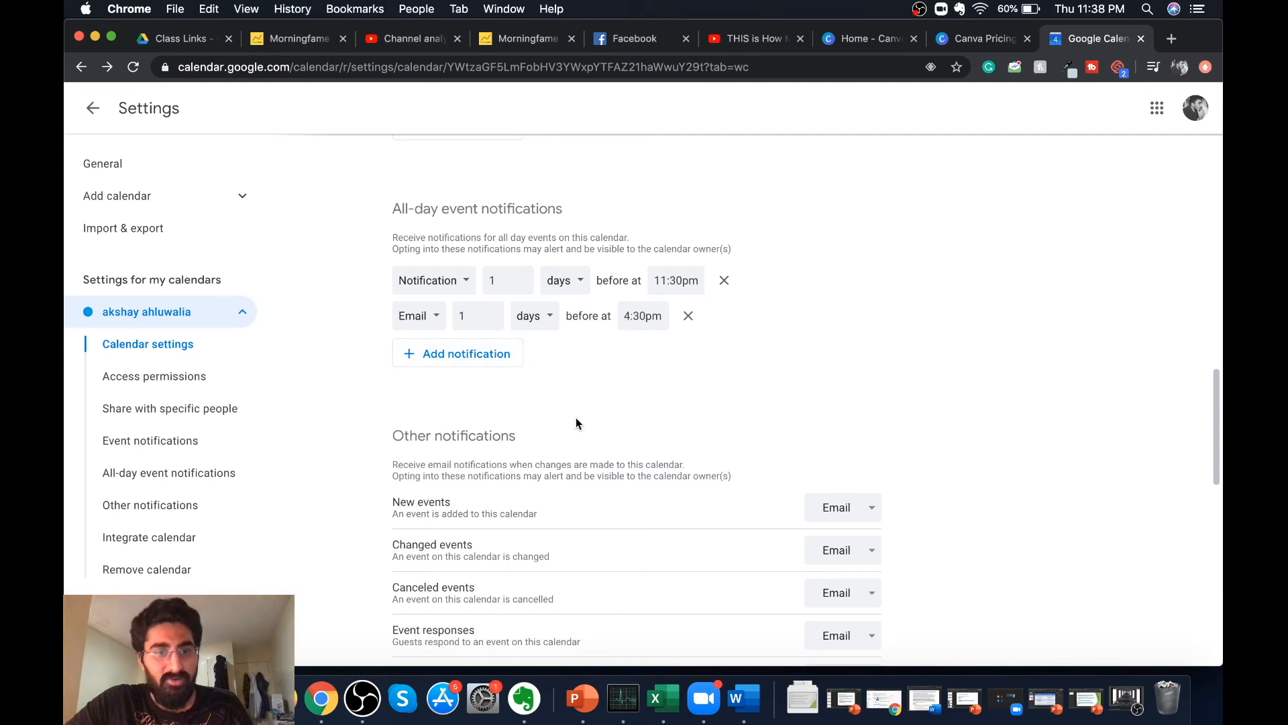
{"action": "scroll", "coordinate": [576, 418], "scroll_direction": "down", "scroll_amount": 5}
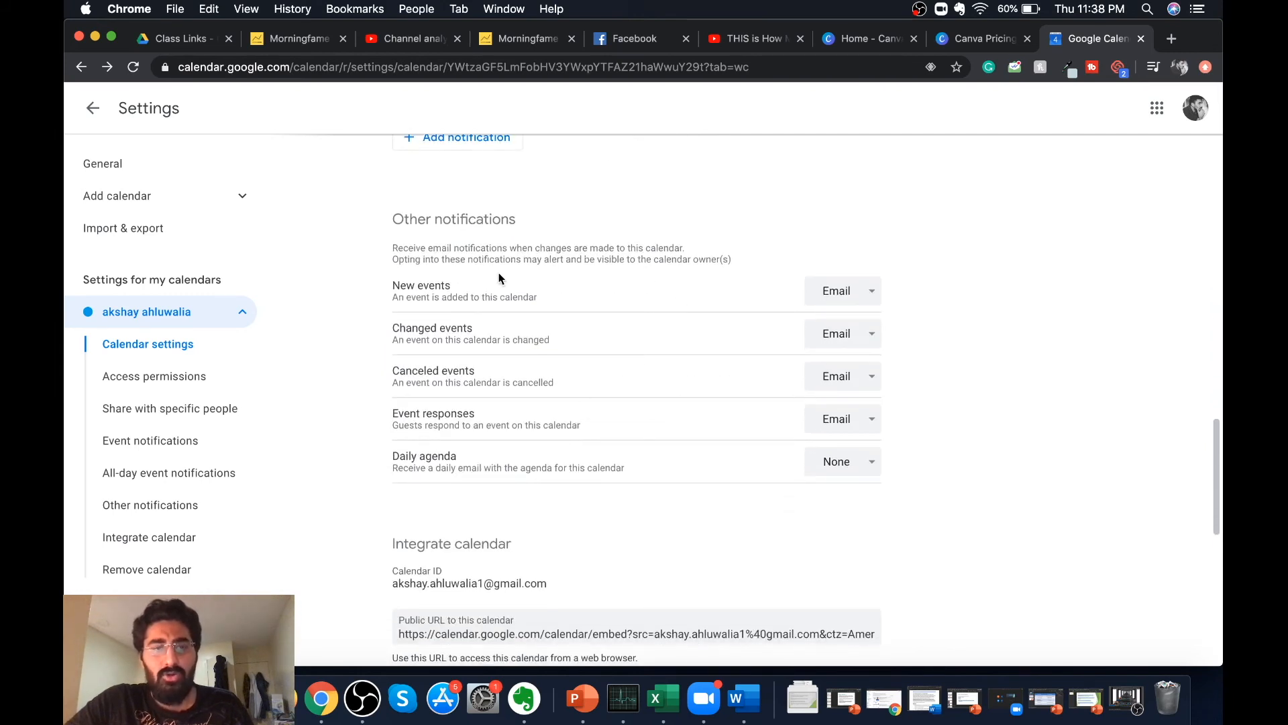
{"action": "left_click", "coordinate": [872, 295]}
{"action": "left_click", "coordinate": [919, 305]}
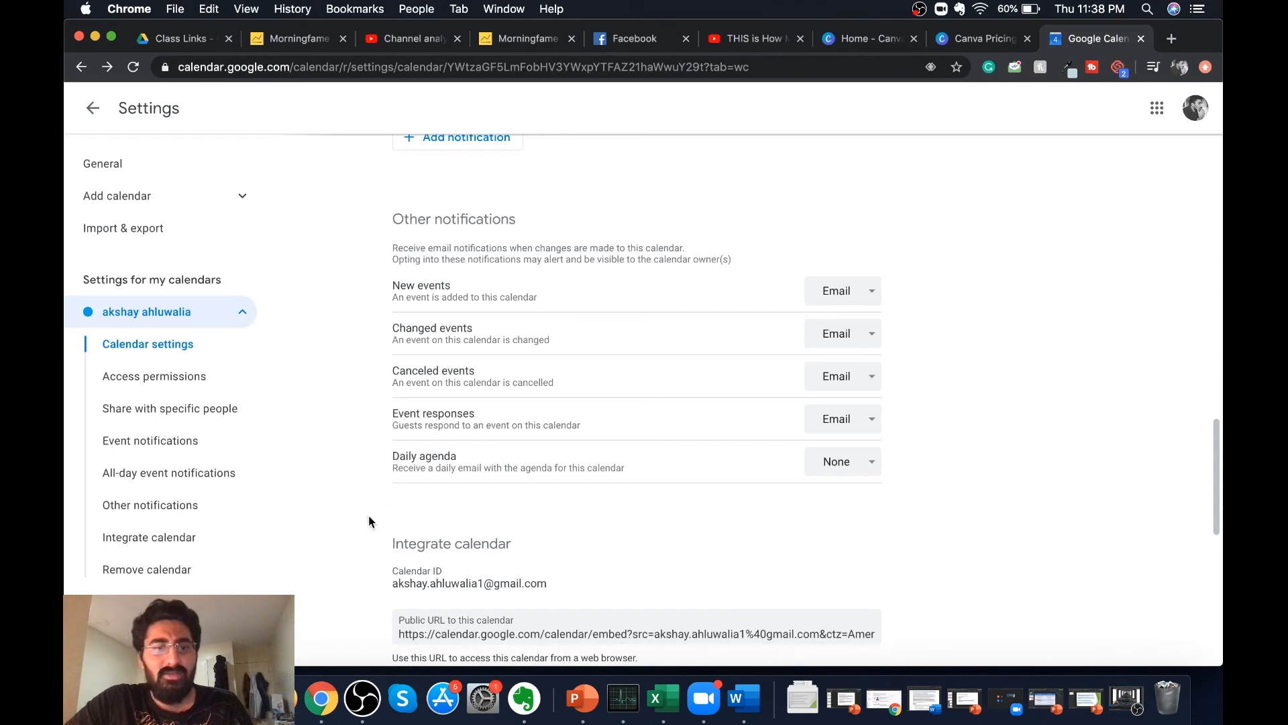
Examine the calendar's integration addresses, embed code and removal option, and browse the list of settings for other calendars
{"action": "scroll", "coordinate": [368, 522], "scroll_direction": "down", "scroll_amount": 2}
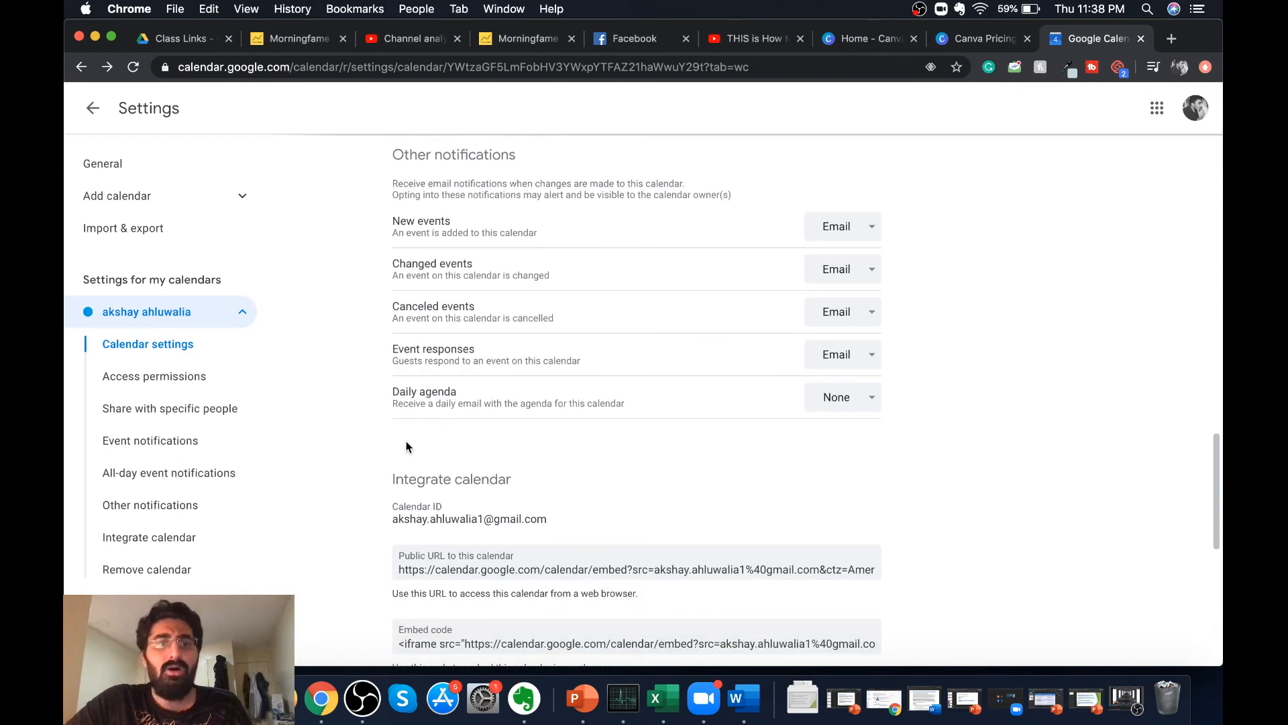
{"action": "scroll", "coordinate": [391, 481], "scroll_direction": "down", "scroll_amount": 1}
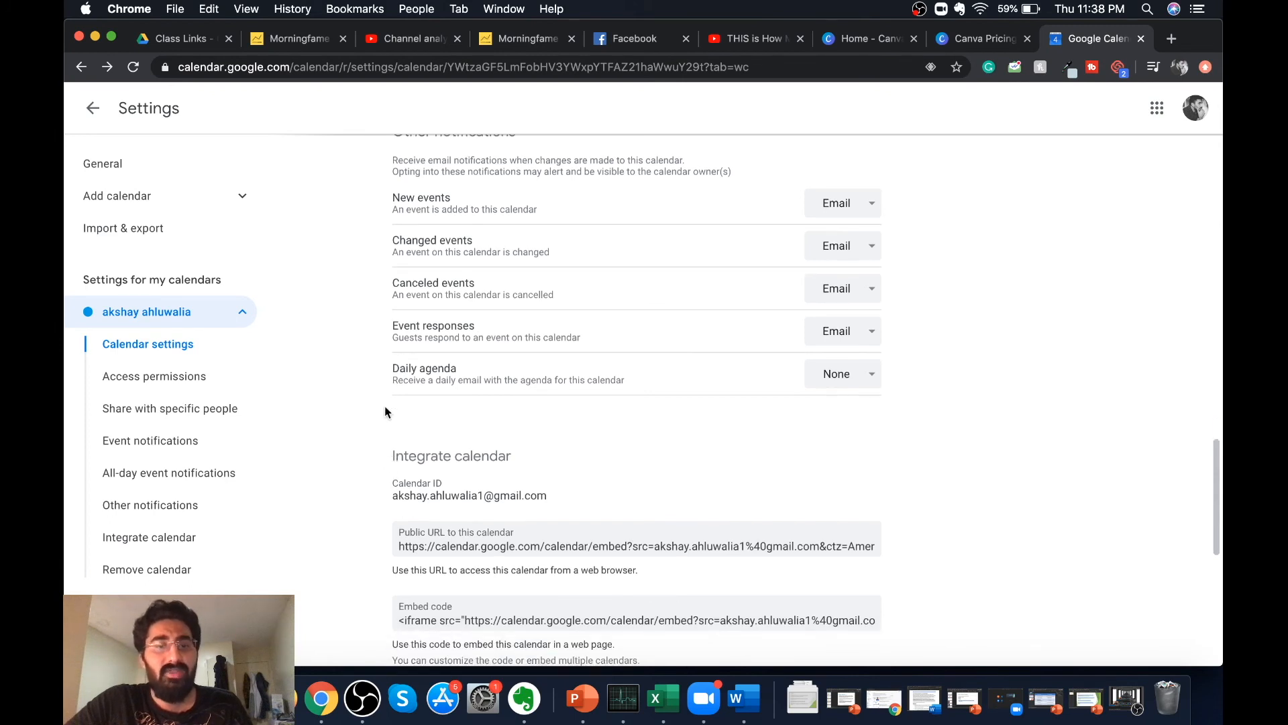
{"action": "scroll", "coordinate": [388, 482], "scroll_direction": "down", "scroll_amount": 4}
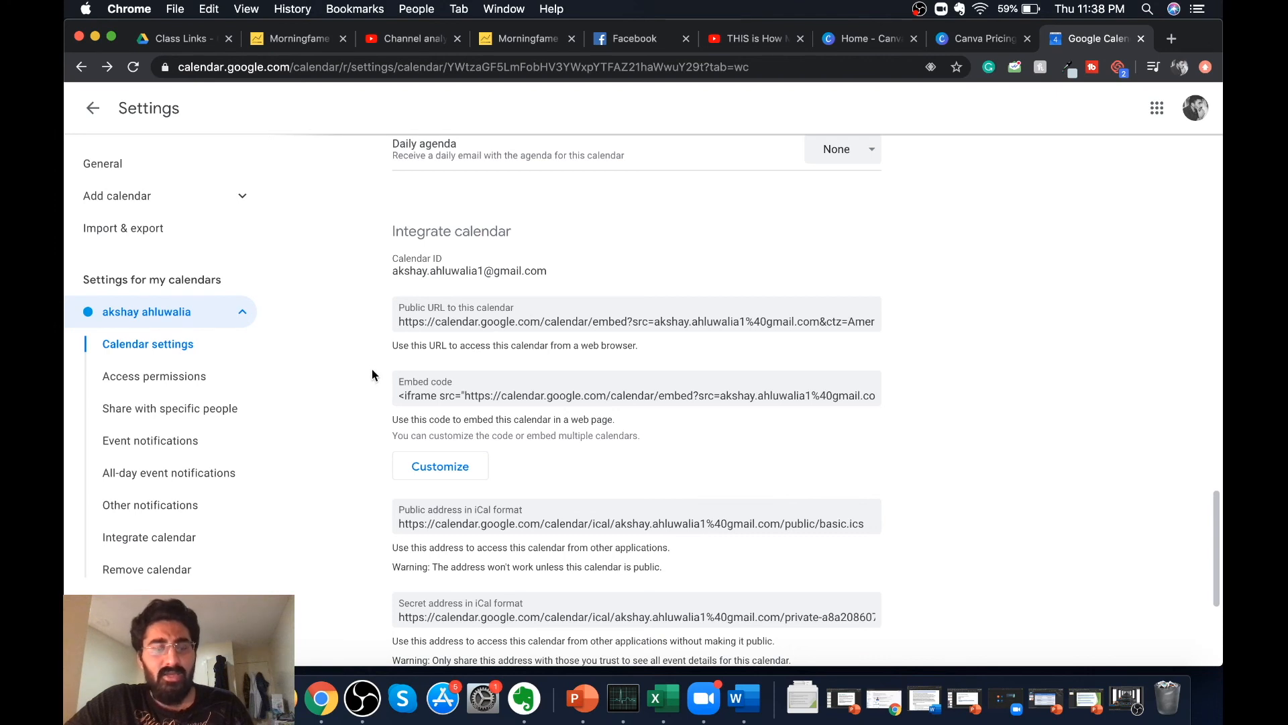
{"action": "scroll", "coordinate": [384, 561], "scroll_direction": "down", "scroll_amount": 1}
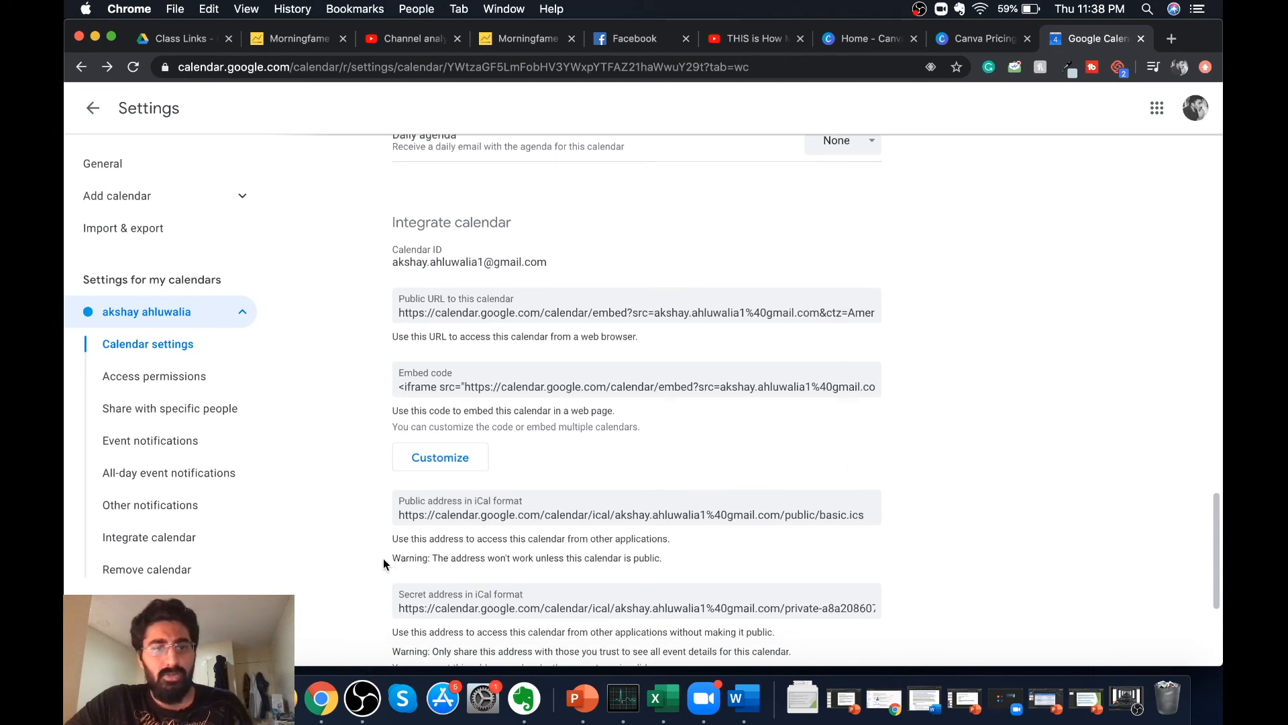
{"action": "scroll", "coordinate": [384, 562], "scroll_direction": "down", "scroll_amount": 5}
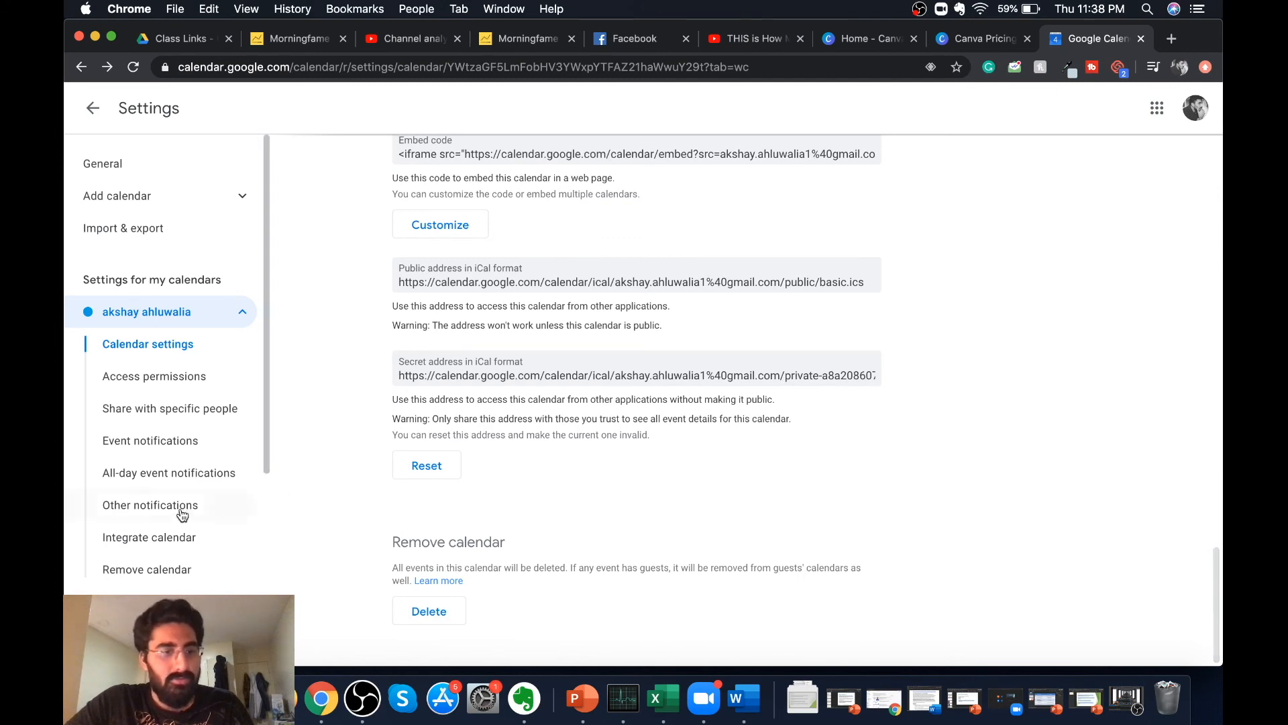
{"action": "scroll", "coordinate": [175, 515], "scroll_direction": "down", "scroll_amount": 3}
{"action": "scroll", "coordinate": [175, 510], "scroll_direction": "up", "scroll_amount": 2}
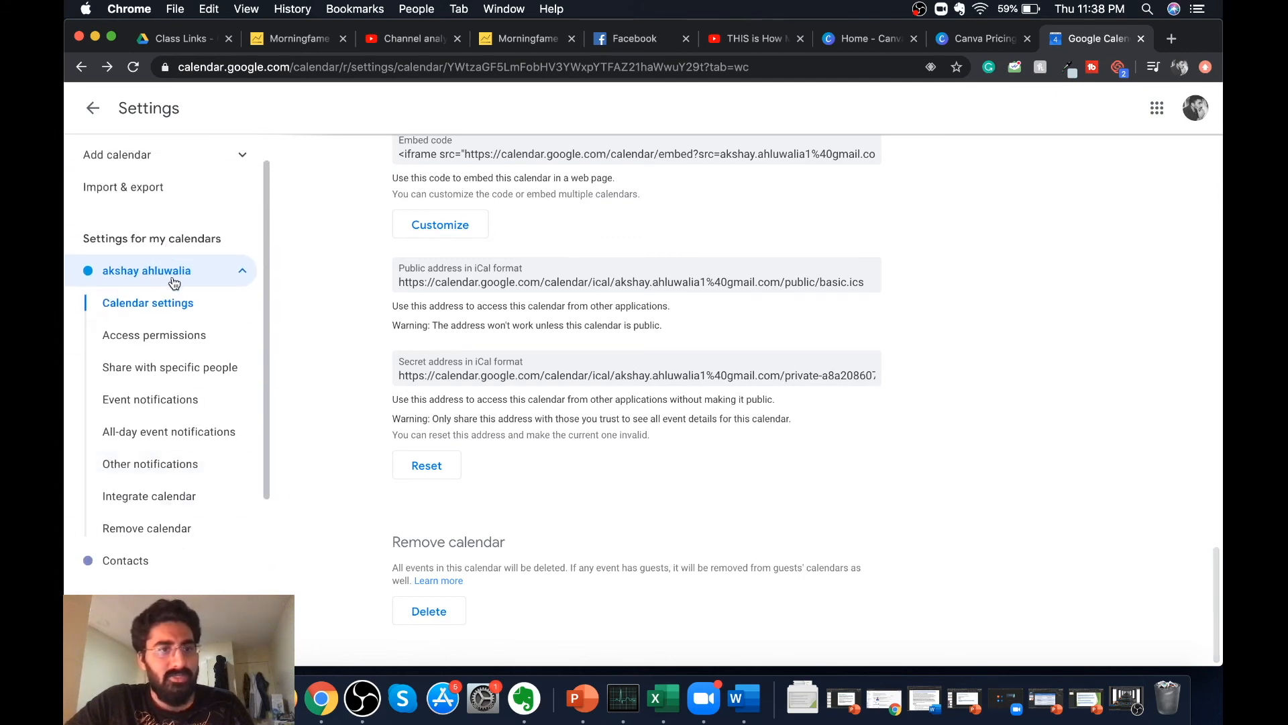
{"action": "scroll", "coordinate": [179, 483], "scroll_direction": "down", "scroll_amount": 4}
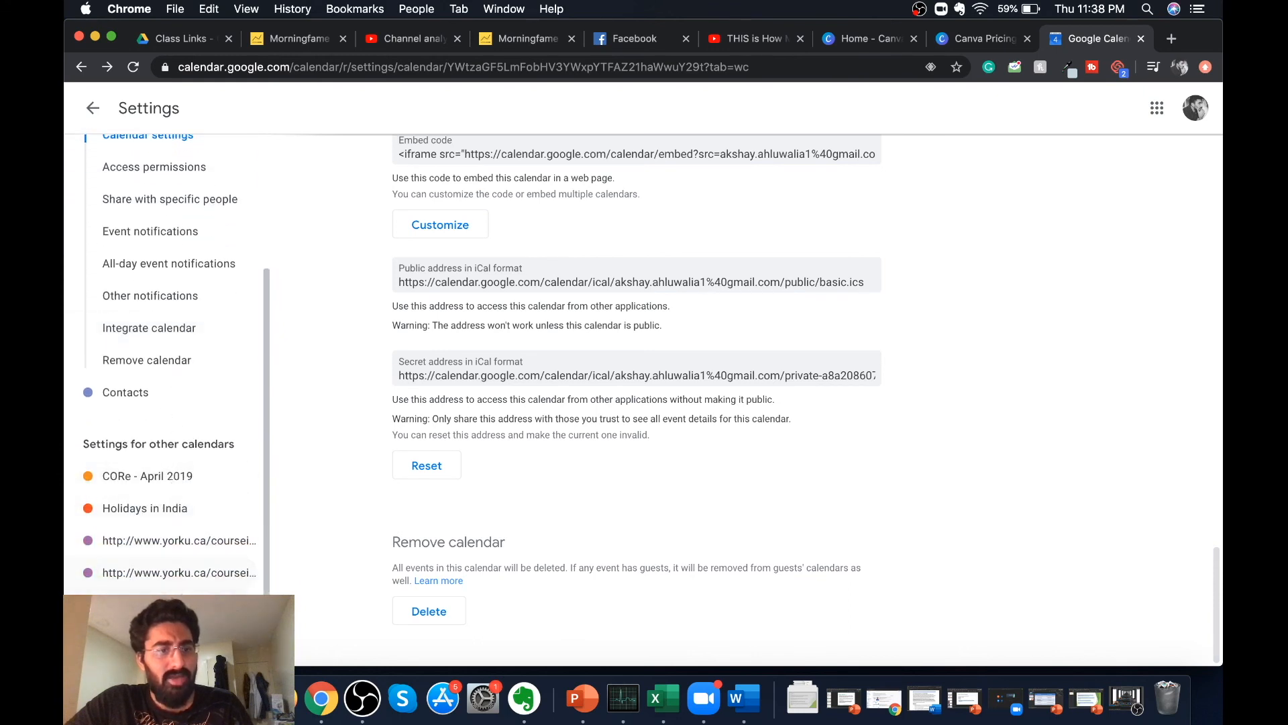
Review the CORe - April 2019 calendar's permissions, notifications, integration and removal settings, and return to the month view
{"action": "left_click", "coordinate": [166, 483]}
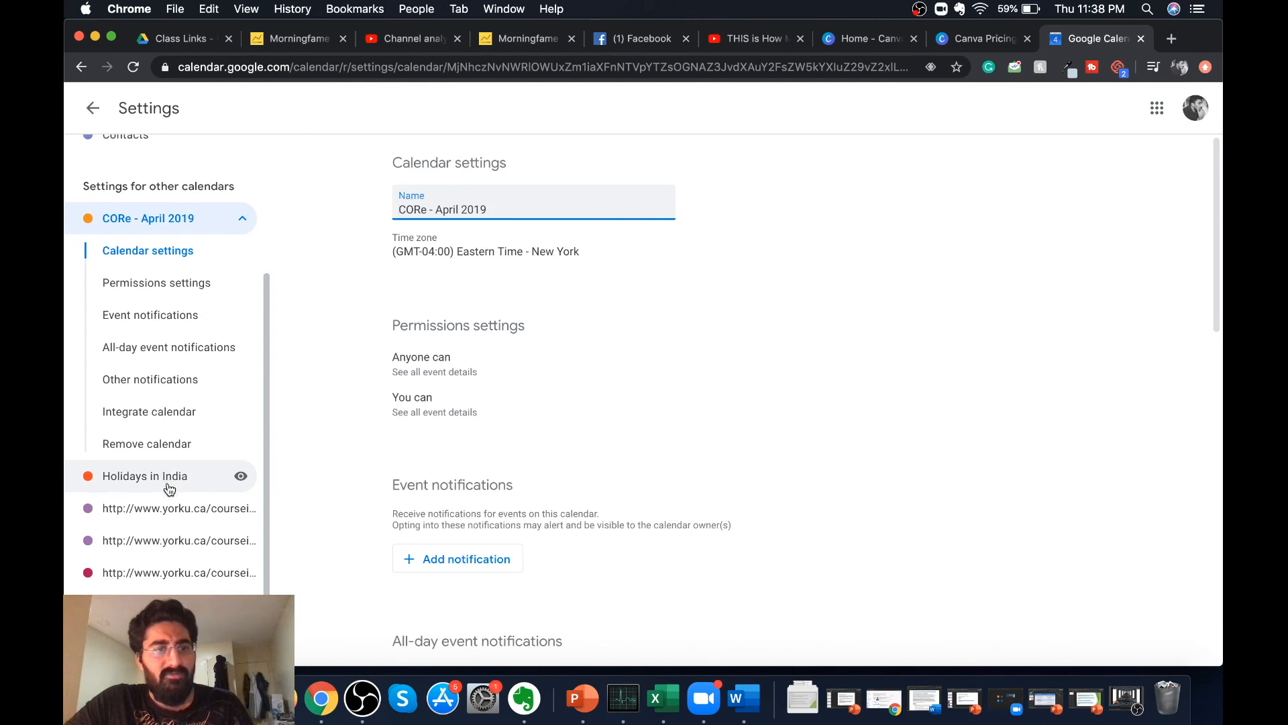
{"action": "scroll", "coordinate": [522, 571], "scroll_direction": "down", "scroll_amount": 2}
{"action": "scroll", "coordinate": [523, 575], "scroll_direction": "down", "scroll_amount": 5}
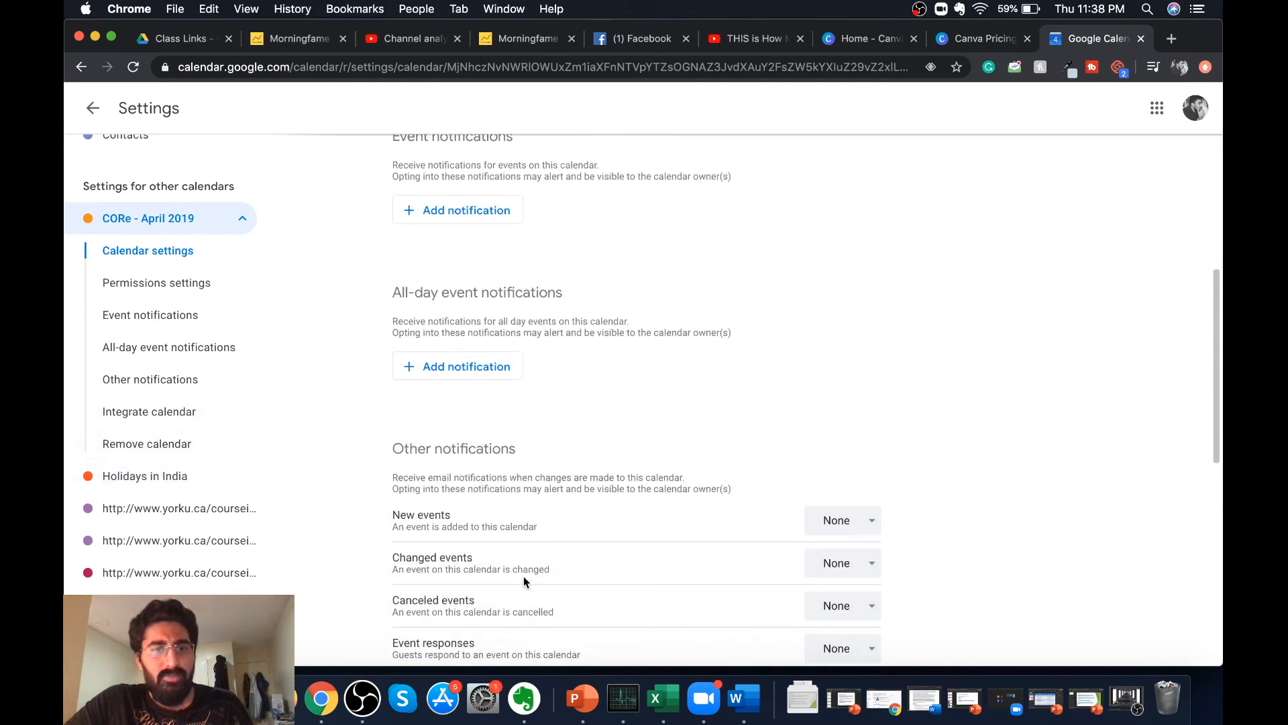
{"action": "scroll", "coordinate": [553, 428], "scroll_direction": "down", "scroll_amount": 2}
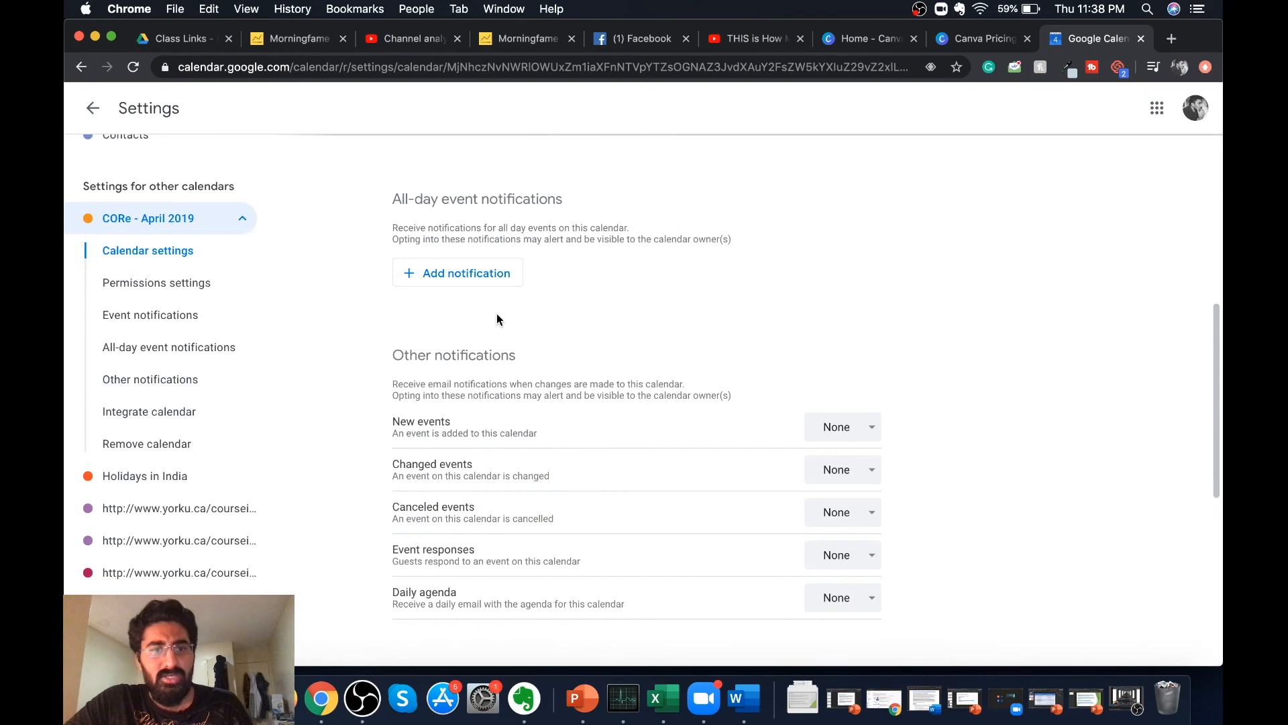
{"action": "scroll", "coordinate": [537, 470], "scroll_direction": "down", "scroll_amount": 7}
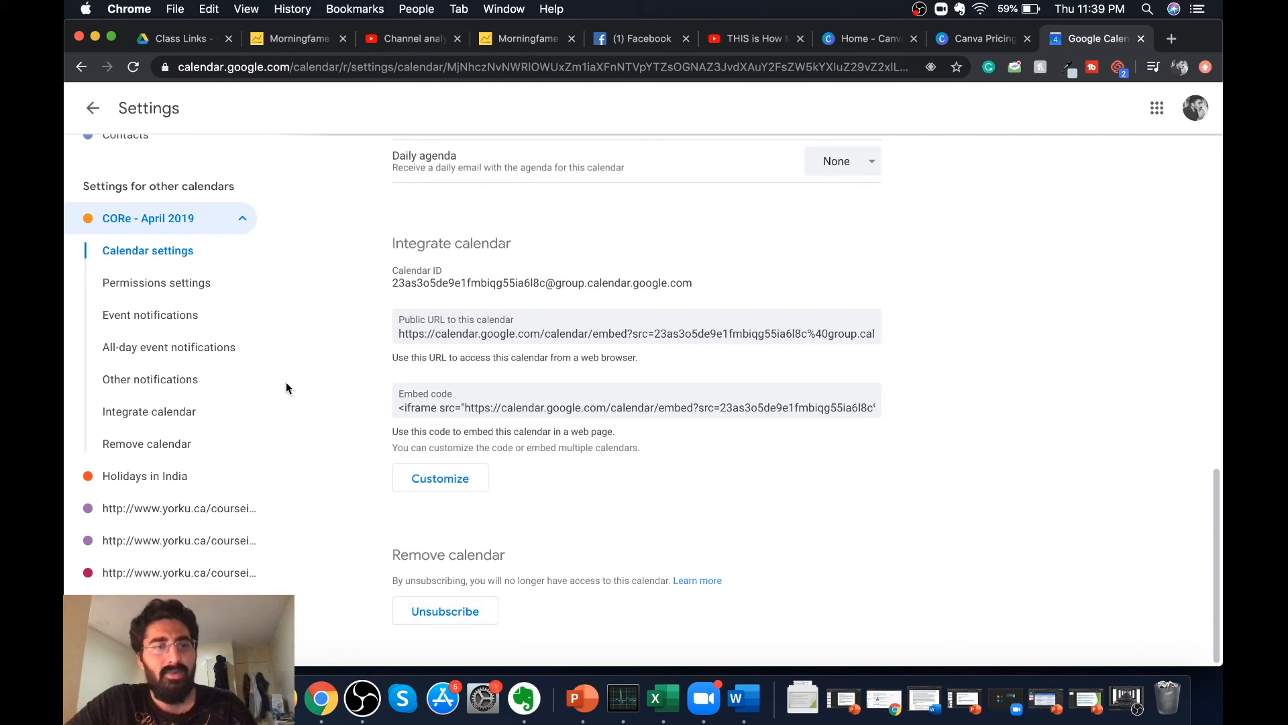
{"action": "scroll", "coordinate": [197, 379], "scroll_direction": "up", "scroll_amount": 3}
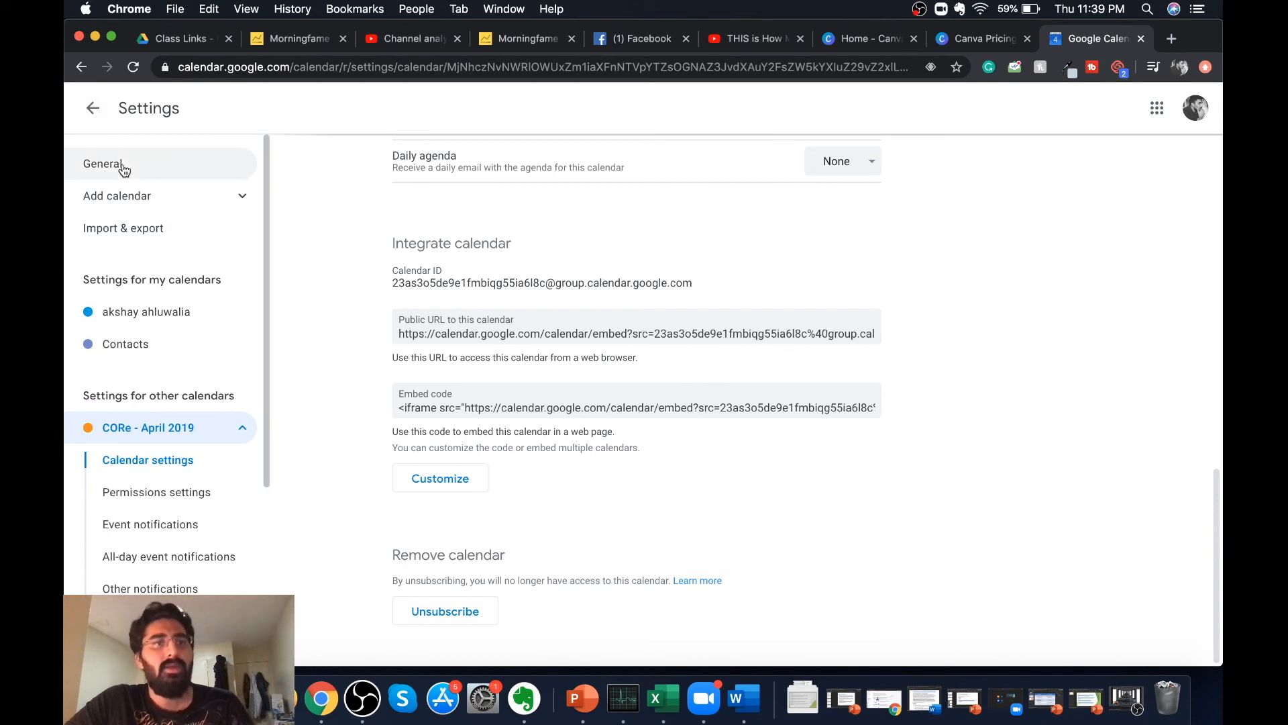
{"action": "left_click", "coordinate": [93, 109]}
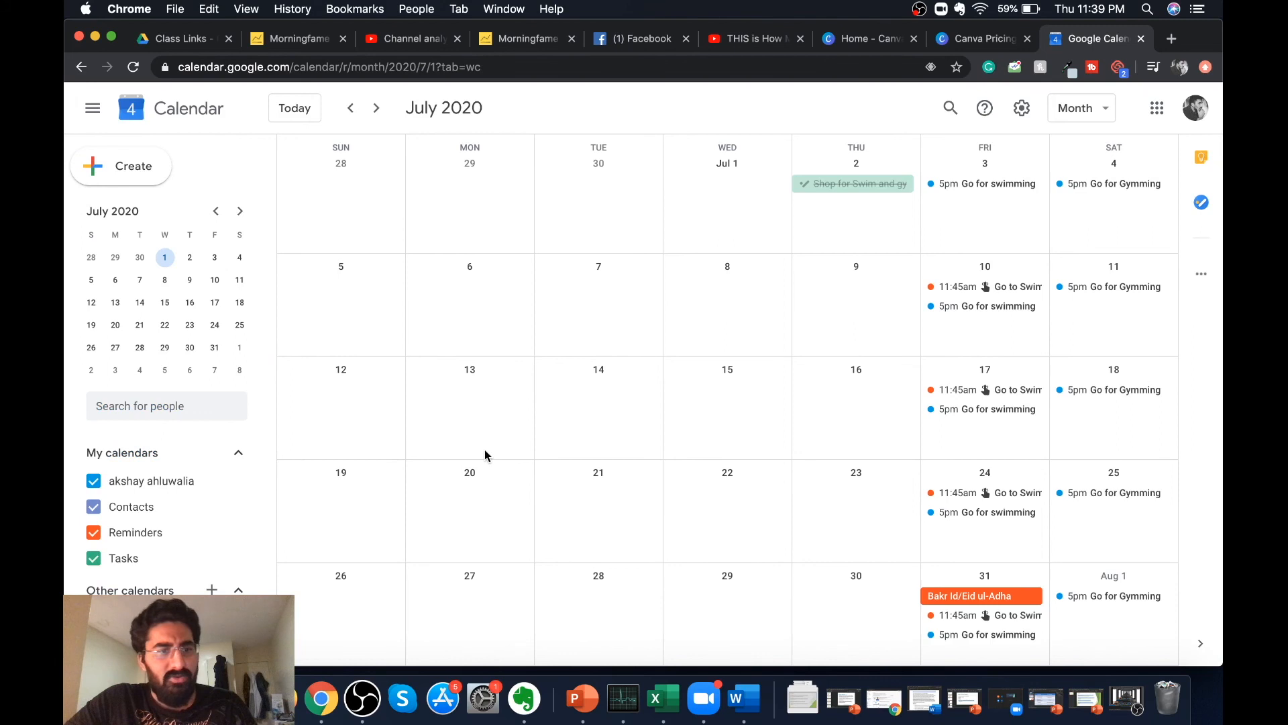
Check the calendar list and the options for adding other calendars, closing them without choosing one
{"action": "mouse_move", "coordinate": [221, 510]}
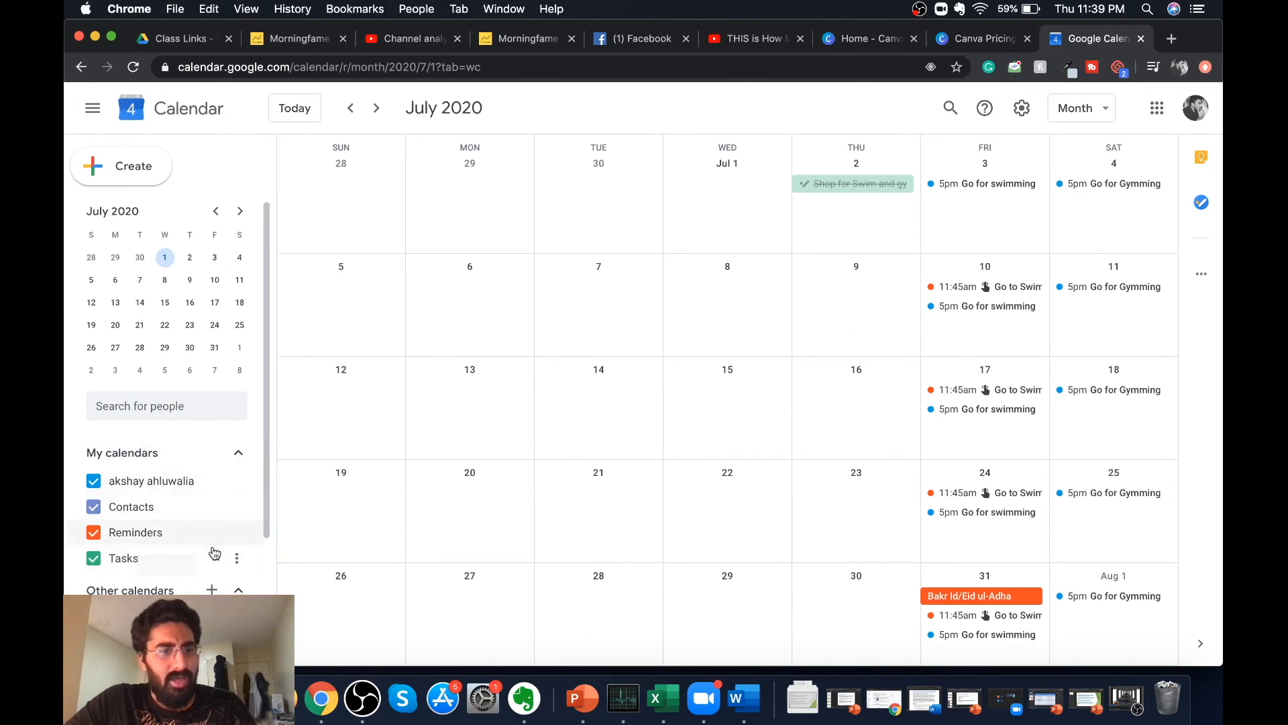
{"action": "scroll", "coordinate": [216, 557], "scroll_direction": "down", "scroll_amount": 1}
{"action": "scroll", "coordinate": [221, 559], "scroll_direction": "up", "scroll_amount": 1}
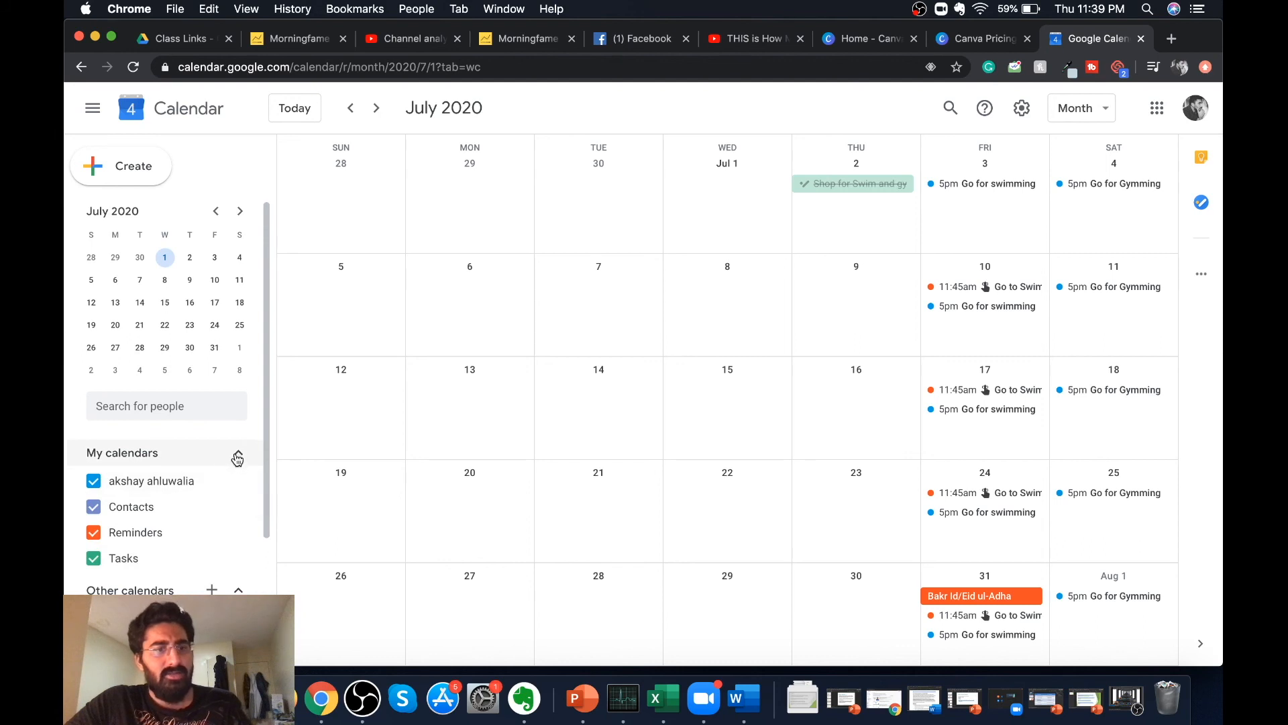
{"action": "left_click", "coordinate": [213, 590]}
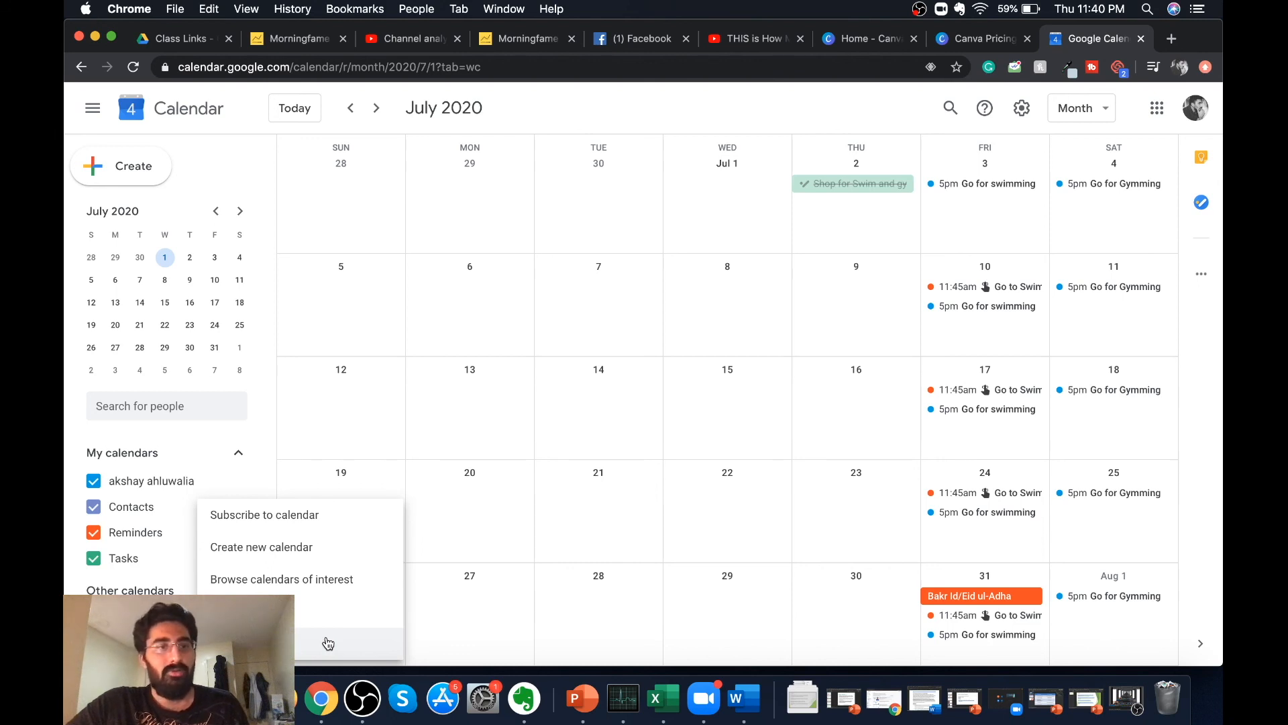
{"action": "left_click", "coordinate": [274, 455]}
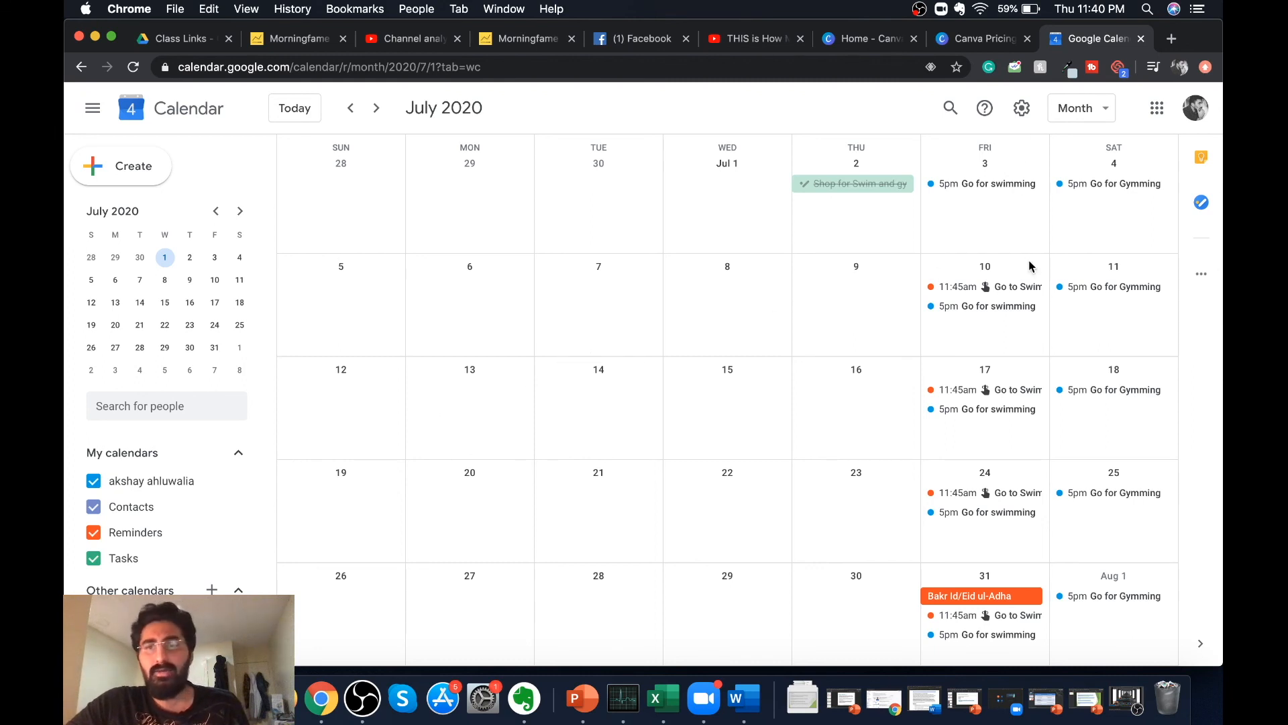
Preview the "Classic (with black text)" color set for events and switch back to "Modern (with white text)"
{"action": "left_click", "coordinate": [1022, 110]}
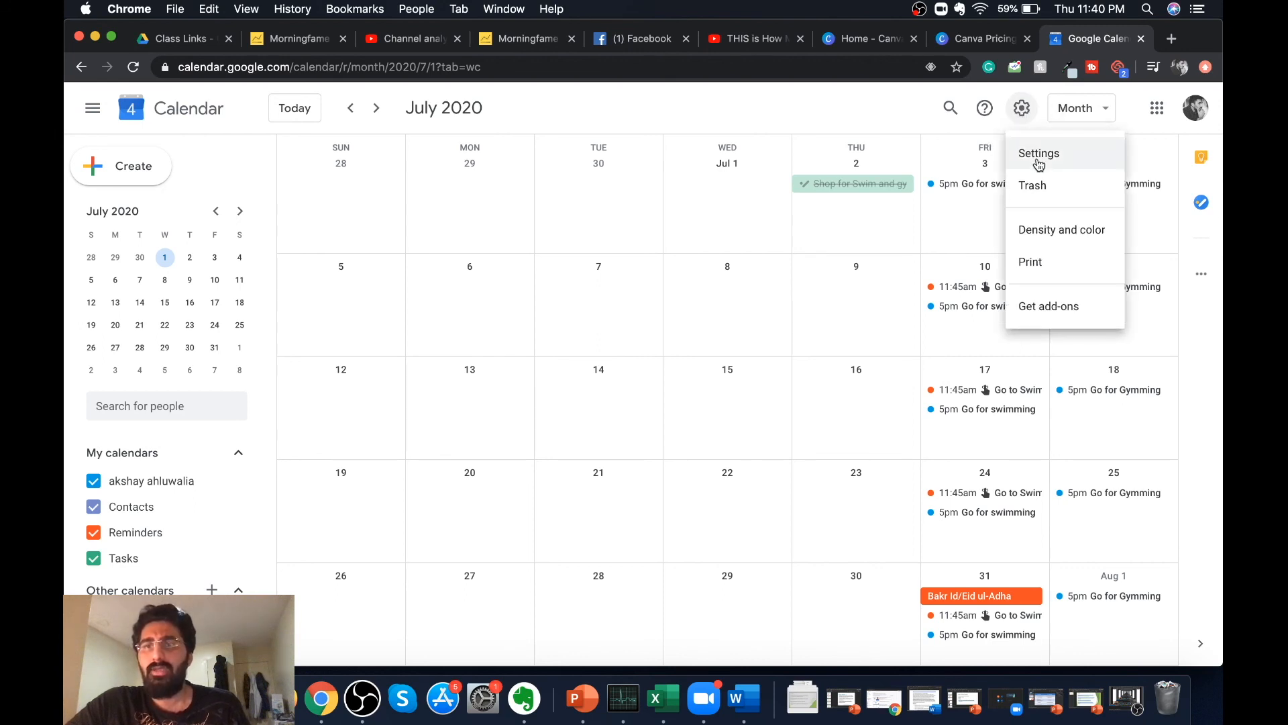
{"action": "left_click", "coordinate": [1055, 230]}
{"action": "left_click", "coordinate": [628, 567]}
{"action": "left_click", "coordinate": [522, 604]}
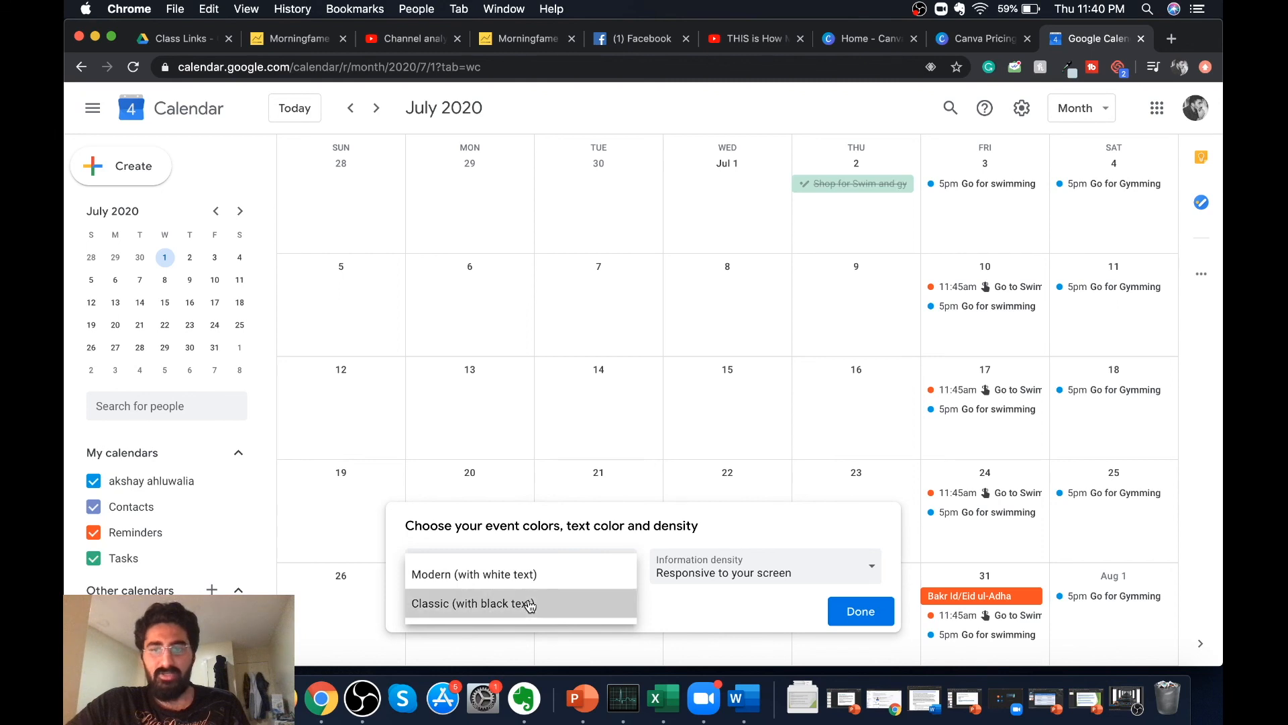
{"action": "left_click", "coordinate": [618, 573]}
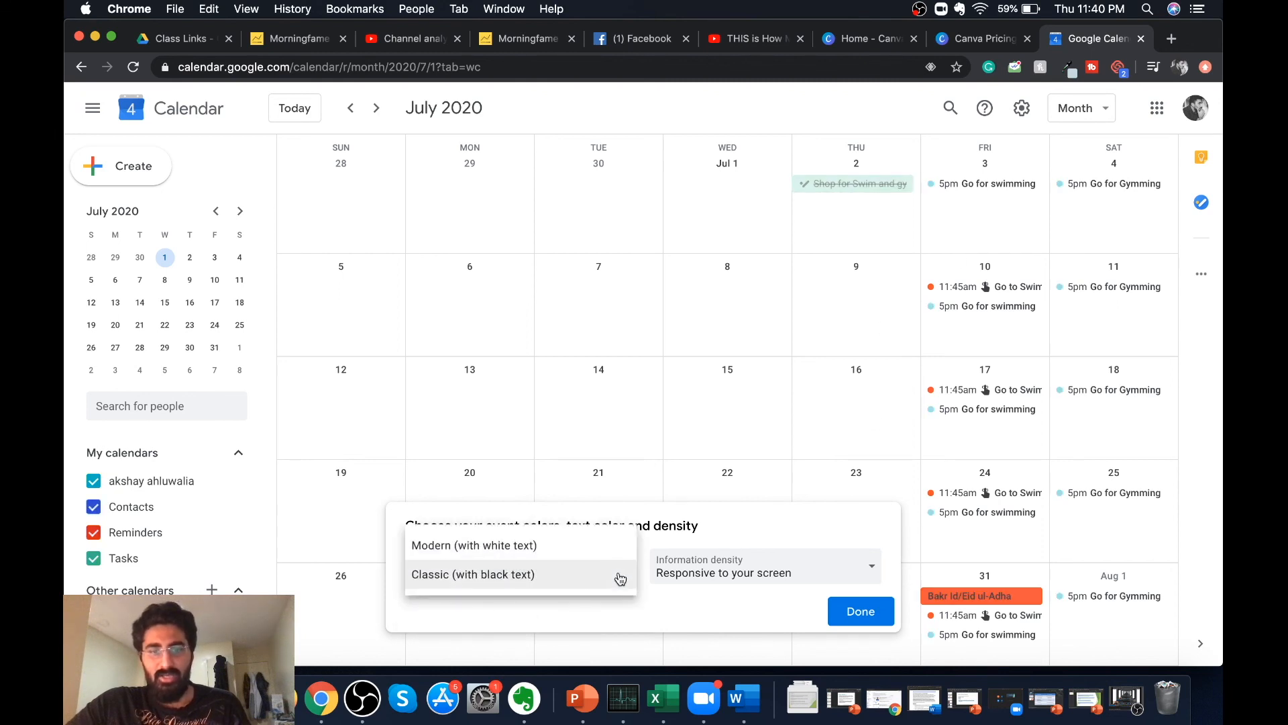
{"action": "left_click", "coordinate": [598, 549]}
Preview the Compact information density, restore "Responsive to your screen", and finish the density and color choices
{"action": "left_click", "coordinate": [731, 583]}
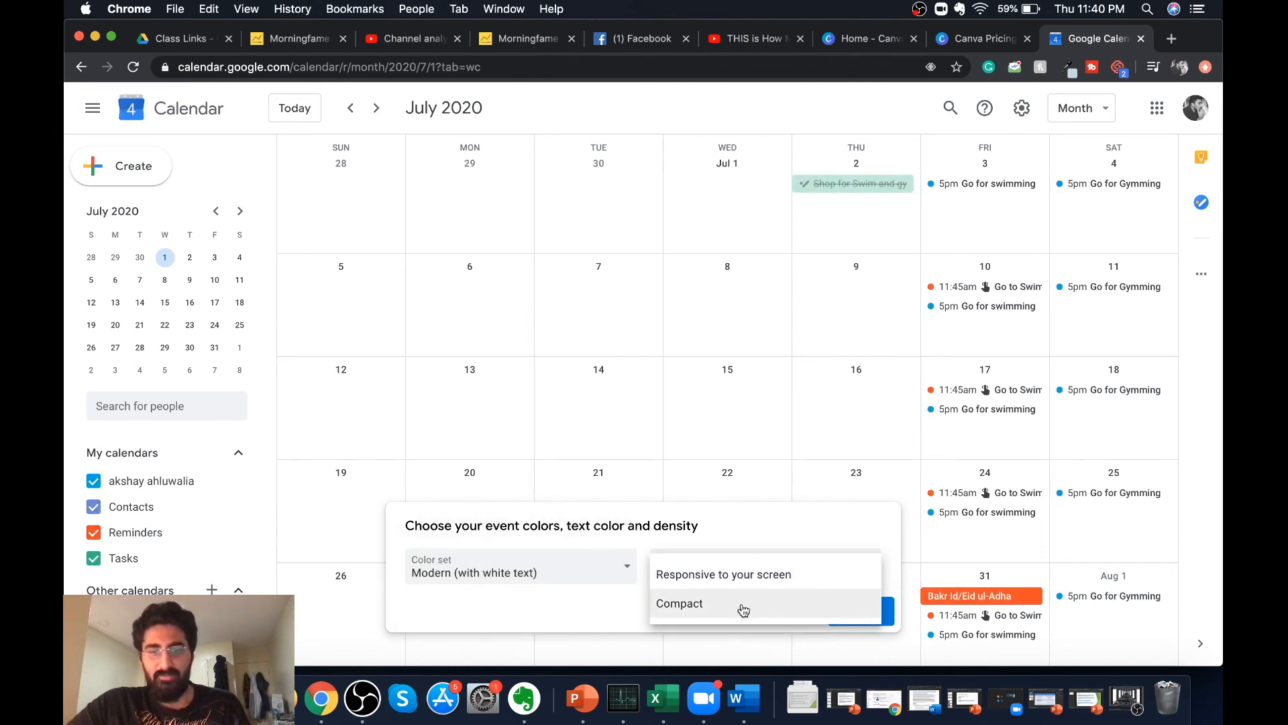
{"action": "left_click", "coordinate": [742, 605]}
{"action": "left_click", "coordinate": [768, 551]}
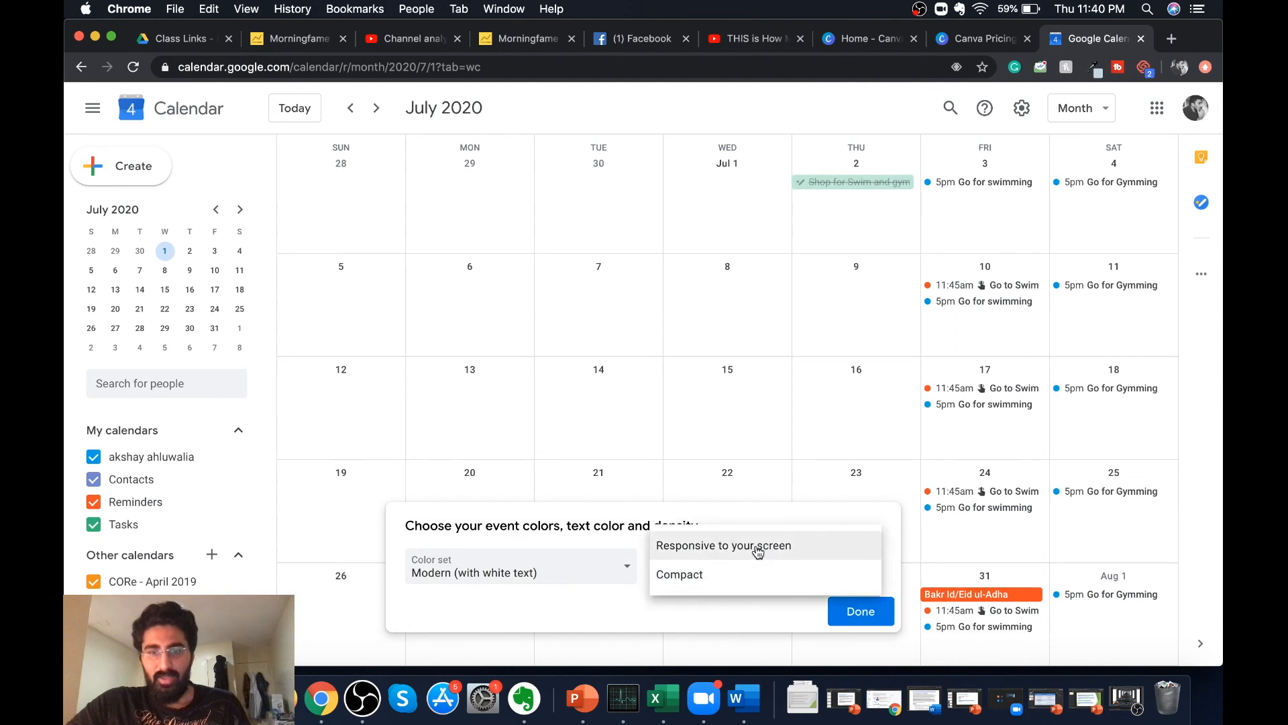
{"action": "left_click", "coordinate": [756, 547]}
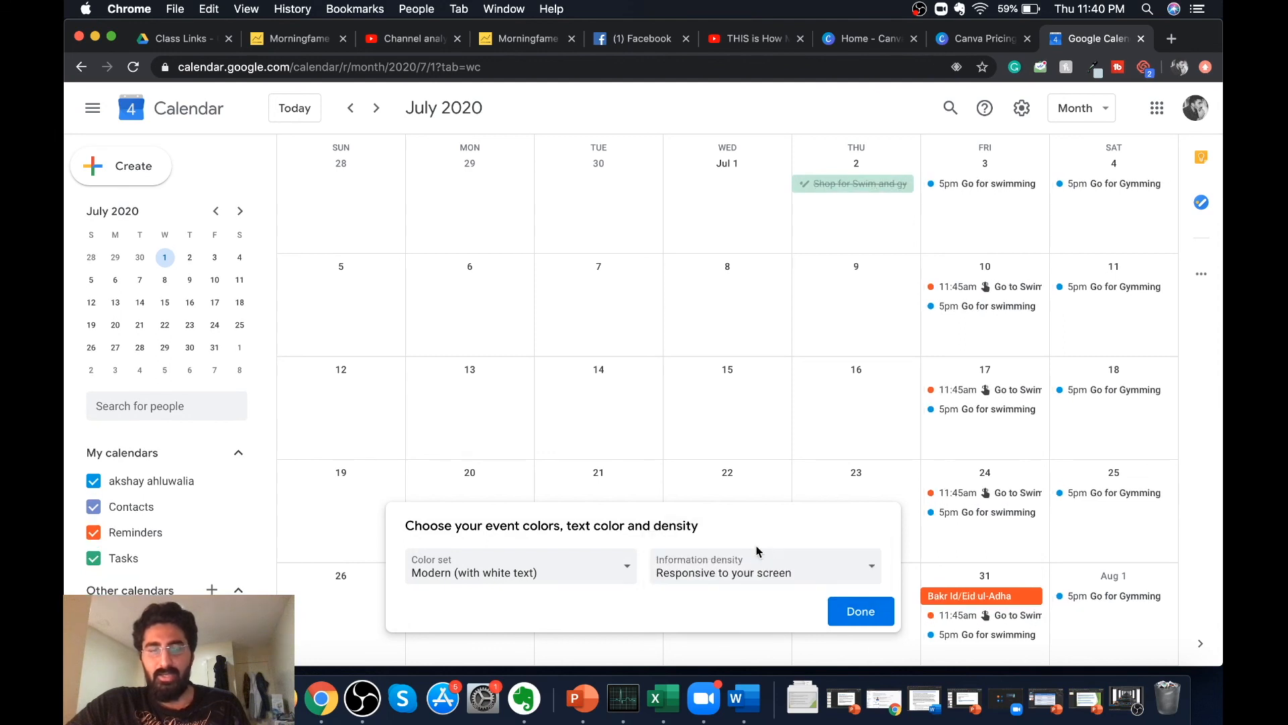
{"action": "left_click", "coordinate": [861, 611]}
Review the general settings for language and region, time zone, world clock and events without changing them
{"action": "left_click", "coordinate": [1023, 109]}
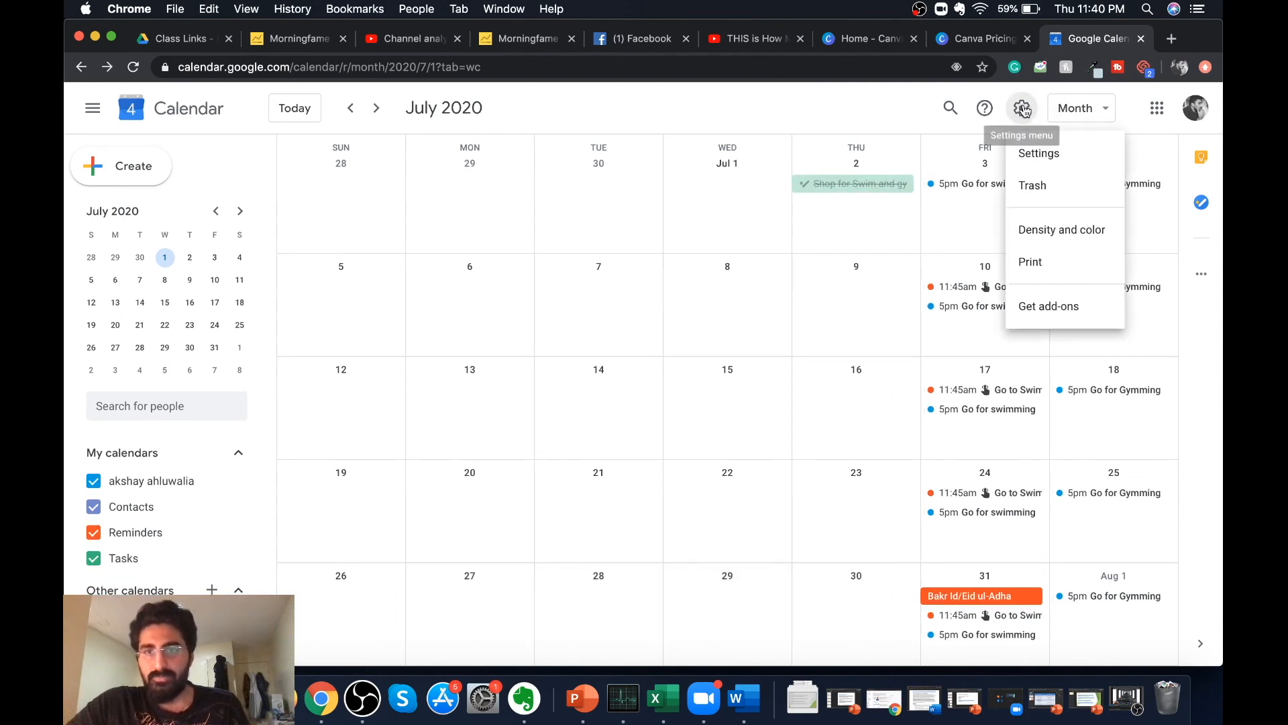
{"action": "left_click", "coordinate": [1051, 156]}
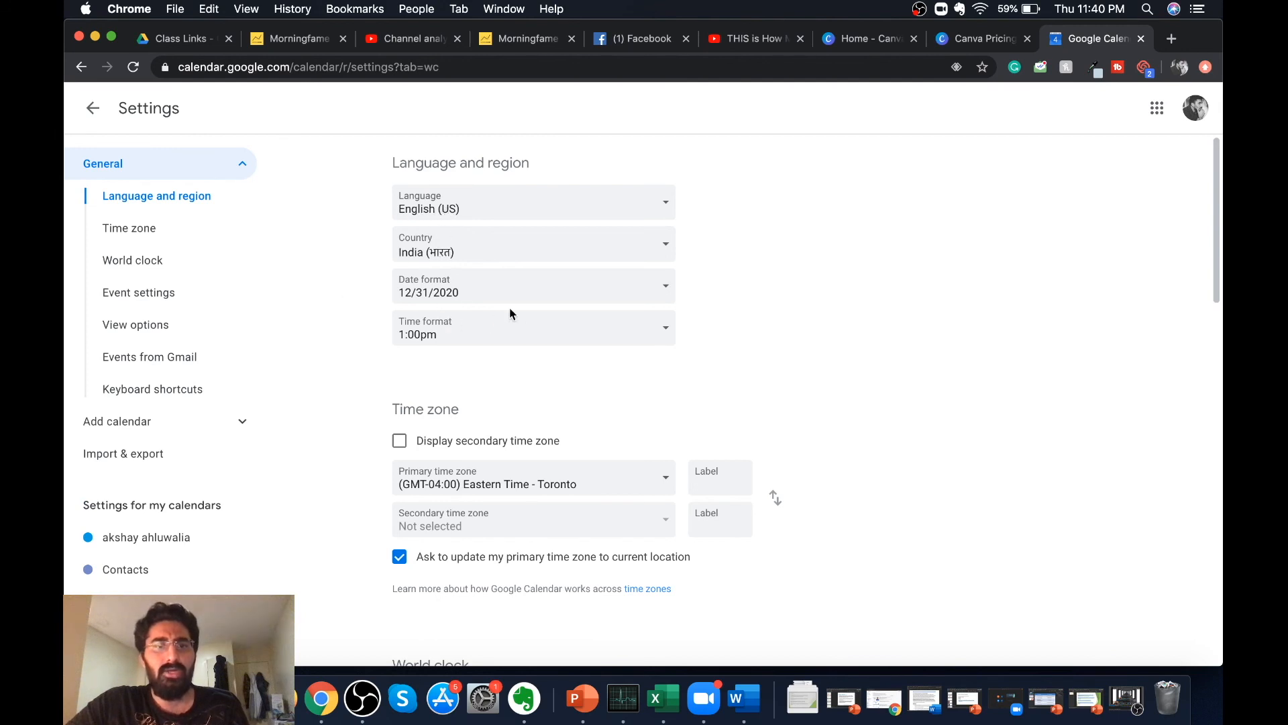
{"action": "scroll", "coordinate": [673, 423], "scroll_direction": "down", "scroll_amount": 3}
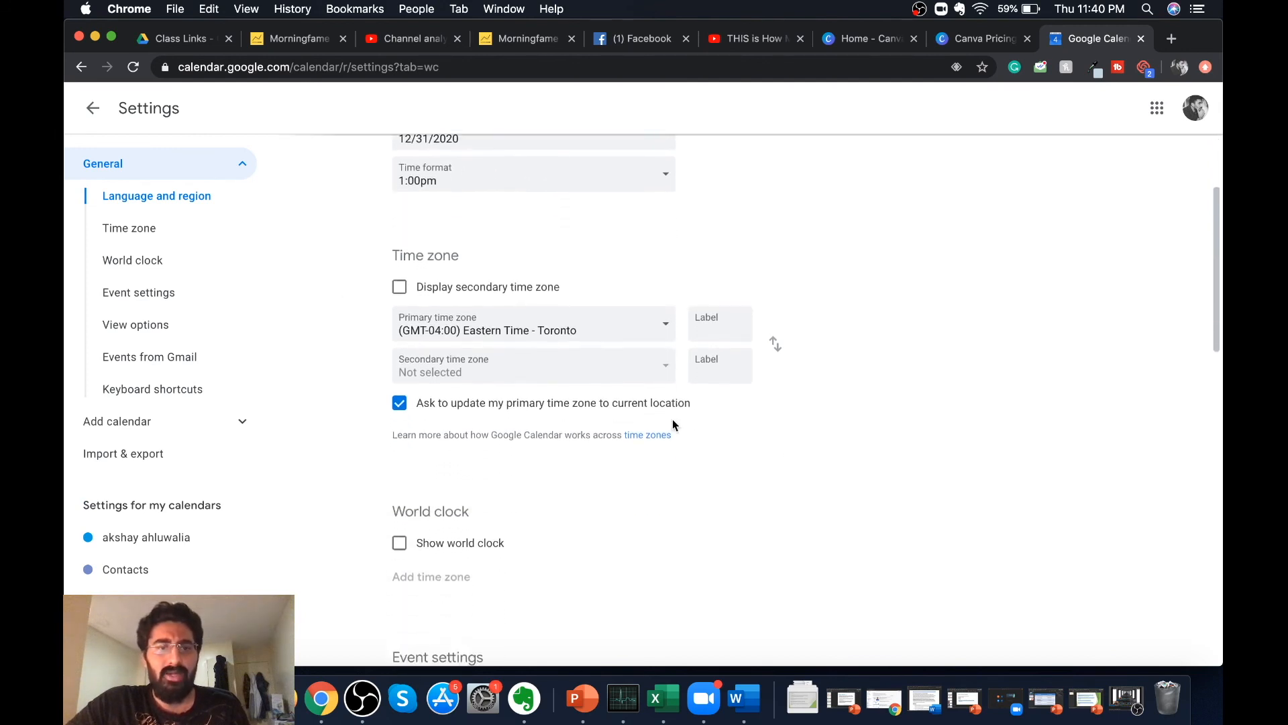
{"action": "scroll", "coordinate": [573, 440], "scroll_direction": "down", "scroll_amount": 2}
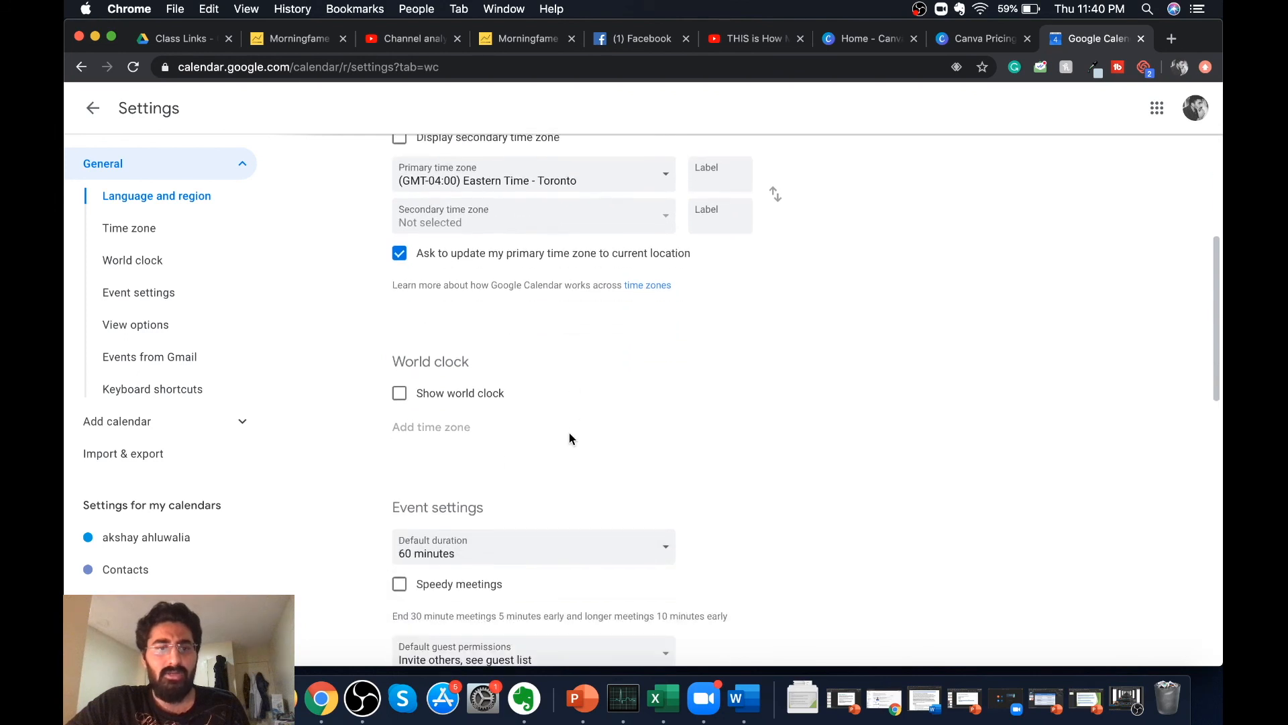
{"action": "scroll", "coordinate": [540, 444], "scroll_direction": "down", "scroll_amount": 4}
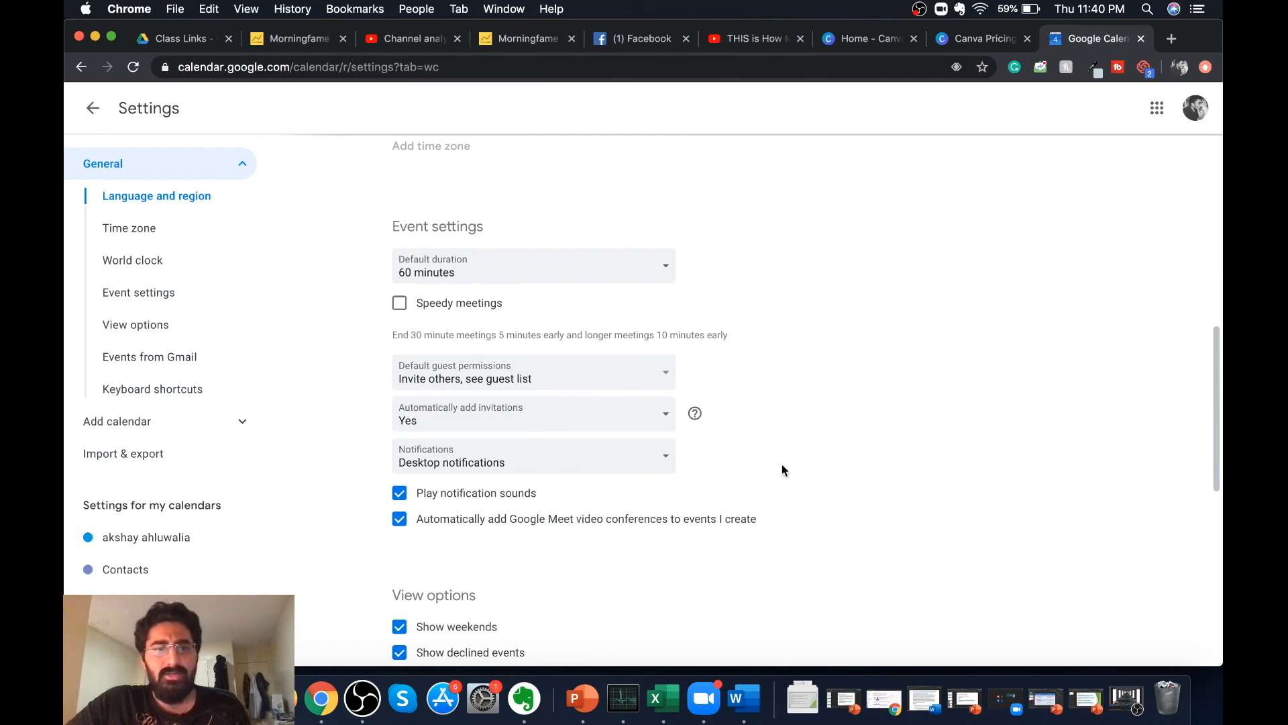
{"action": "scroll", "coordinate": [783, 466], "scroll_direction": "down", "scroll_amount": 2}
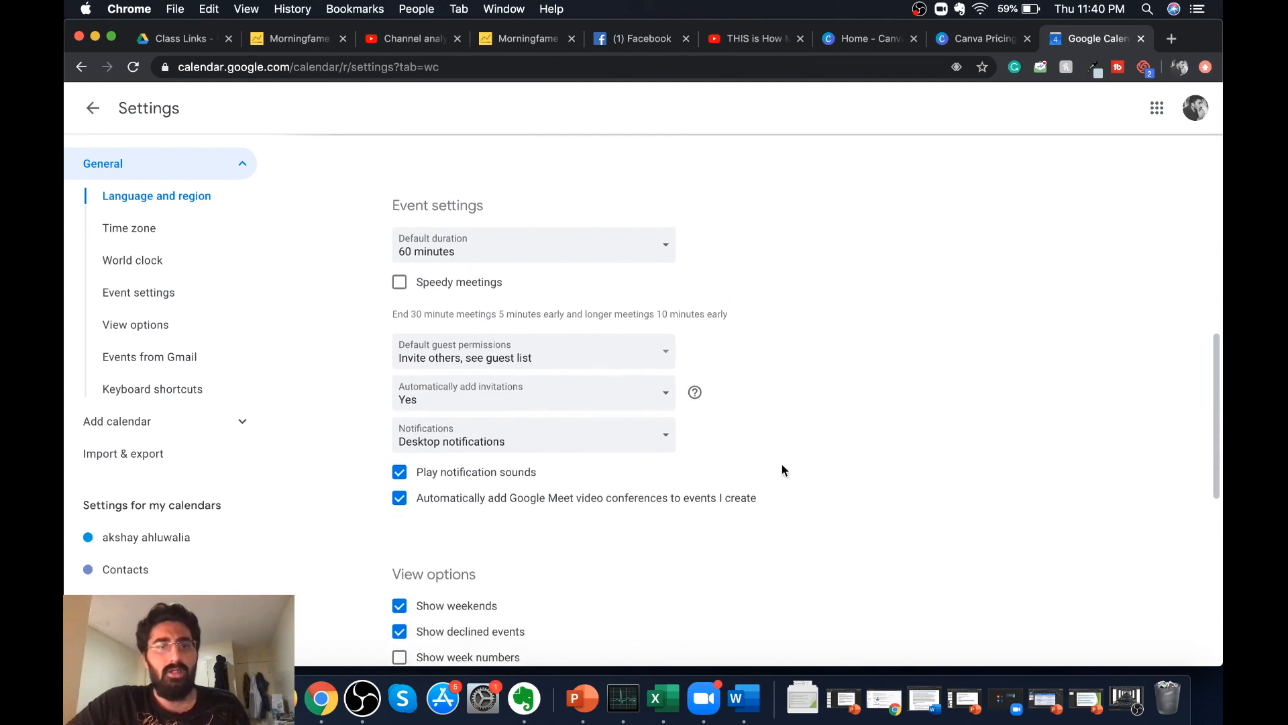
{"action": "scroll", "coordinate": [782, 470], "scroll_direction": "down", "scroll_amount": 1}
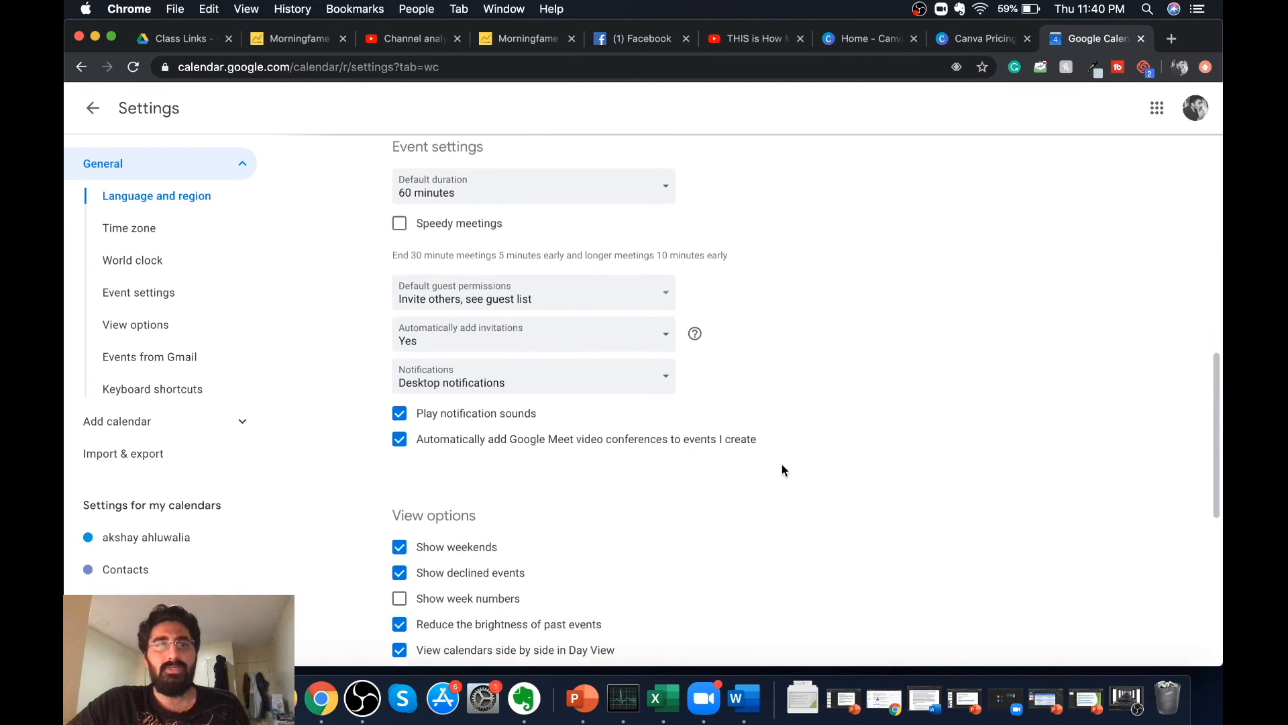
{"action": "scroll", "coordinate": [782, 469], "scroll_direction": "up", "scroll_amount": 1}
{"action": "scroll", "coordinate": [782, 470], "scroll_direction": "down", "scroll_amount": 1}
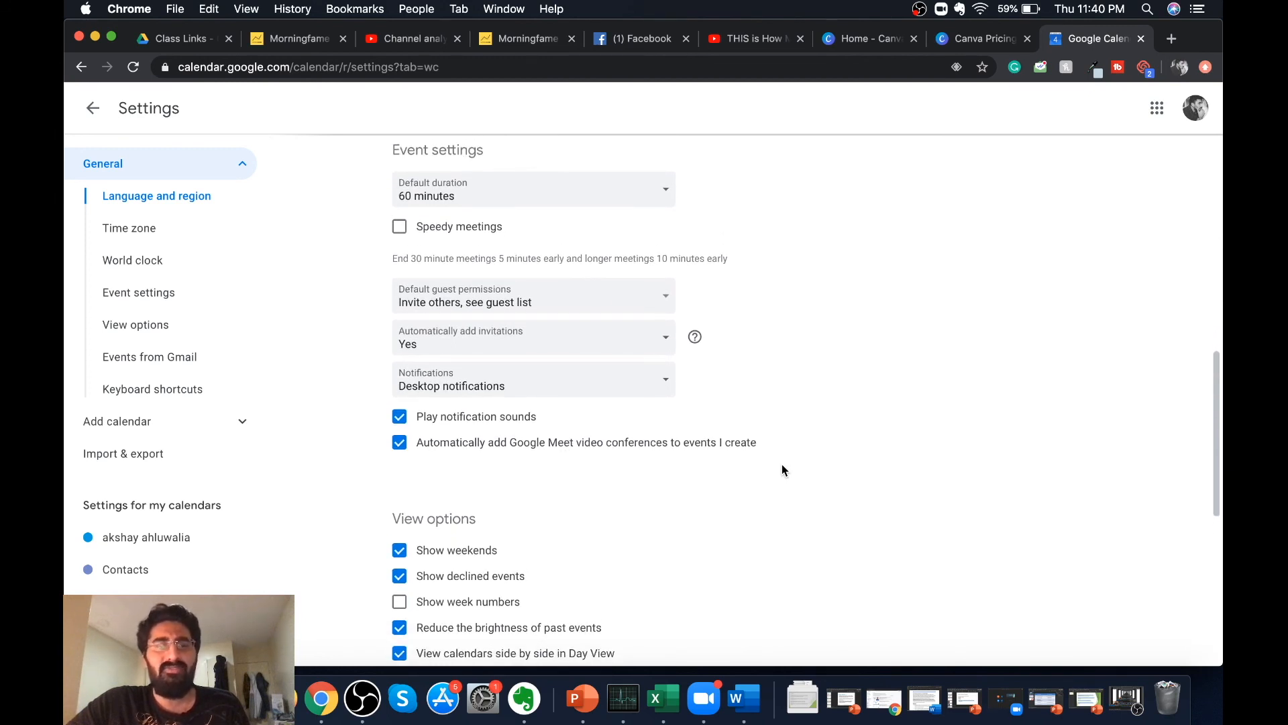
Examine the general view options, Gmail event settings and keyboard shortcut setting, and return to the month view
{"action": "scroll", "coordinate": [777, 526], "scroll_direction": "down", "scroll_amount": 2}
{"action": "scroll", "coordinate": [777, 529], "scroll_direction": "down", "scroll_amount": 2}
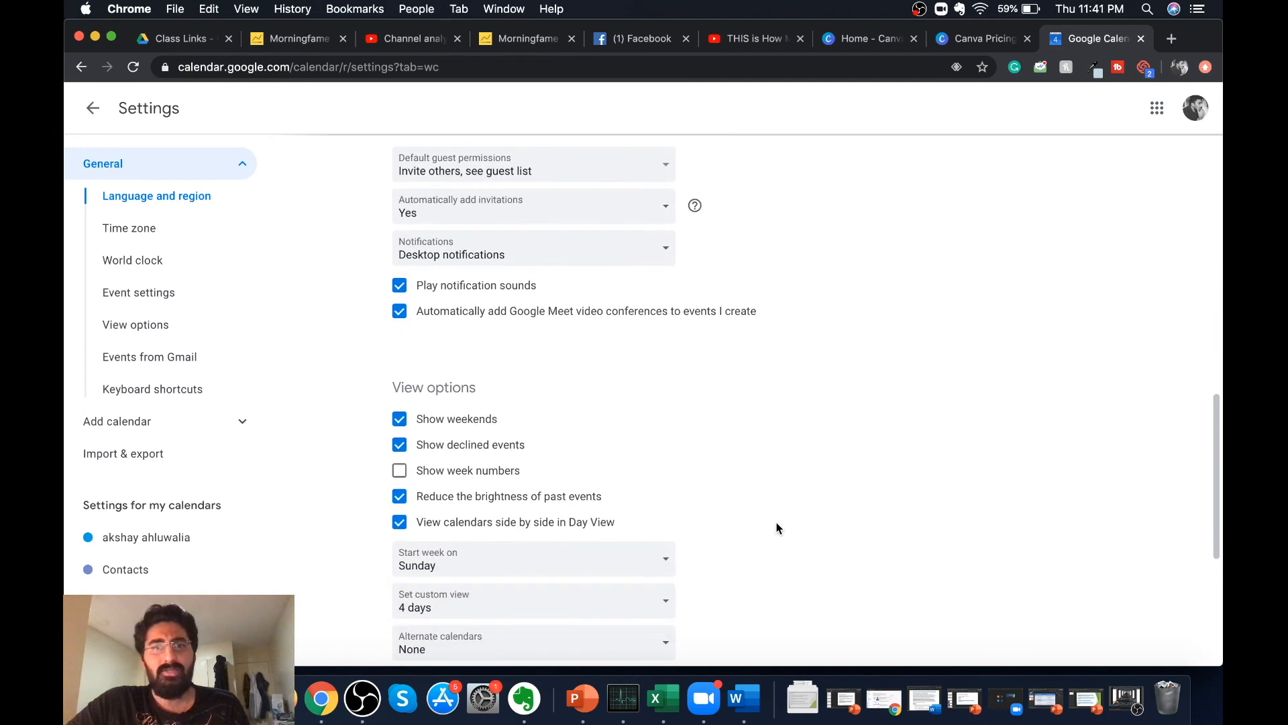
{"action": "scroll", "coordinate": [777, 528], "scroll_direction": "down", "scroll_amount": 6}
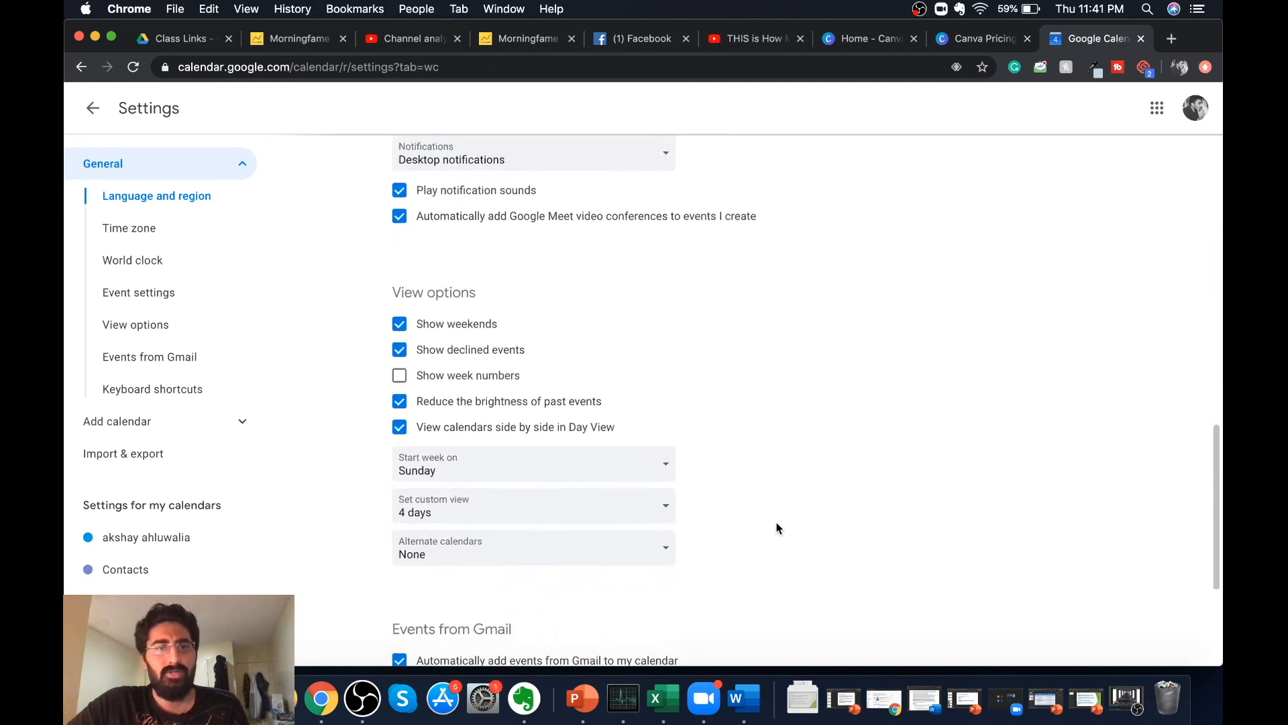
{"action": "scroll", "coordinate": [778, 528], "scroll_direction": "down", "scroll_amount": 1}
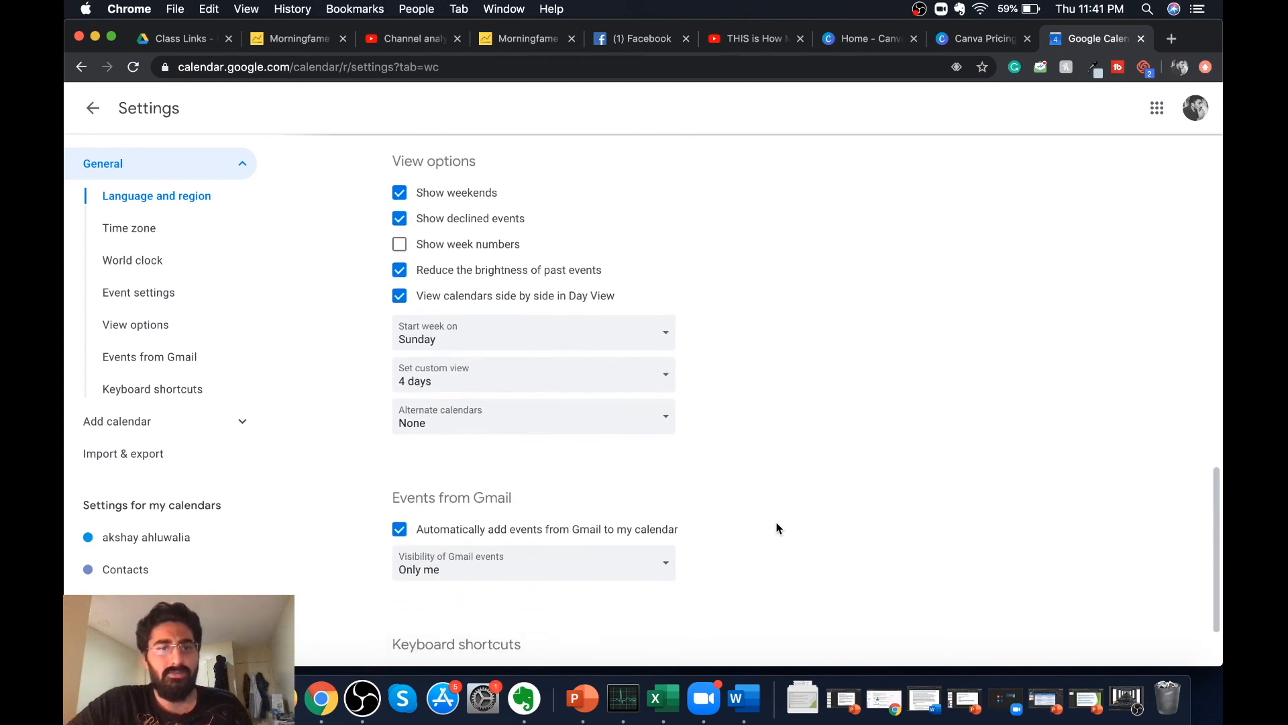
{"action": "scroll", "coordinate": [777, 528], "scroll_direction": "down", "scroll_amount": 2}
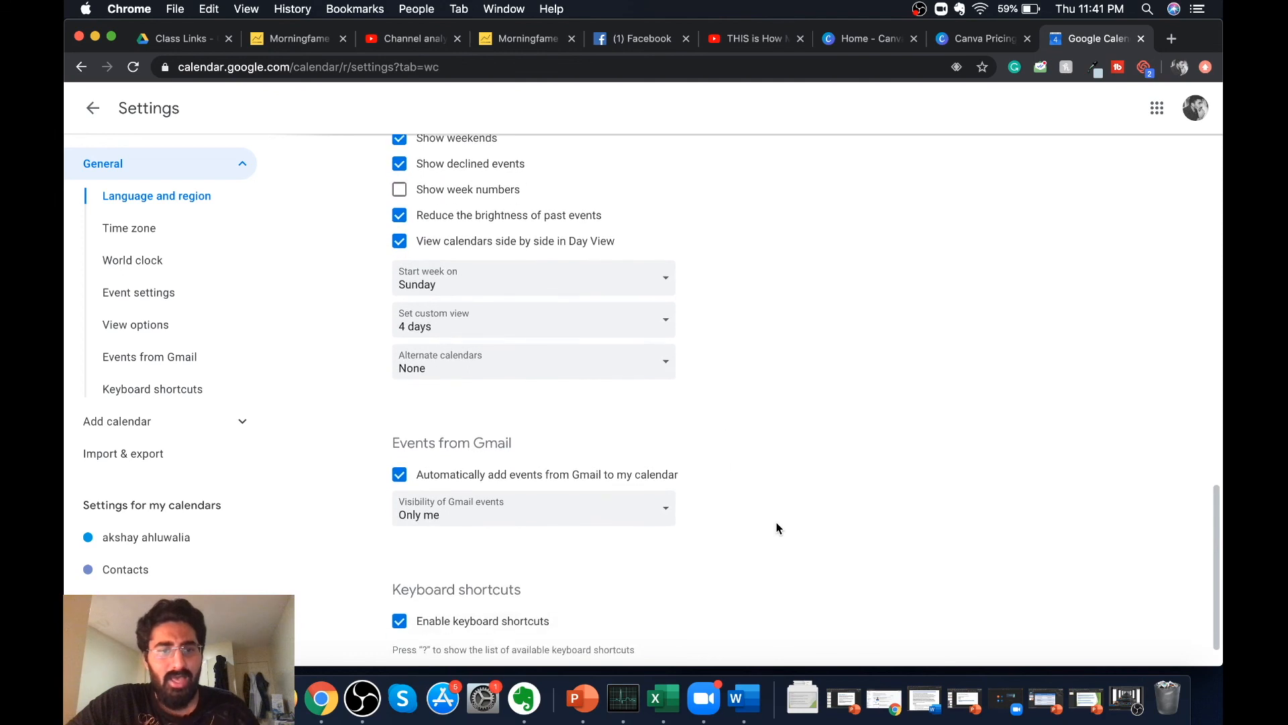
{"action": "scroll", "coordinate": [728, 504], "scroll_direction": "down", "scroll_amount": 2}
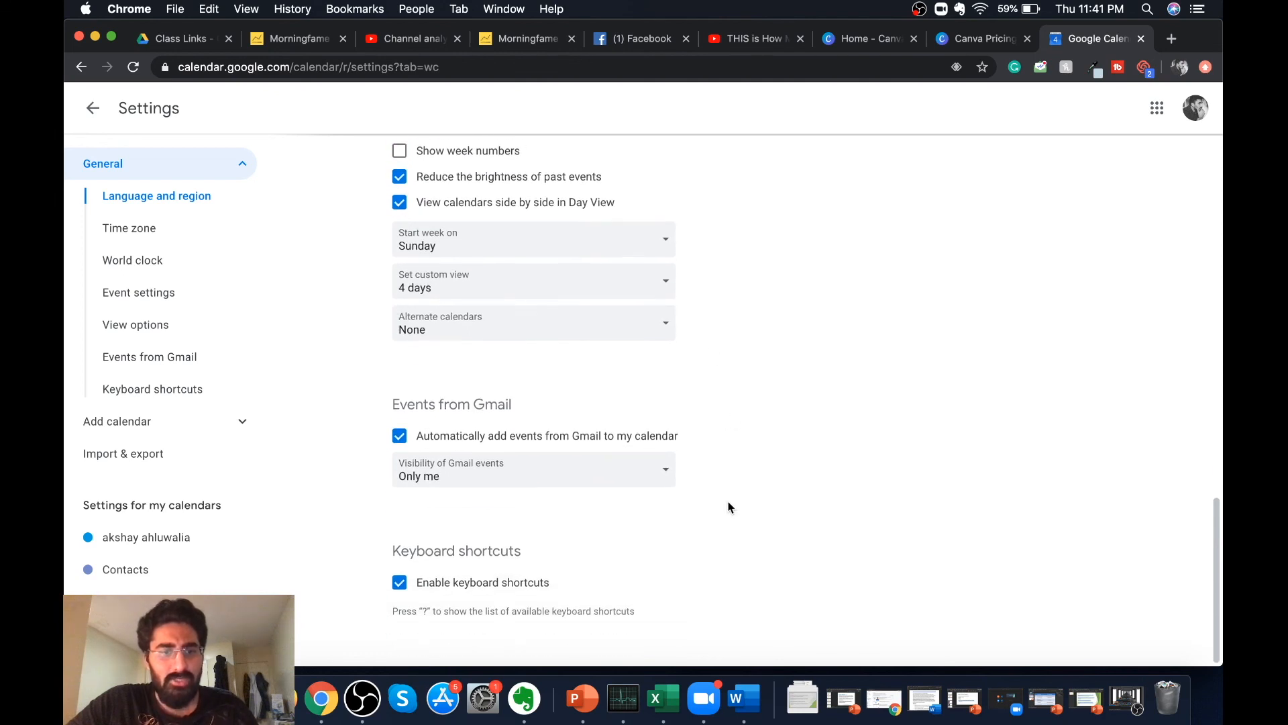
{"action": "scroll", "coordinate": [729, 508], "scroll_direction": "up", "scroll_amount": 6}
{"action": "scroll", "coordinate": [729, 508], "scroll_direction": "down", "scroll_amount": 6}
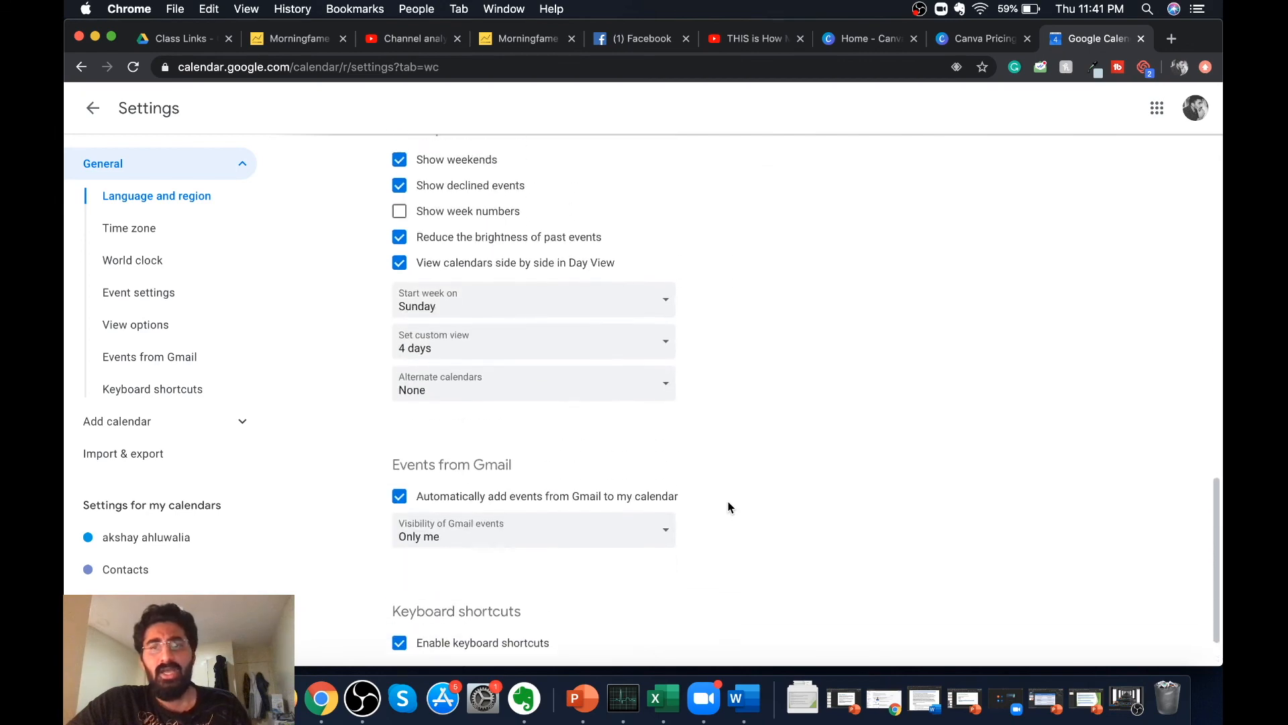
{"action": "scroll", "coordinate": [729, 508], "scroll_direction": "up", "scroll_amount": 15}
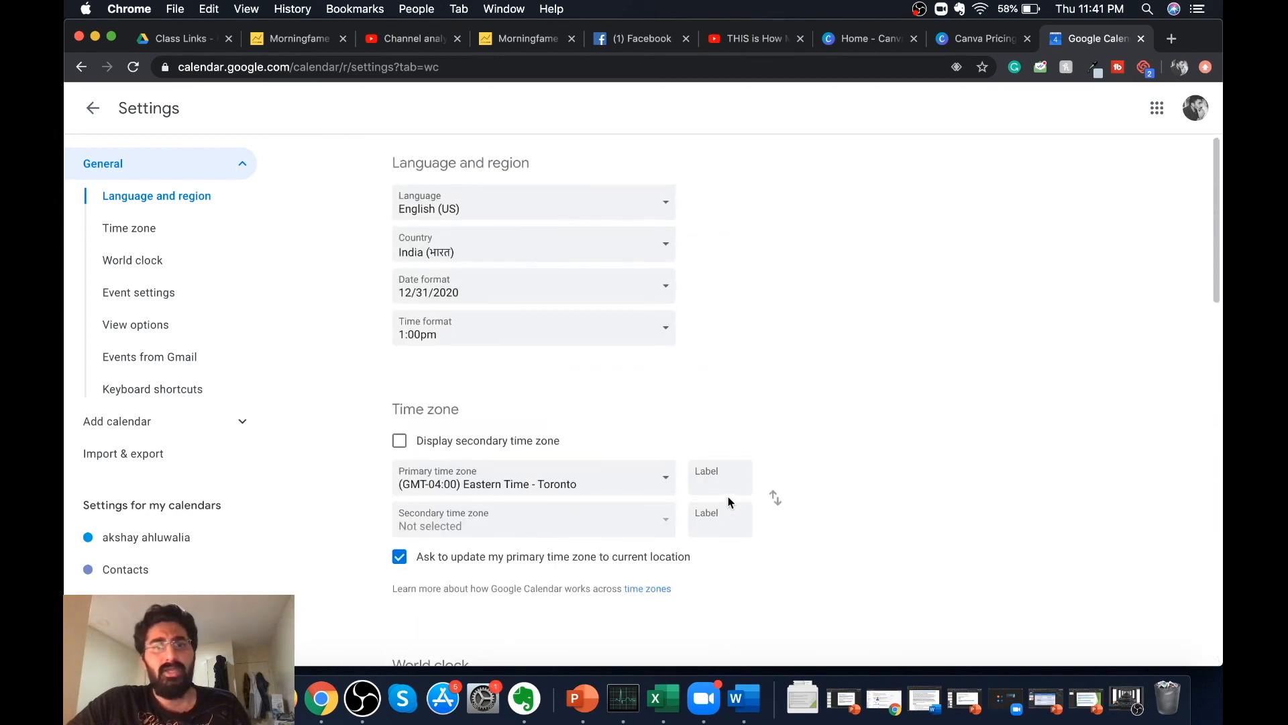
{"action": "left_click", "coordinate": [91, 108]}
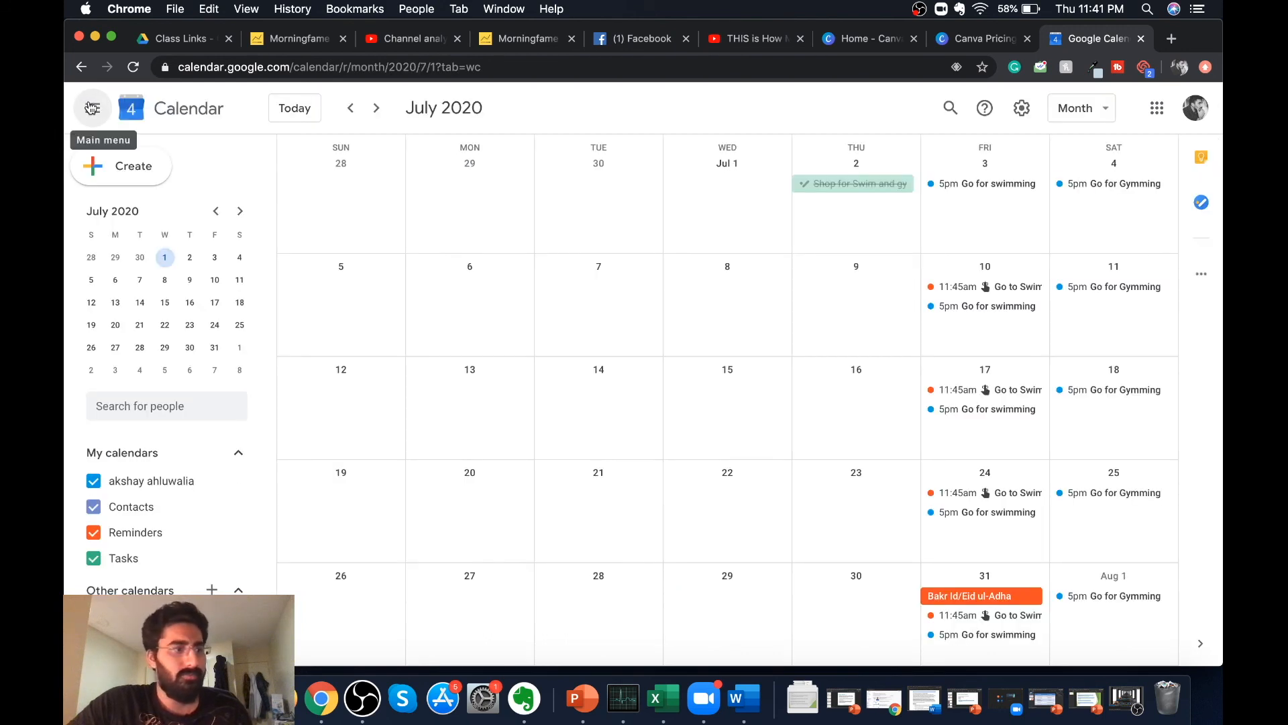